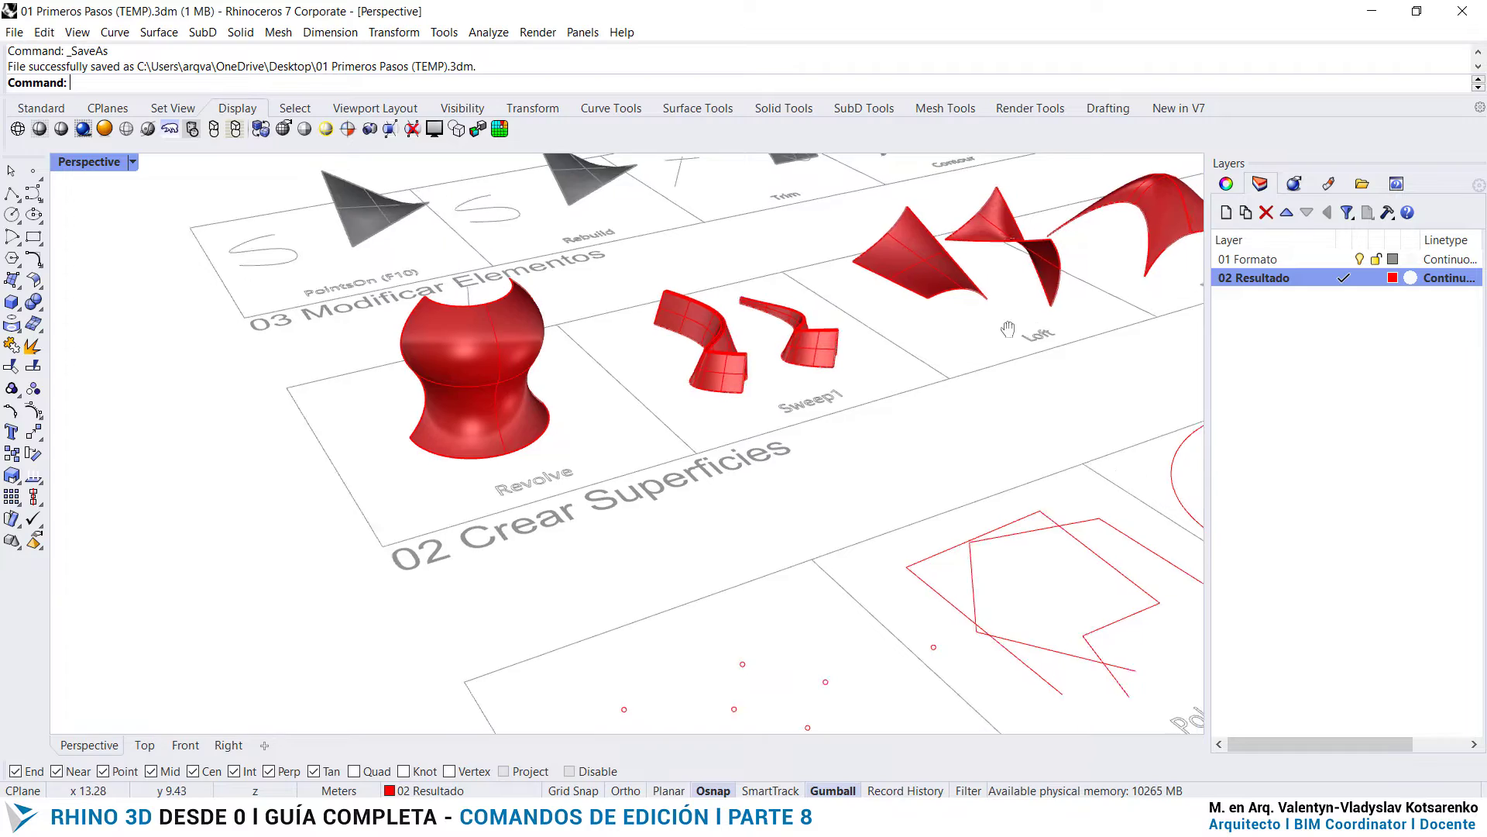
# - Look over the exercise cells of the 03 Modificar Elementos row, from PointsOn (F10) to OffsetSrf
pyautogui.scroll(3, 1075, 310)
pyautogui.moveTo(1040, 373); pyautogui.dragTo(457, 292, button='right')
pyautogui.keyDown('shift'); pyautogui.moveTo(830, 290); pyautogui.dragTo(834, 620, button='right'); pyautogui.keyUp('shift')
pyautogui.scroll(6, 572, 286)
pyautogui.moveTo(750, 480); pyautogui.dragTo(963, 415, button='right')
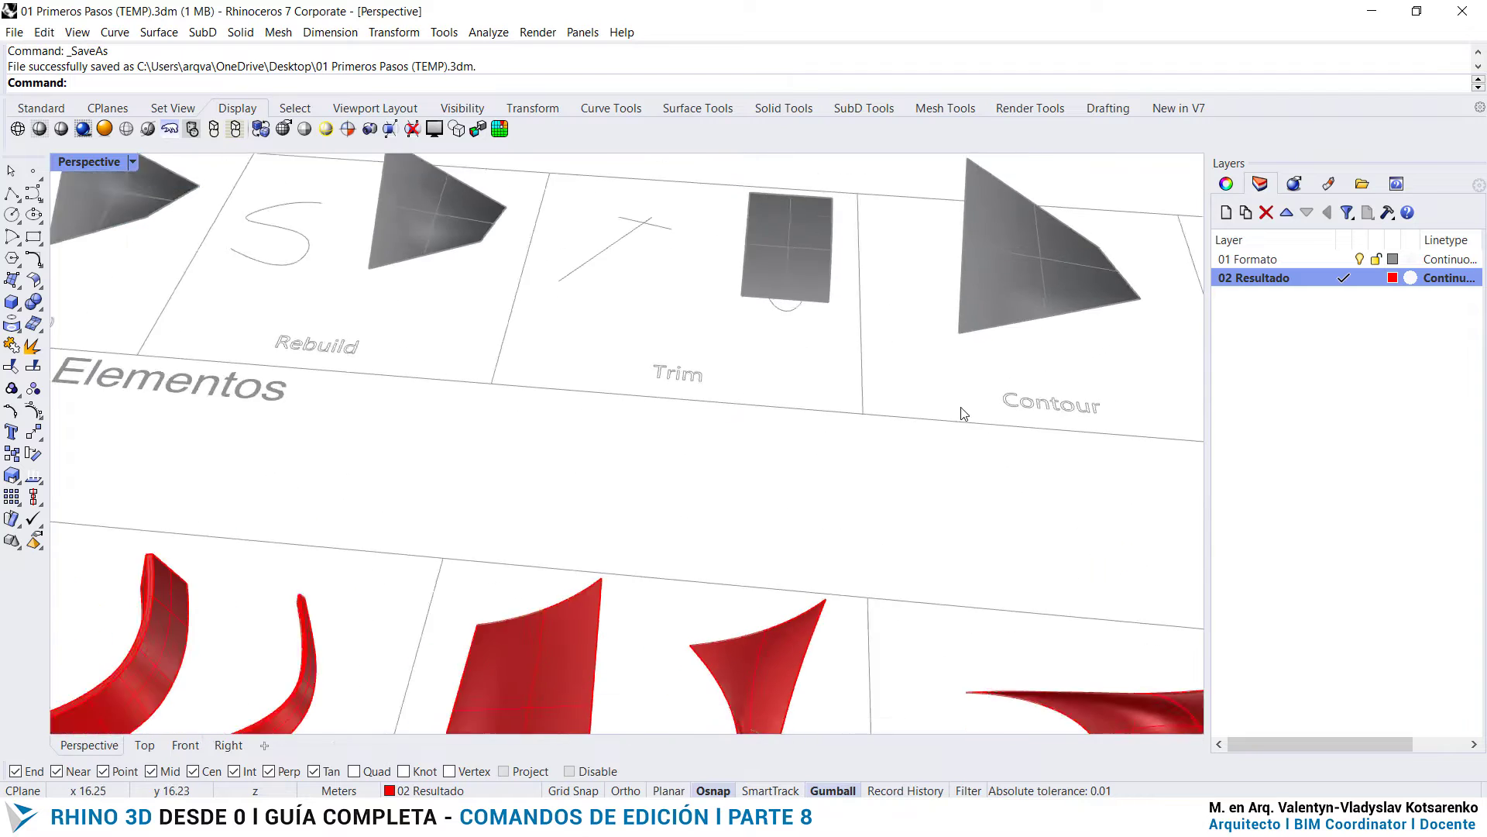
pyautogui.scroll(-10, 963, 415)
pyautogui.scroll(11, 713, 311)
pyautogui.moveTo(707, 426); pyautogui.dragTo(727, 431, button='right')
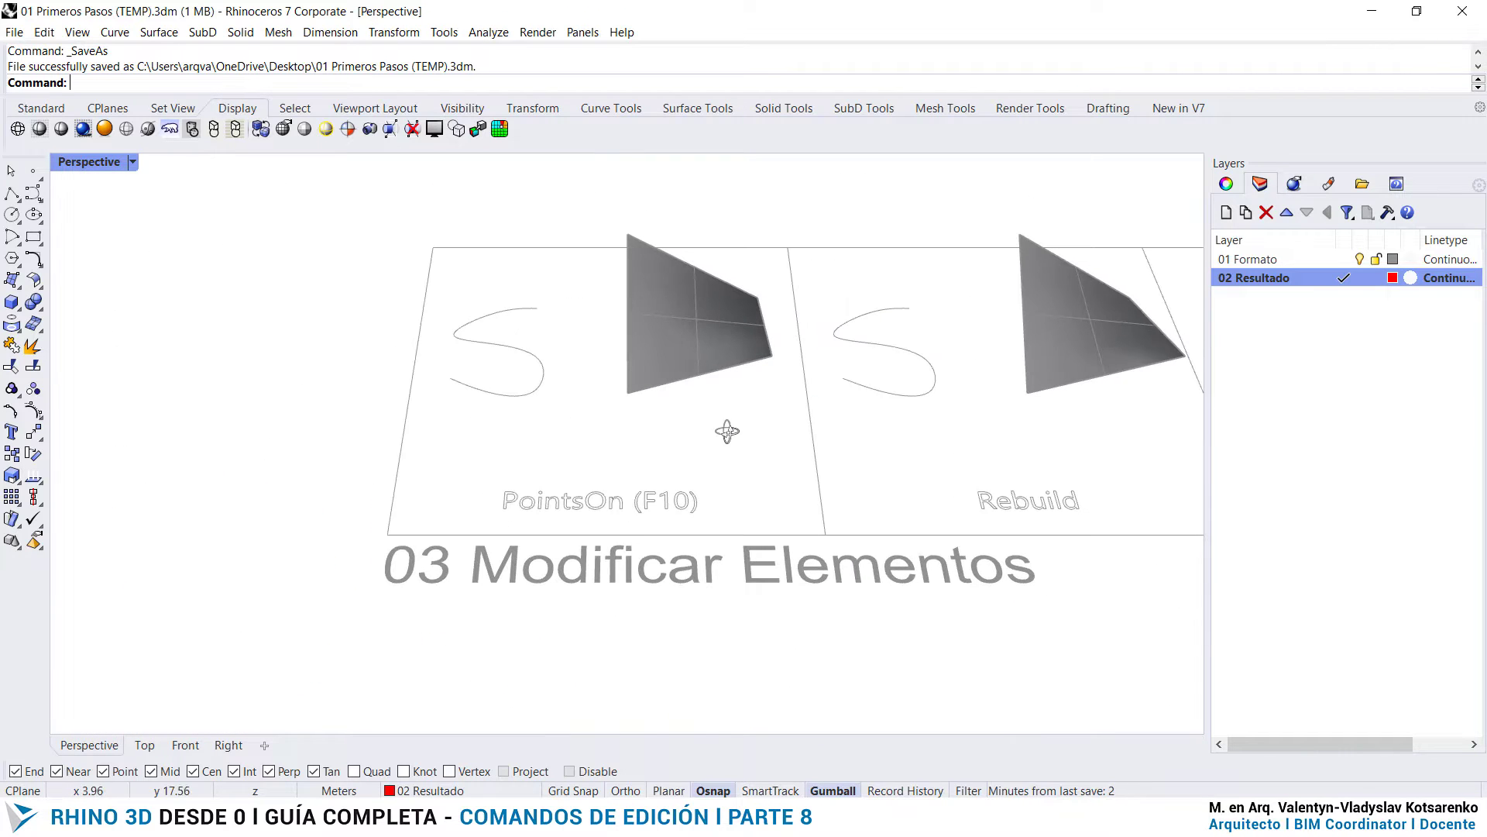
pyautogui.scroll(-7, 574, 399)
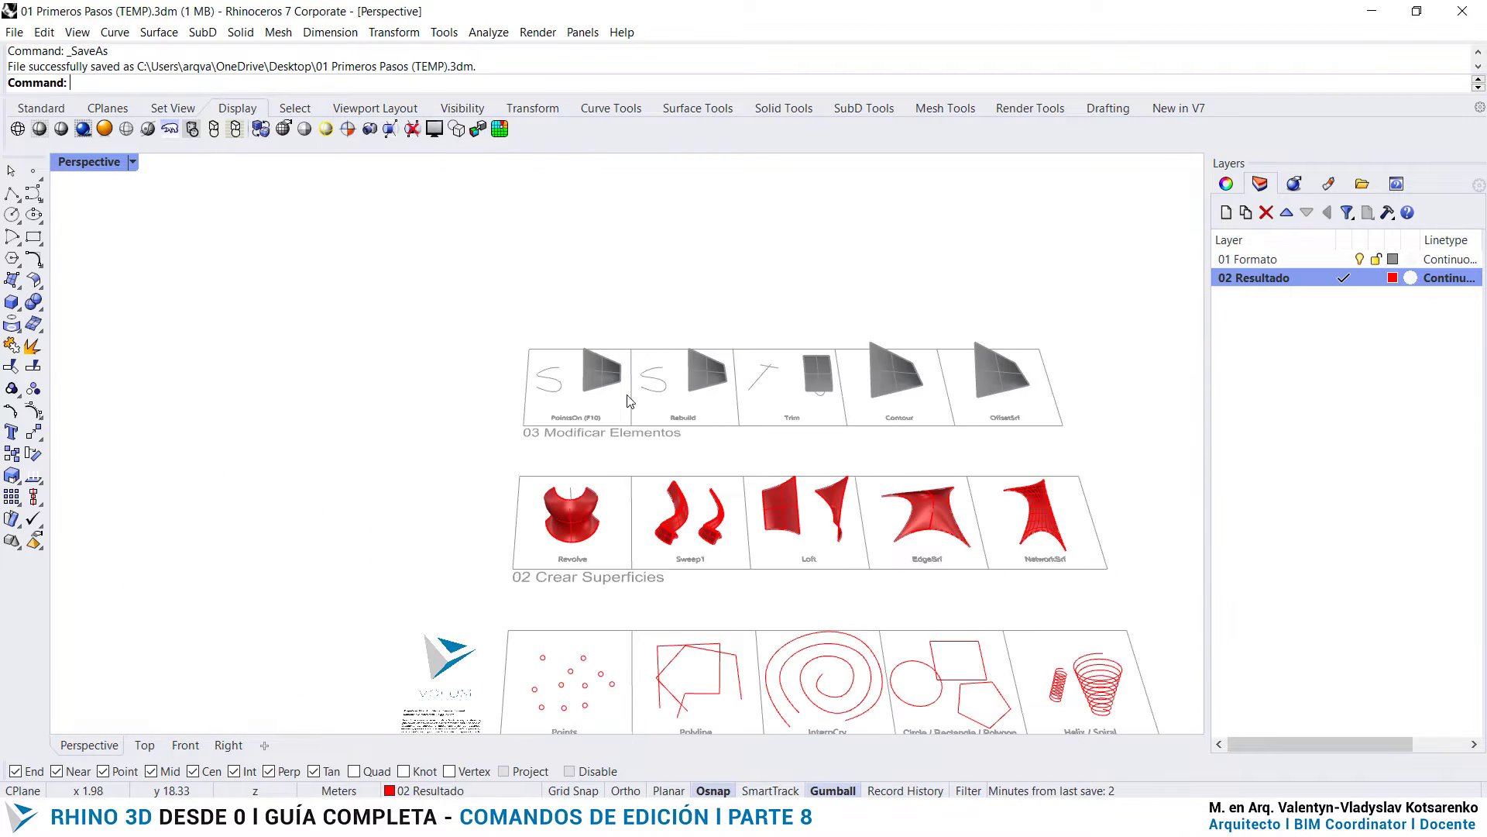
pyautogui.scroll(7, 982, 389)
pyautogui.scroll(-7, 1086, 388)
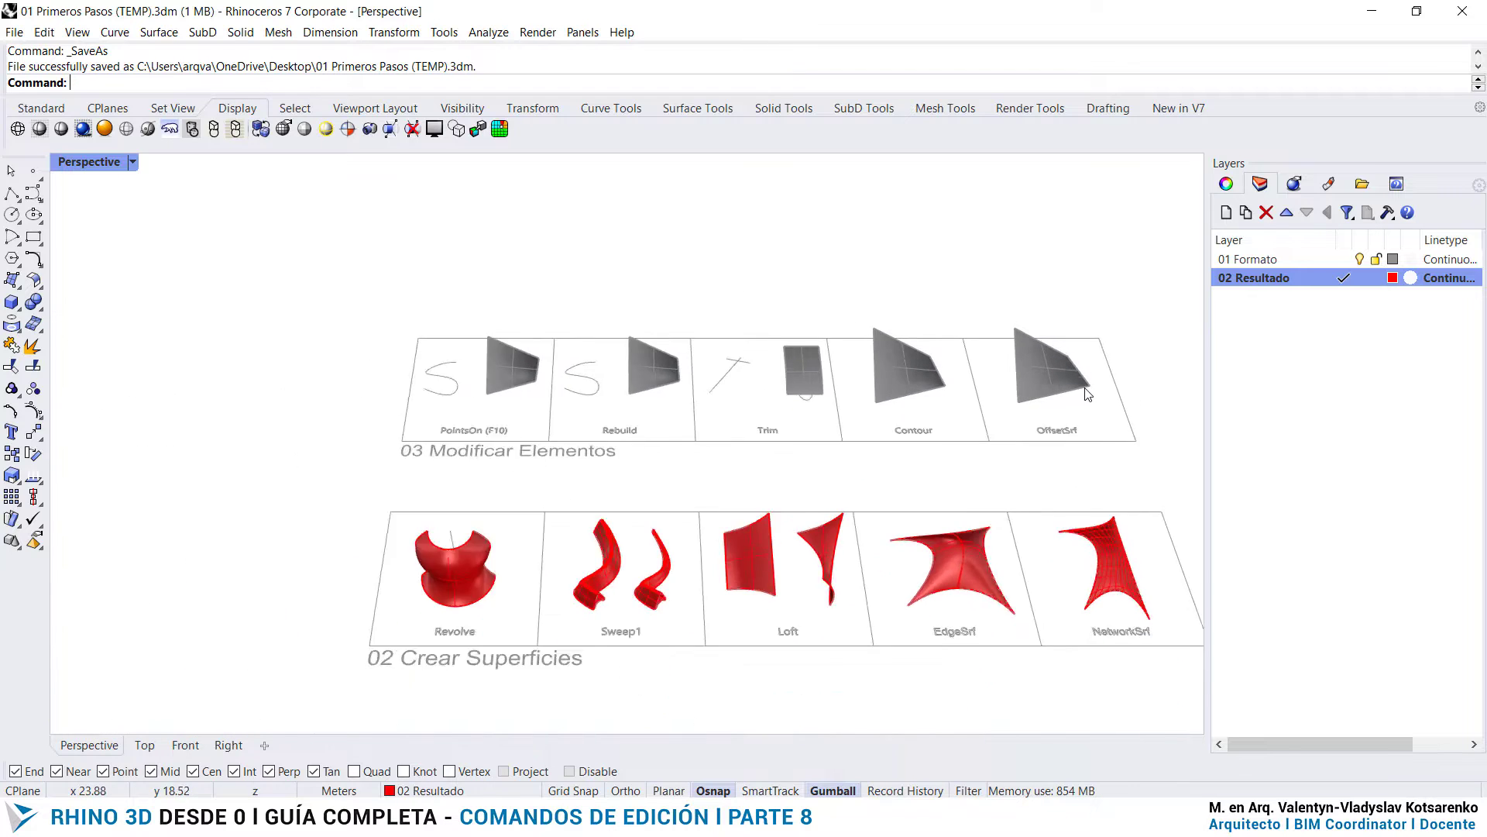
pyautogui.scroll(8, 526, 395)
pyautogui.scroll(4, 526, 400)
# - Select the S curve in the PointsOn (F10) cell to display its control points
pyautogui.click(610, 382)
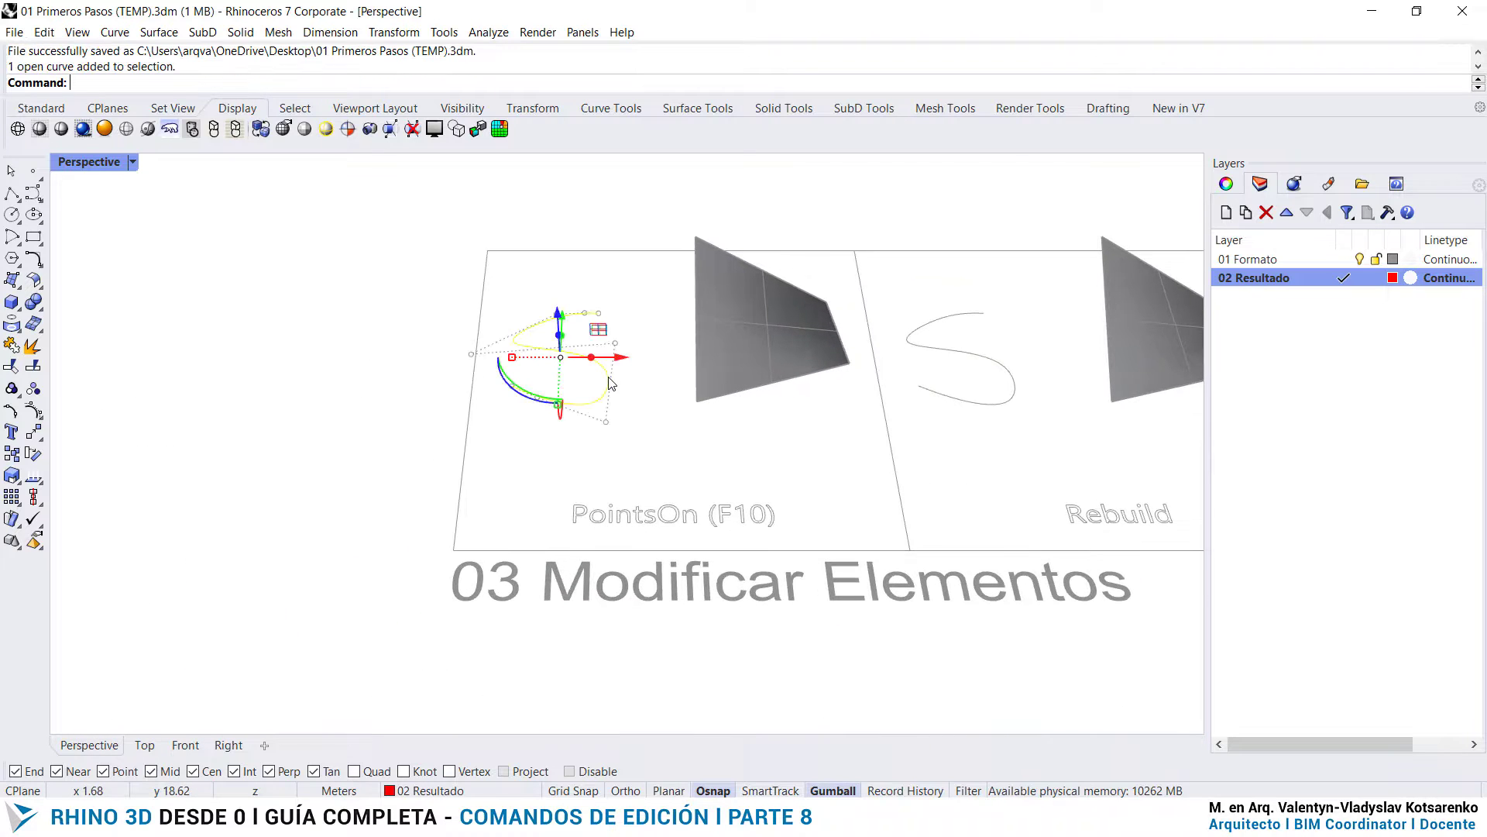
pyautogui.click(649, 402)
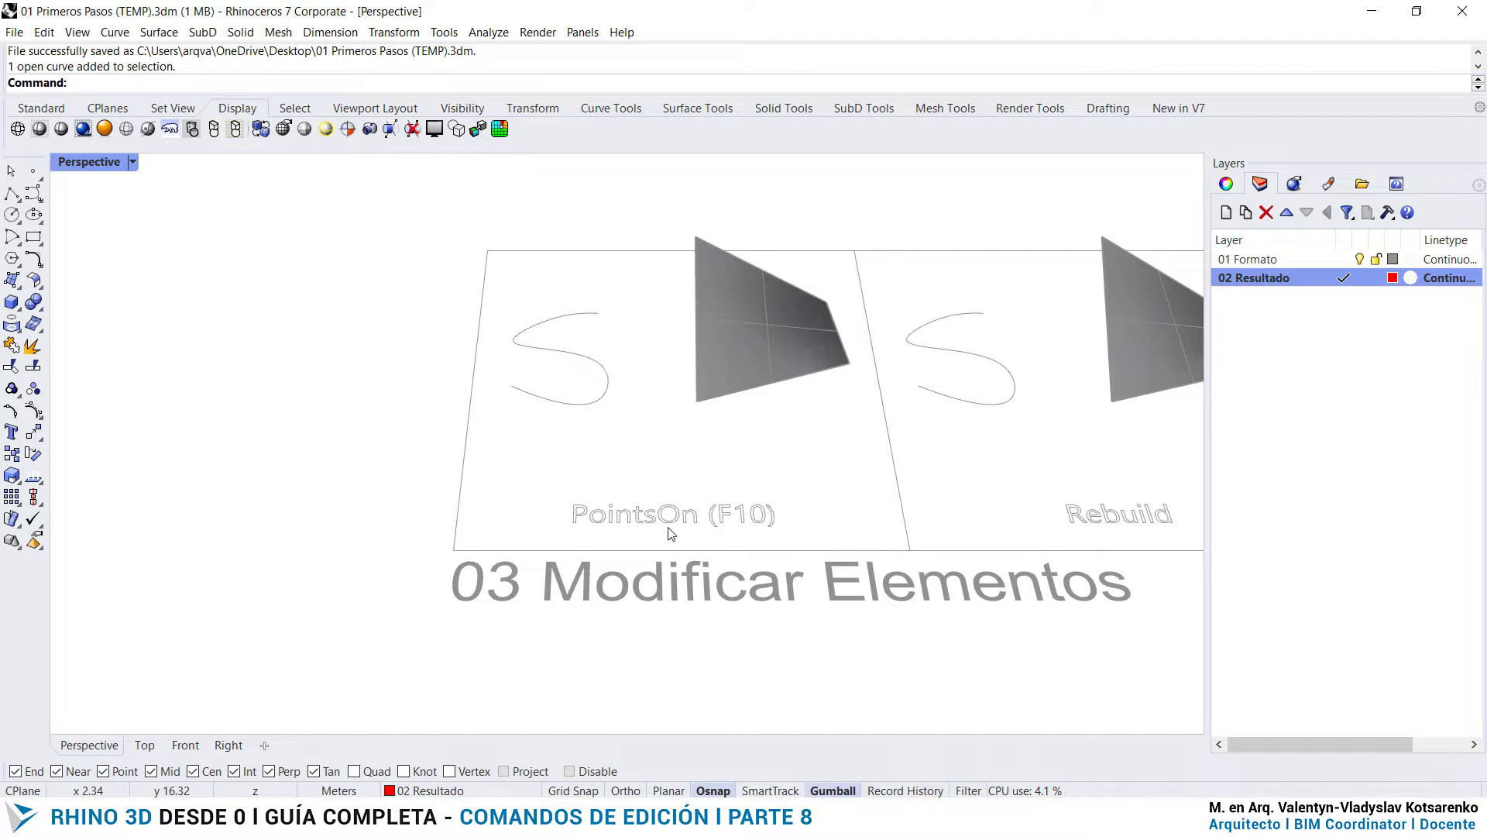
pyautogui.scroll(1, 670, 533)
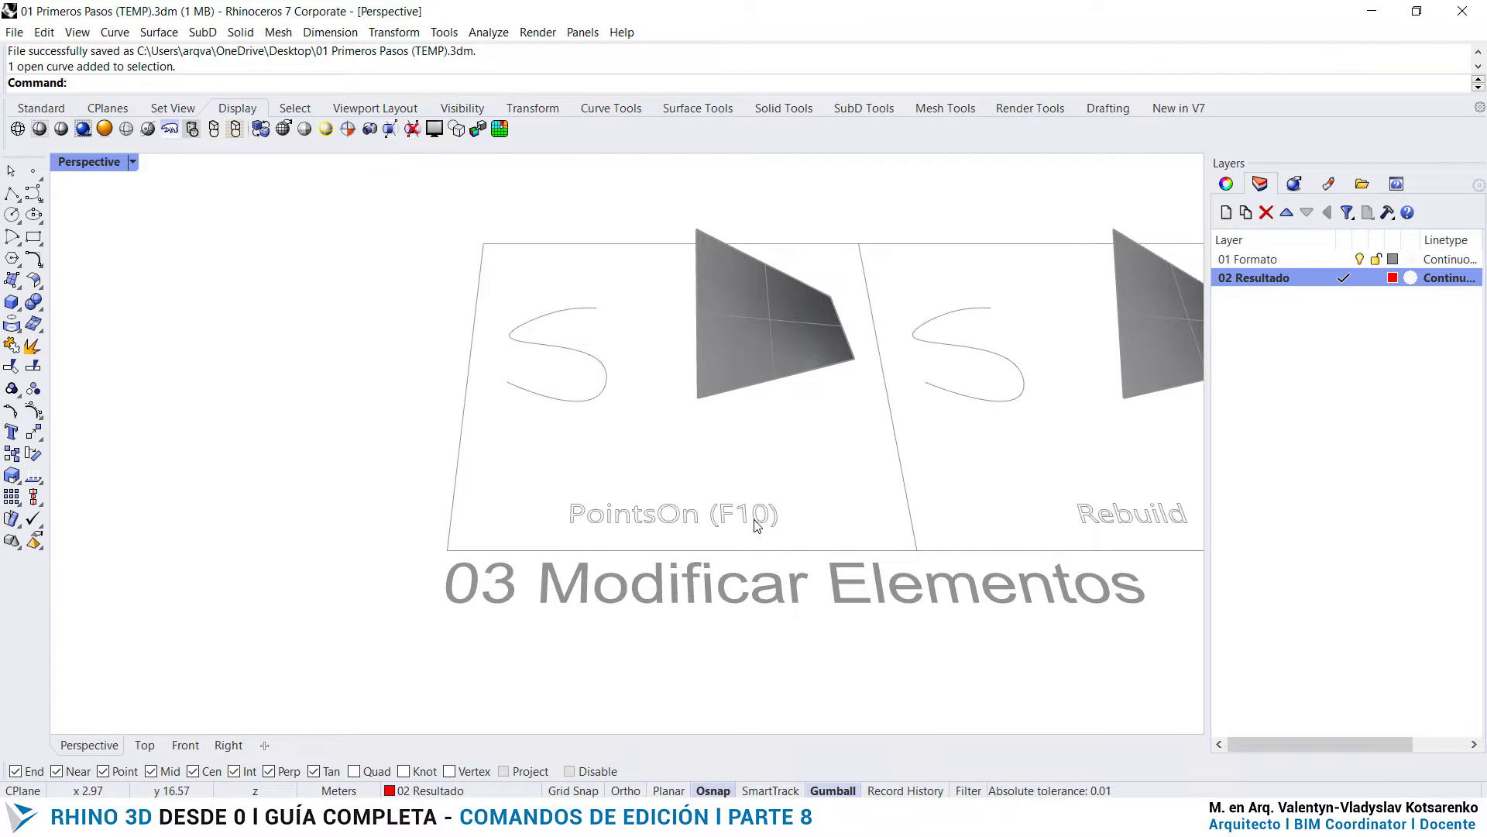
pyautogui.click(601, 397)
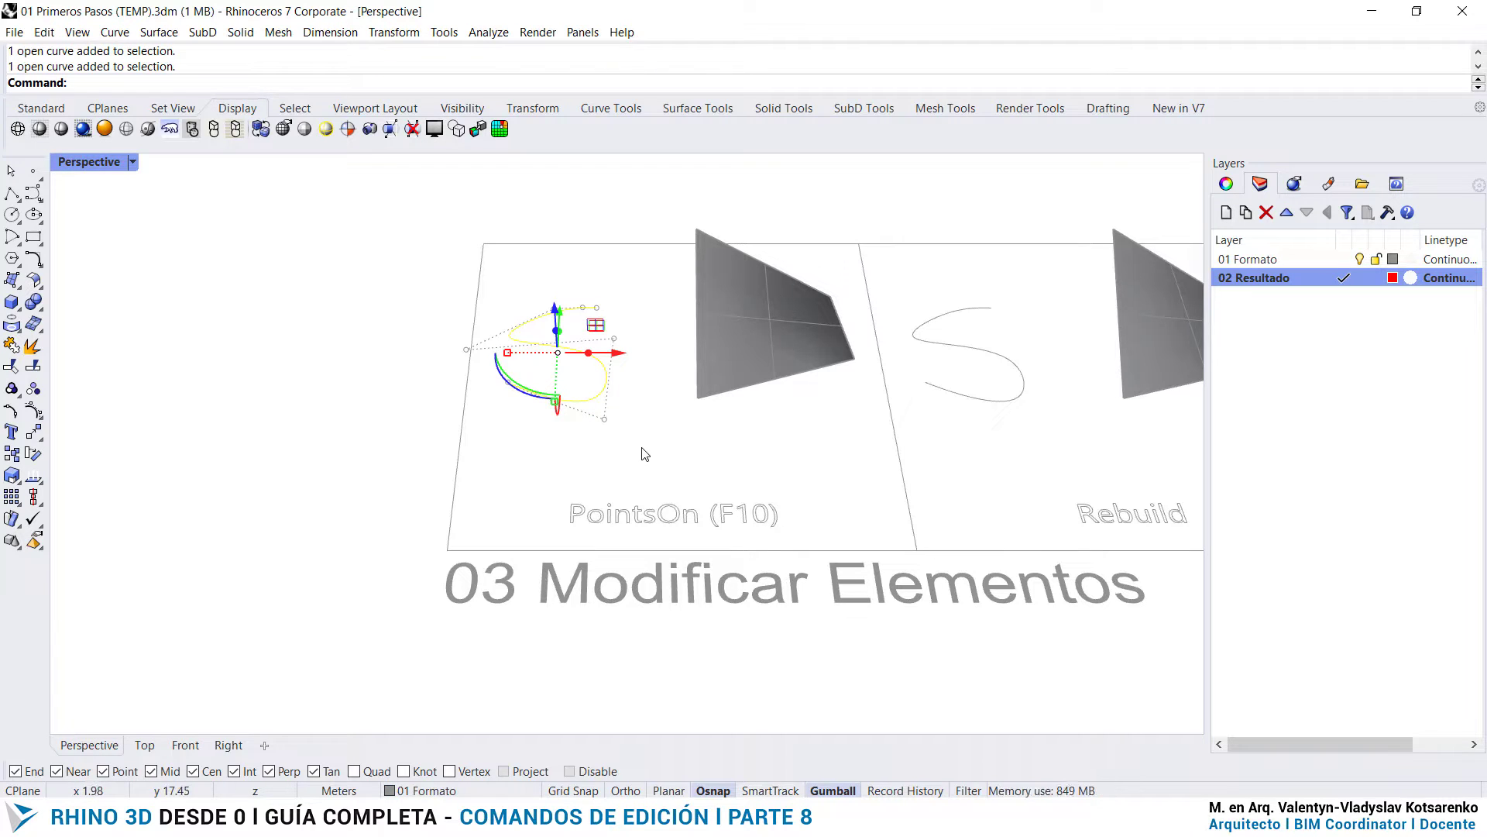
# - Turn on the control points of the grey surface in the PointsOn (F10) cell with the PointsOn command
pyautogui.click(751, 360)
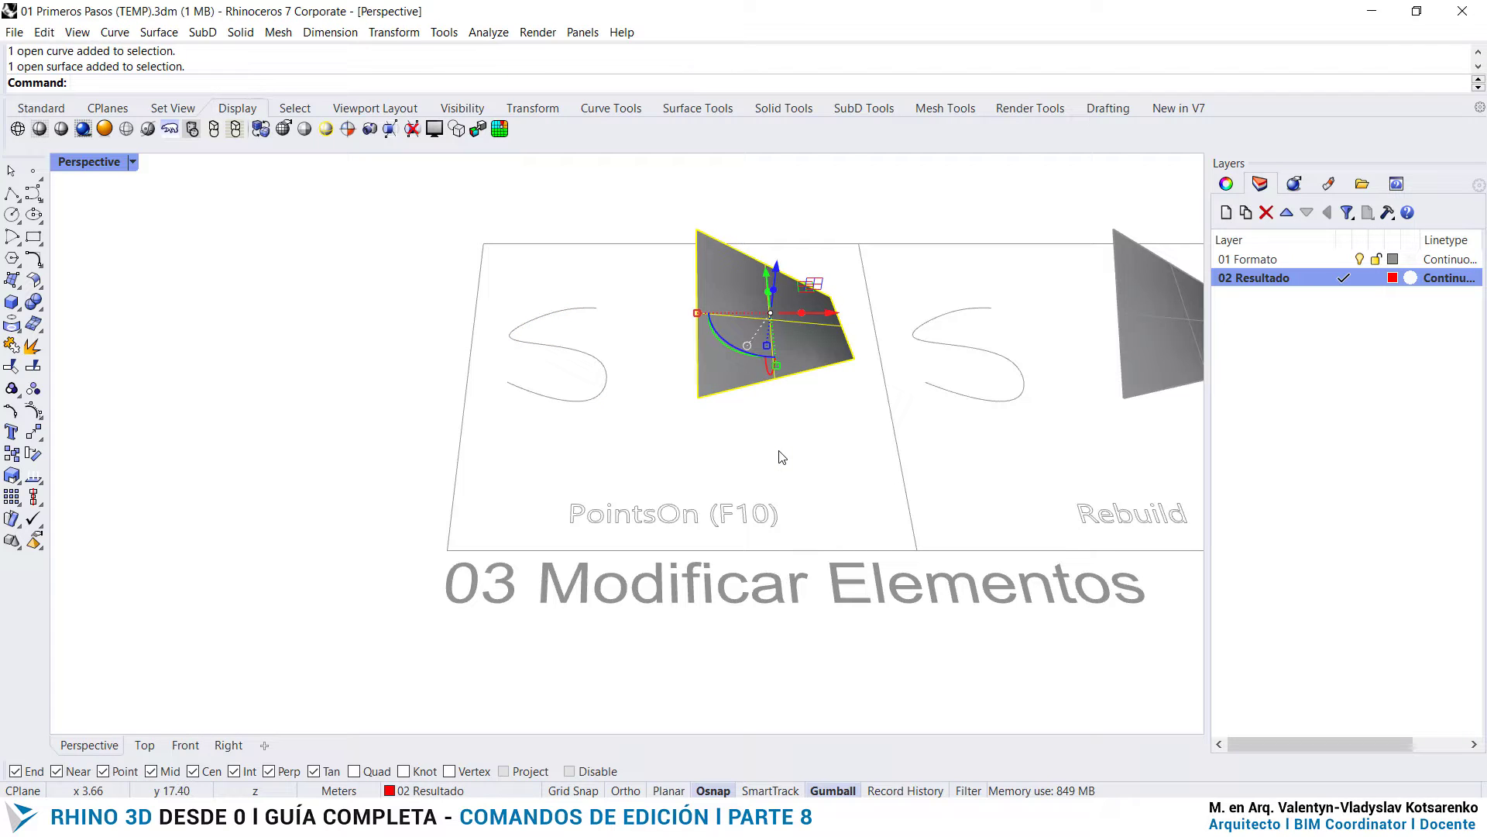
pyautogui.press('BackSpace')
pyautogui.write('Points')
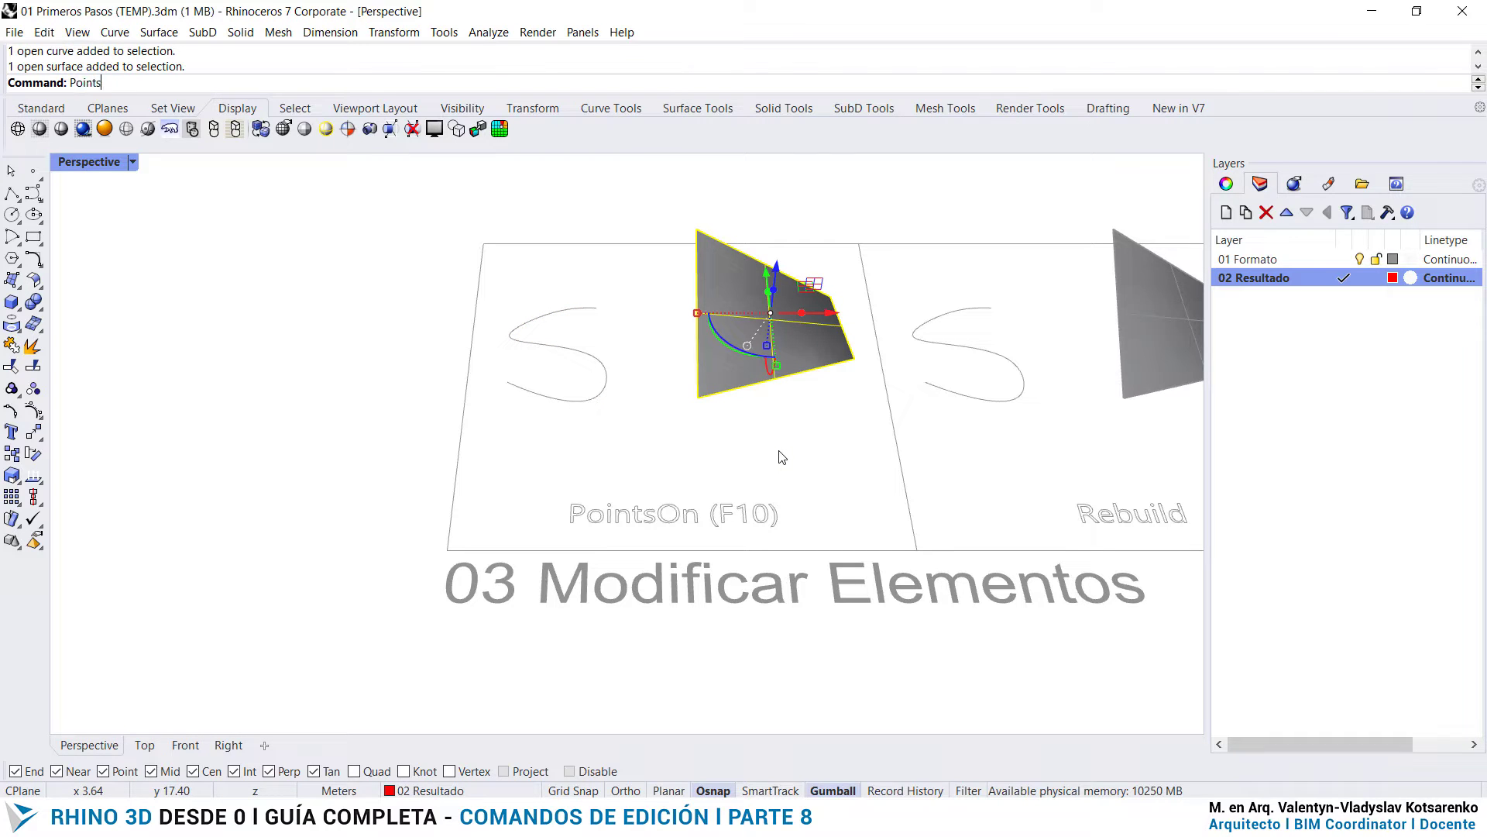
pyautogui.write('On')
pyautogui.press('Return')
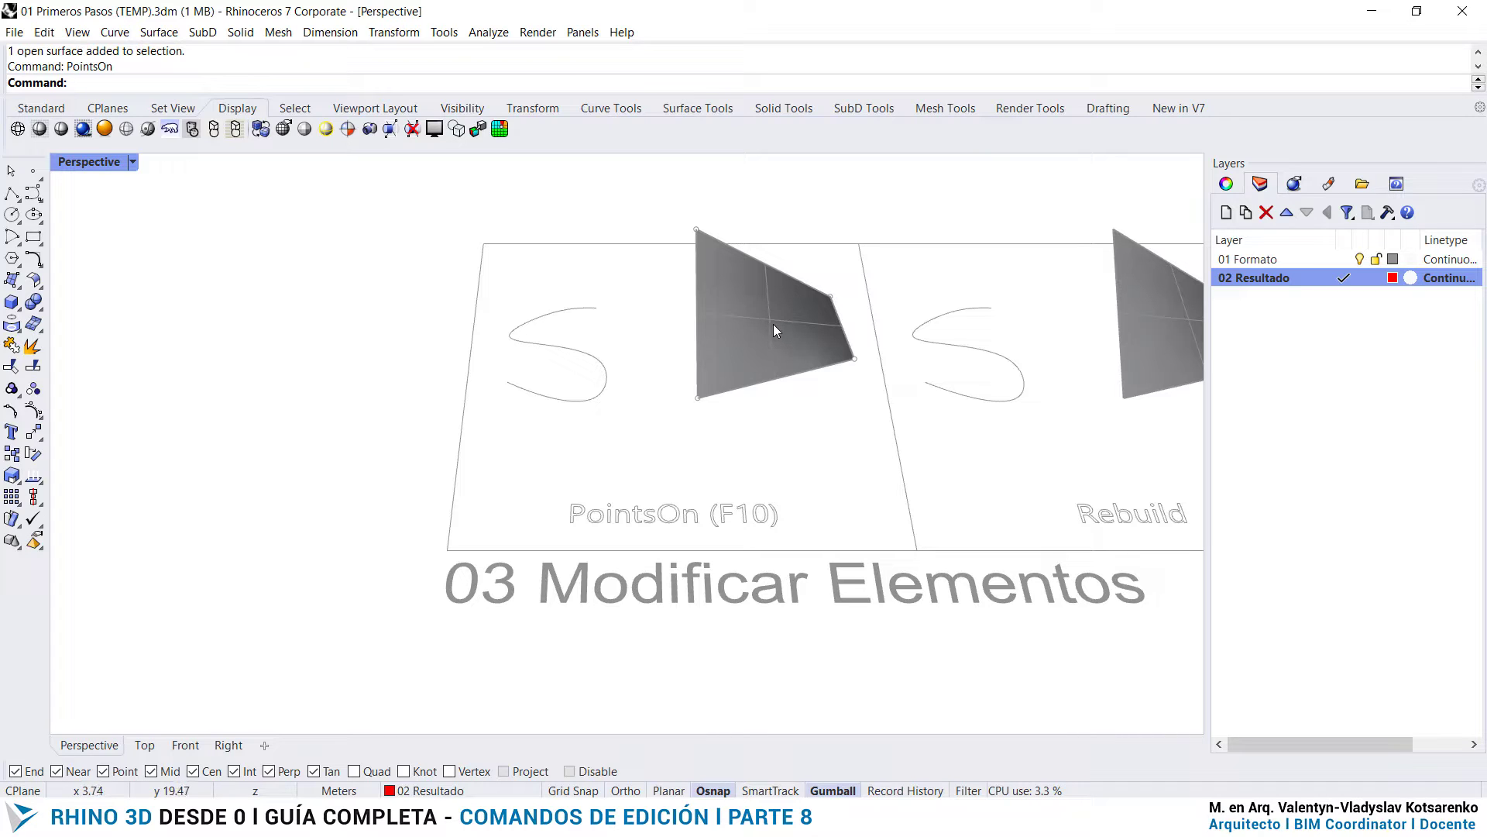
# - Pick the surface point at the grey surface's front-left corner and move it slightly outward
pyautogui.click(698, 399)
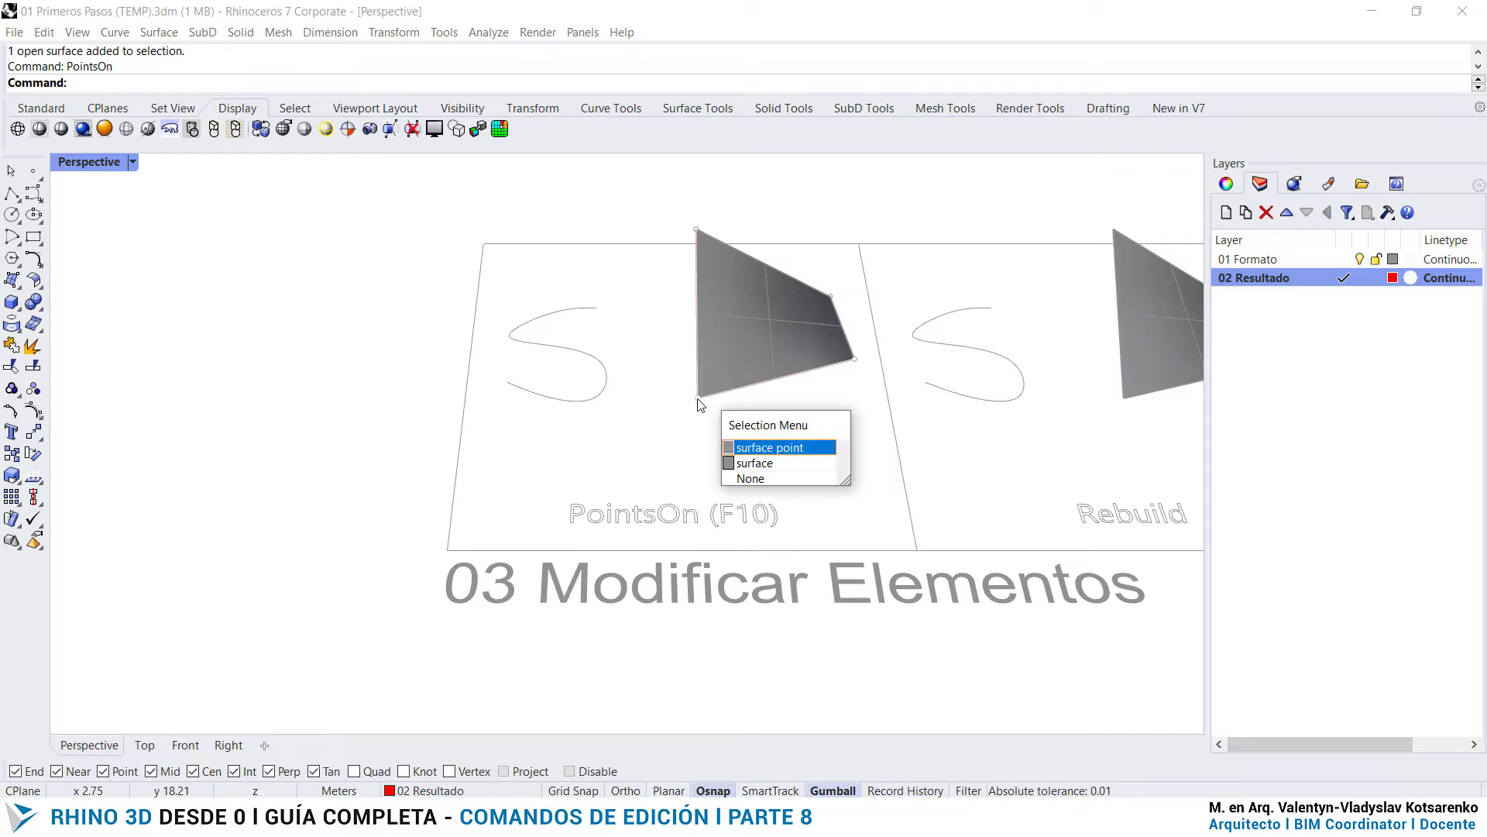
pyautogui.click(781, 449)
pyautogui.moveTo(702, 359)
pyautogui.mouseDown()
pyautogui.moveTo(705, 263)
pyautogui.moveTo(711, 376)
pyautogui.mouseUp()
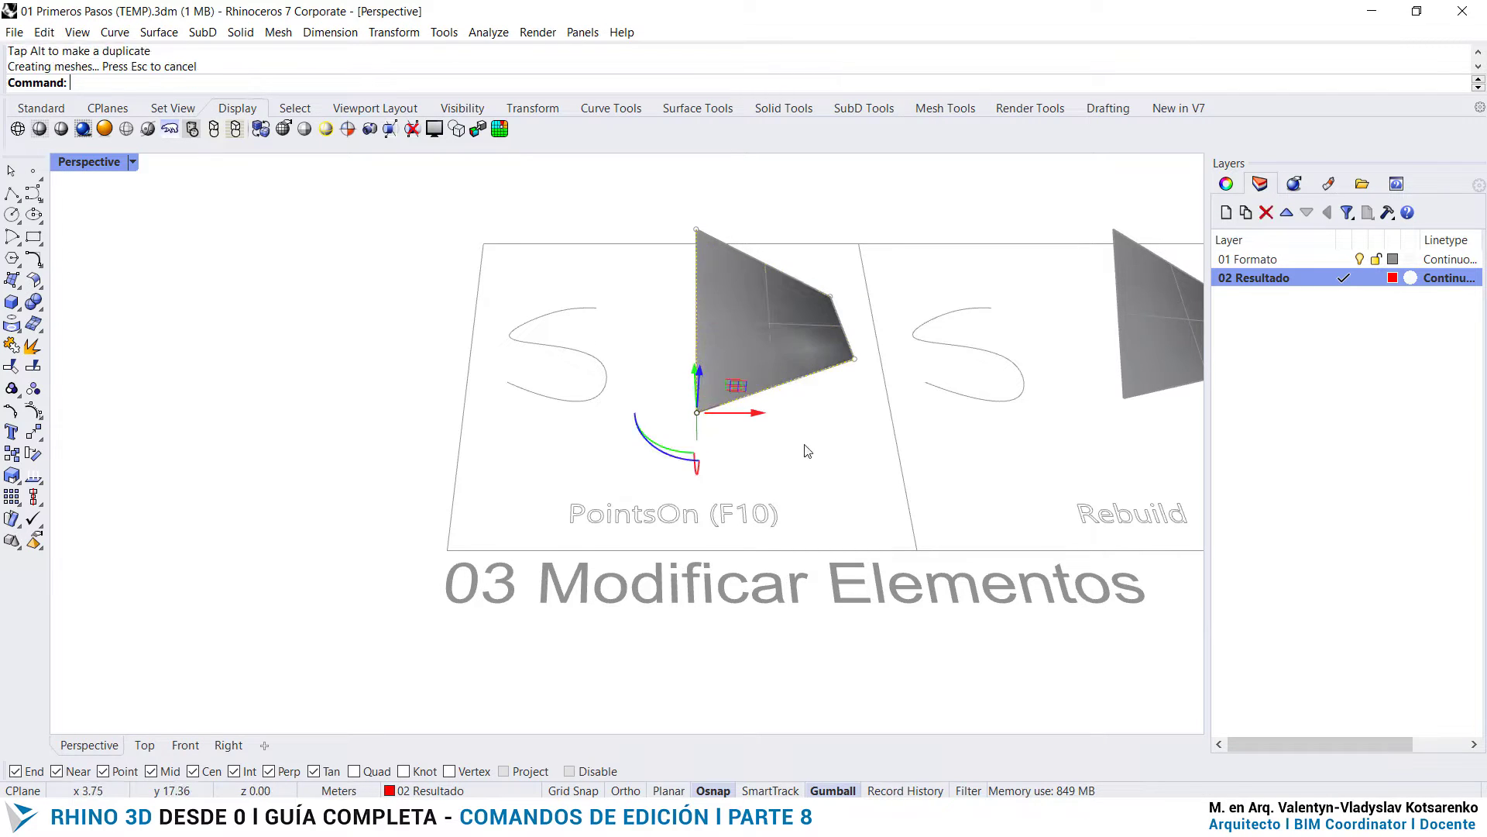
pyautogui.click(817, 447)
# - Display the S curve's control points and raise the middle right-hand one vertically out of the drawing plane
pyautogui.click(605, 395)
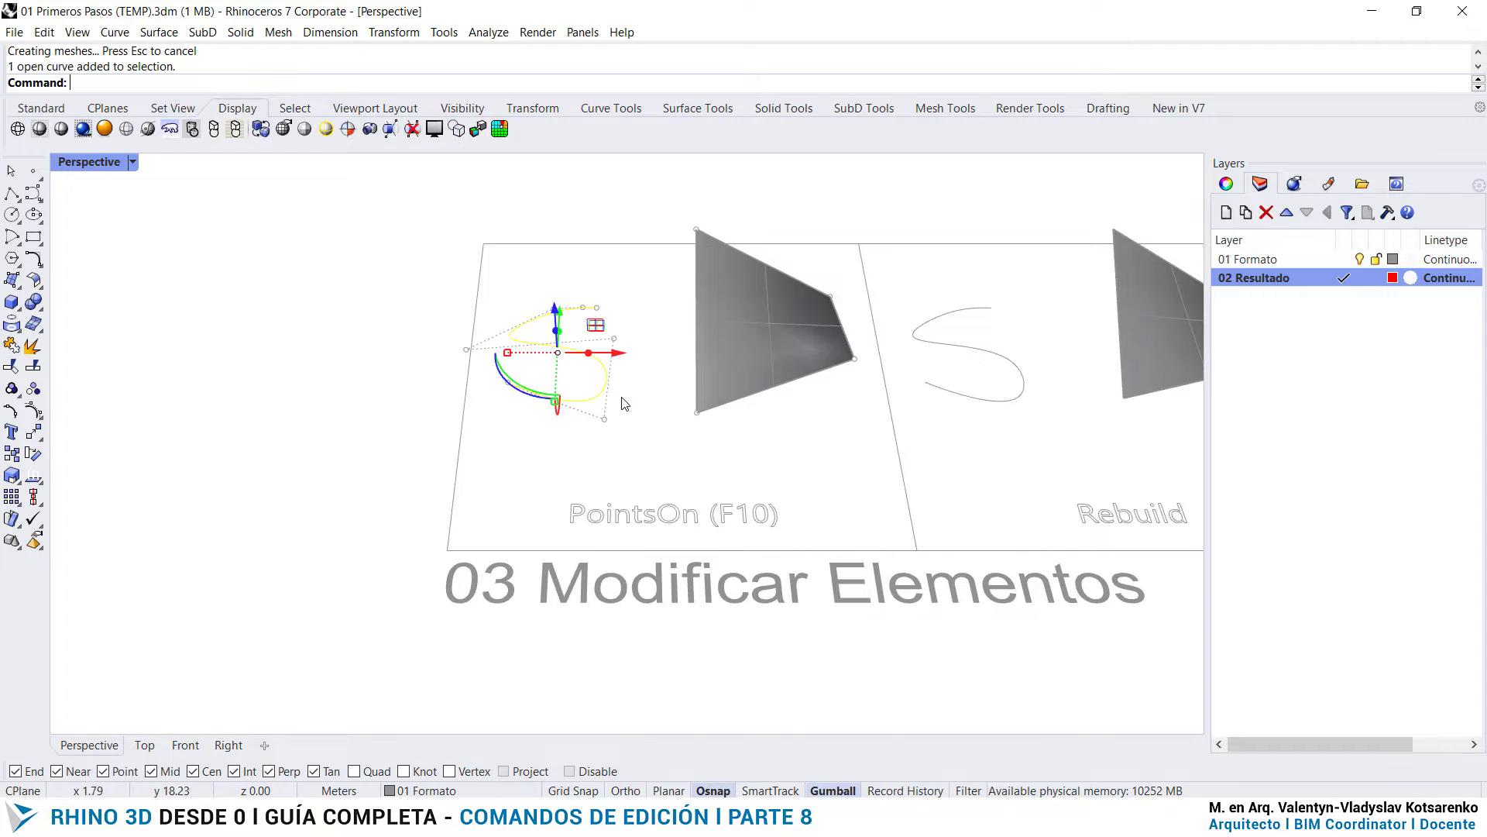
pyautogui.click(604, 420)
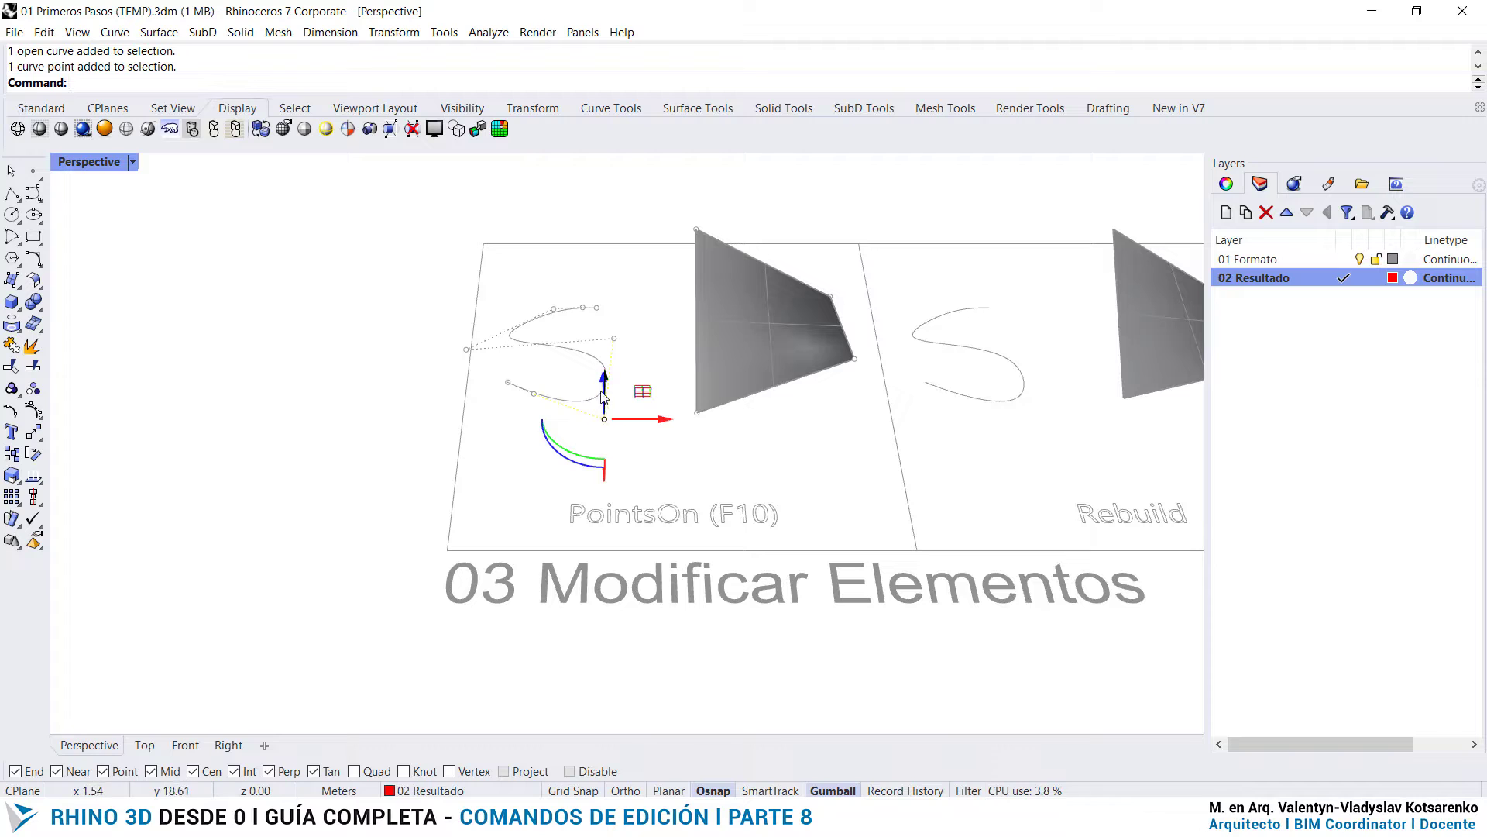
pyautogui.scroll(10, 569, 379)
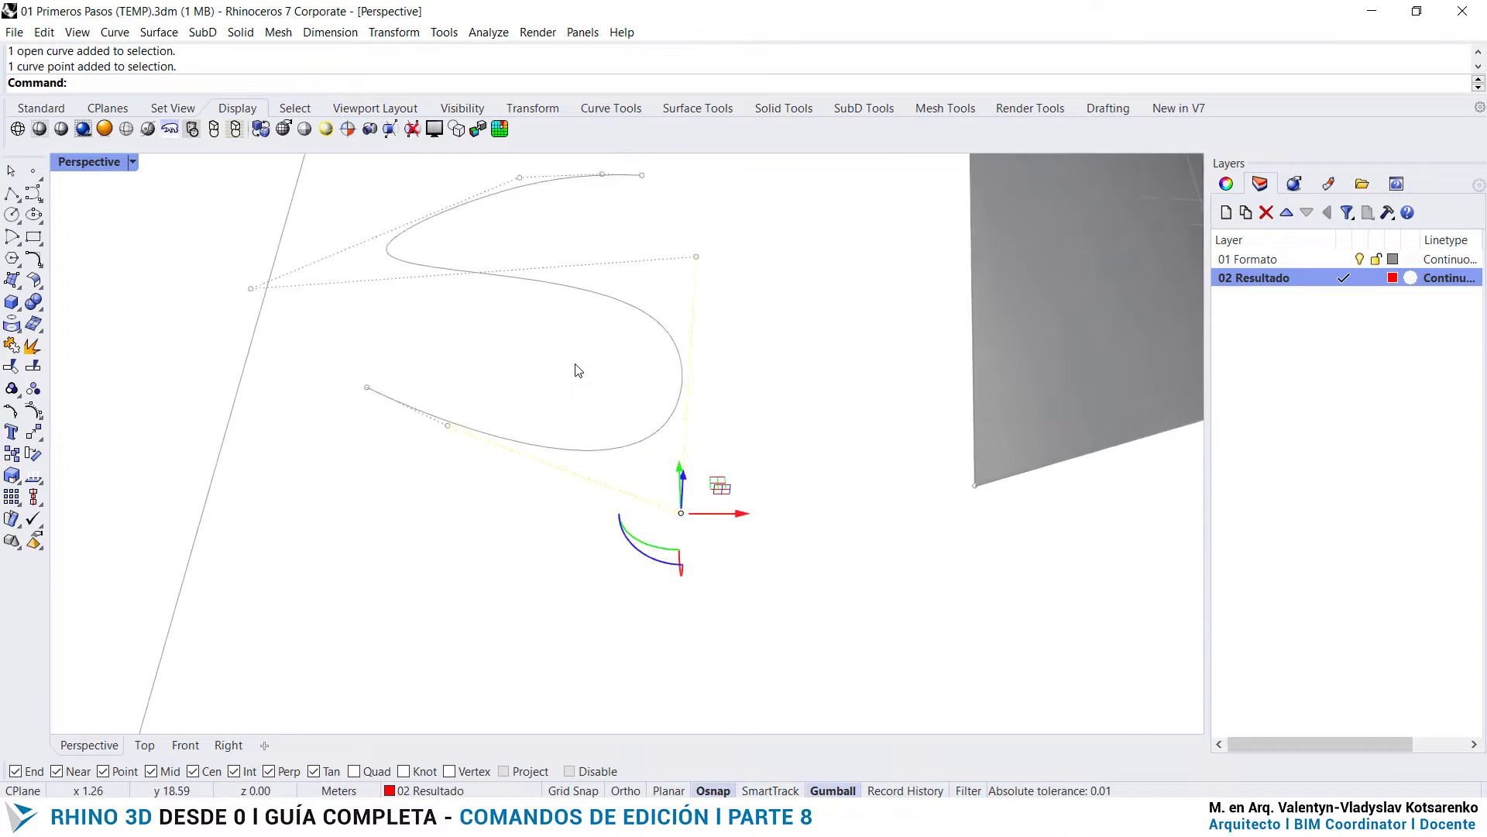
pyautogui.moveTo(577, 369); pyautogui.dragTo(642, 377, button='right')
pyautogui.scroll(-8, 642, 377)
pyautogui.scroll(-5, 642, 377)
pyautogui.scroll(8, 666, 434)
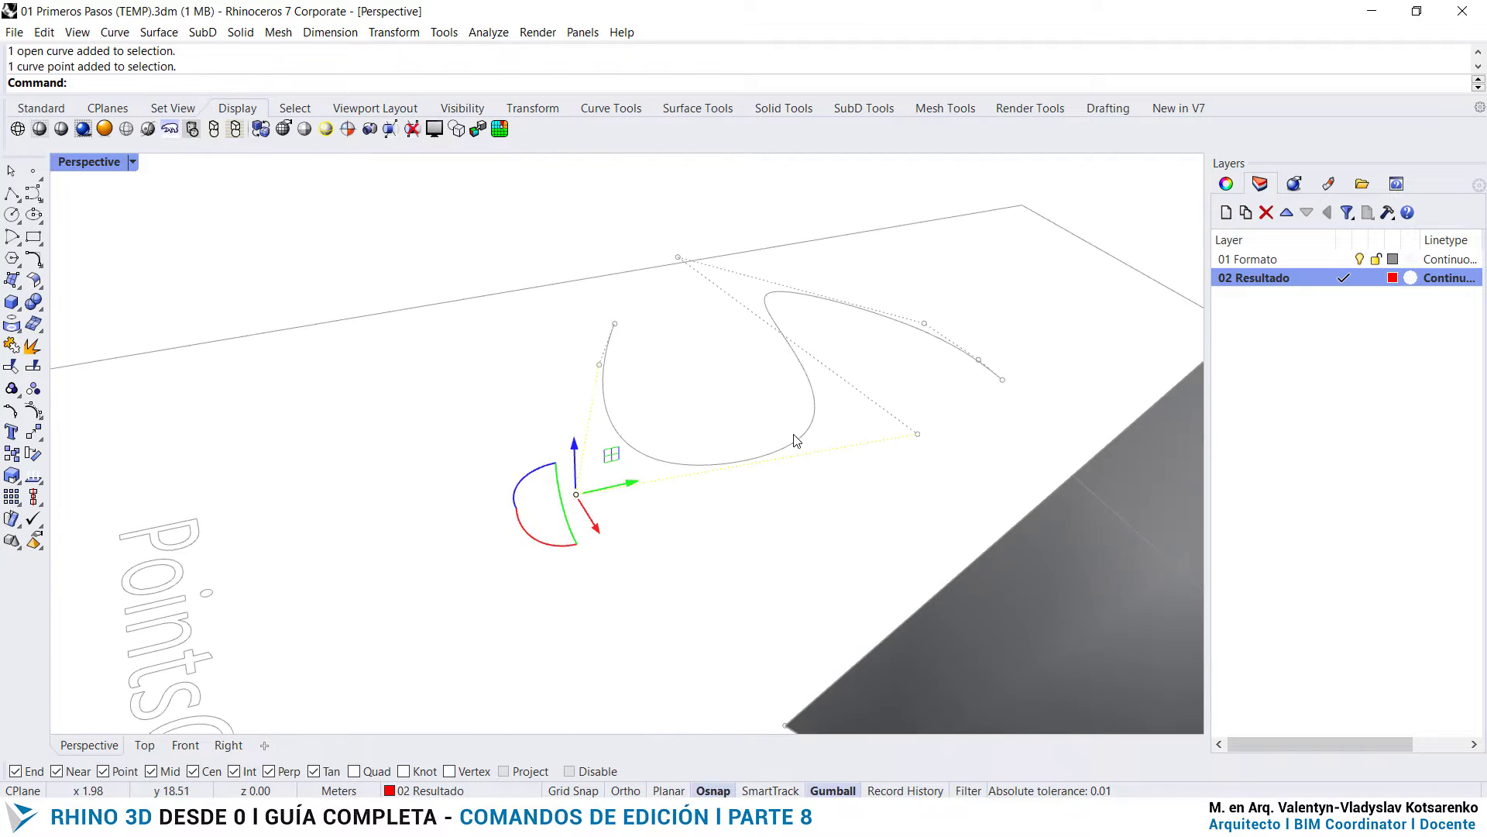
pyautogui.scroll(-6, 542, 480)
pyautogui.scroll(5, 798, 463)
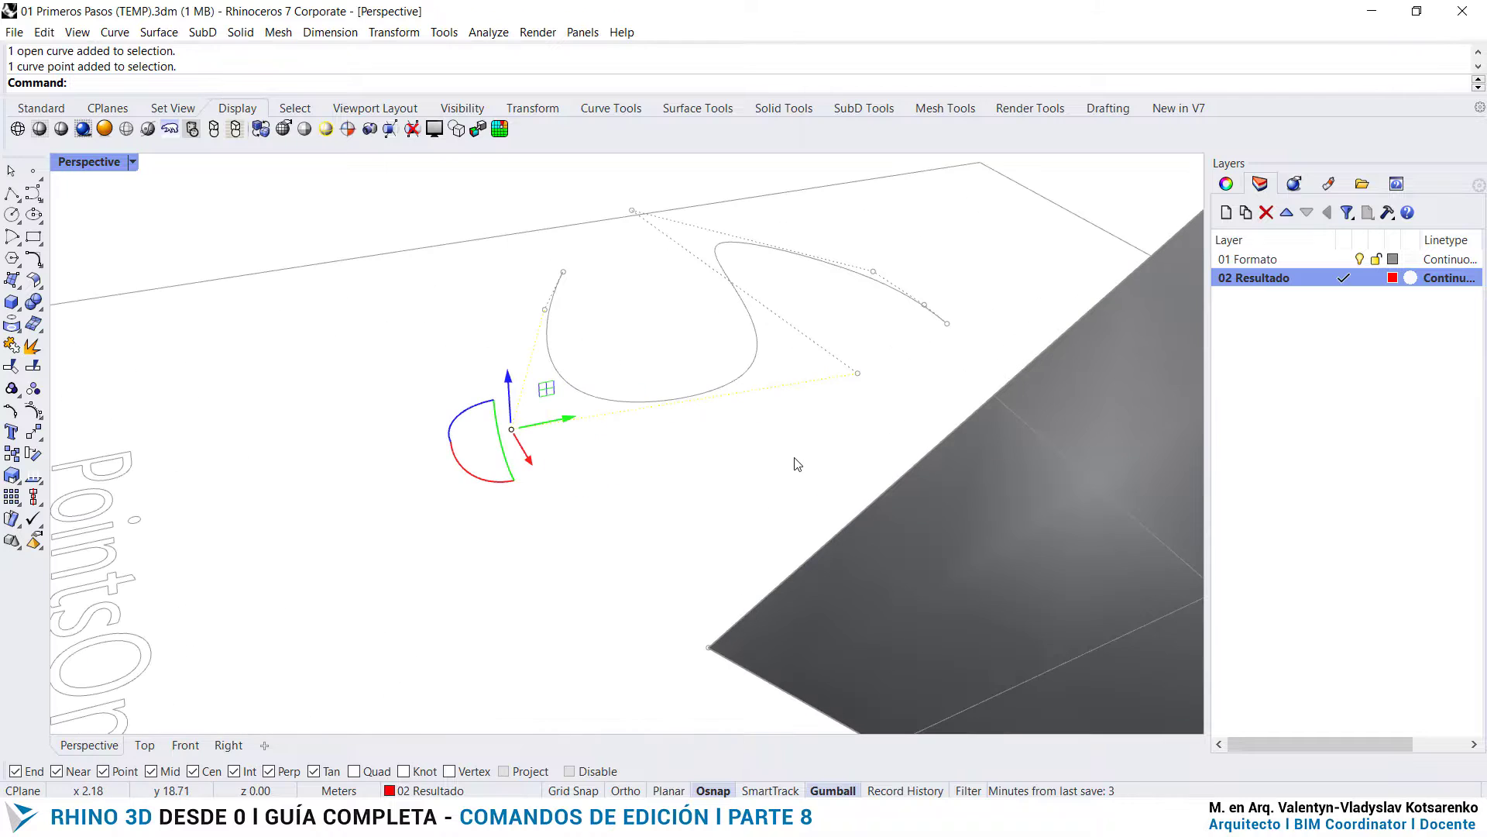
pyautogui.click(859, 374)
pyautogui.moveTo(865, 352); pyautogui.dragTo(880, 202)
# - Lower the S curve's lower-right and upper-left bend control points vertically below the drawing plane
pyautogui.moveTo(707, 403); pyautogui.dragTo(762, 399, button='right')
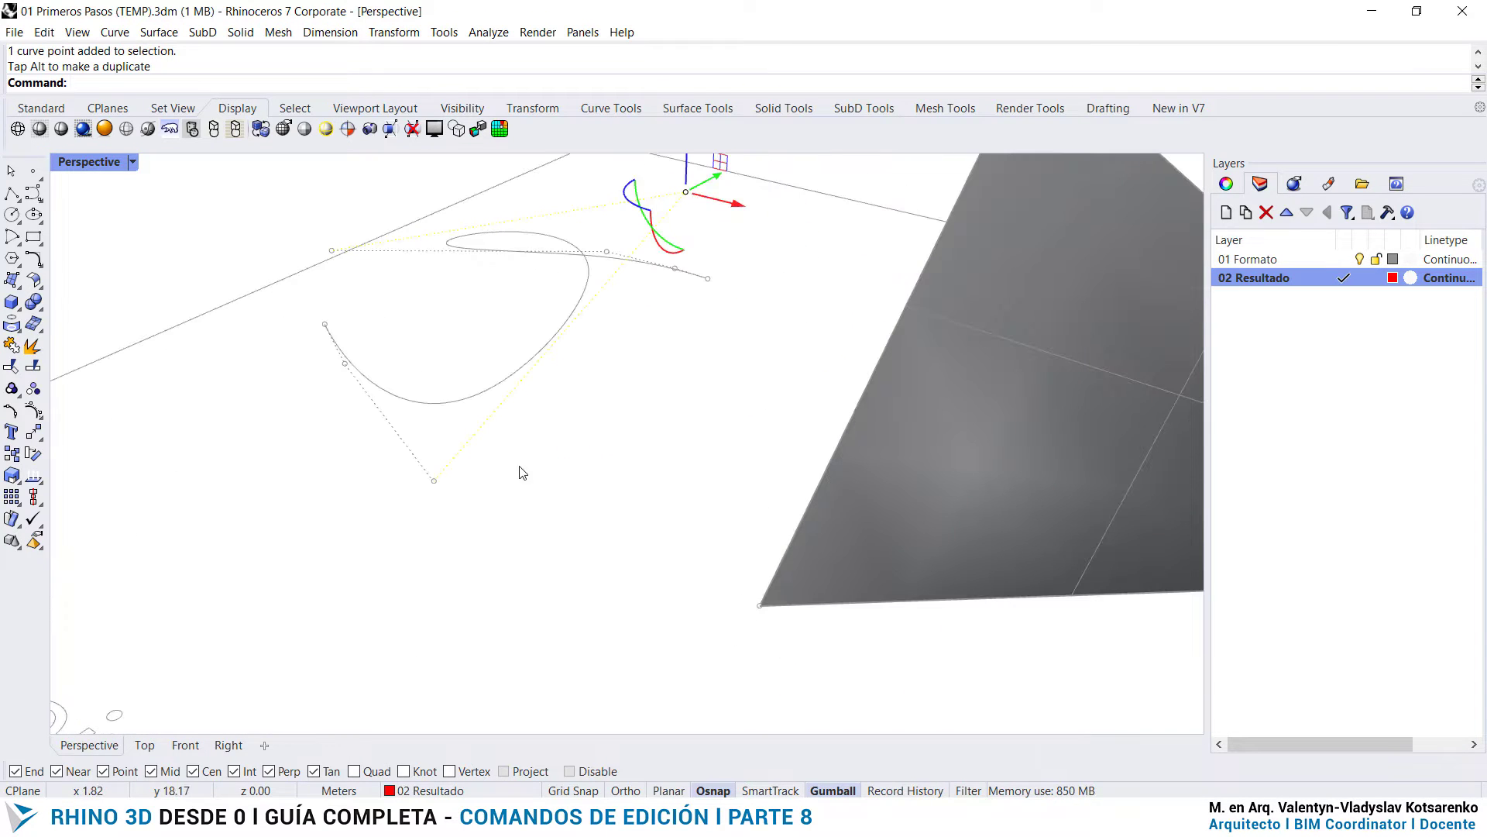
pyautogui.click(435, 485)
pyautogui.moveTo(429, 433); pyautogui.dragTo(435, 507)
pyautogui.scroll(-3, 630, 411)
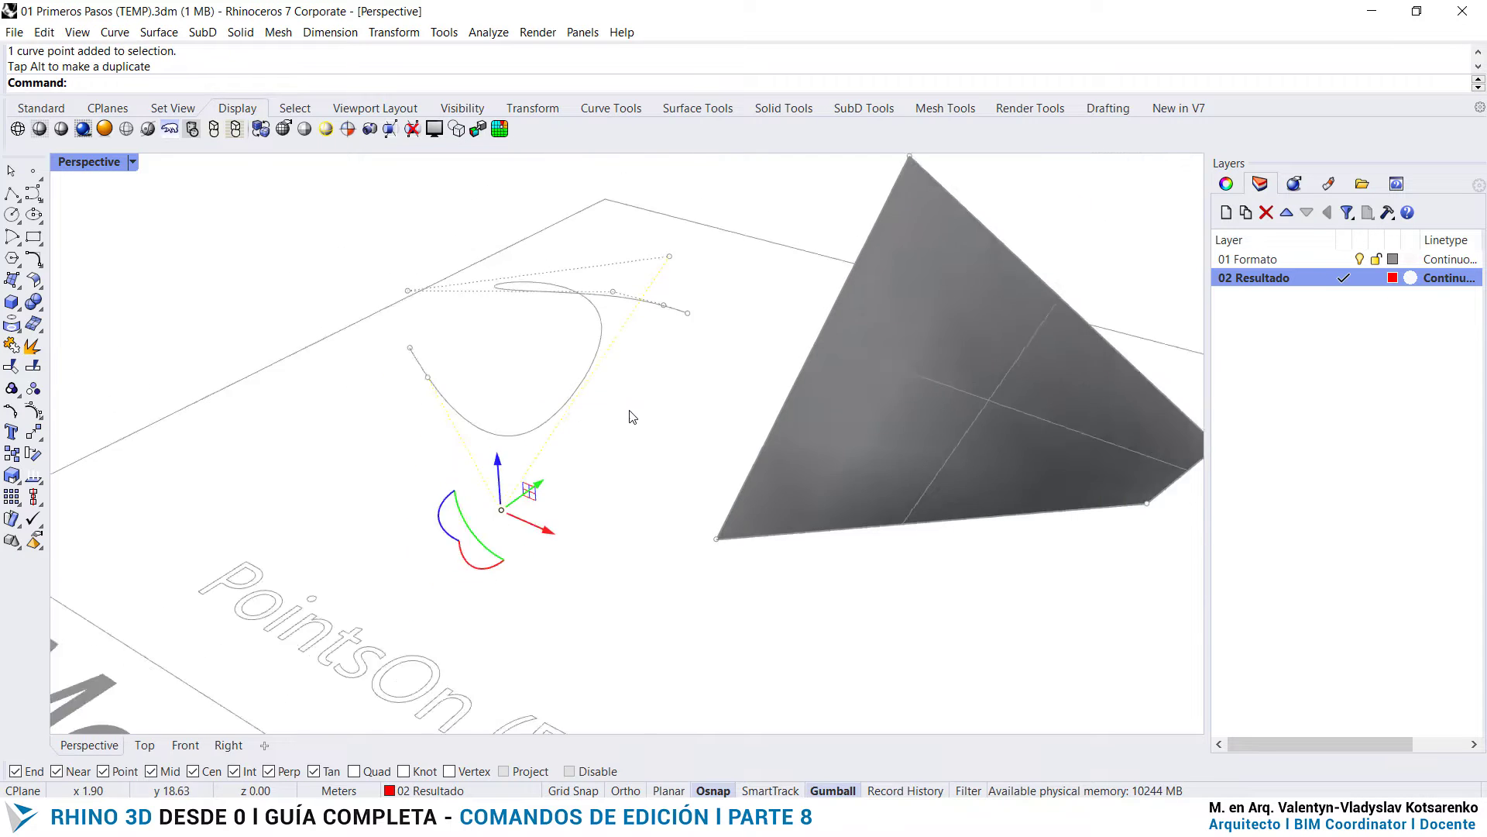
pyautogui.scroll(-3, 632, 417)
pyautogui.moveTo(632, 416); pyautogui.dragTo(791, 399, button='right')
pyautogui.keyDown('shift'); pyautogui.moveTo(571, 372); pyautogui.dragTo(889, 235, button='right'); pyautogui.keyUp('shift')
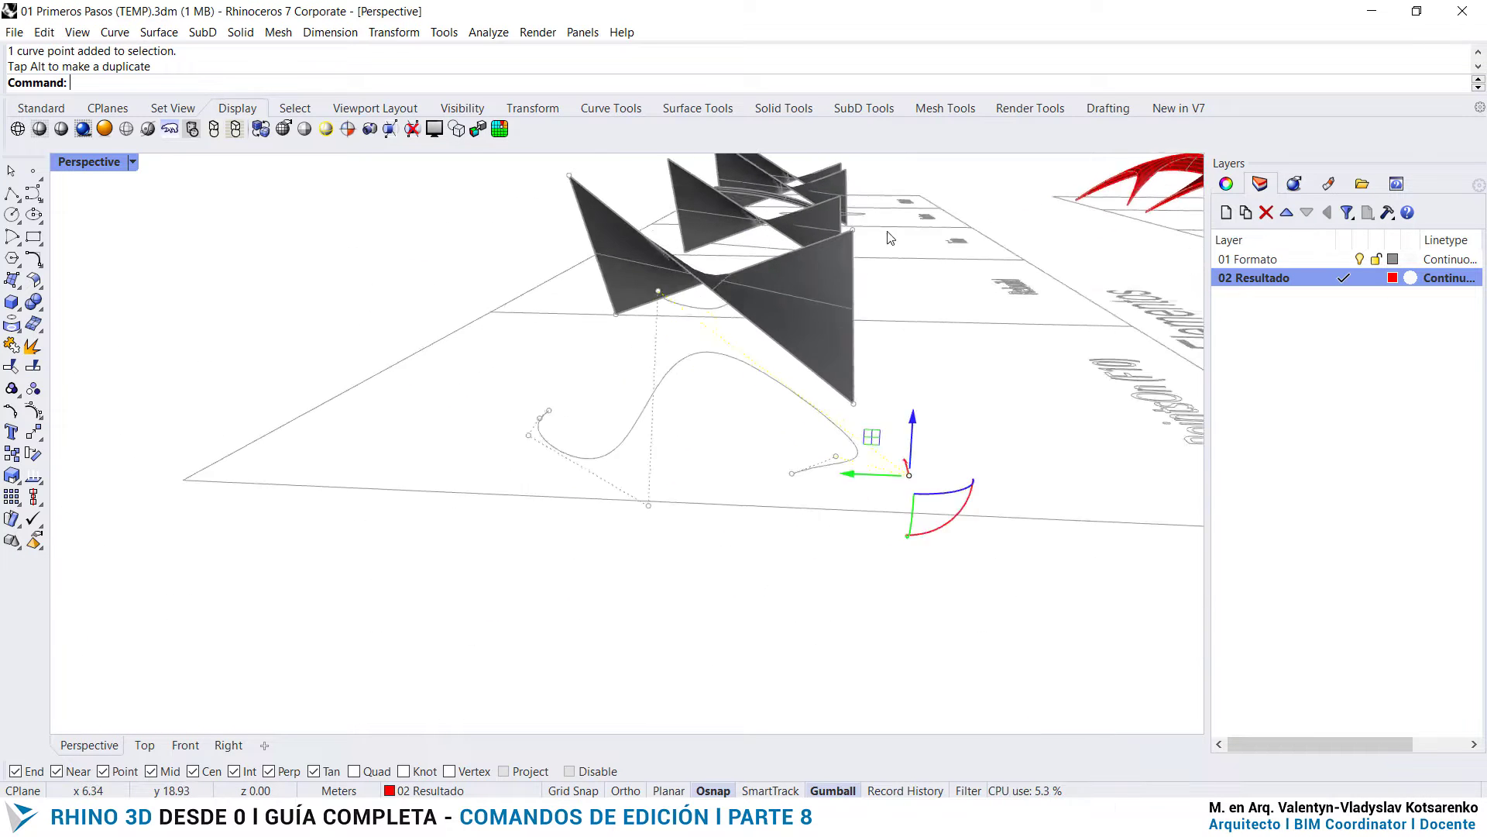
pyautogui.scroll(5, 725, 382)
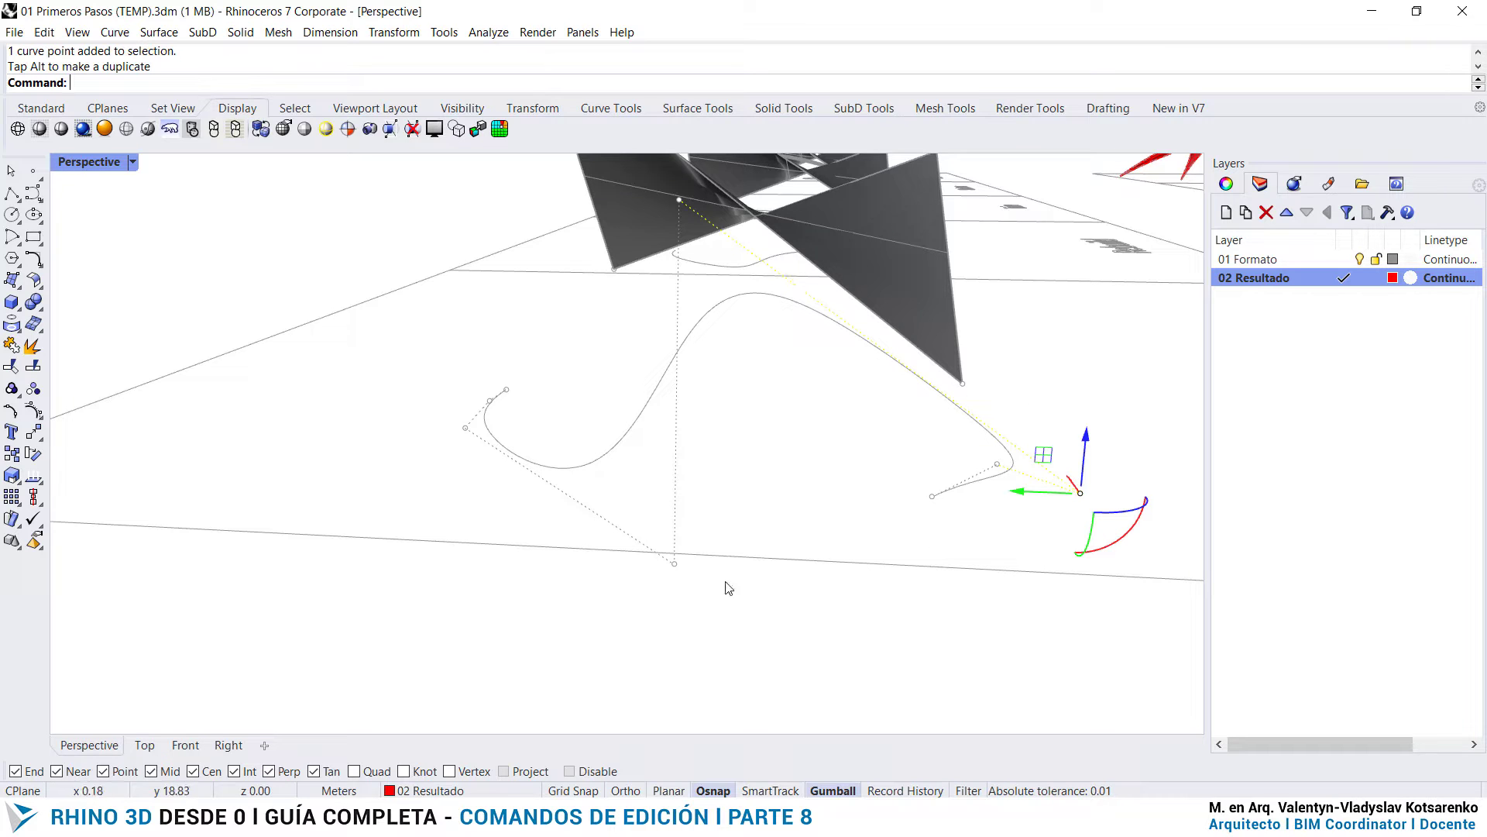
pyautogui.click(675, 565)
pyautogui.moveTo(675, 512); pyautogui.dragTo(674, 562)
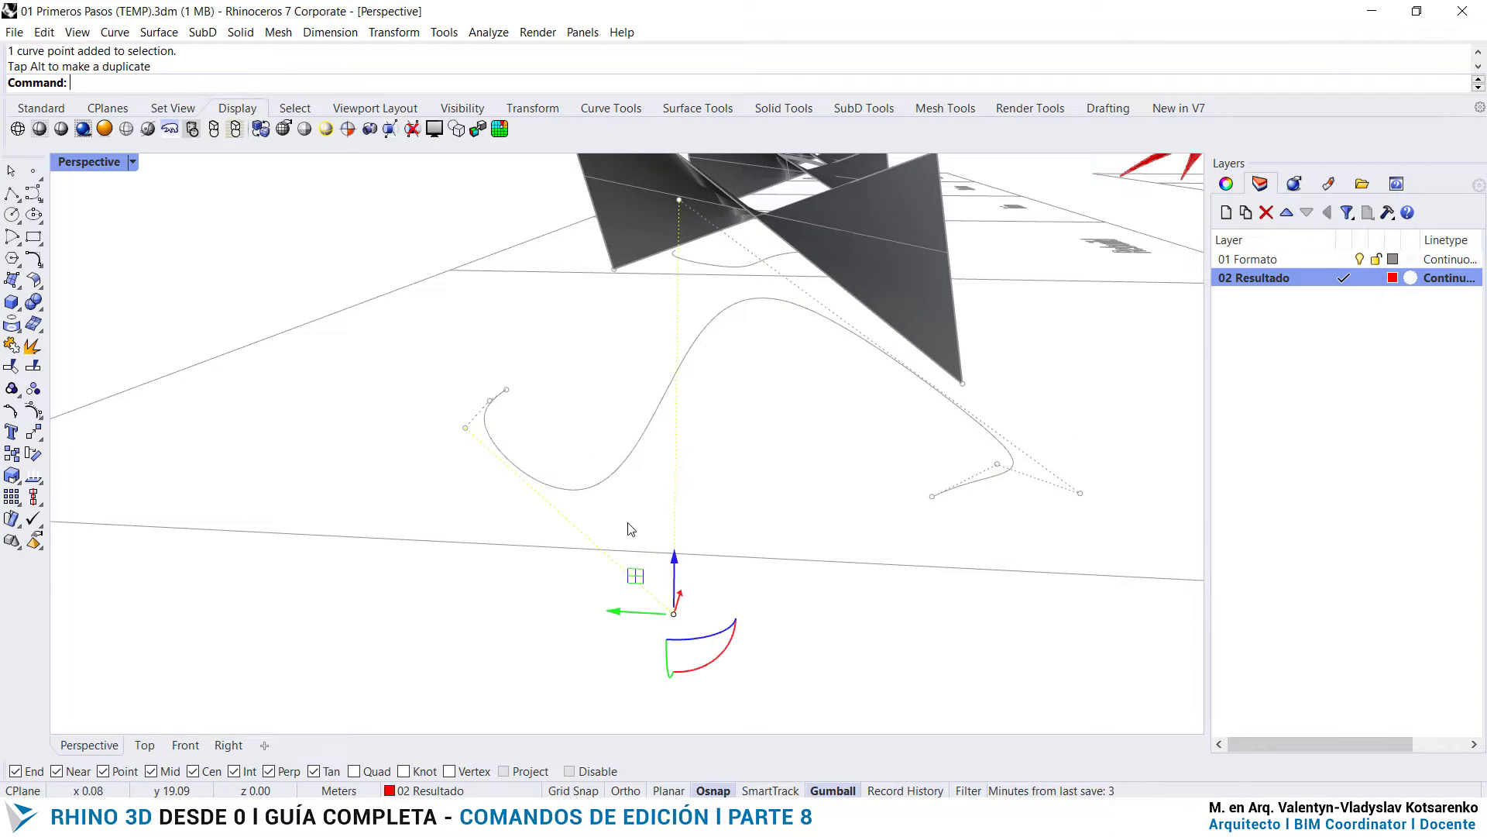
# - Shift the two control points near the S curve's upper end along the Y axis, away from the cell label
pyautogui.click(464, 429)
pyautogui.moveTo(436, 431); pyautogui.dragTo(271, 426)
pyautogui.moveTo(559, 422); pyautogui.dragTo(550, 380, button='right')
pyautogui.click(547, 377)
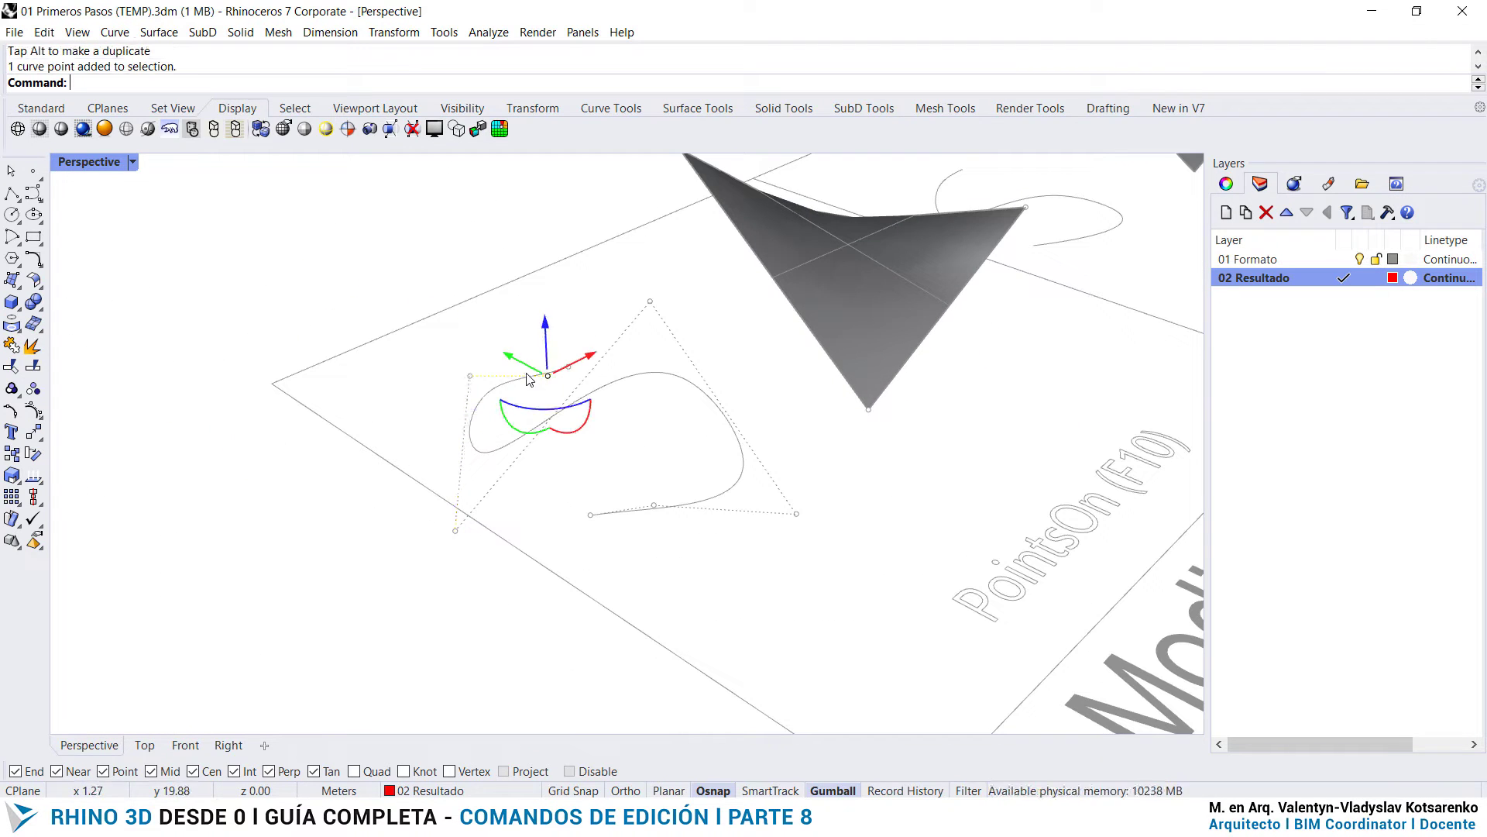
pyautogui.moveTo(522, 364); pyautogui.dragTo(480, 340)
# - Raise the control point next to the S curve's lower end vertically
pyautogui.click(728, 491)
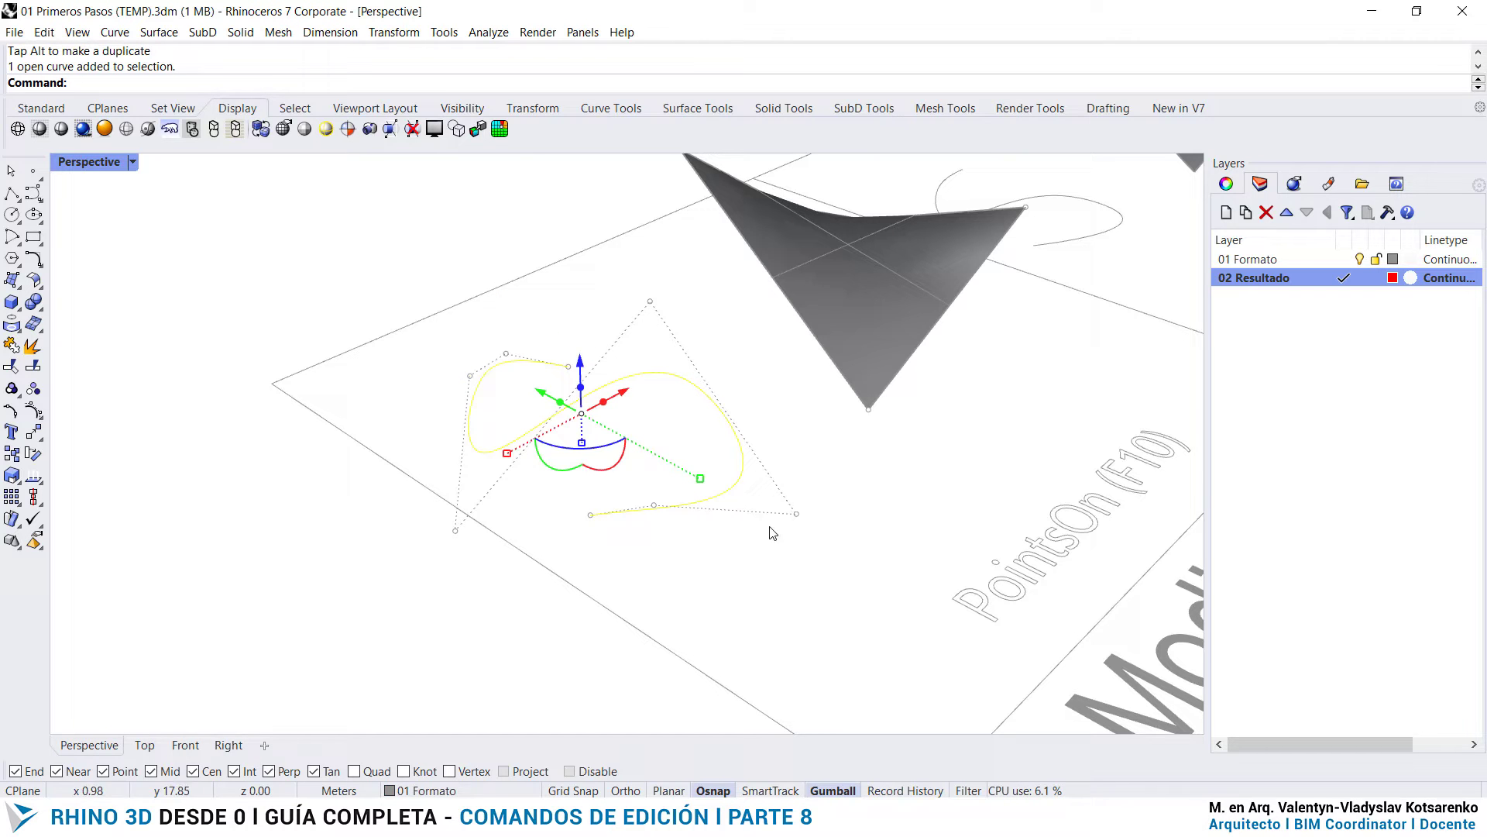
pyautogui.click(654, 506)
pyautogui.moveTo(656, 466); pyautogui.dragTo(664, 383)
pyautogui.scroll(2, 624, 491)
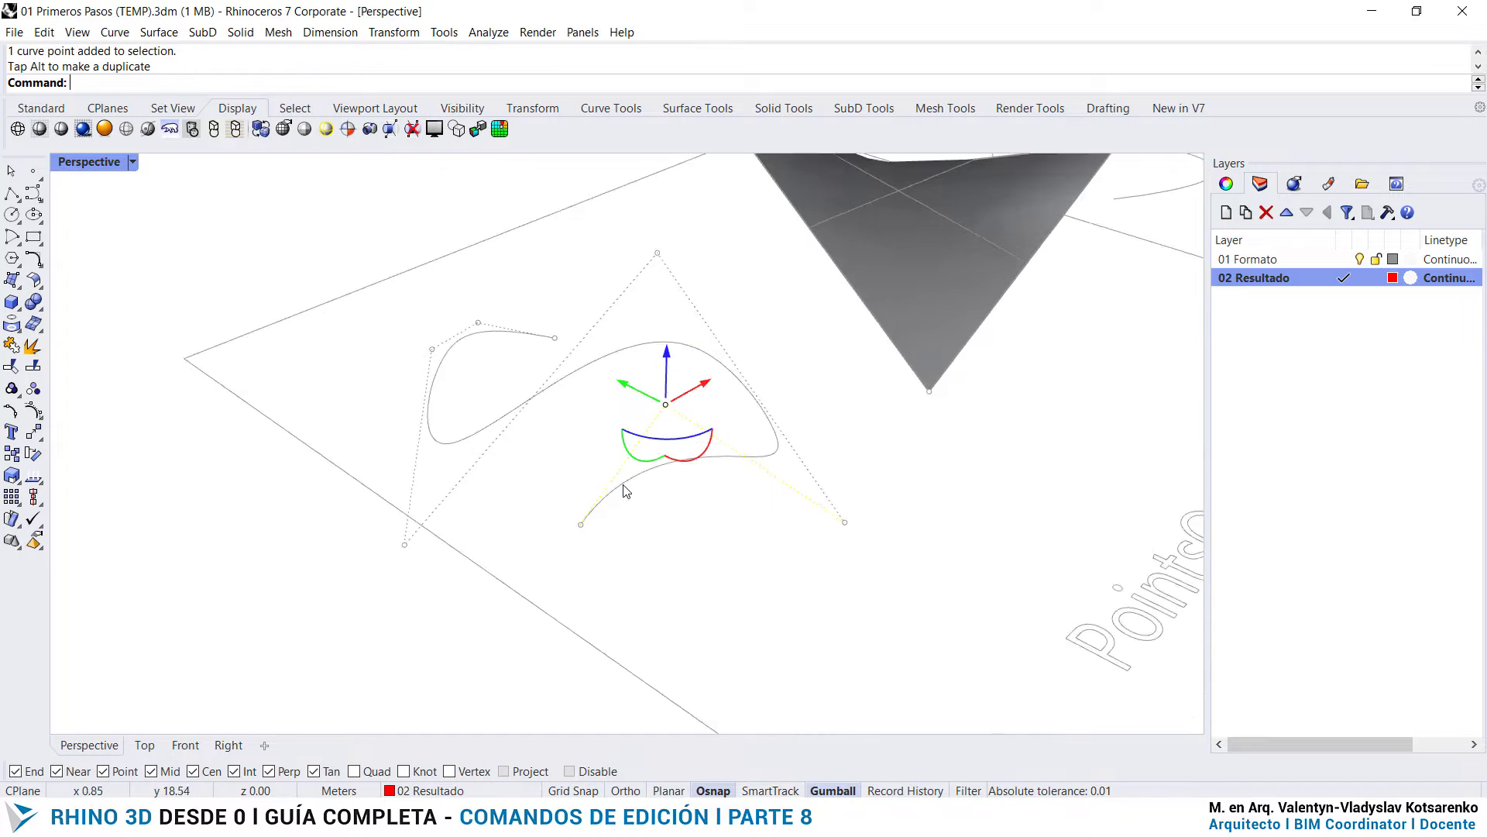
# - Select the grey surface beside the S curve and run PointsOn on it
pyautogui.moveTo(755, 491); pyautogui.dragTo(514, 411, button='right')
pyautogui.scroll(6, 554, 451)
pyautogui.moveTo(566, 471); pyautogui.dragTo(683, 431, button='right')
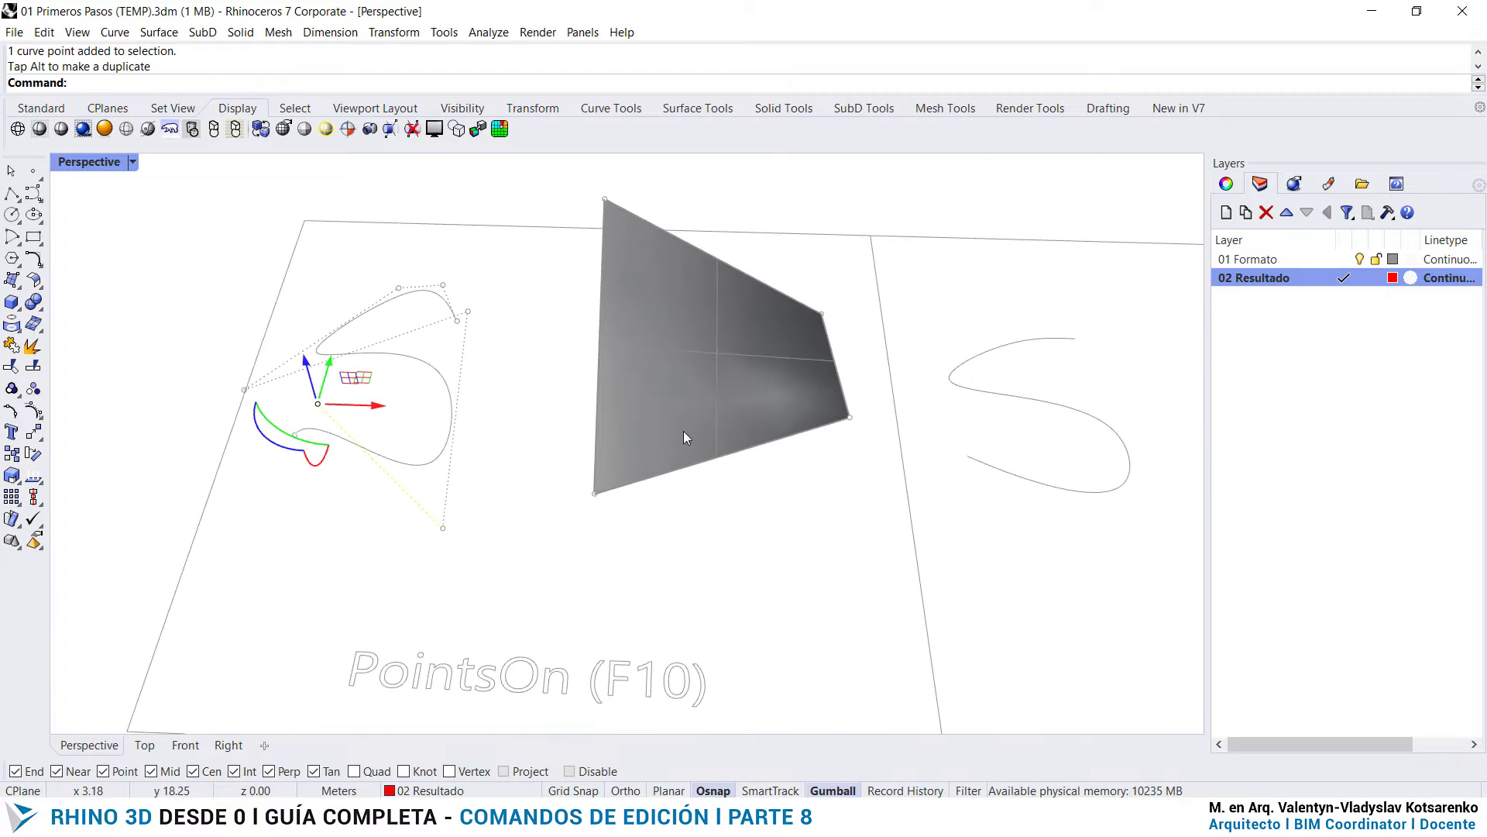
pyautogui.click(704, 389)
pyautogui.scroll(-3, 686, 378)
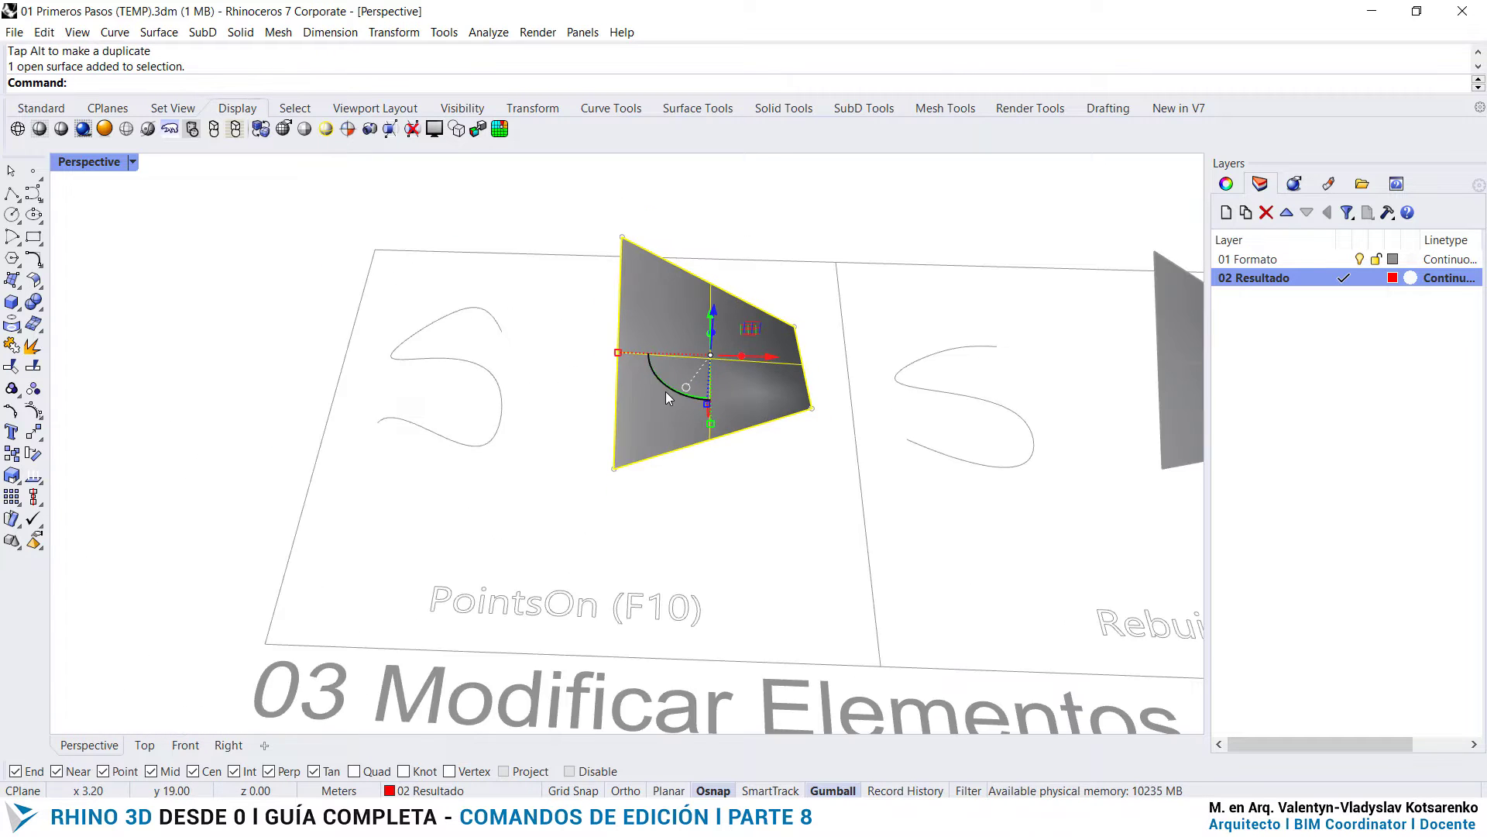
pyautogui.scroll(3, 667, 392)
pyautogui.write('PointsOn')
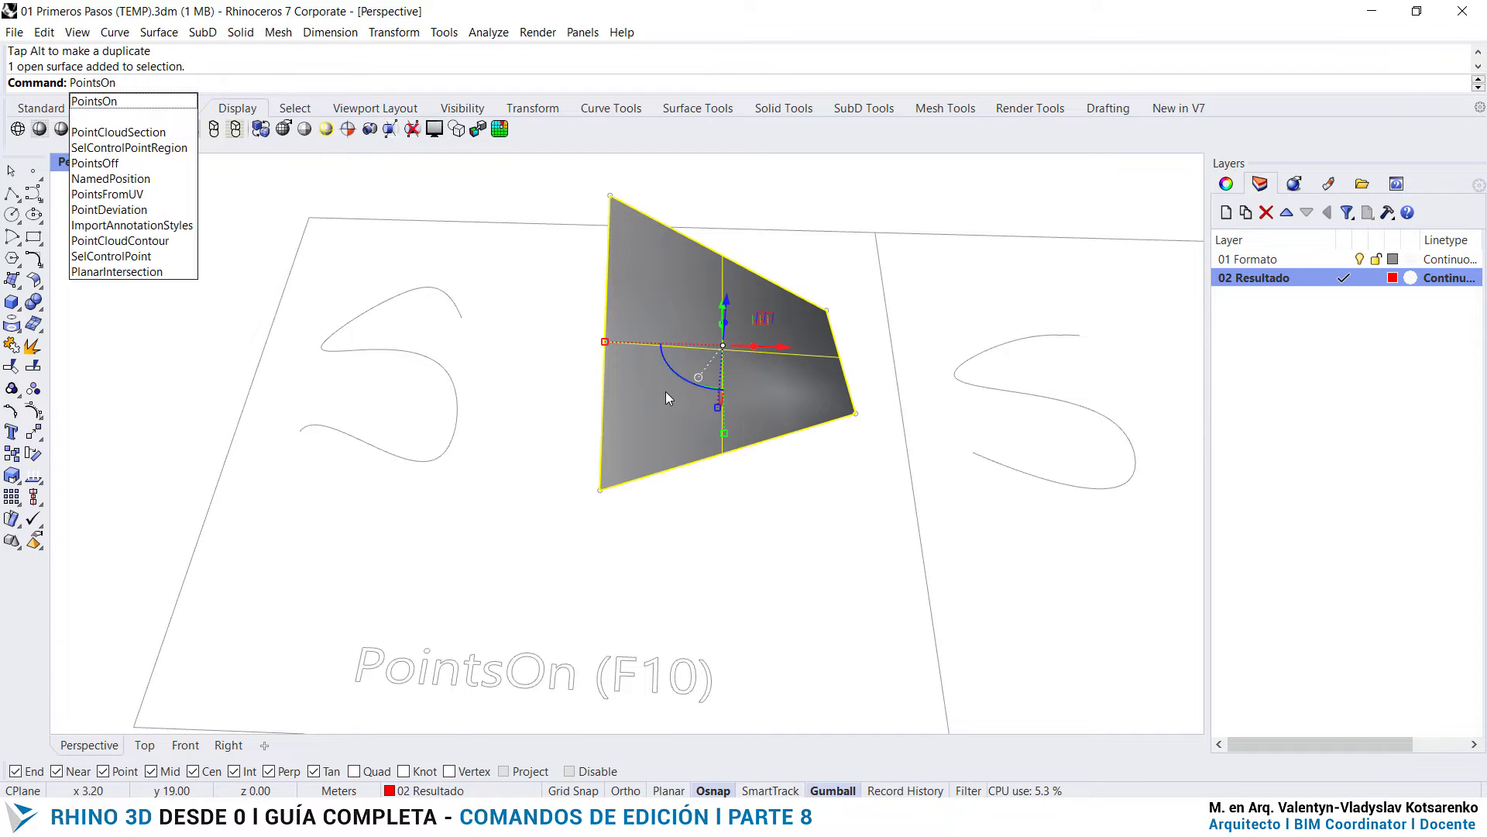
pyautogui.press('Return')
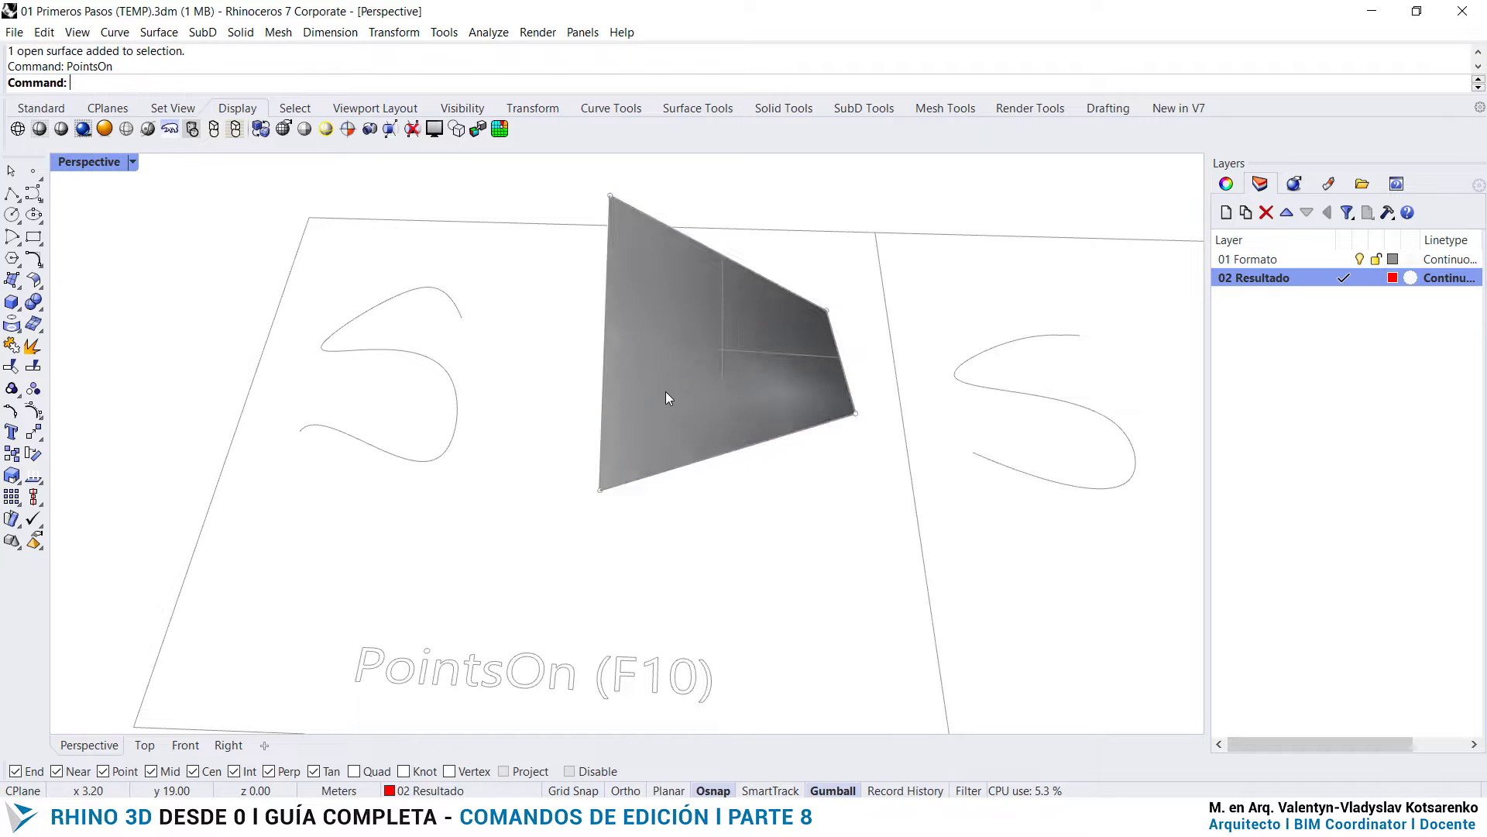
# - Reshape the grey surface by moving its front-right corner control point
pyautogui.click(855, 413)
pyautogui.moveTo(866, 370); pyautogui.dragTo(908, 250)
pyautogui.moveTo(908, 250); pyautogui.dragTo(812, 408, button='right')
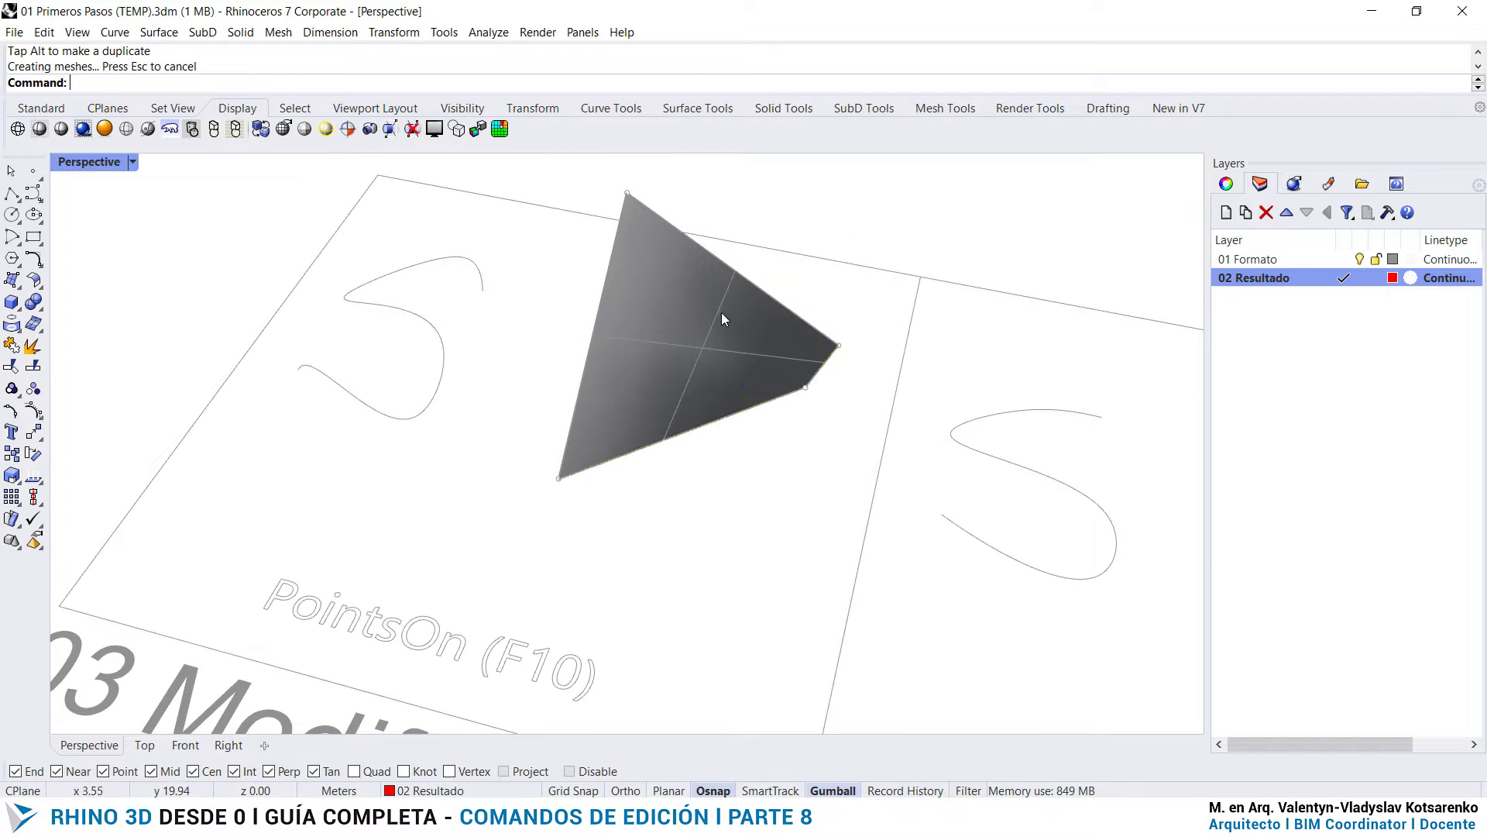
# - Turn on the control points of the red Revolve surface in the 02 Crear Superficies row with PointsOn
pyautogui.scroll(-6, 722, 313)
pyautogui.scroll(6, 736, 422)
pyautogui.click(424, 406)
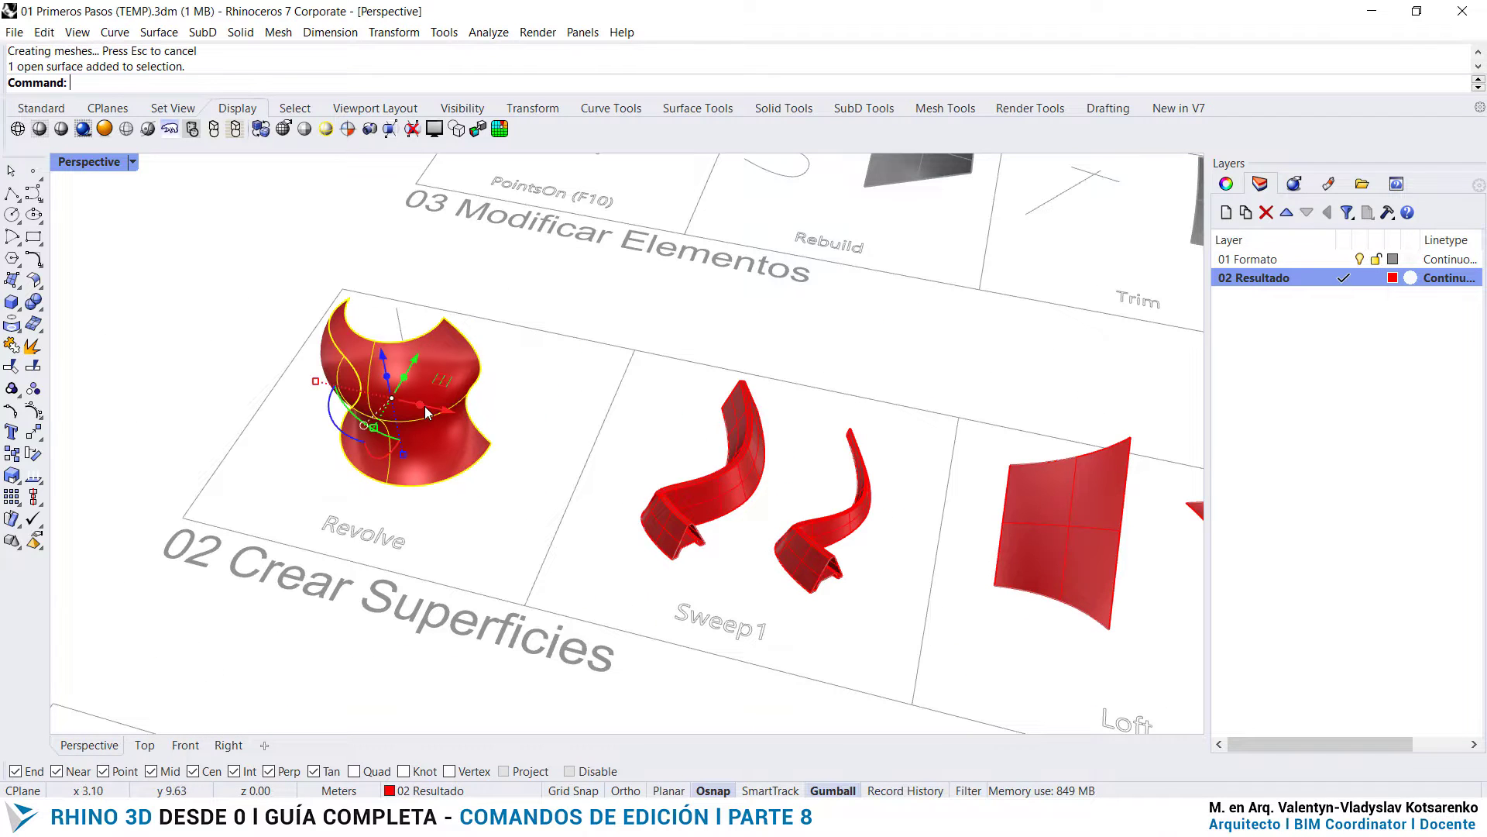
pyautogui.write('Pointrs')
pyautogui.press('BackSpace')
pyautogui.press('BackSpace')
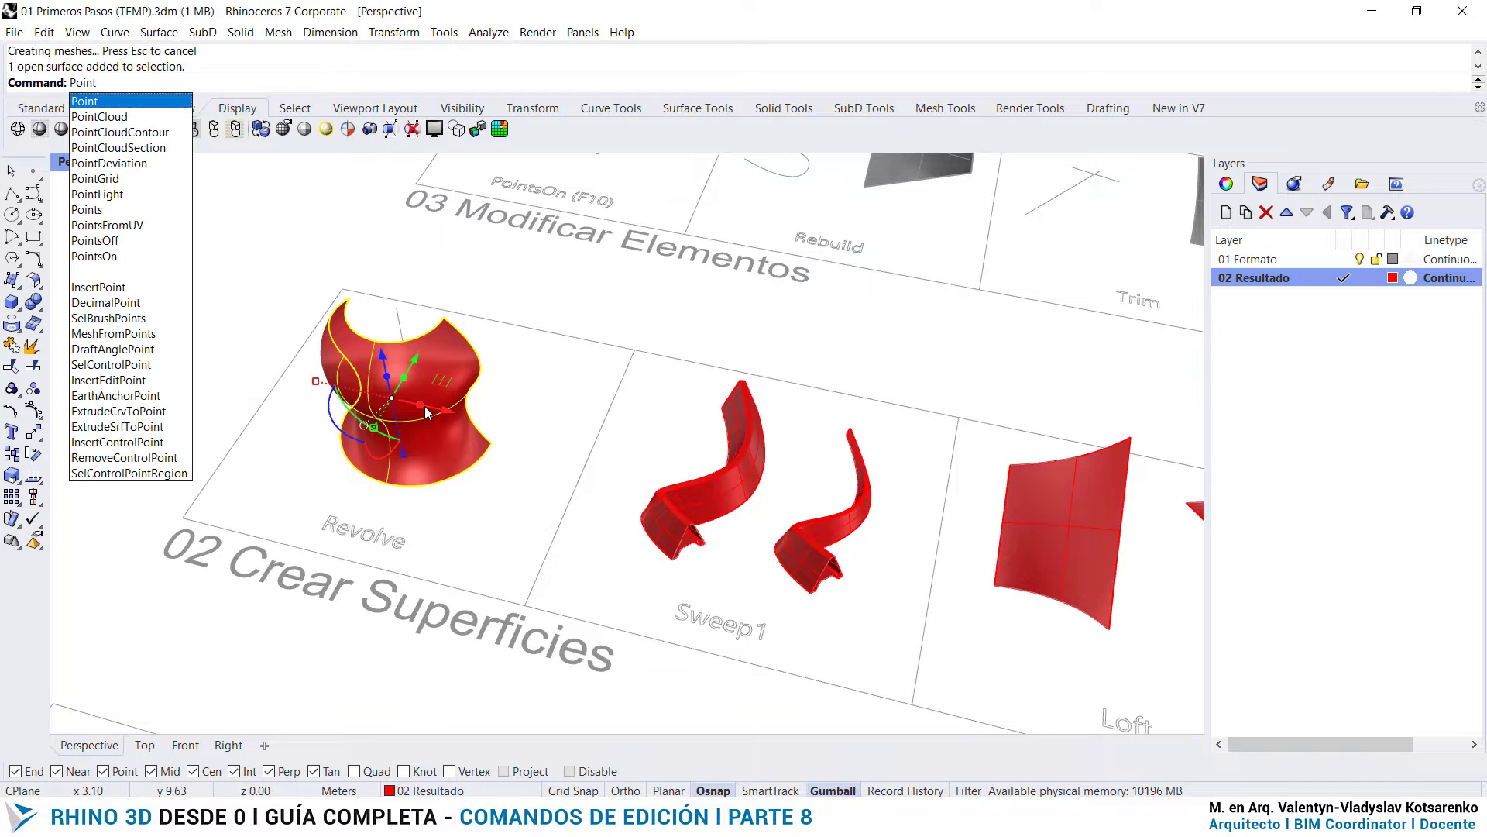
pyautogui.write('s')
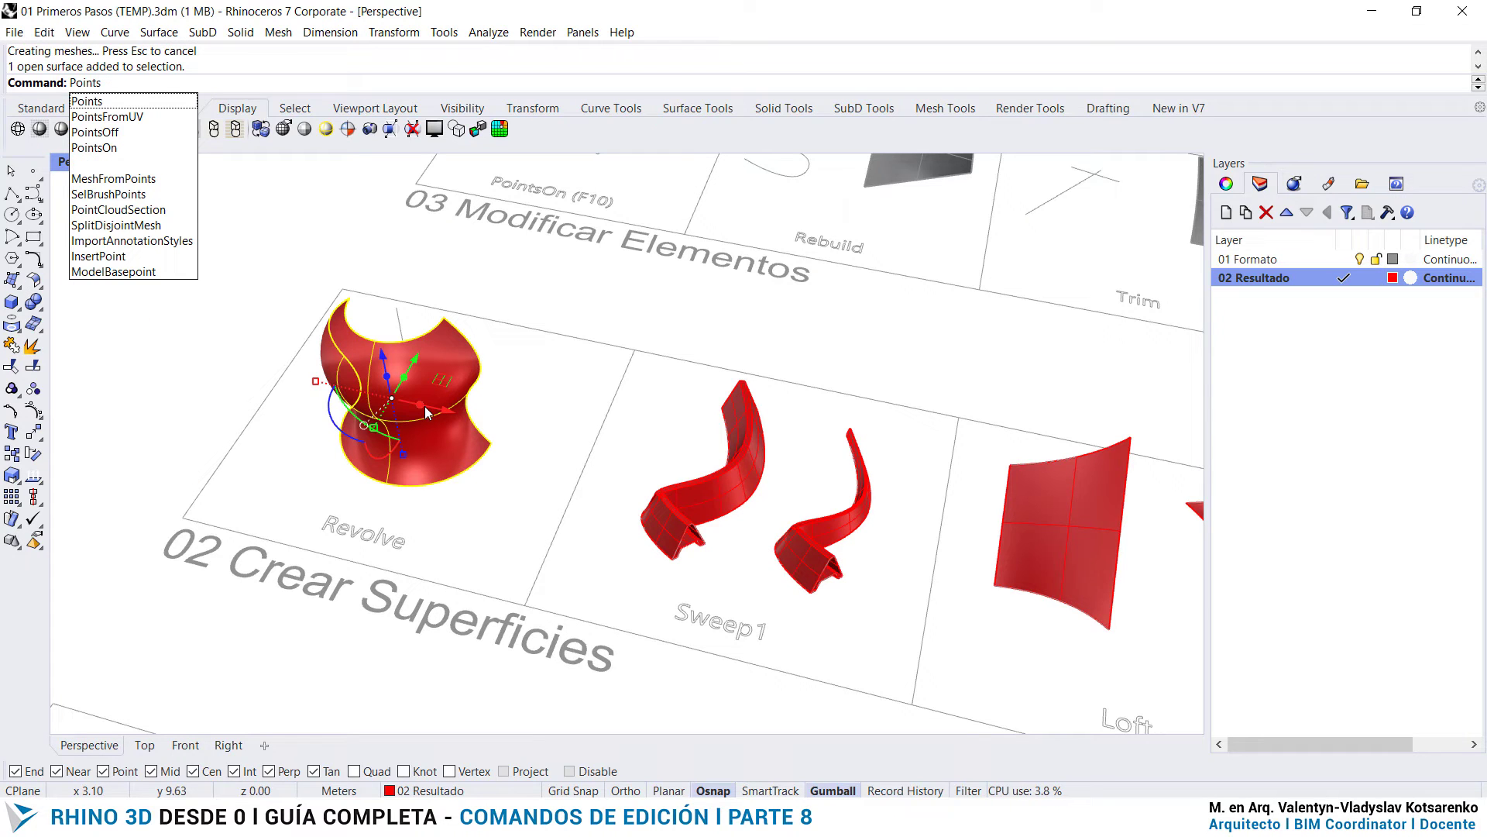
pyautogui.write('On')
pyautogui.press('Return')
pyautogui.scroll(5, 383, 510)
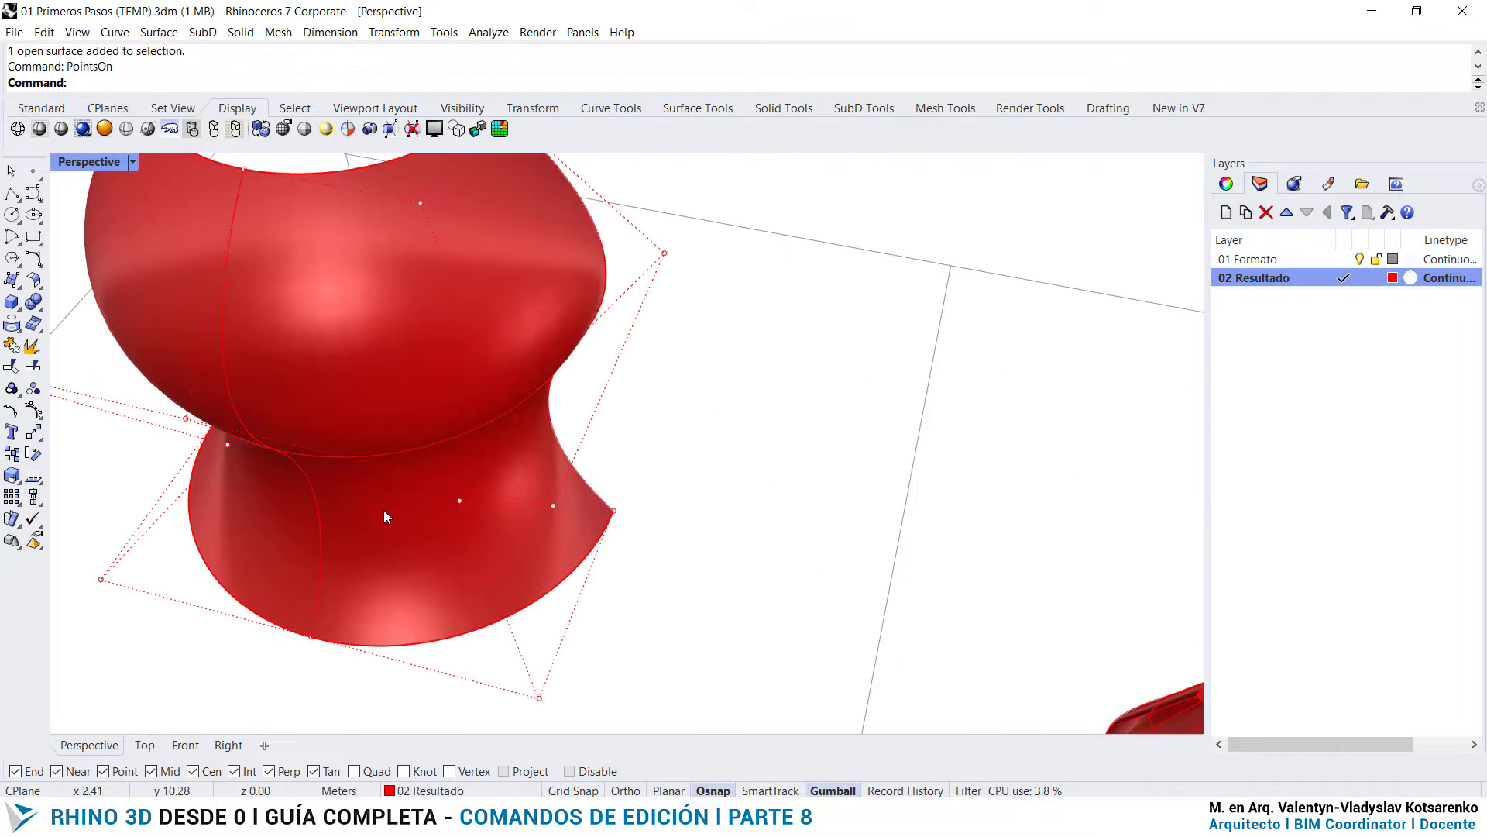
# - Reshape the red Revolve surface by moving the outer control point beside its upper bulge inward and downward
pyautogui.scroll(-6, 451, 485)
pyautogui.moveTo(451, 485); pyautogui.dragTo(720, 454, button='right')
pyautogui.moveTo(822, 419); pyautogui.dragTo(765, 448, button='right')
pyautogui.scroll(4, 853, 392)
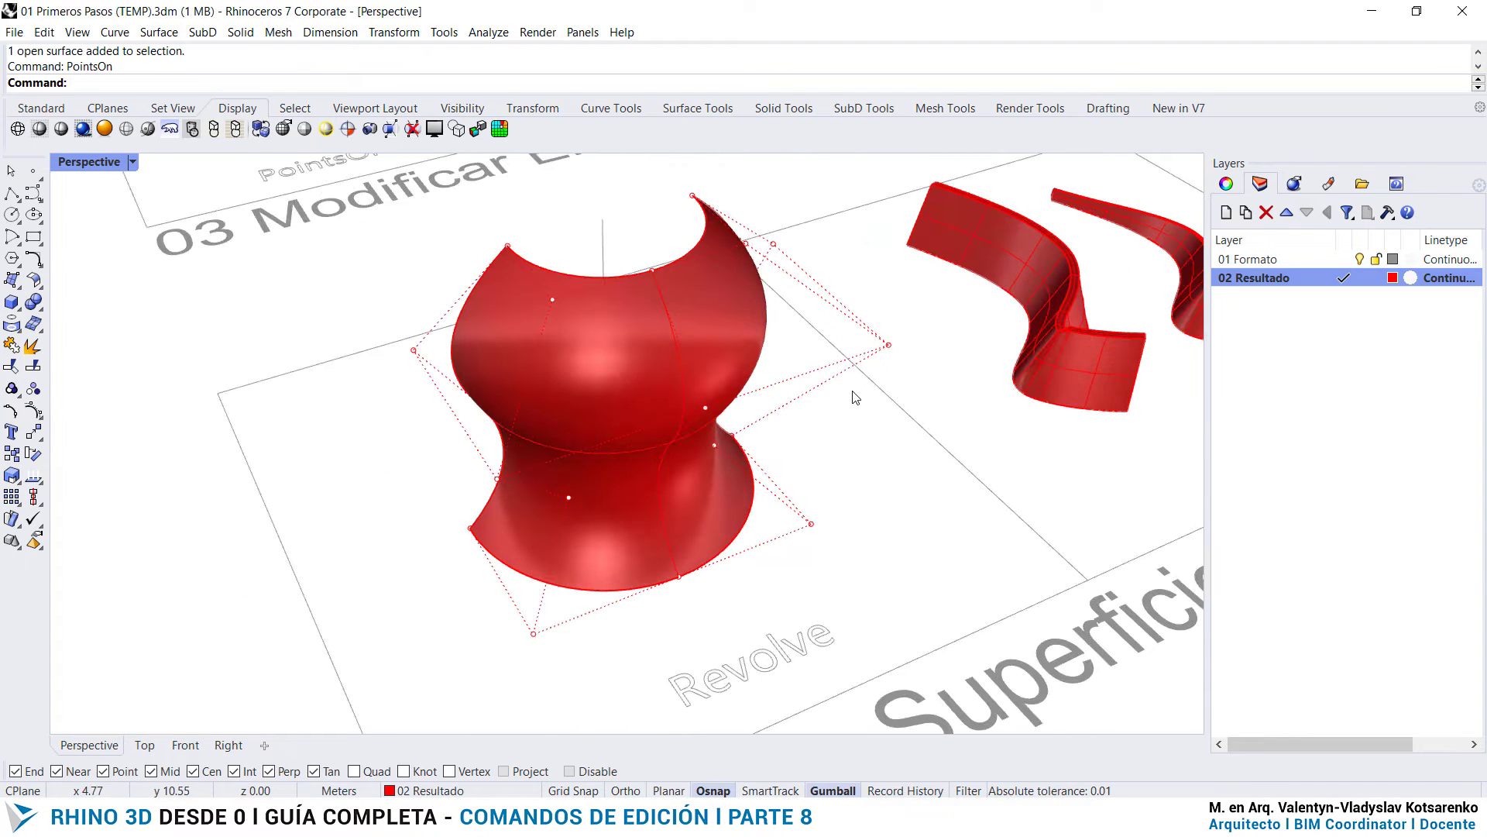
pyautogui.click(888, 346)
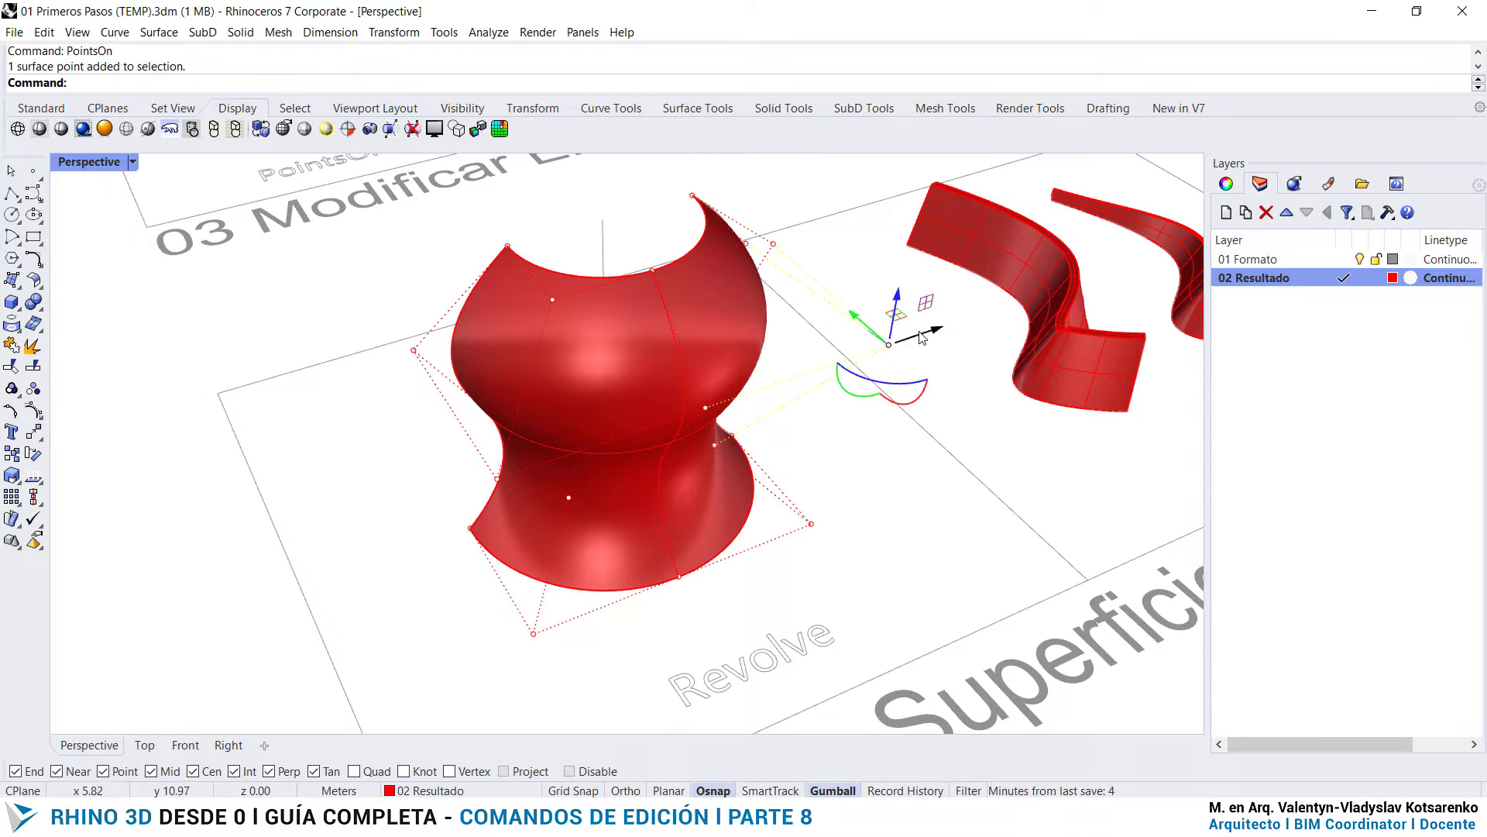
pyautogui.moveTo(922, 335); pyautogui.dragTo(880, 302)
pyautogui.moveTo(855, 242); pyautogui.dragTo(845, 375)
# - Move the control point in front of the Revolve surface's lower edge up and back into the body
pyautogui.click(534, 632)
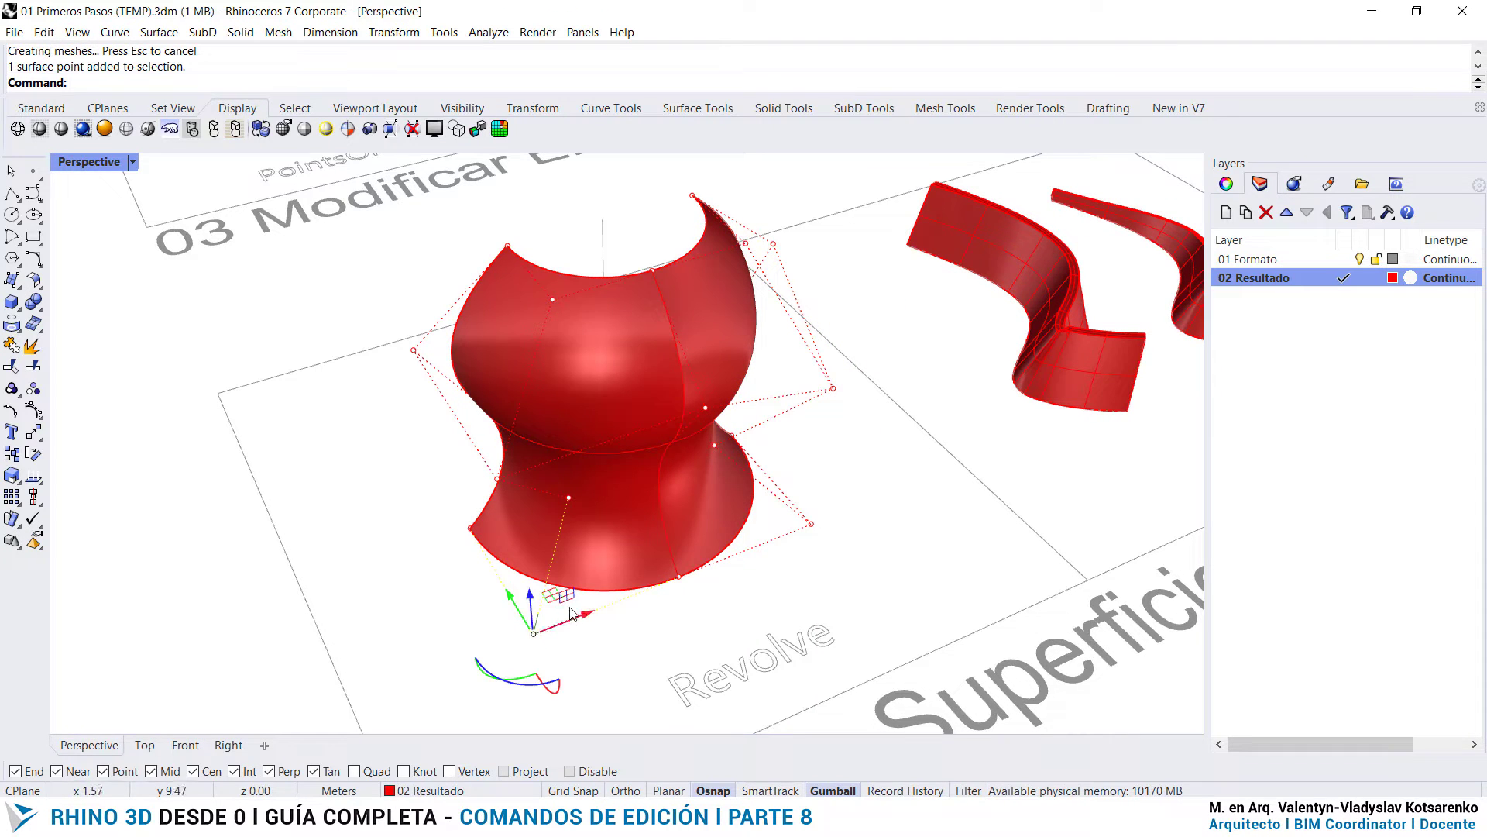
pyautogui.scroll(5, 542, 620)
pyautogui.scroll(-5, 542, 620)
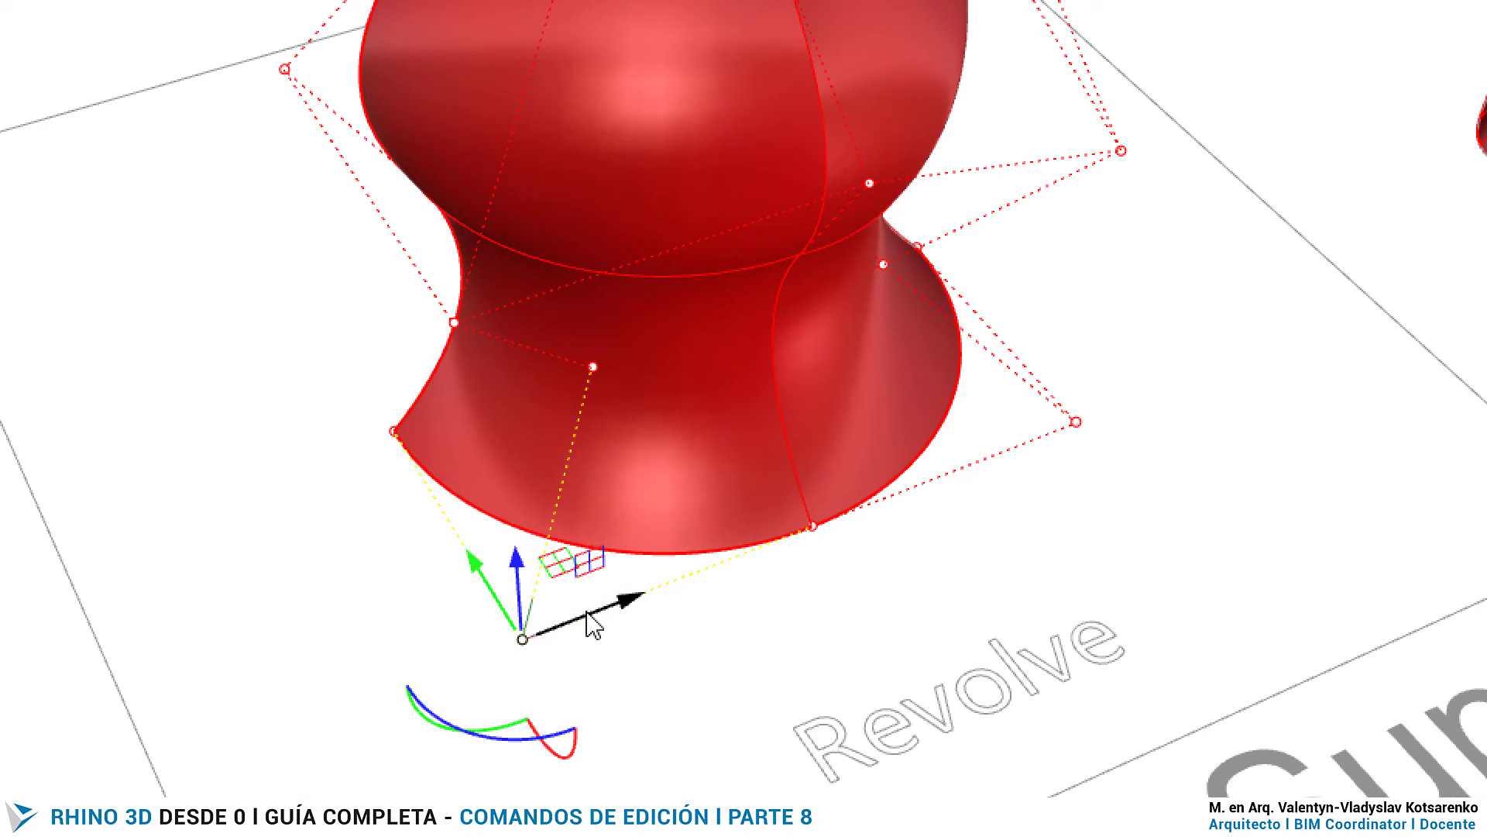
pyautogui.moveTo(552, 569); pyautogui.dragTo(747, 203)
pyautogui.scroll(-6, 666, 569)
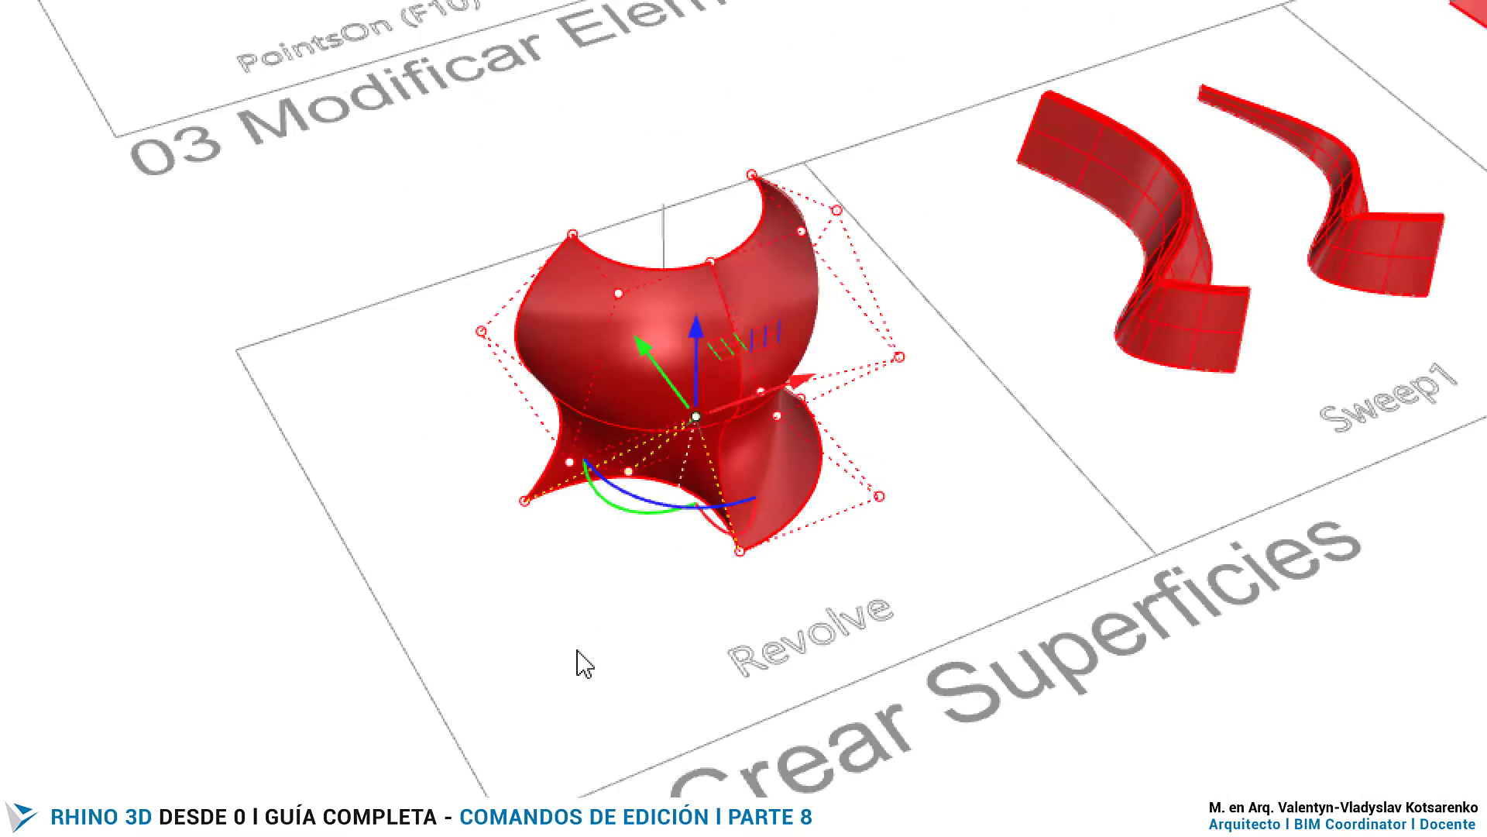
# - Pull the control point on the left side of the Revolve surface's upper bulge outward
pyautogui.moveTo(576, 653); pyautogui.dragTo(641, 622, button='right')
pyautogui.click(600, 294)
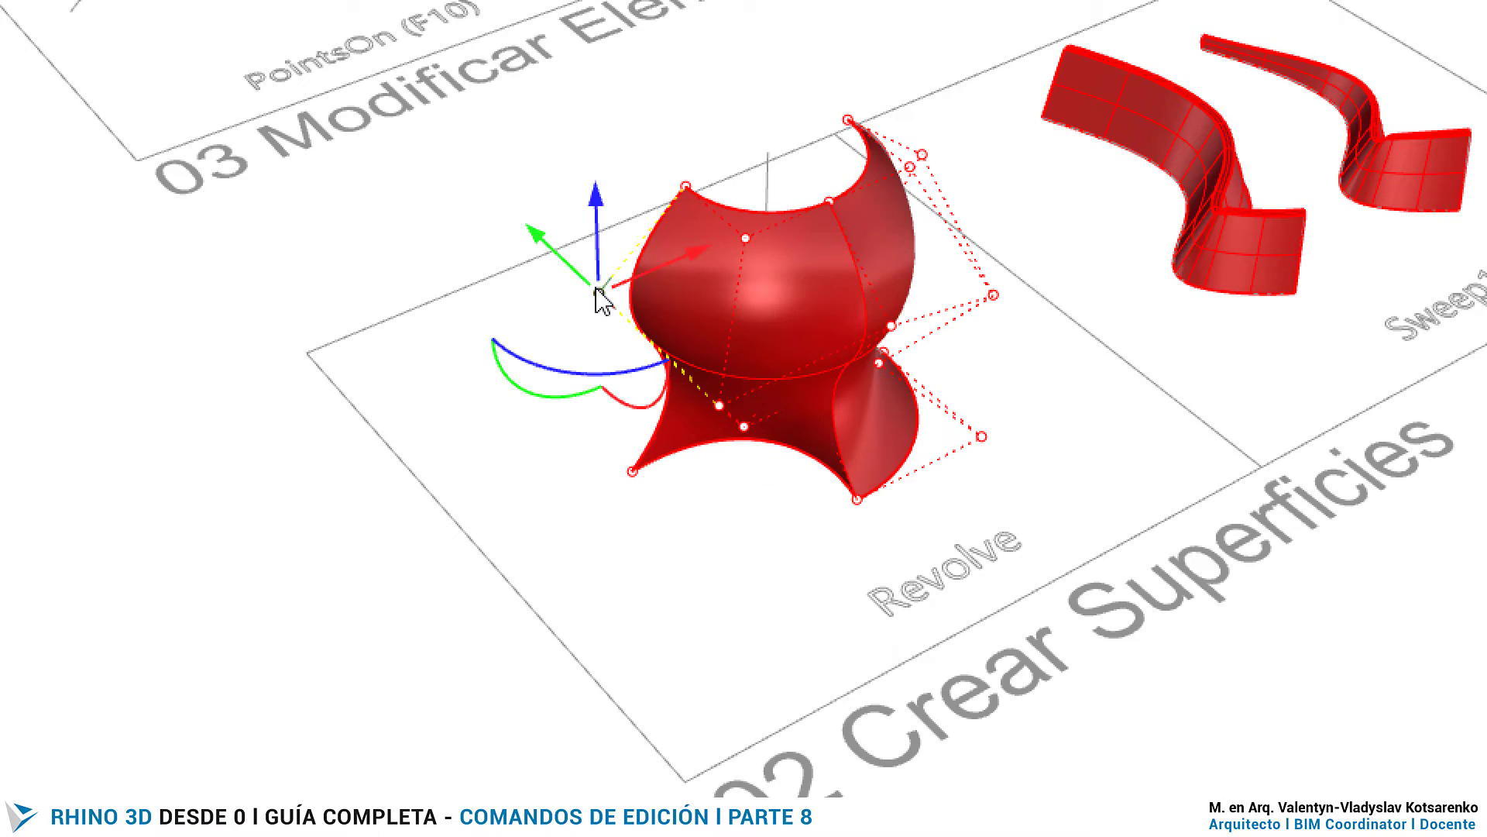
pyautogui.moveTo(659, 262); pyautogui.dragTo(604, 284)
# - Examine the S curve's control points and the grey surface in the Rebuild cell of the 03 Modificar Elementos row
pyautogui.scroll(-10, 577, 625)
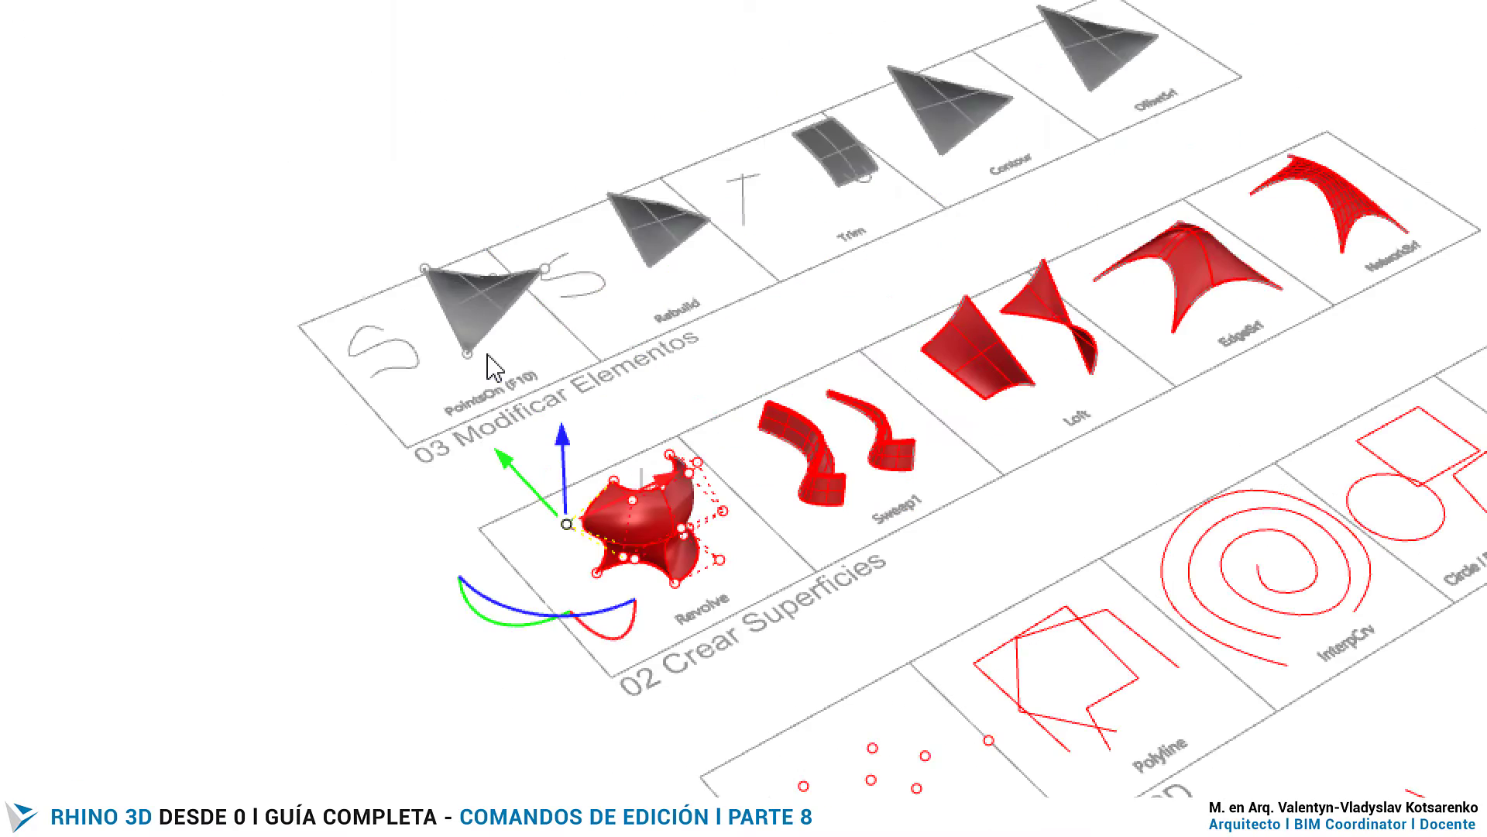
pyautogui.scroll(7, 479, 368)
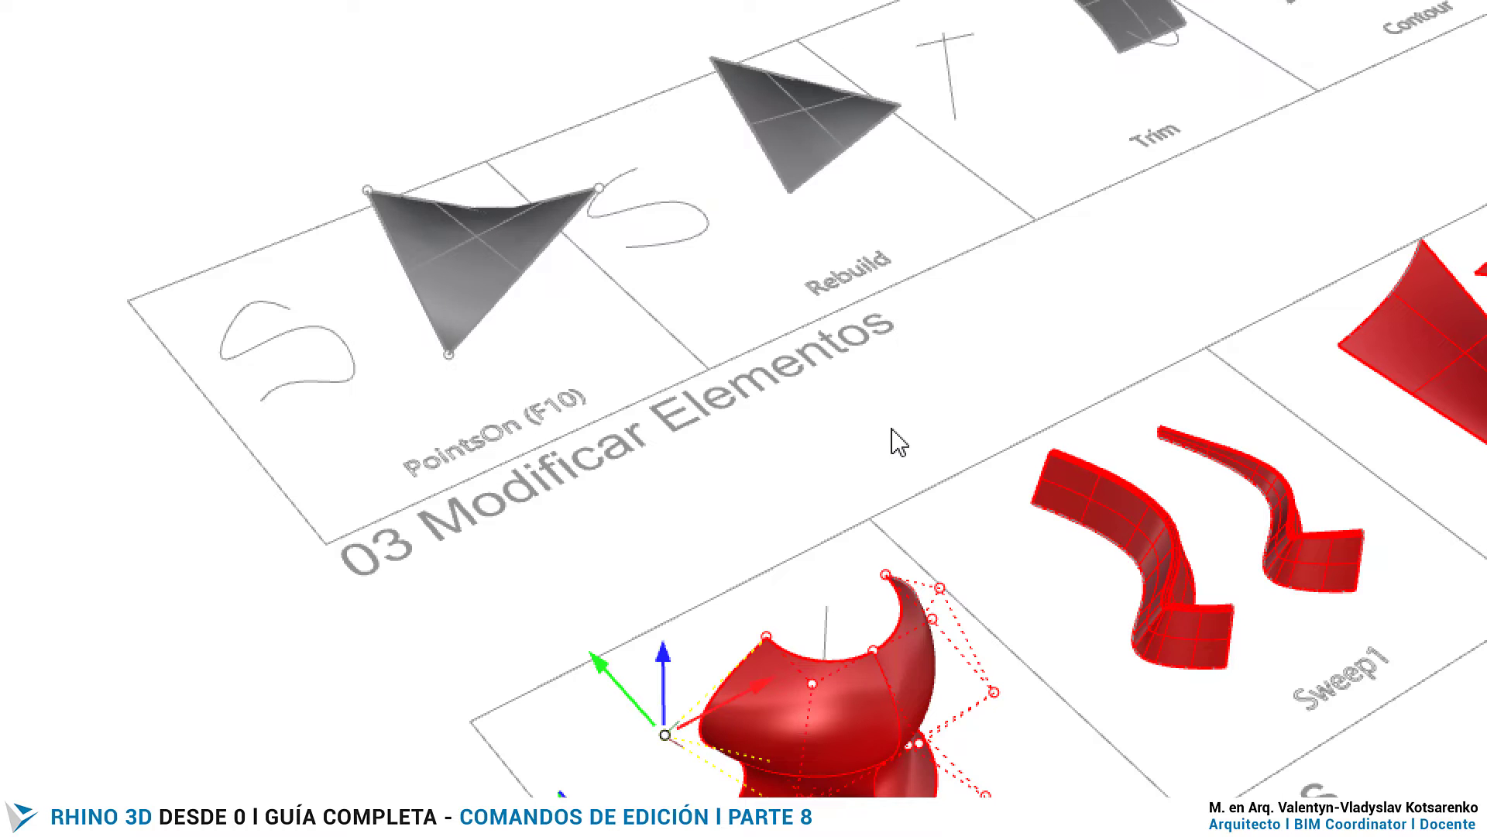
pyautogui.scroll(-5, 571, 548)
pyautogui.scroll(9, 790, 406)
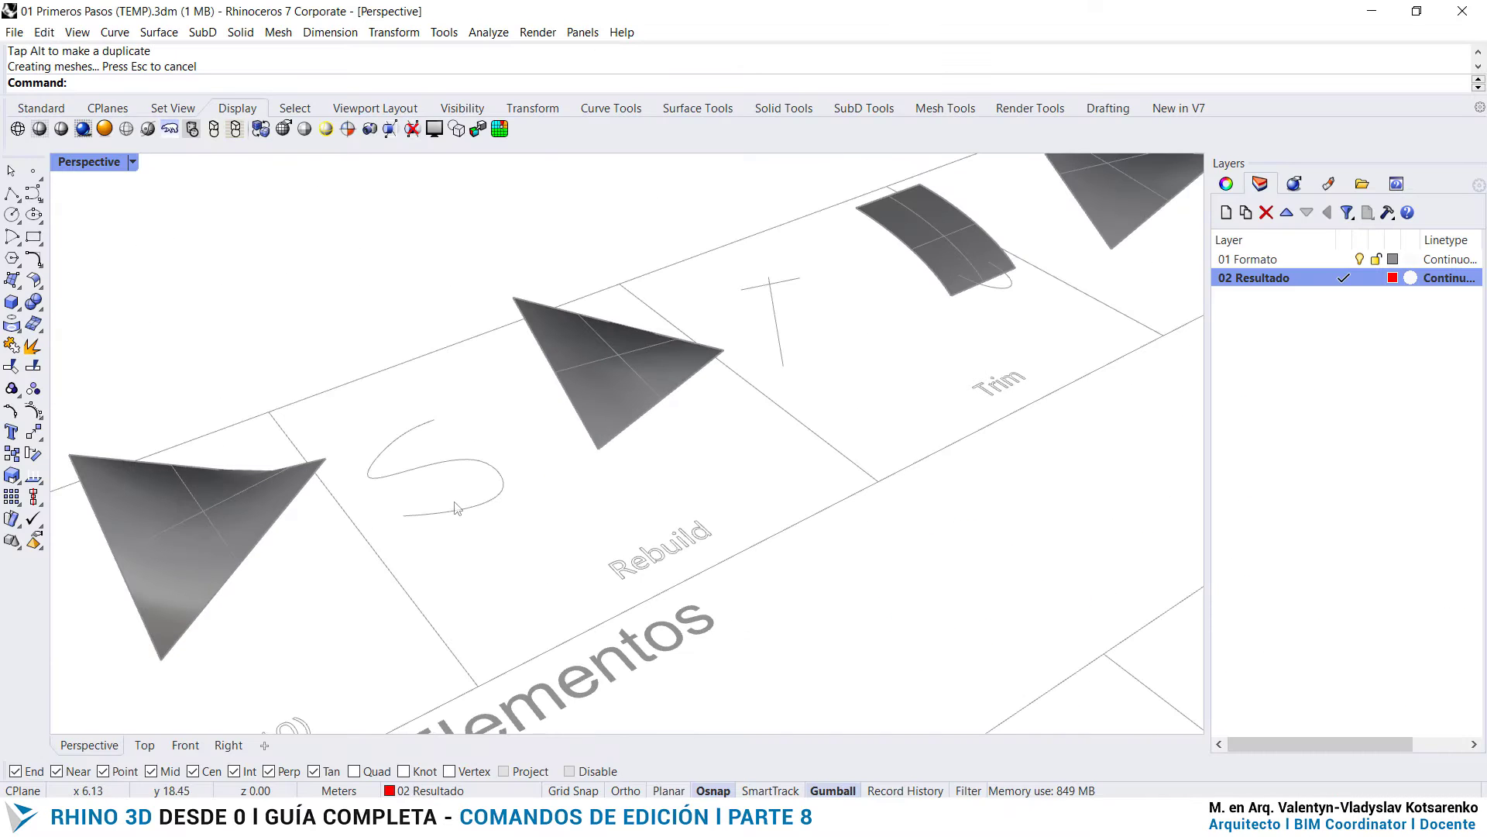
pyautogui.scroll(2, 339, 402)
pyautogui.moveTo(973, 348); pyautogui.dragTo(842, 441, button='right')
pyautogui.click(547, 403)
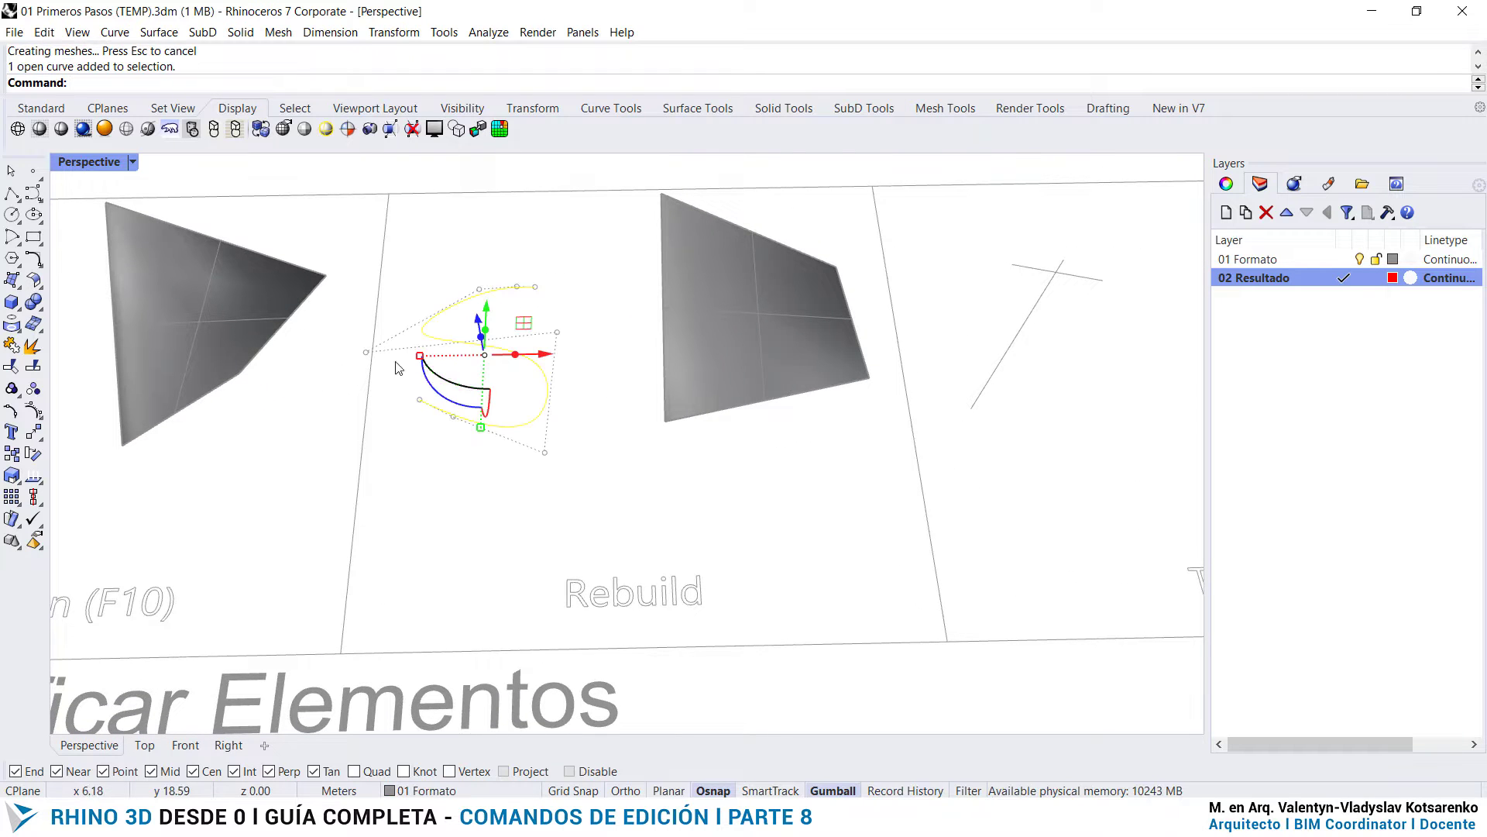
pyautogui.scroll(3, 416, 364)
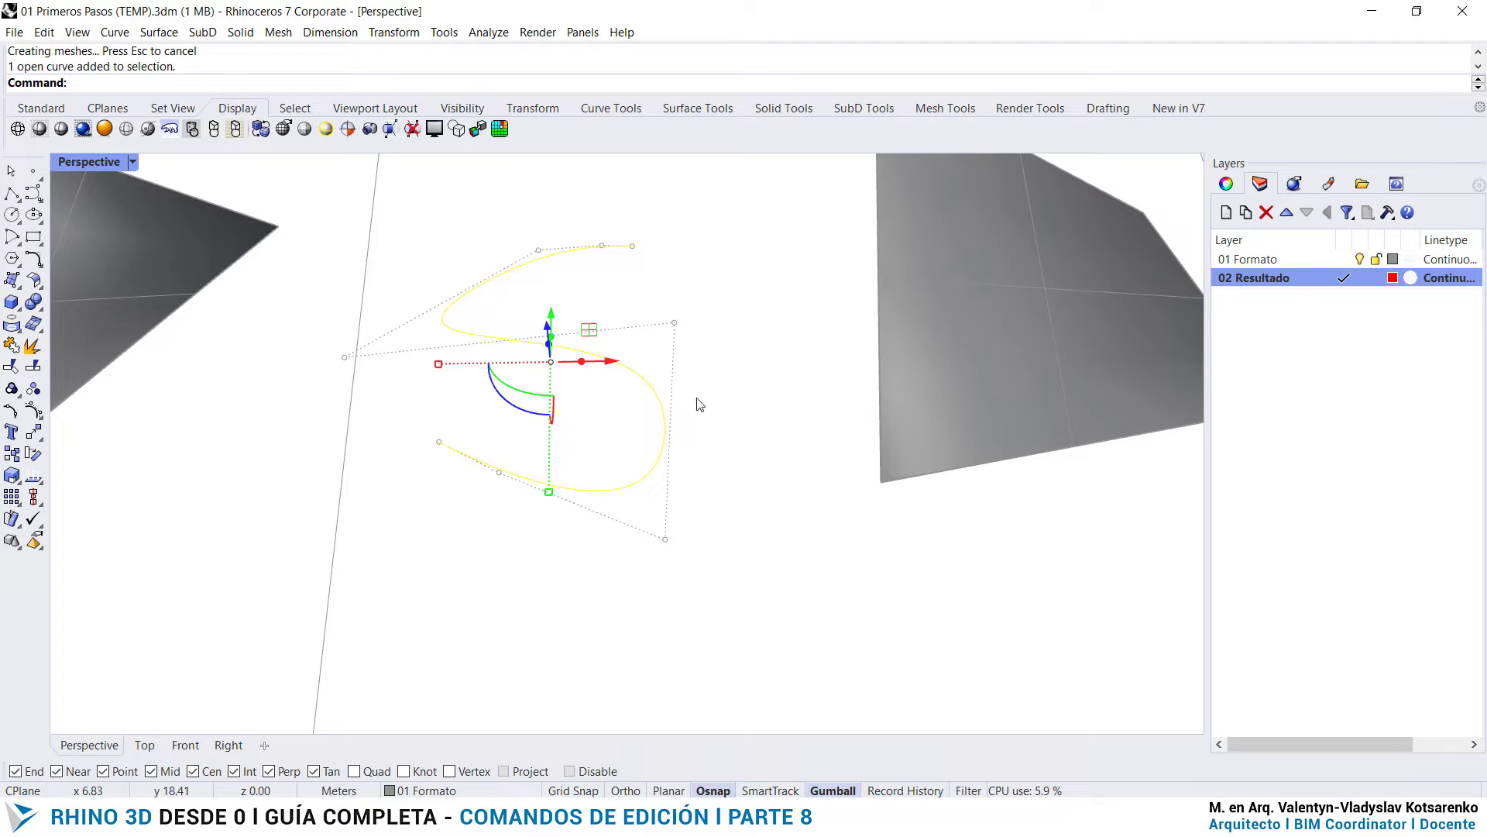
pyautogui.scroll(-3, 480, 389)
pyautogui.scroll(1, 548, 372)
pyautogui.click(856, 335)
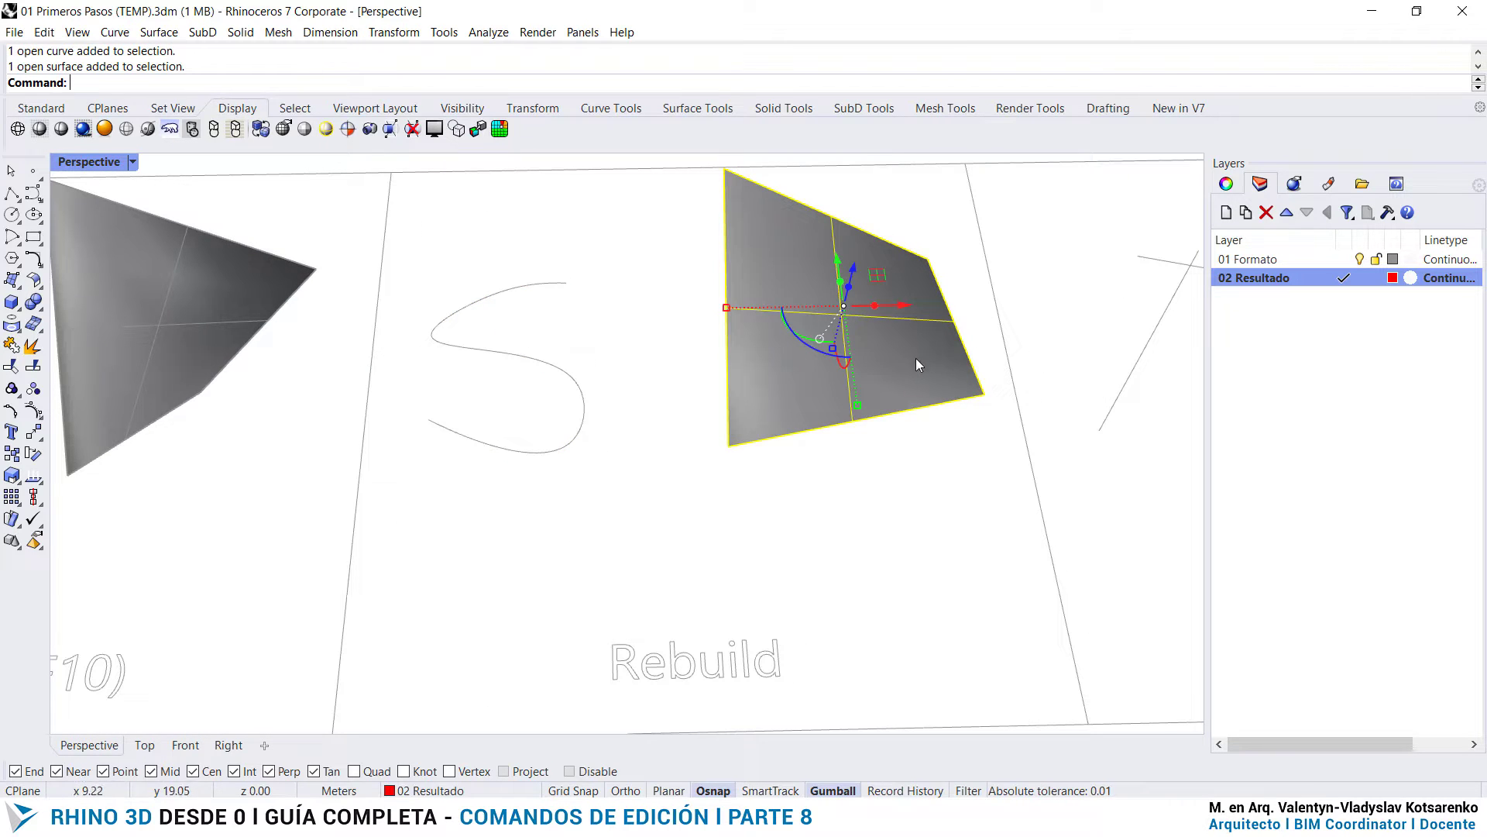
# - Rebuild the S curve in the Rebuild cell with a point count of 5 and degree 3, previewing it before accepting
pyautogui.click(584, 409)
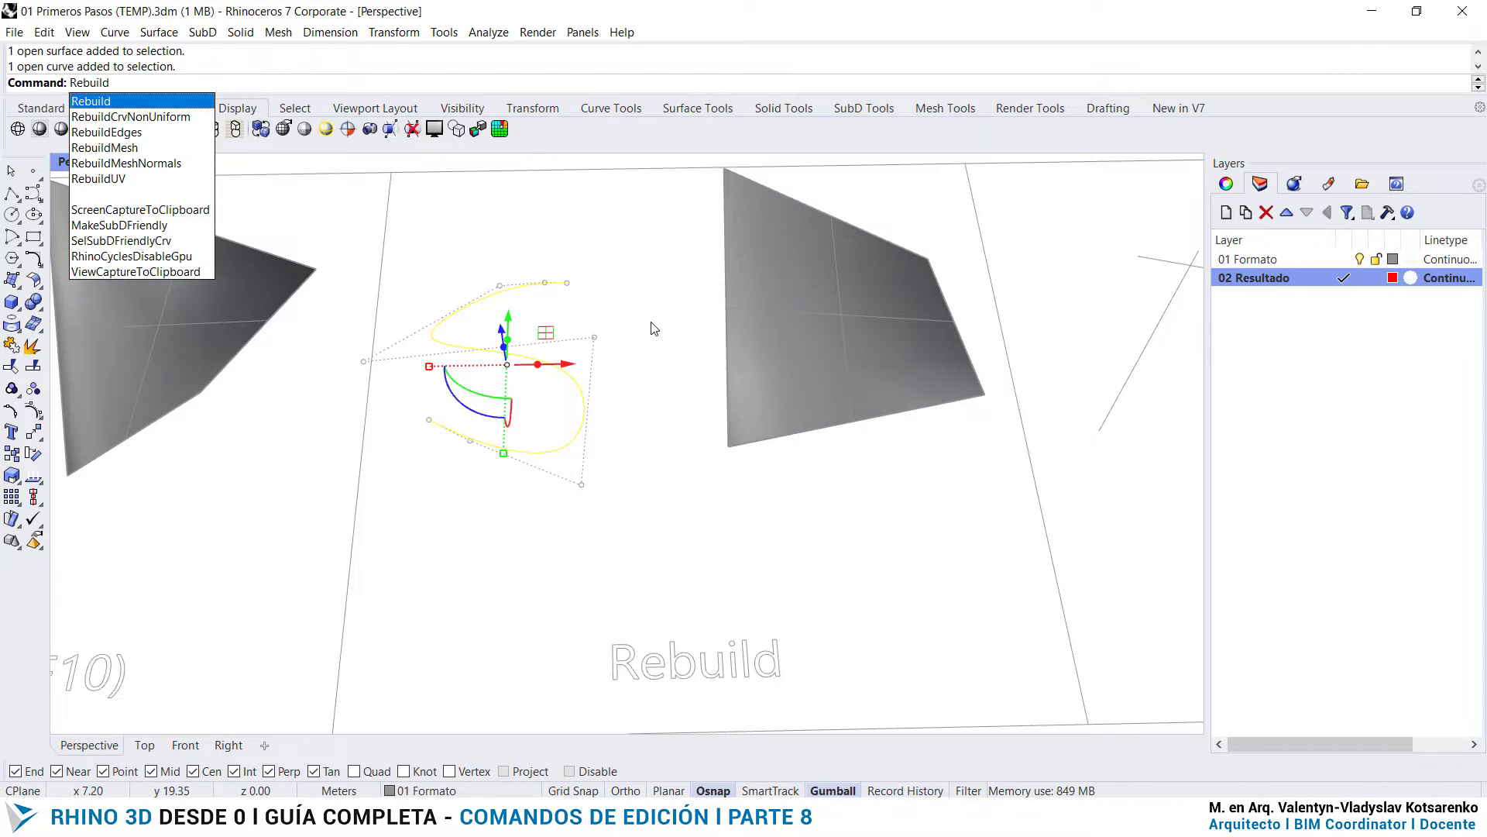
pyautogui.press('Return')
pyautogui.moveTo(725, 262); pyautogui.dragTo(754, 179)
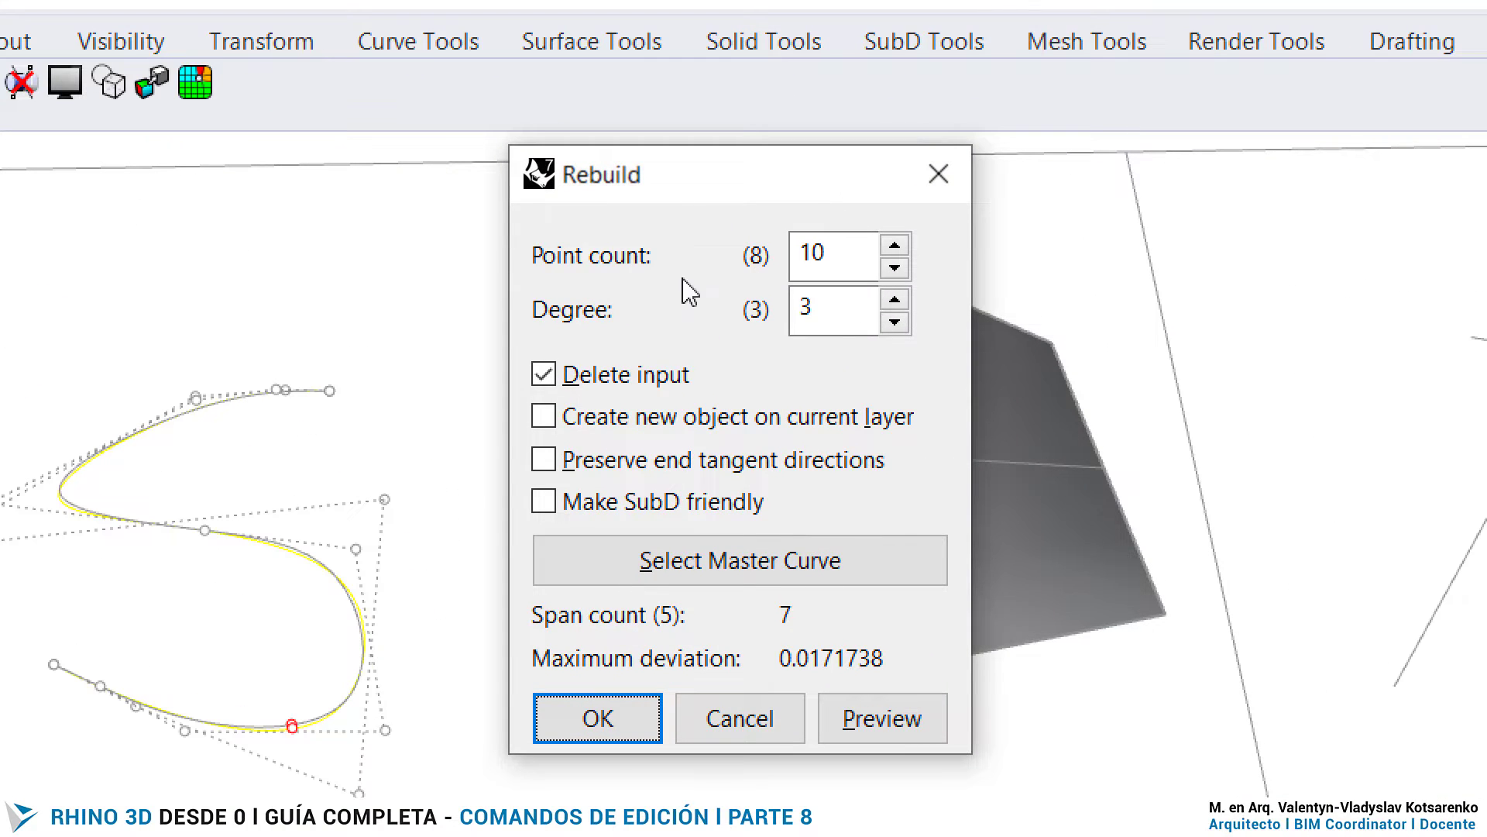
pyautogui.click(860, 252)
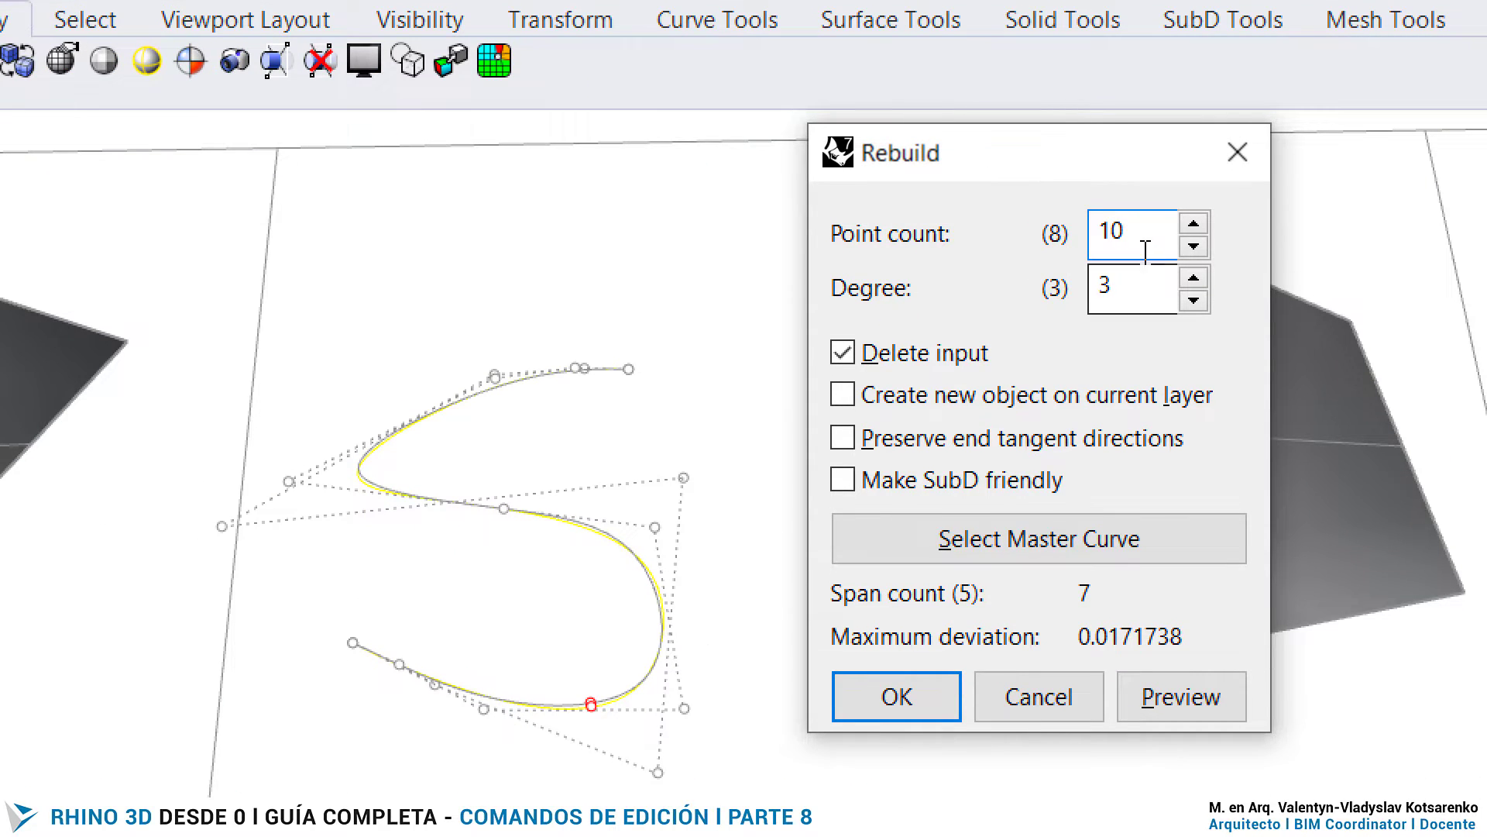
pyautogui.press('BackSpace')
pyautogui.press('BackSpace')
pyautogui.write('5')
pyautogui.click(1149, 289)
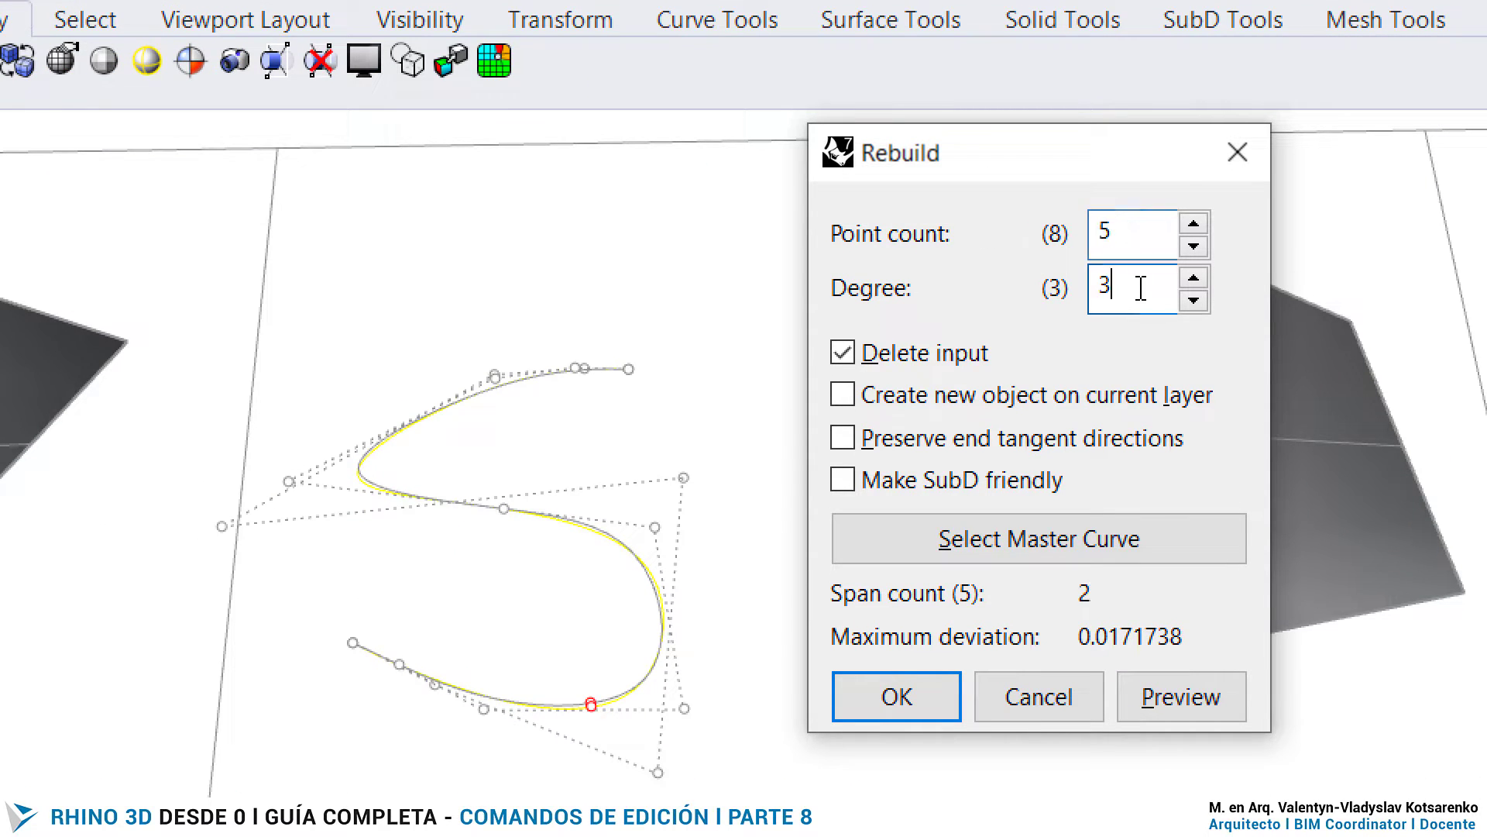
pyautogui.click(1183, 699)
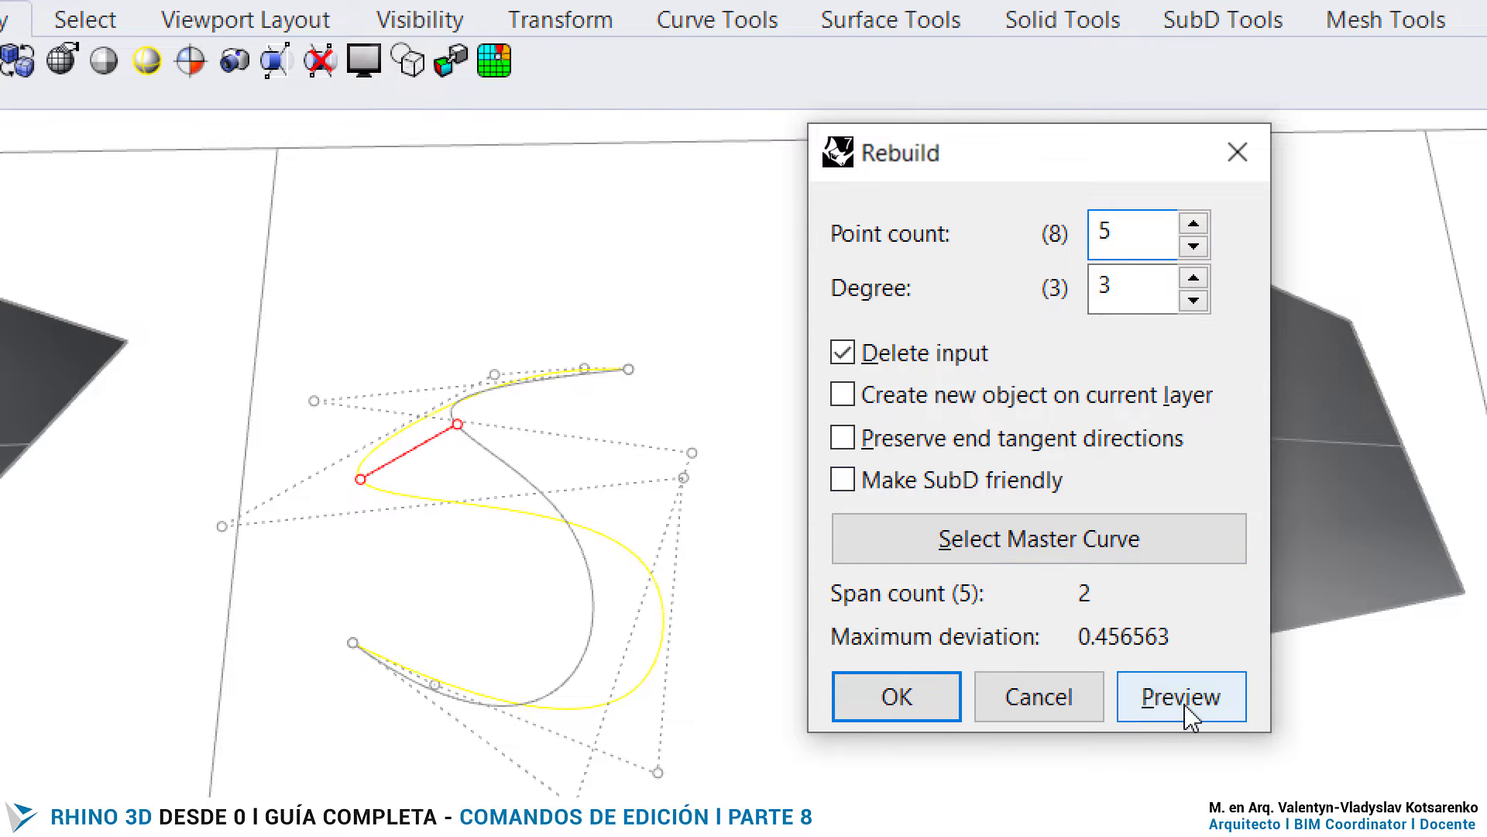
pyautogui.click(898, 699)
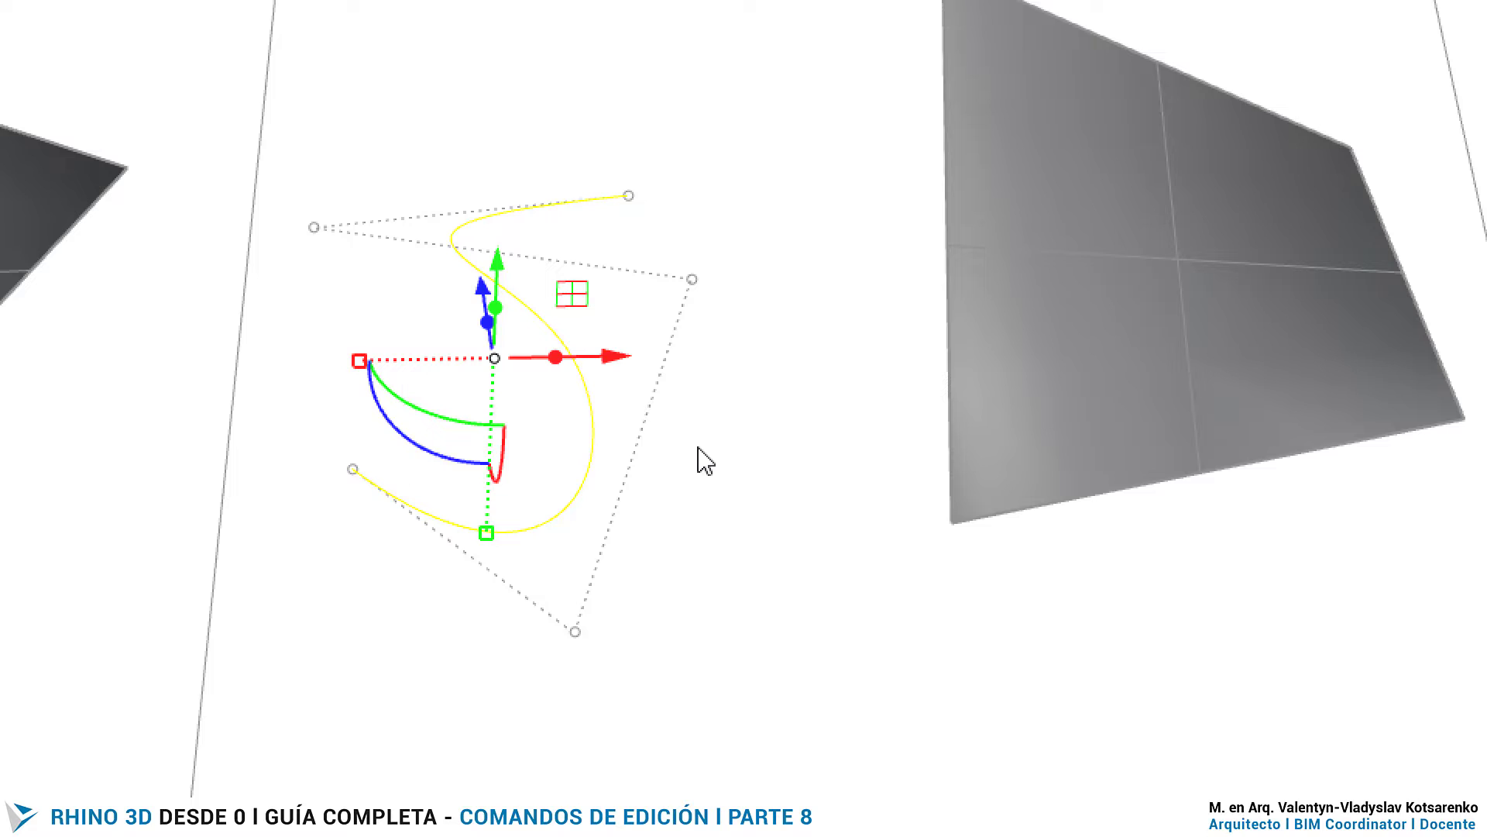
# - Move the lower right control point of the rebuilt S curve upward to flatten its lower bend
pyautogui.press('Escape')
pyautogui.click(596, 438)
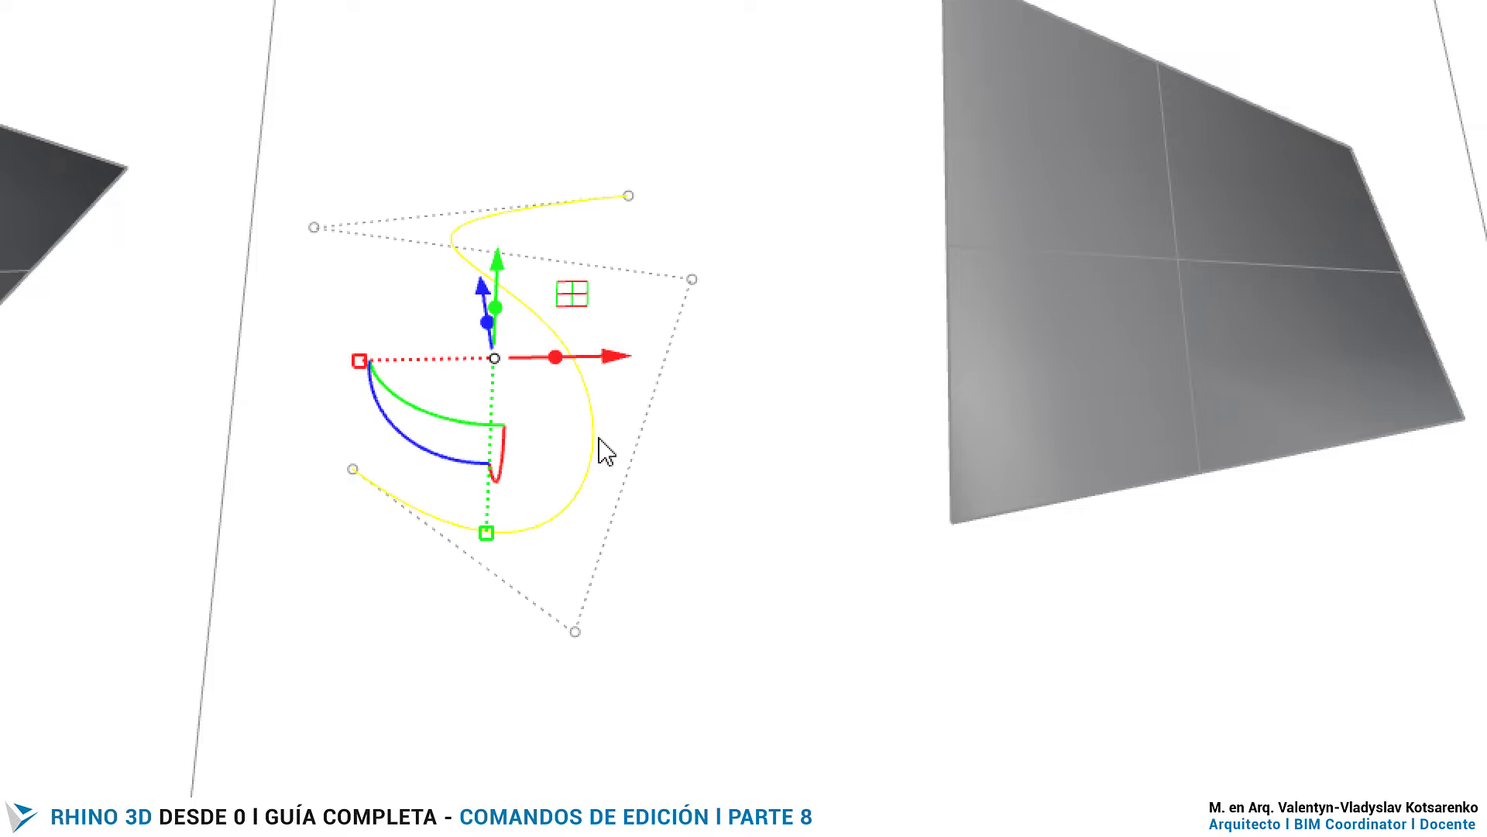
pyautogui.click(575, 631)
pyautogui.moveTo(664, 571); pyautogui.dragTo(672, 443)
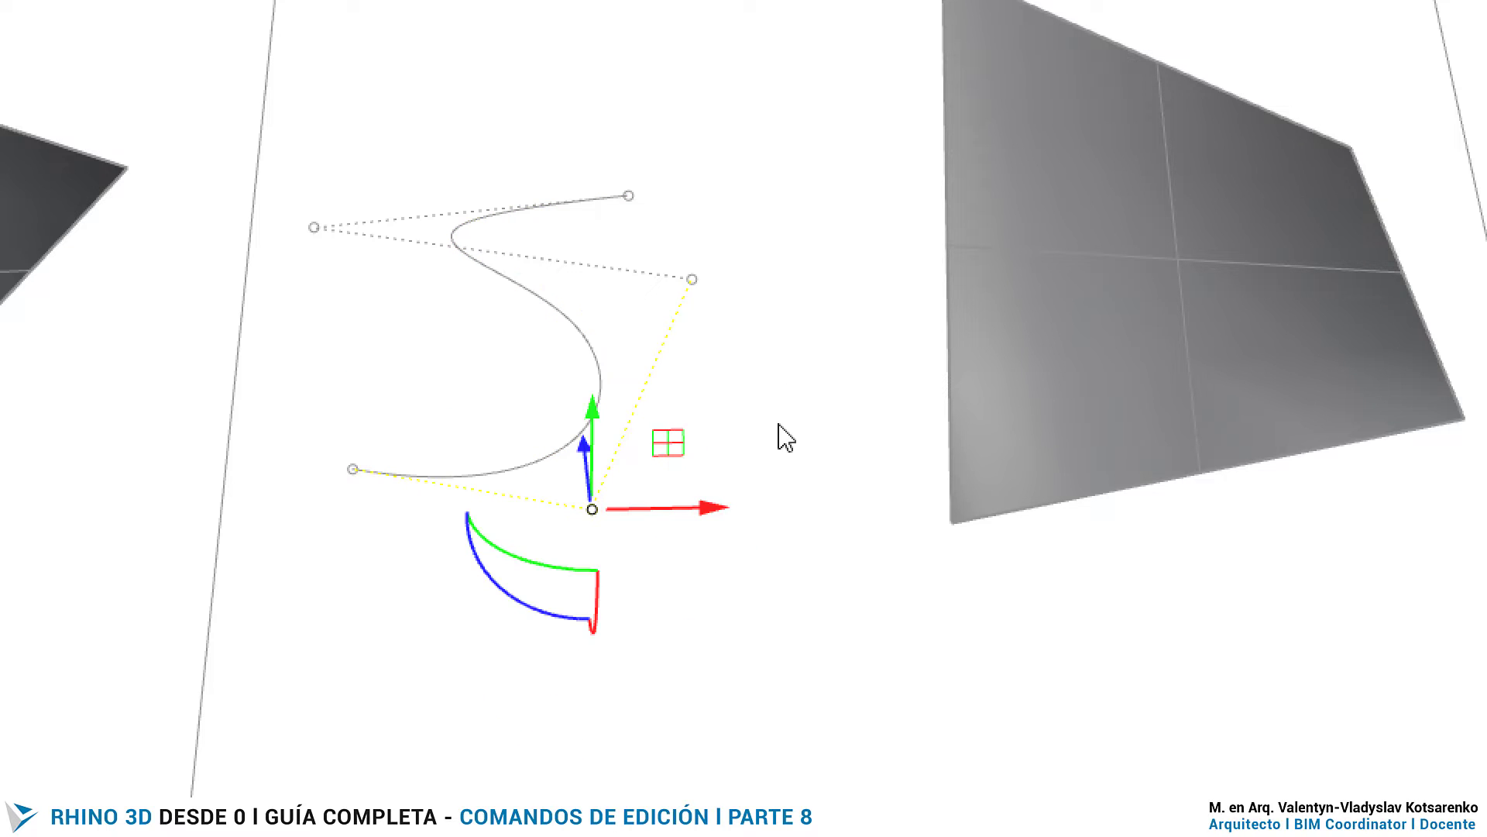
# - Rebuild the S curve again with a point count of 10 and degree 3
pyautogui.click(713, 372)
pyautogui.click(608, 380)
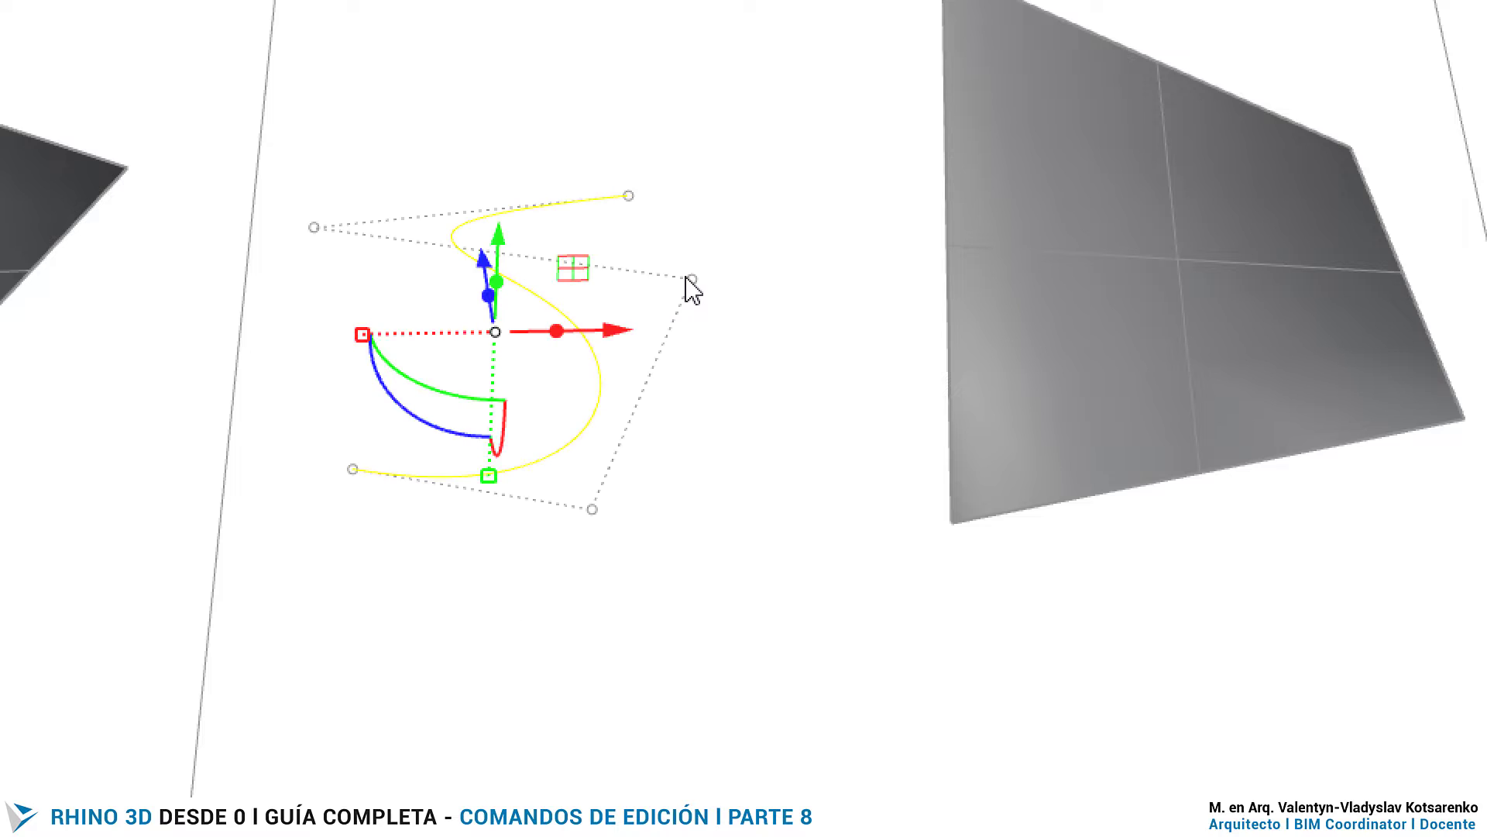
pyautogui.press('Return')
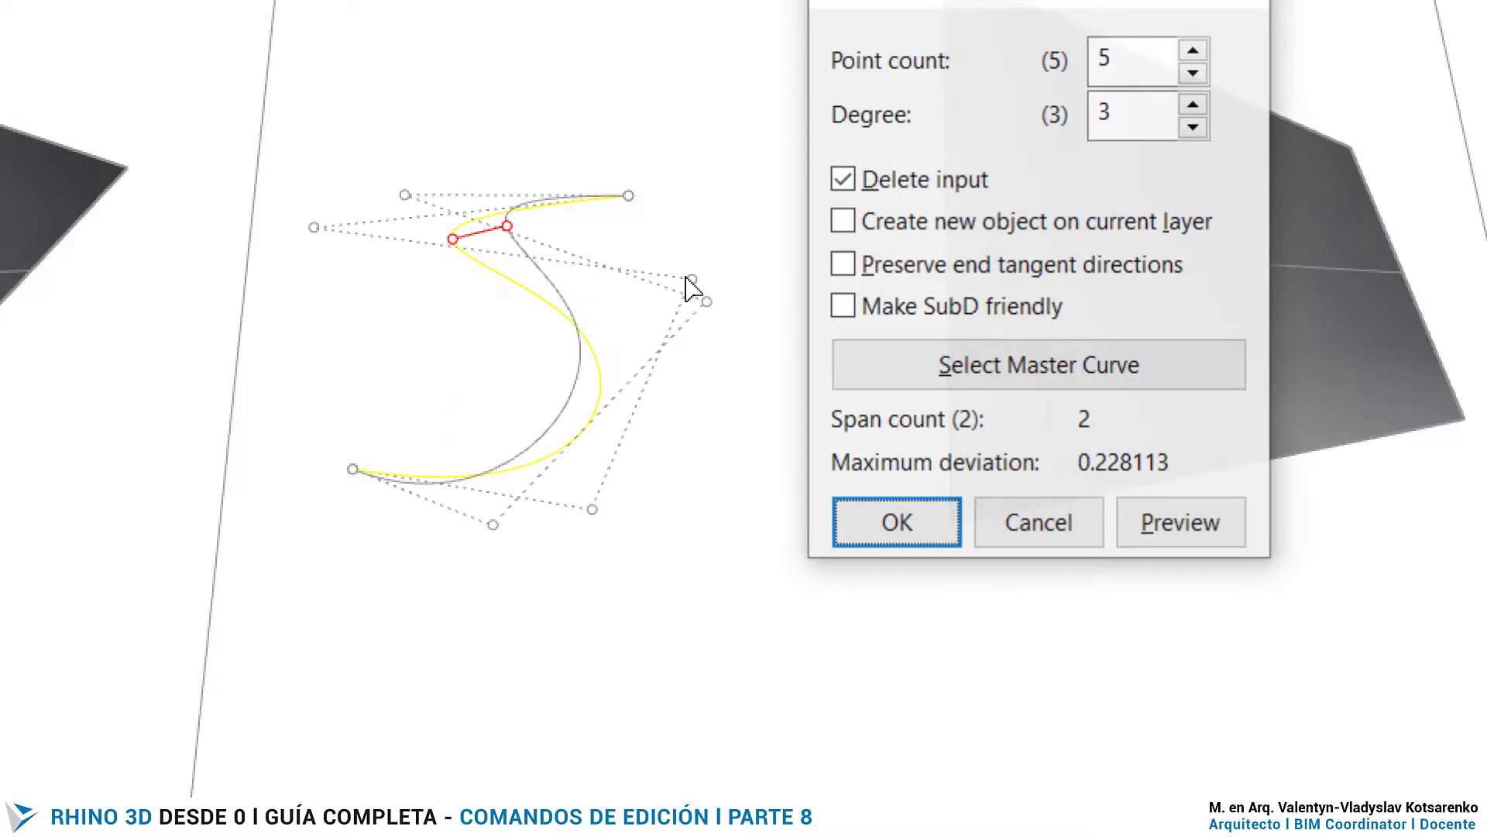
pyautogui.doubleClick(1146, 211)
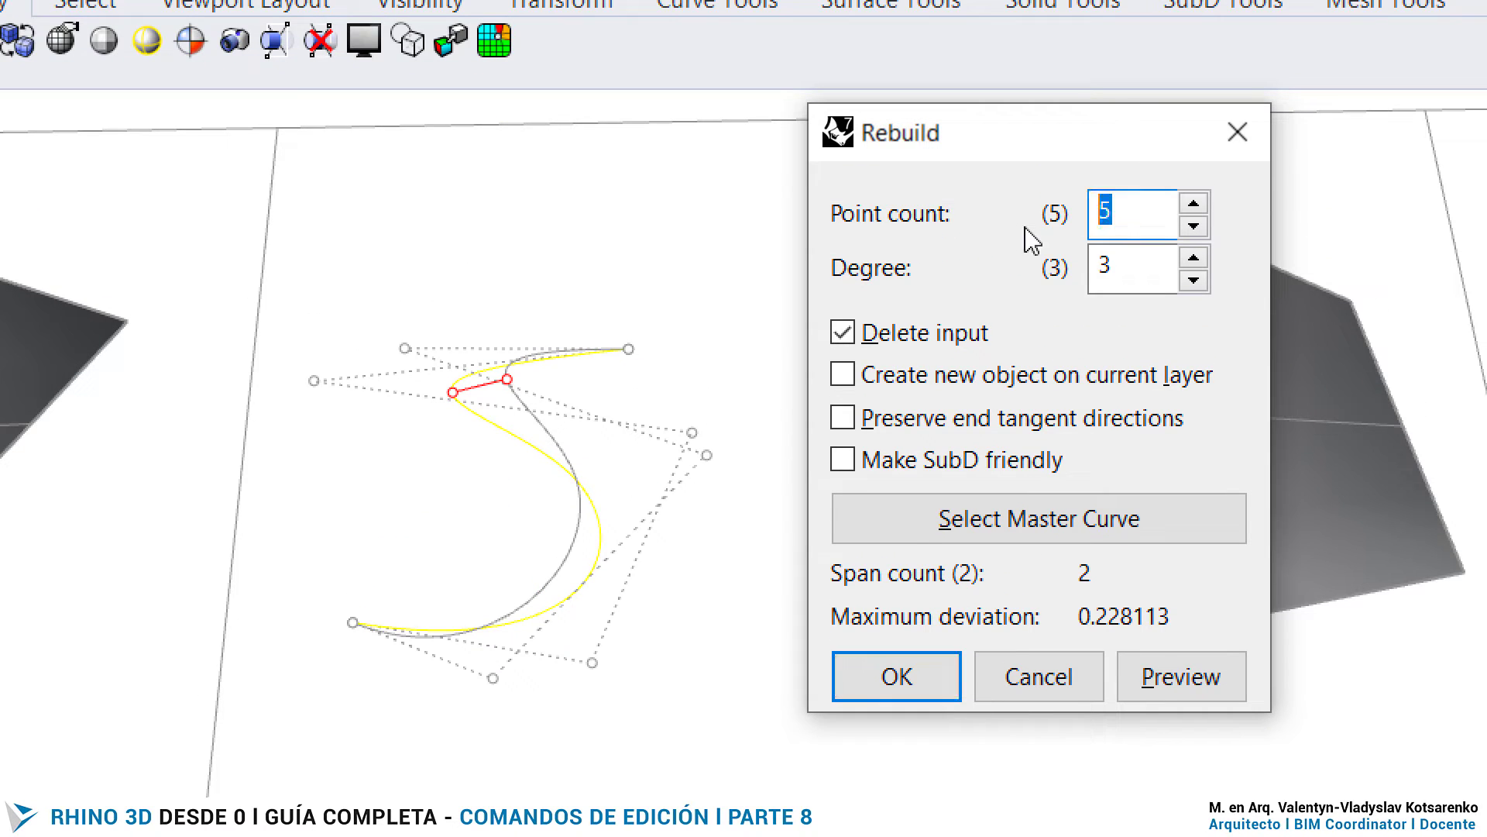
pyautogui.write('10')
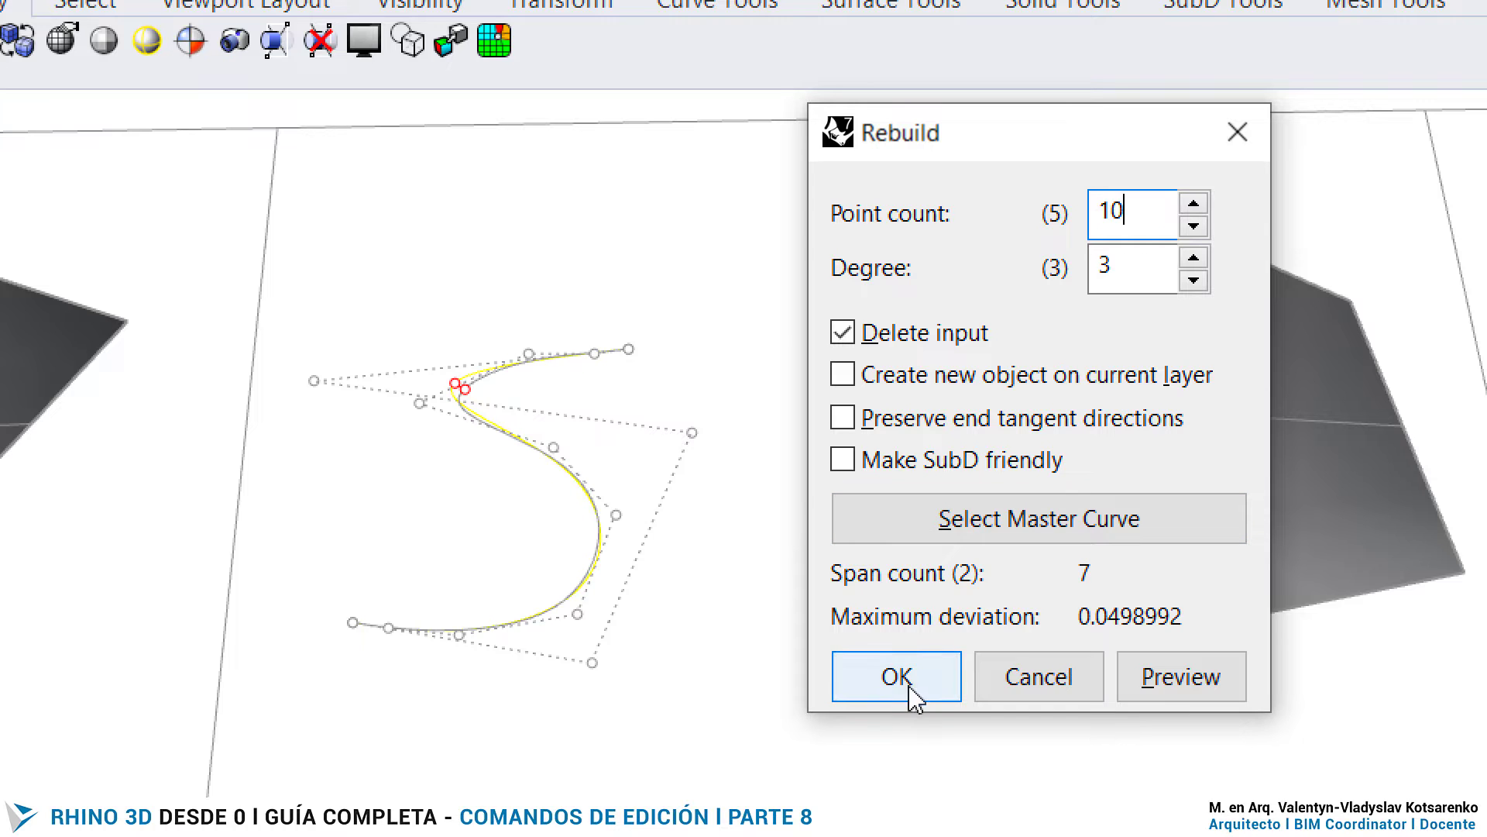
pyautogui.click(905, 679)
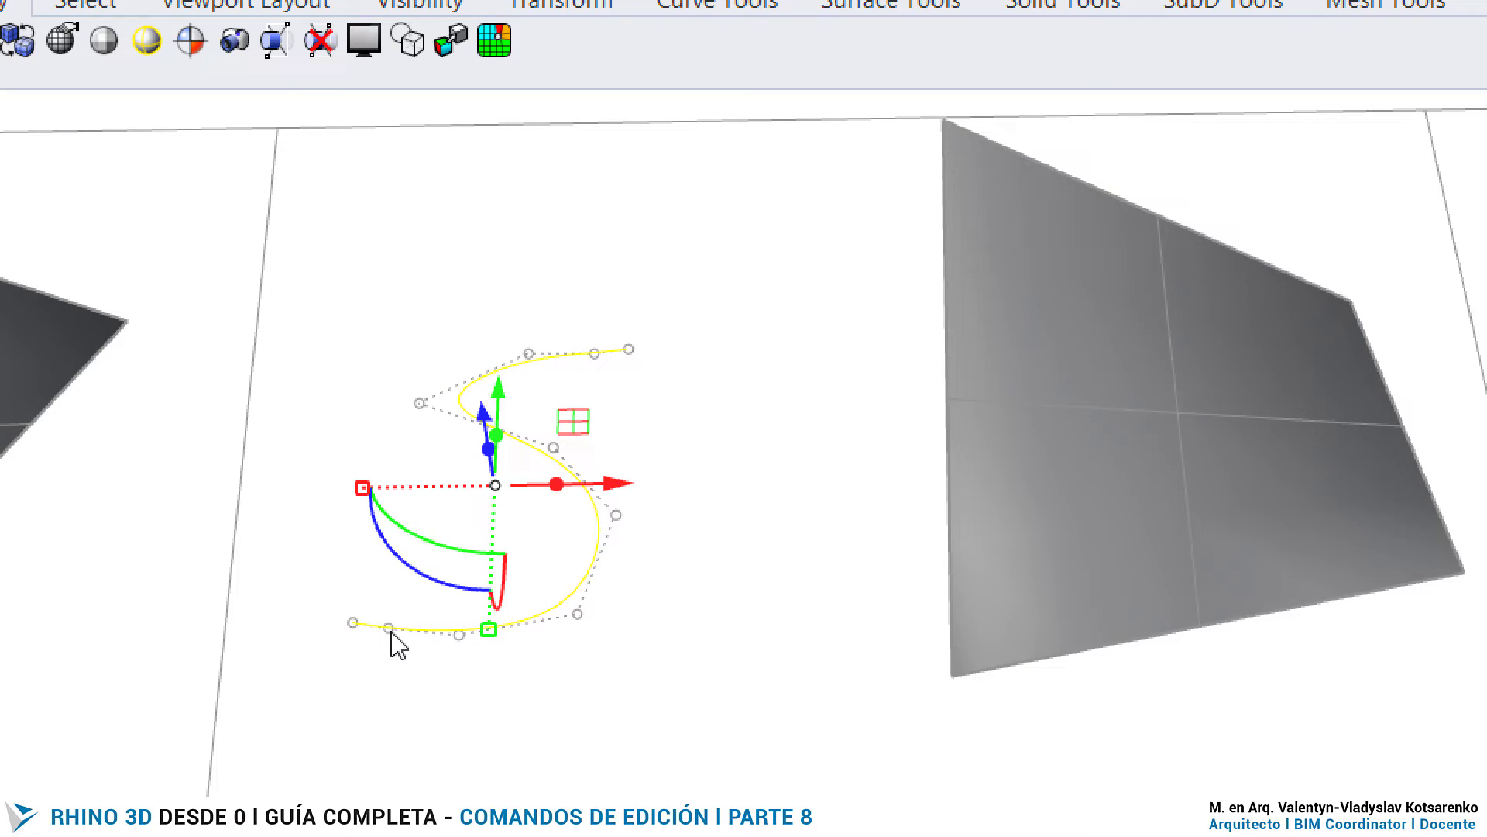
# - Reshape the S curve's lower bend by moving three neighbouring control points outward, starting with the one beside its lower end
pyautogui.click(389, 628)
pyautogui.moveTo(470, 560); pyautogui.dragTo(467, 679)
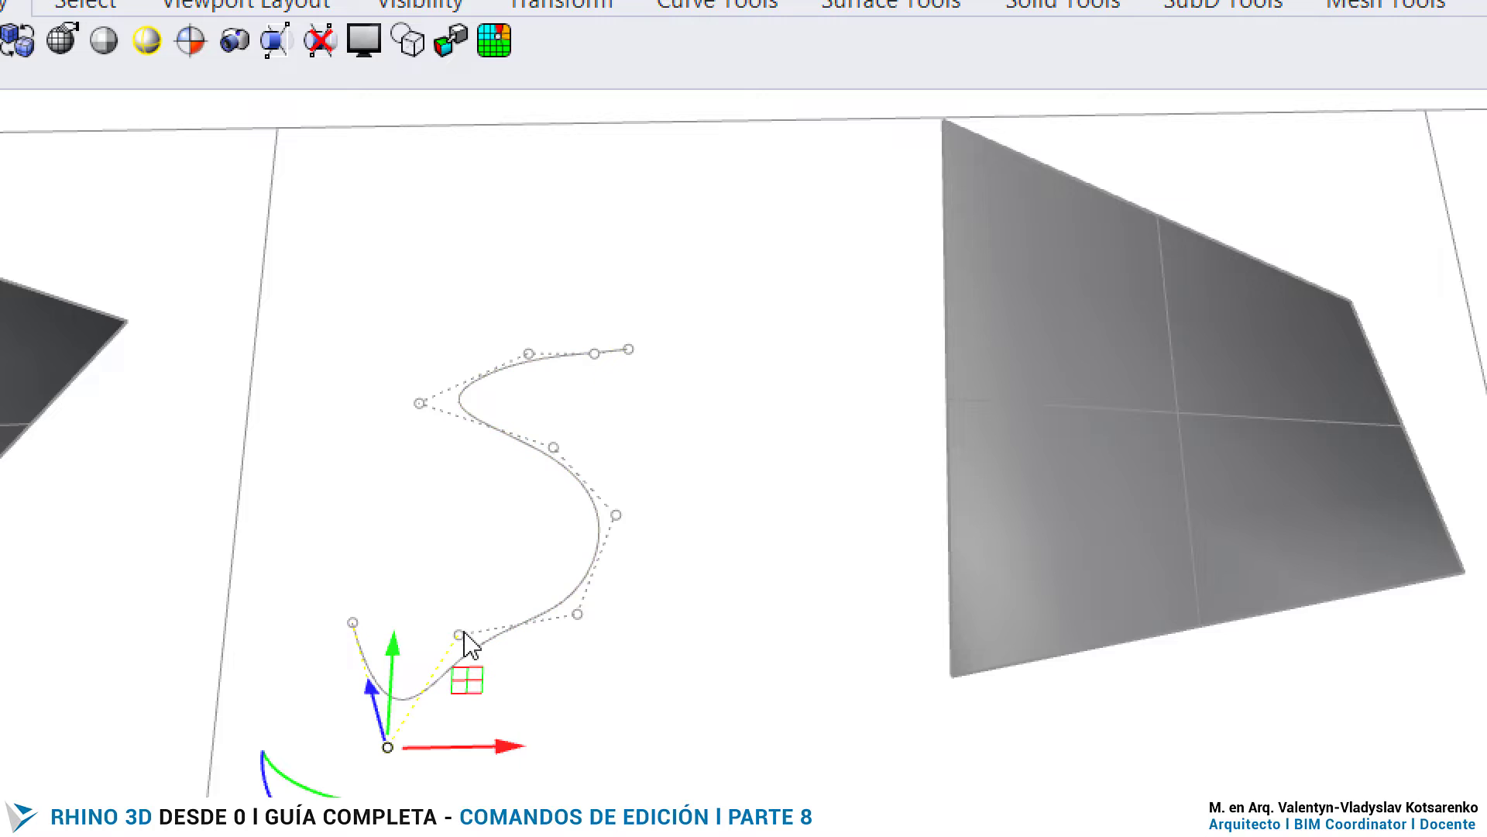
pyautogui.click(461, 634)
pyautogui.moveTo(537, 579); pyautogui.dragTo(634, 671)
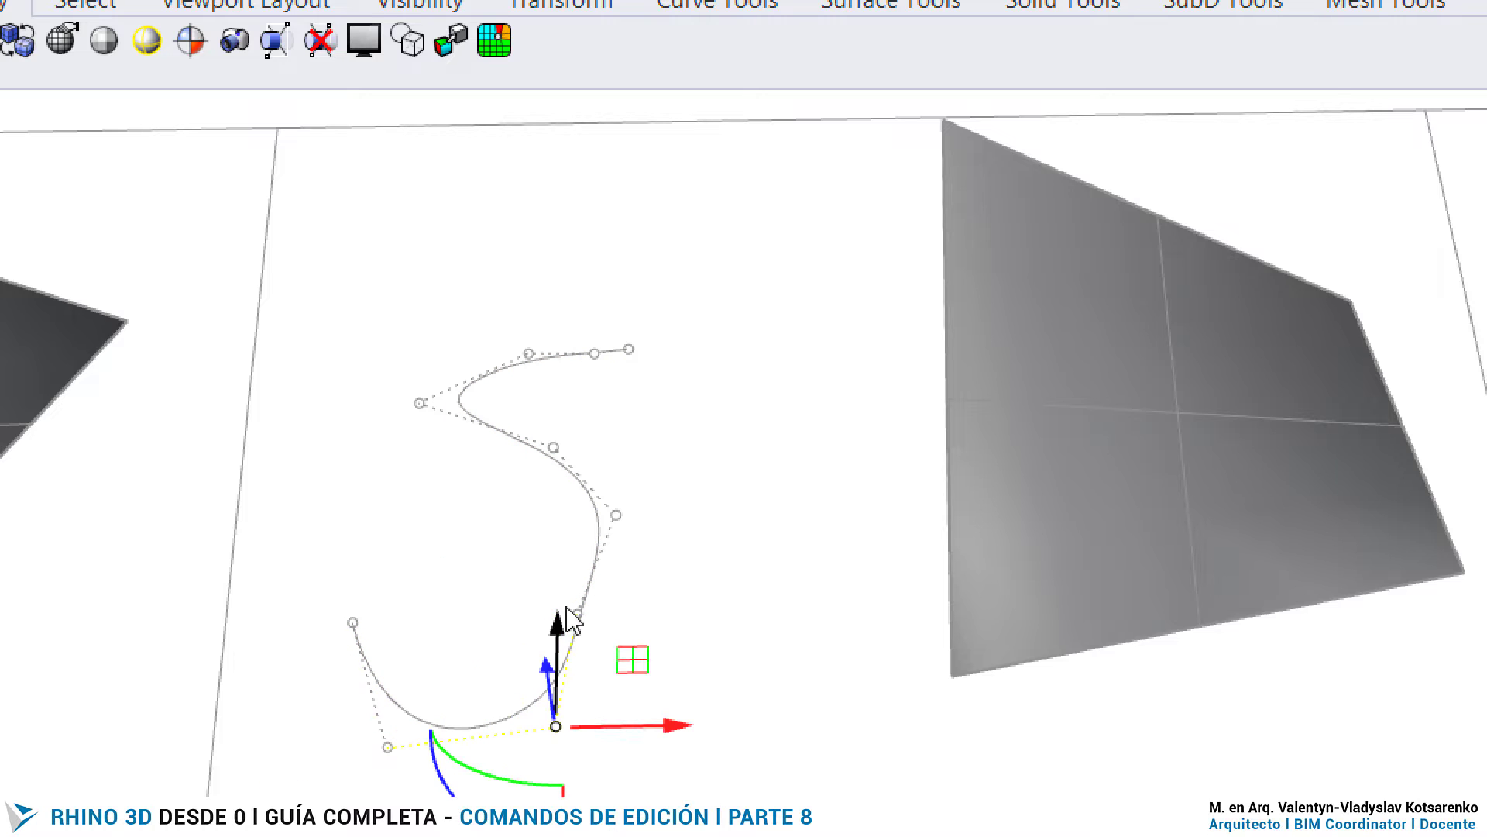
pyautogui.click(579, 616)
pyautogui.moveTo(657, 550); pyautogui.dragTo(774, 568)
pyautogui.press('Escape')
# - Pull the control point in the middle of the S curve to the right and turn off the curve's control points
pyautogui.click(519, 424)
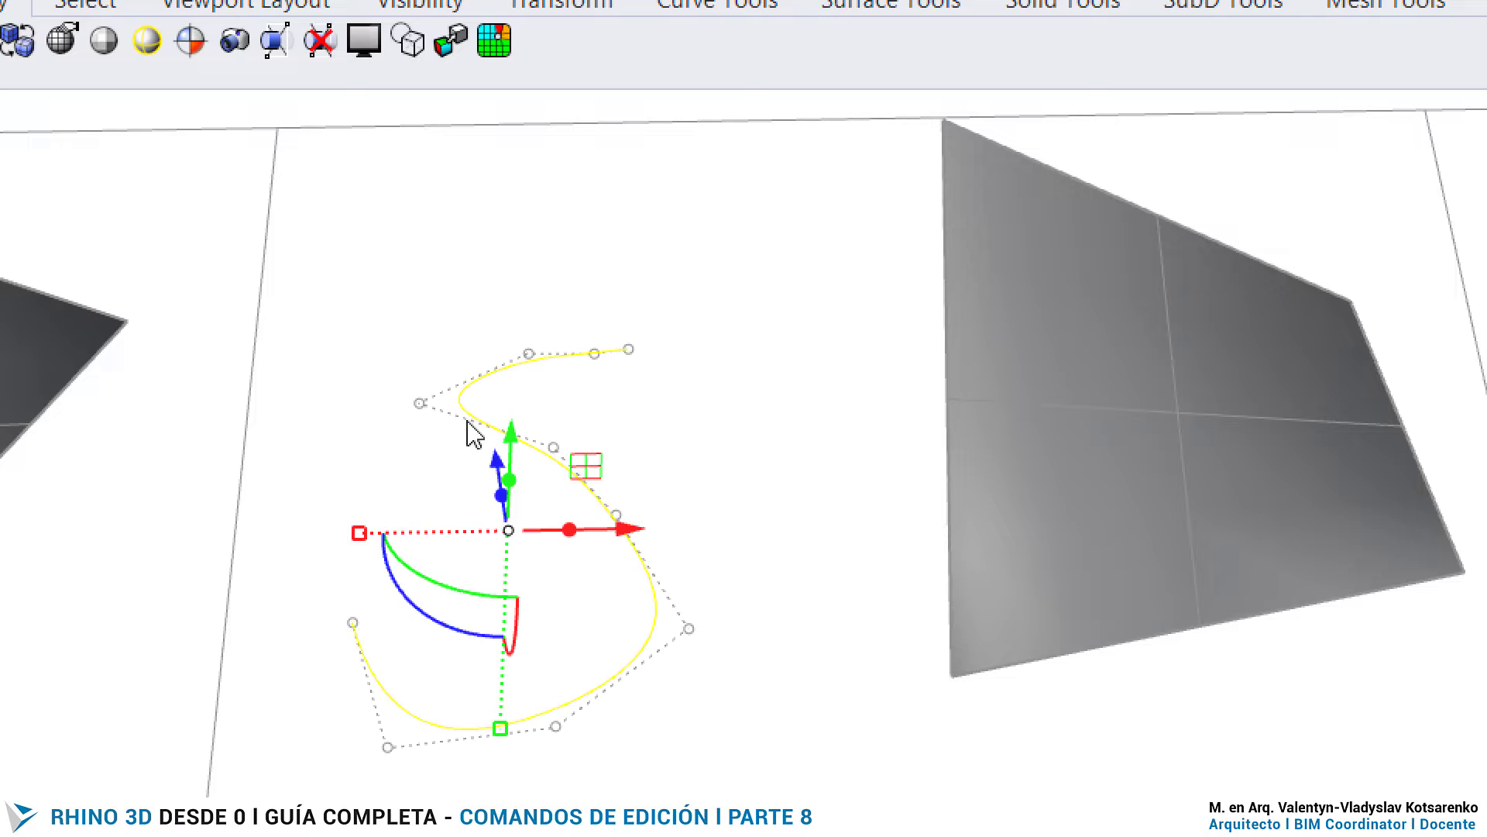
pyautogui.click(419, 404)
pyautogui.click(553, 447)
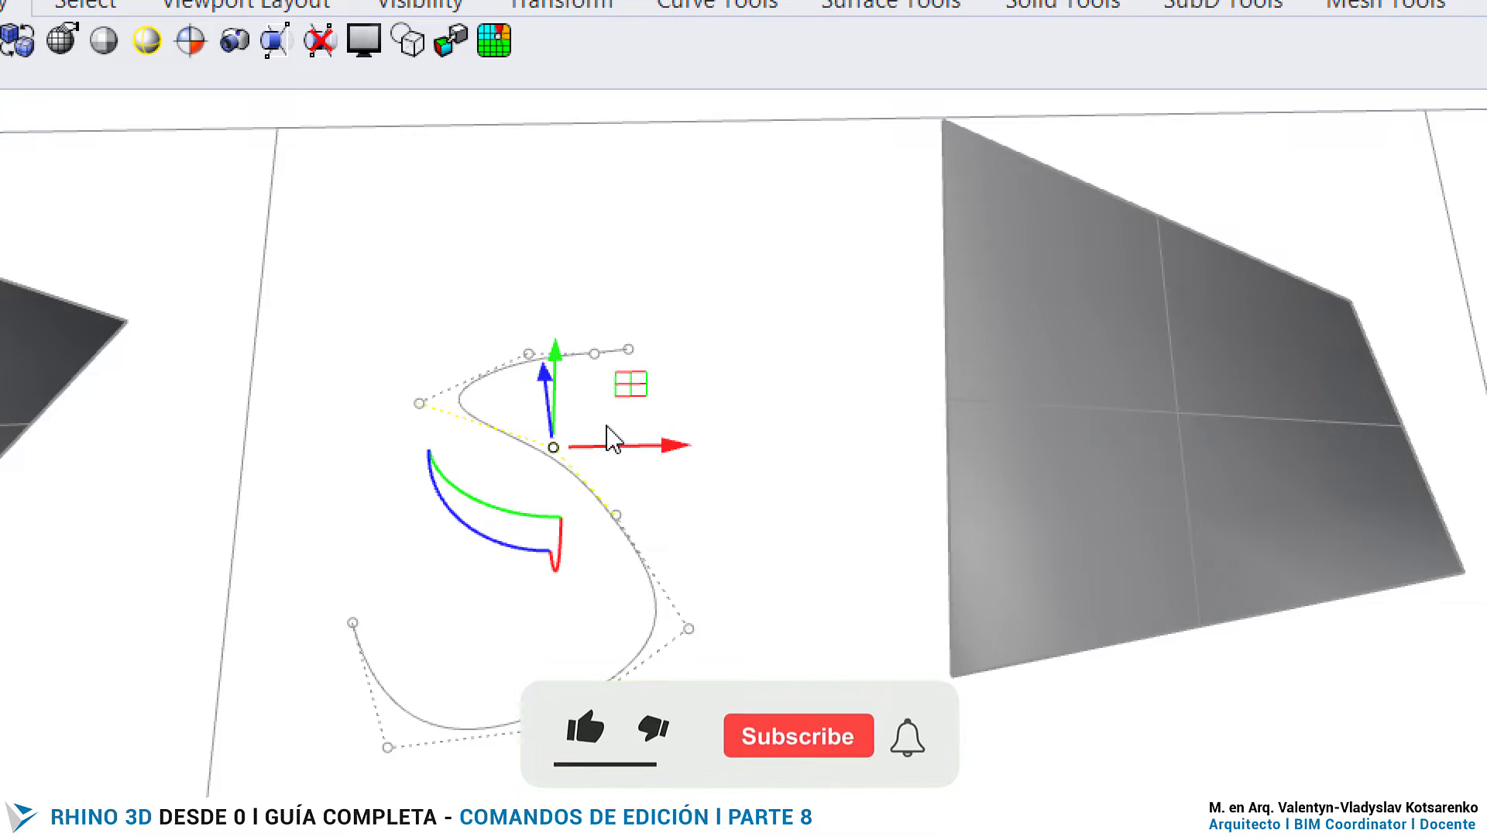
pyautogui.moveTo(632, 390); pyautogui.dragTo(706, 378)
pyautogui.press('Escape')
pyautogui.press('Escape')
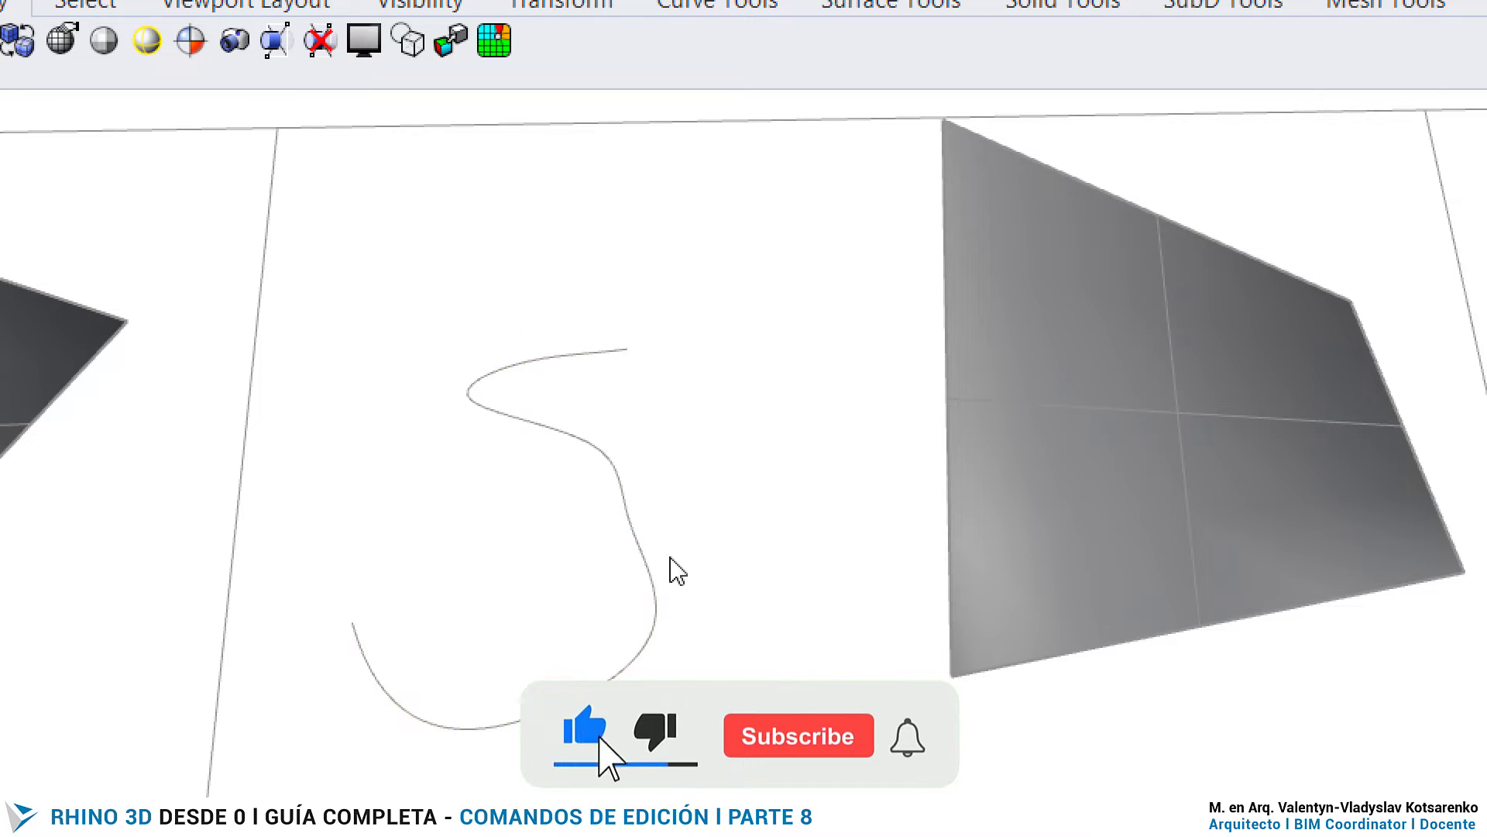
# - Turn the control points of the reshaped S curve on and off again
pyautogui.click(625, 522)
pyautogui.press('F10')
pyautogui.scroll(-6, 543, 395)
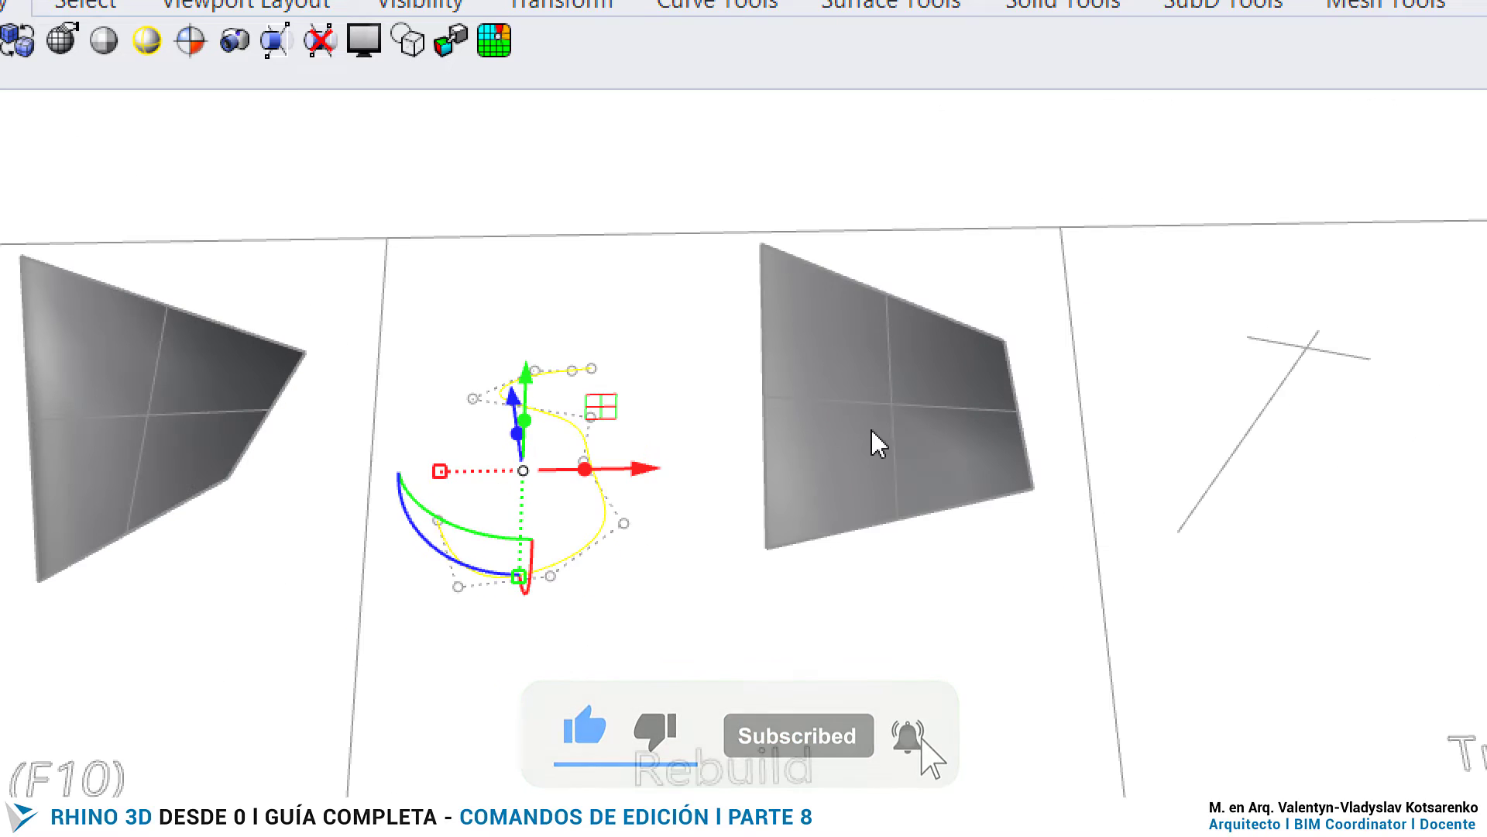
pyautogui.press('Escape')
pyautogui.press('Escape')
# - Rebuild the flat surface beside the S curve with a point count of 5 in U and V and degree 3 both ways
pyautogui.click(932, 412)
pyautogui.scroll(2, 1035, 640)
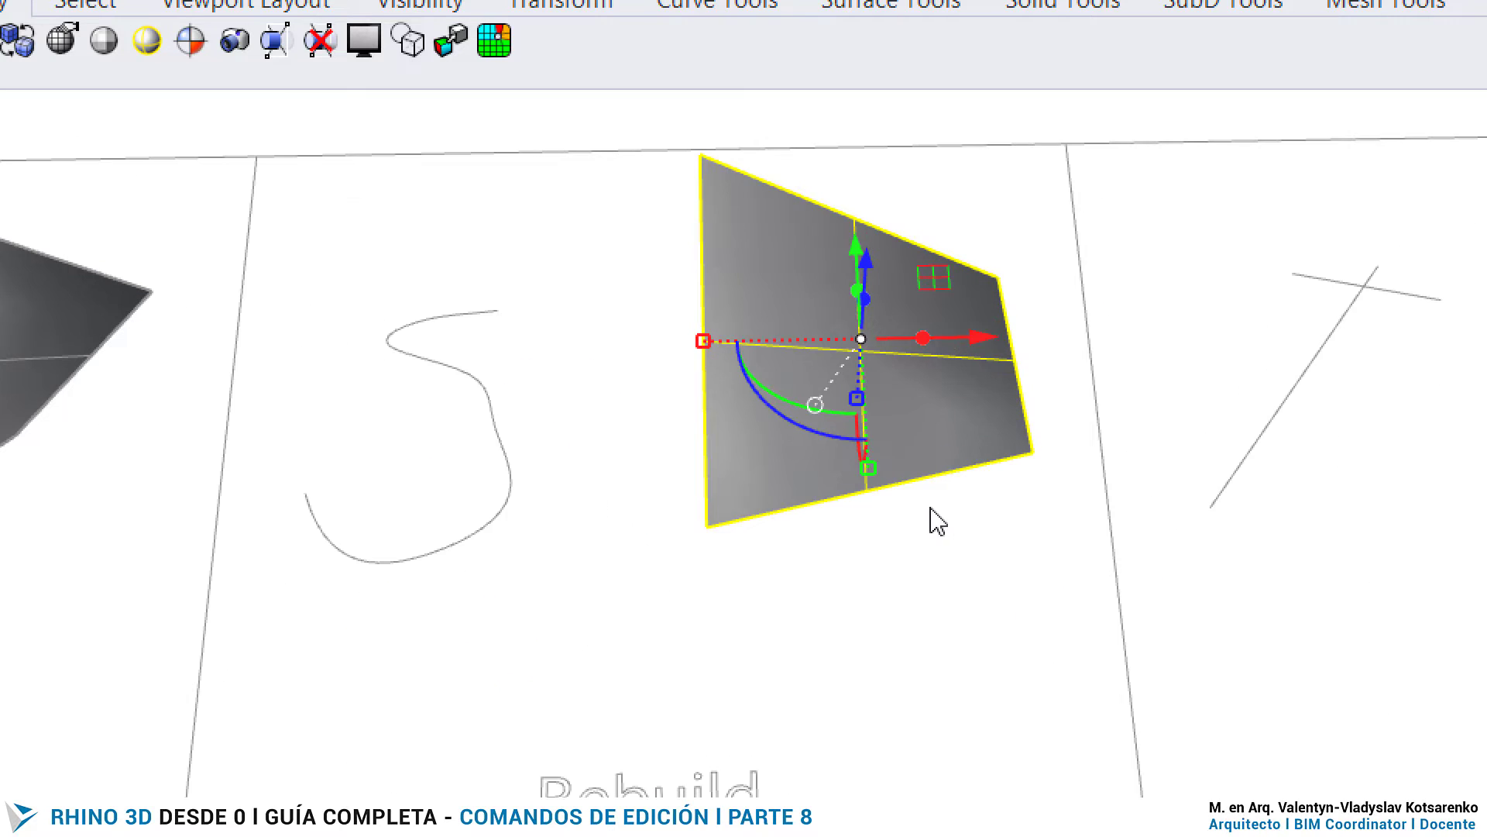
pyautogui.press('Return')
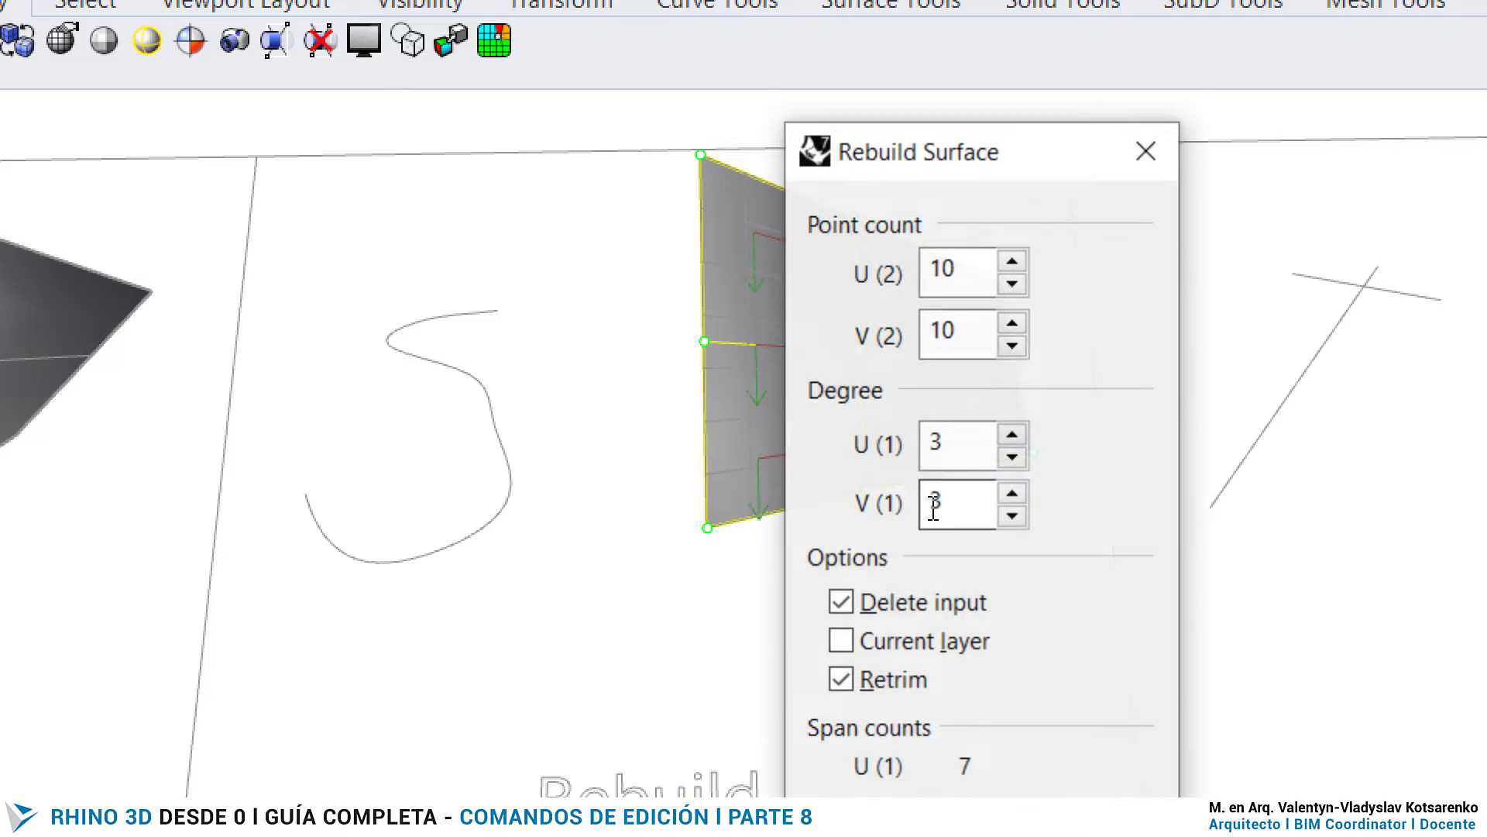
pyautogui.moveTo(893, 156); pyautogui.dragTo(1203, 108)
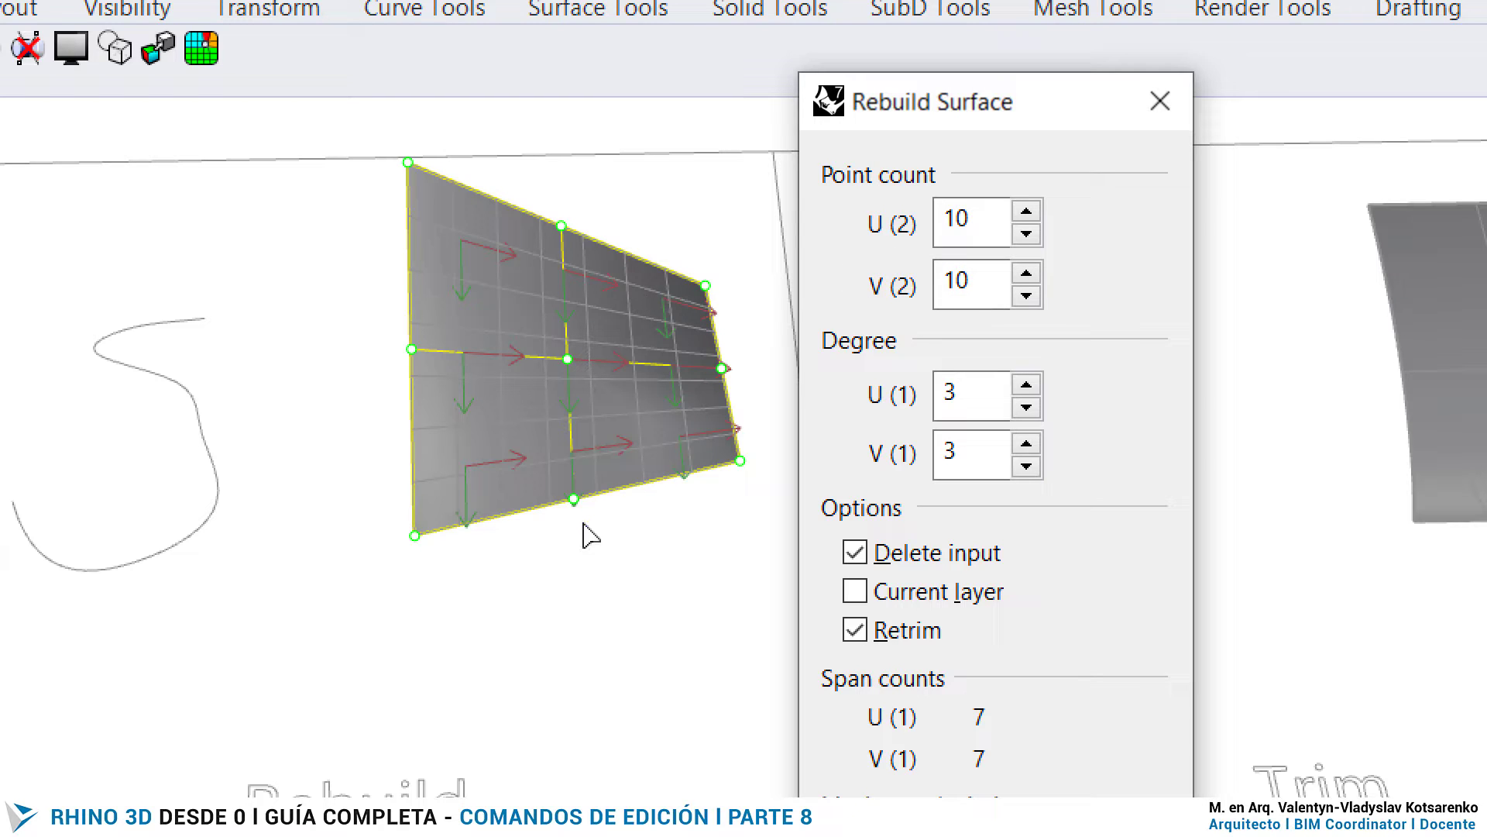
pyautogui.doubleClick(1007, 213)
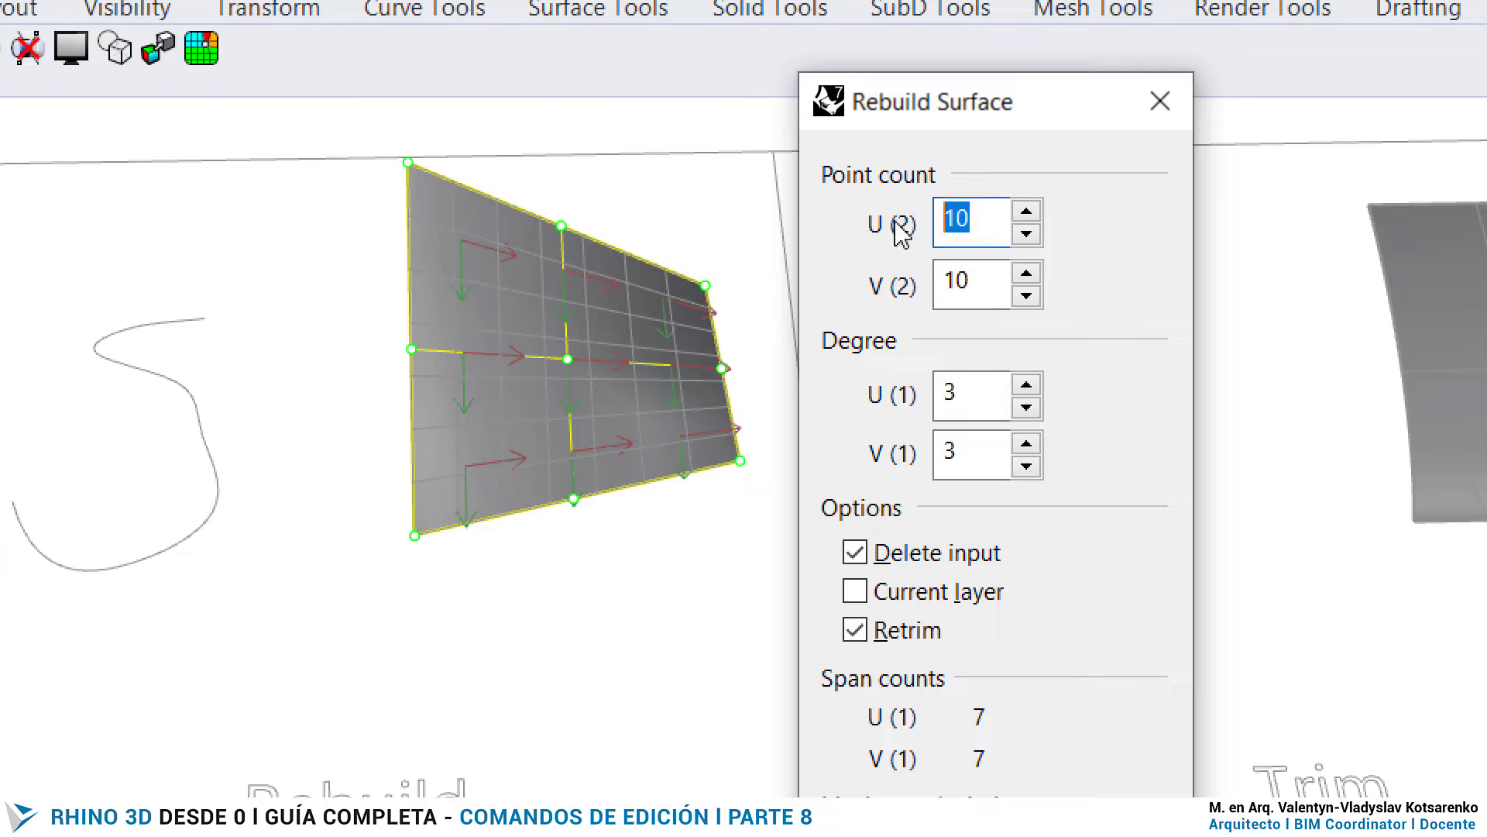
pyautogui.write('5')
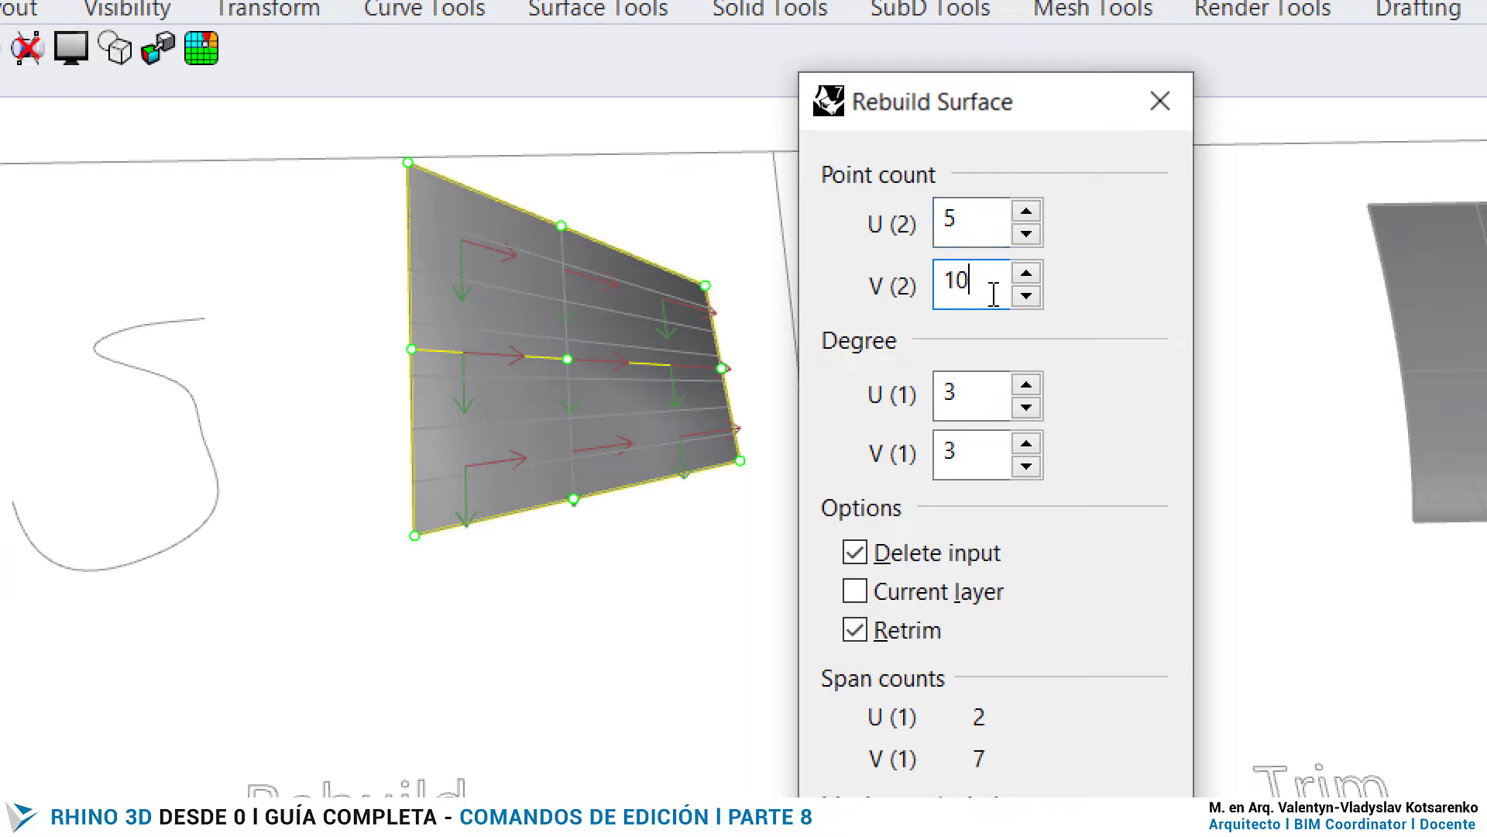
pyautogui.doubleClick(988, 285)
pyautogui.write('5')
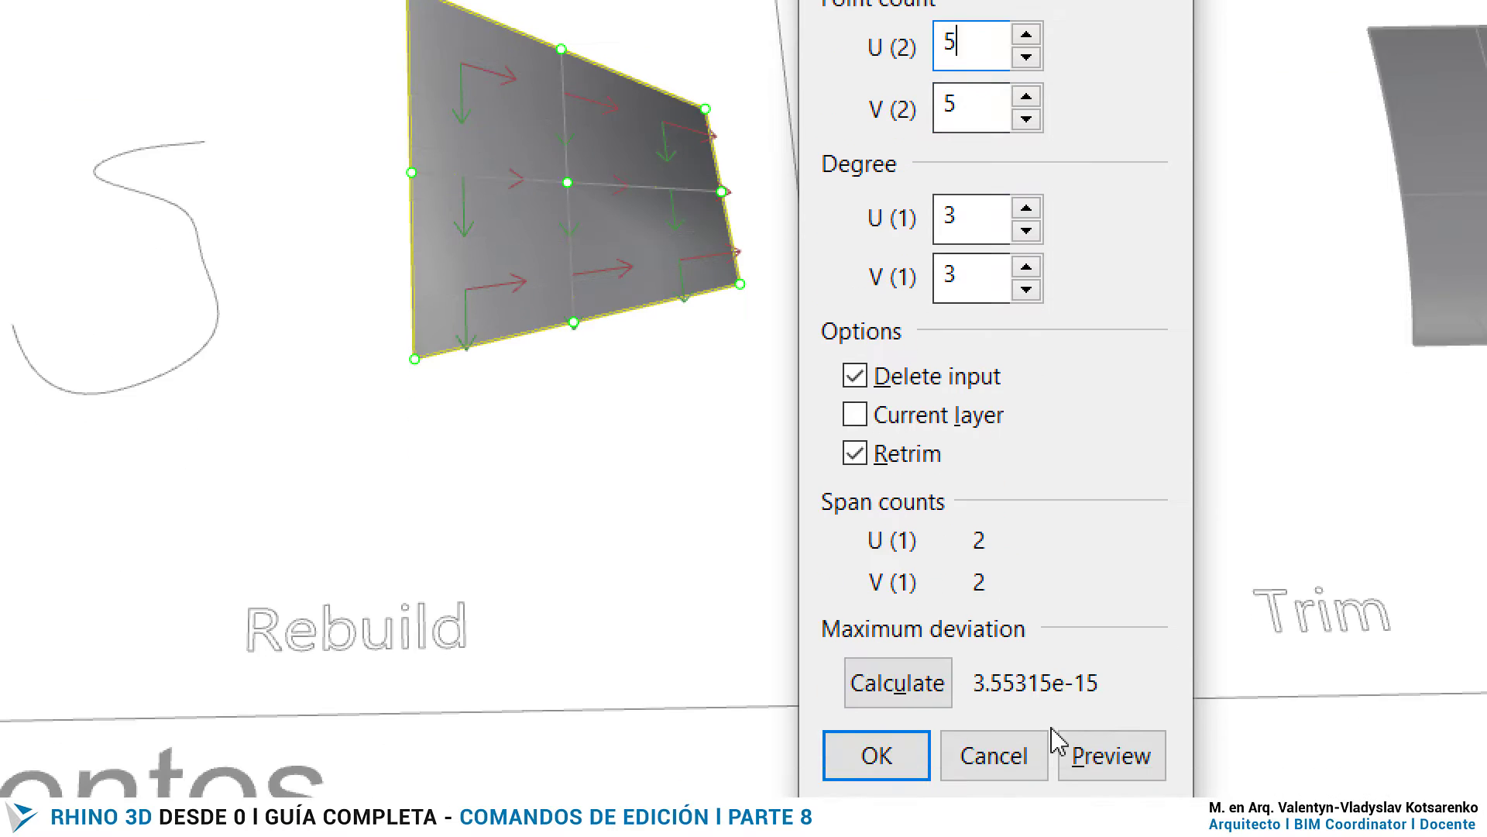
pyautogui.click(873, 754)
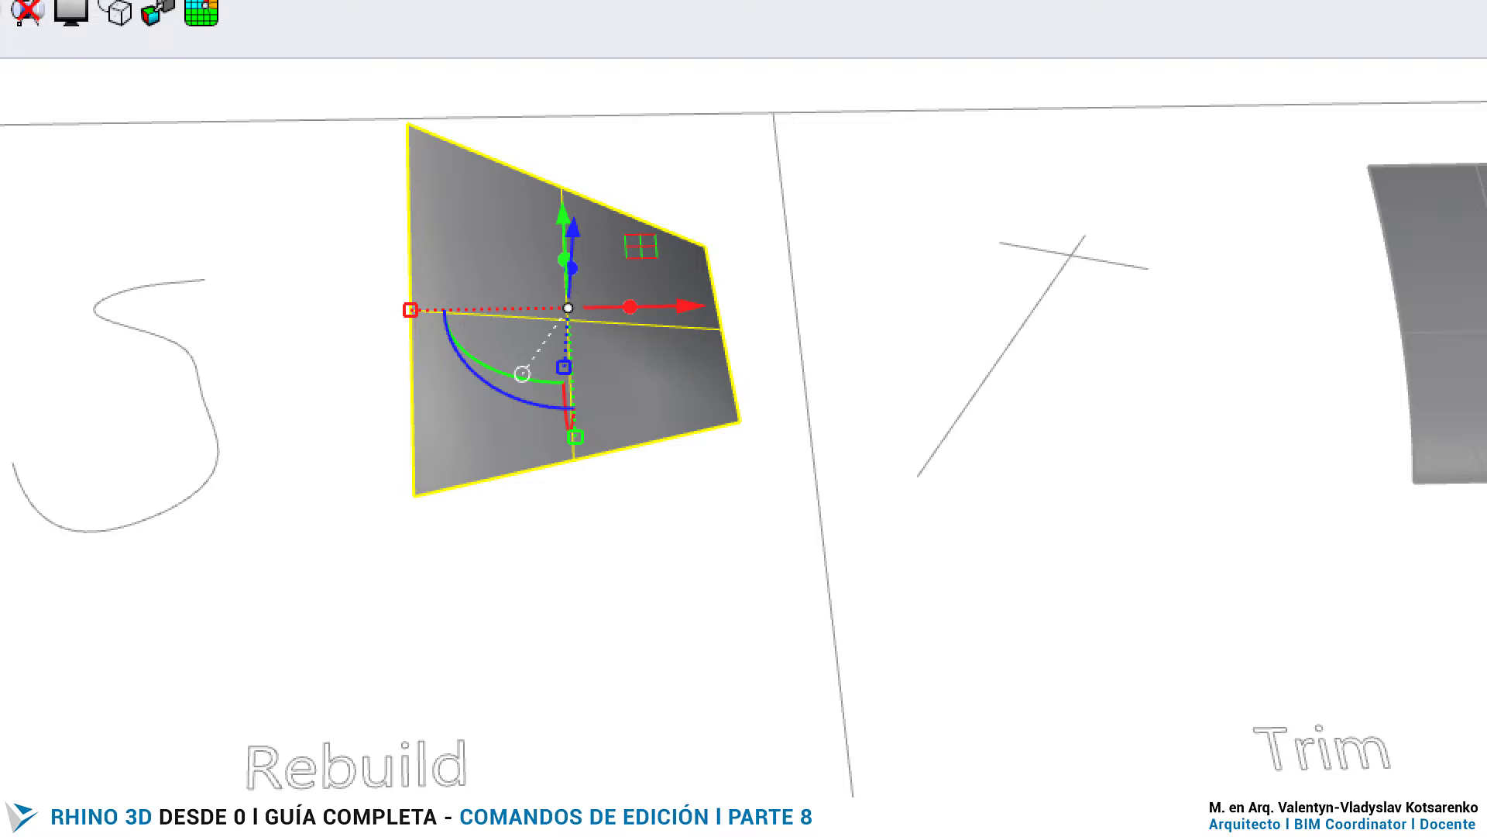
# - Turn on the rebuilt surface's control points and raise the inner point nearest the middle of its lower edge
pyautogui.press('F10')
pyautogui.scroll(2, 635, 351)
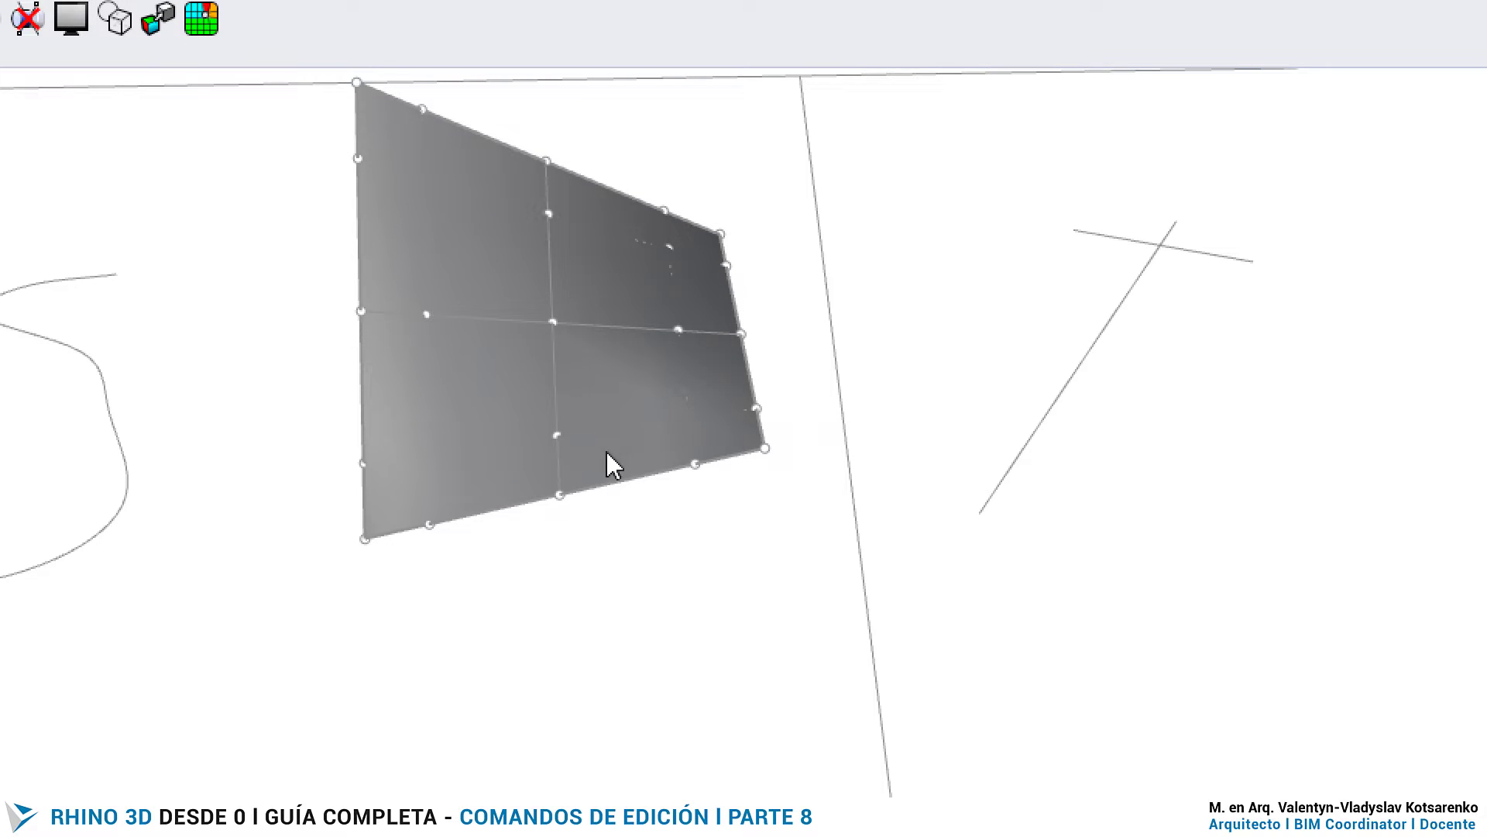
pyautogui.click(557, 435)
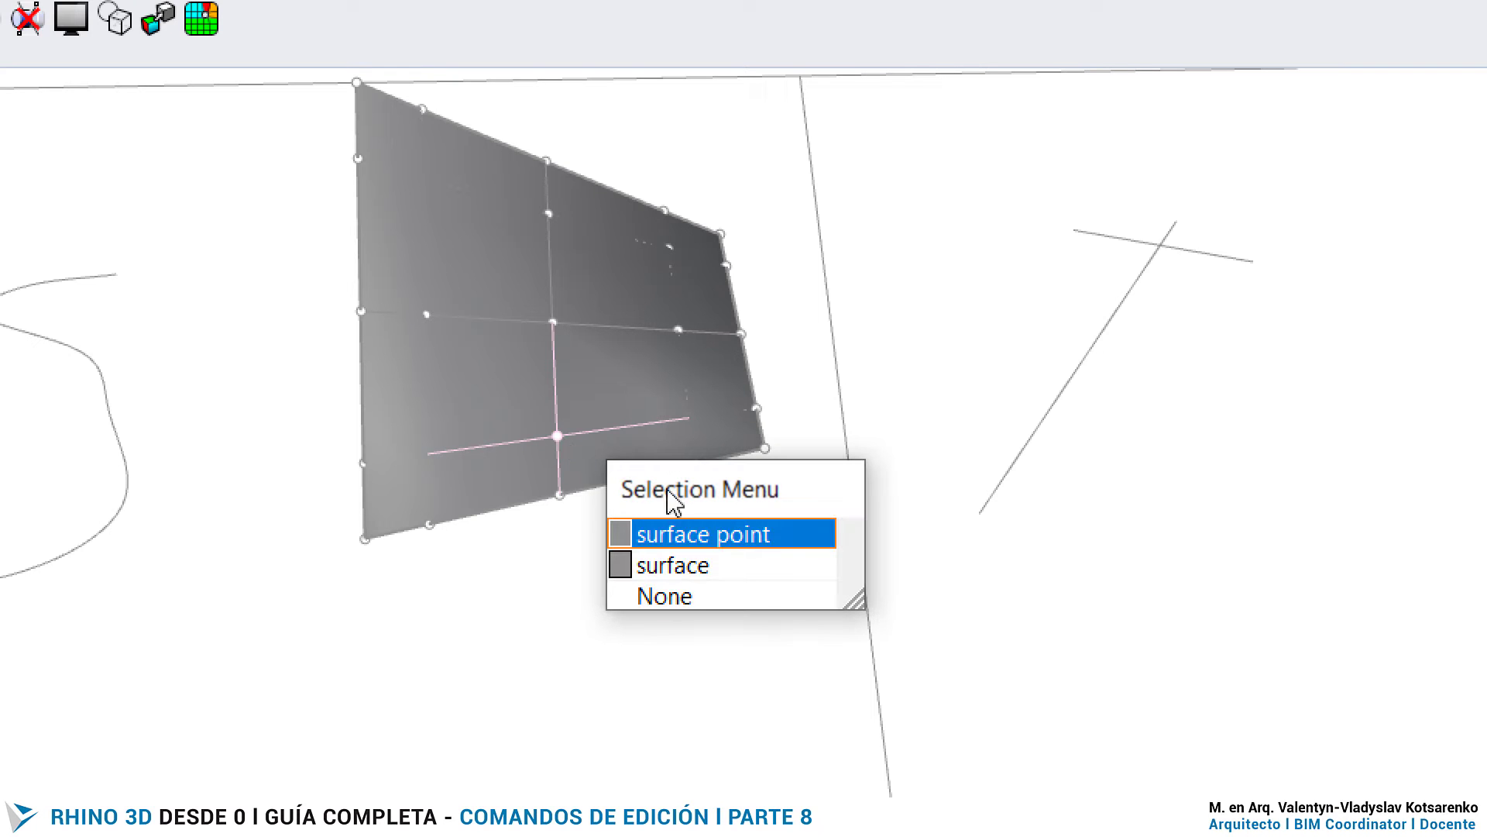
pyautogui.click(713, 533)
pyautogui.moveTo(568, 375); pyautogui.dragTo(655, 189)
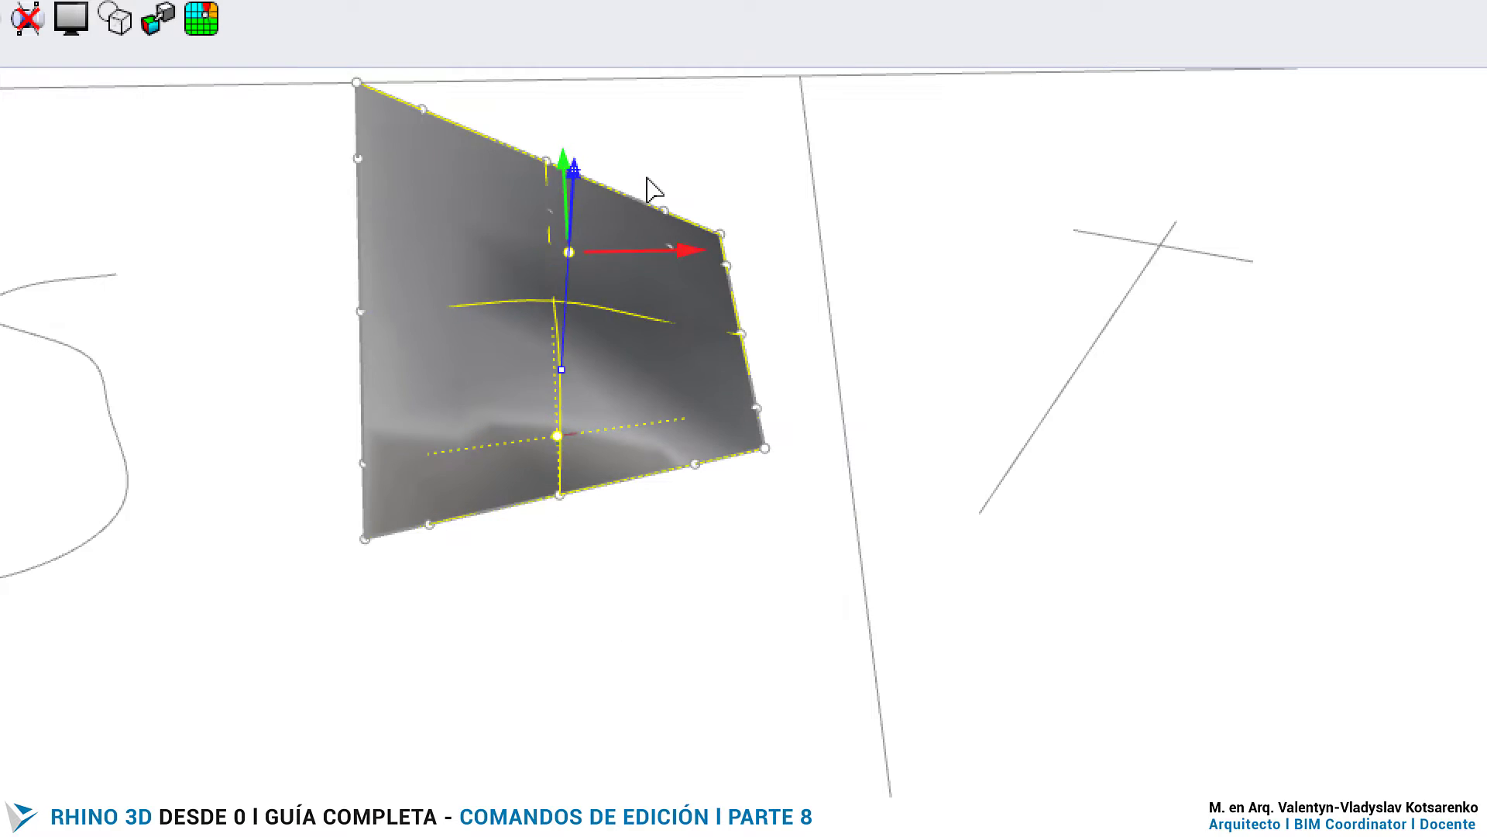
# - Raise the surface's middle right-edge control point, pull the lower-edge point near the right corner outward, and turn off the control points
pyautogui.click(742, 333)
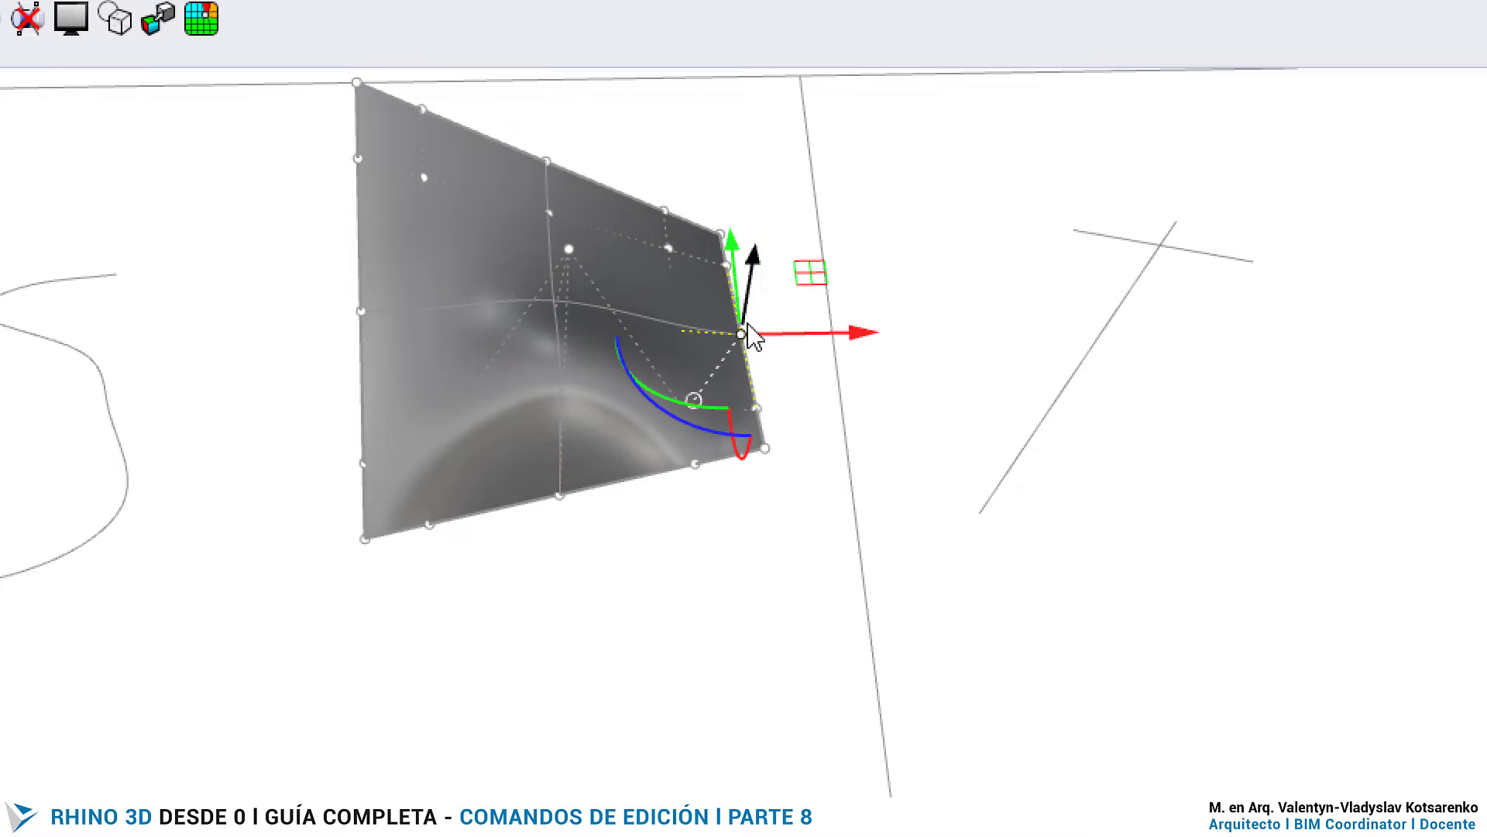
pyautogui.moveTo(764, 278); pyautogui.dragTo(786, 133)
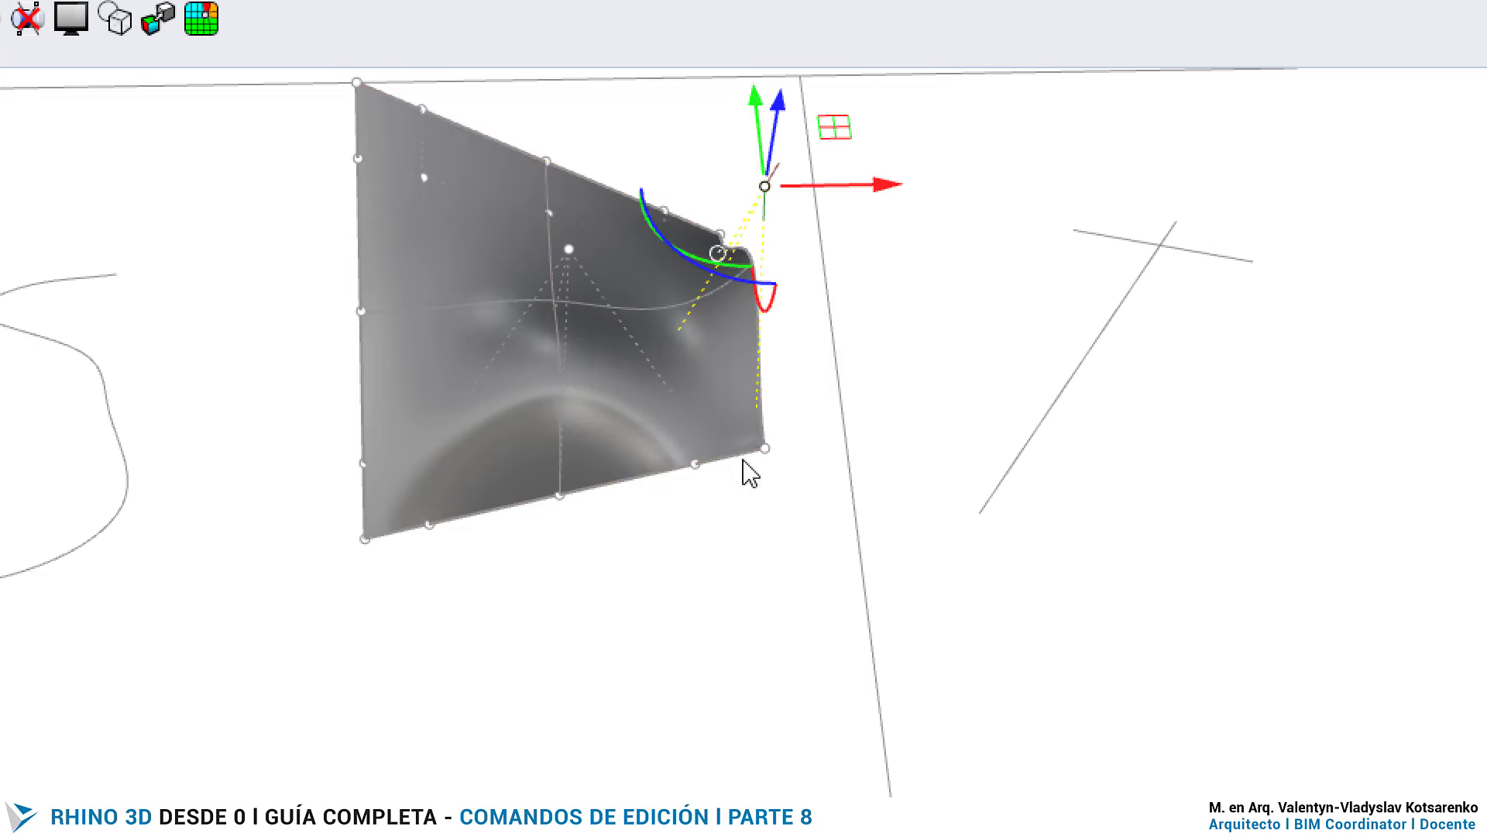
pyautogui.click(694, 462)
pyautogui.moveTo(703, 405); pyautogui.dragTo(695, 587)
pyautogui.scroll(-6, 634, 437)
pyautogui.scroll(-2, 634, 438)
pyautogui.scroll(6, 511, 503)
pyautogui.click(464, 575)
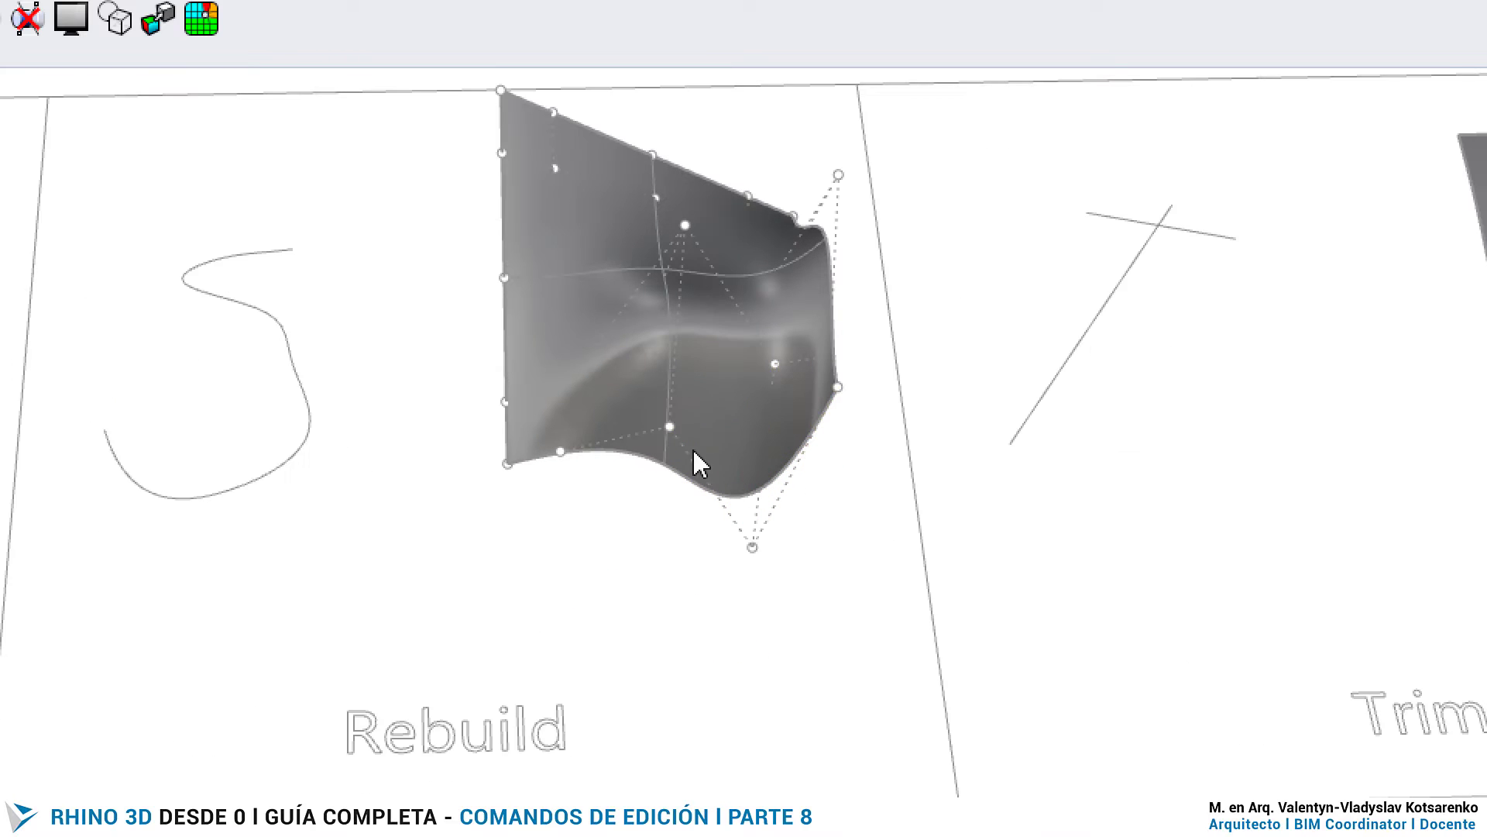
pyautogui.press('F11')
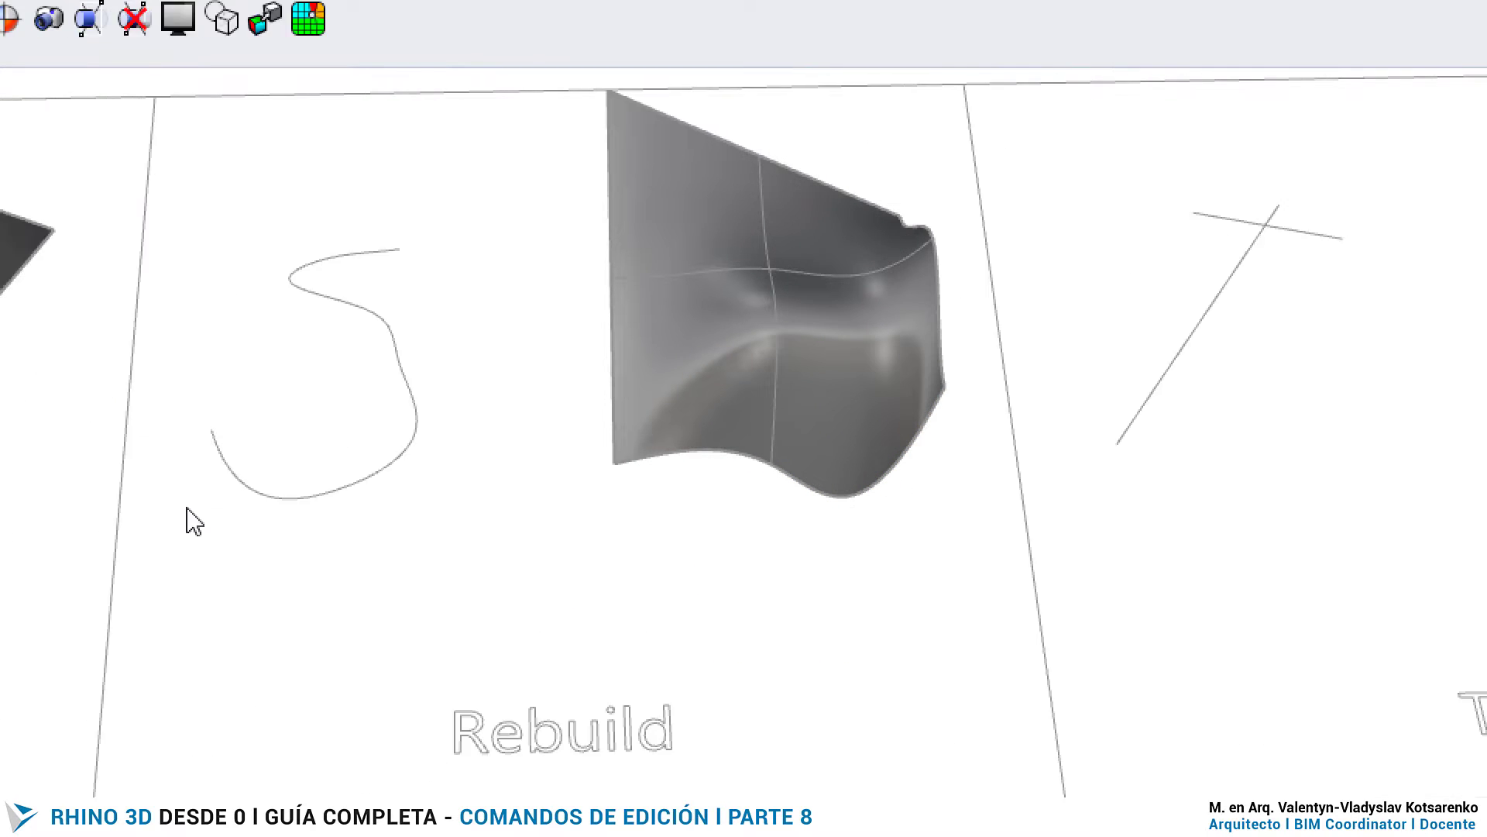
pyautogui.scroll(-5, 1035, 485)
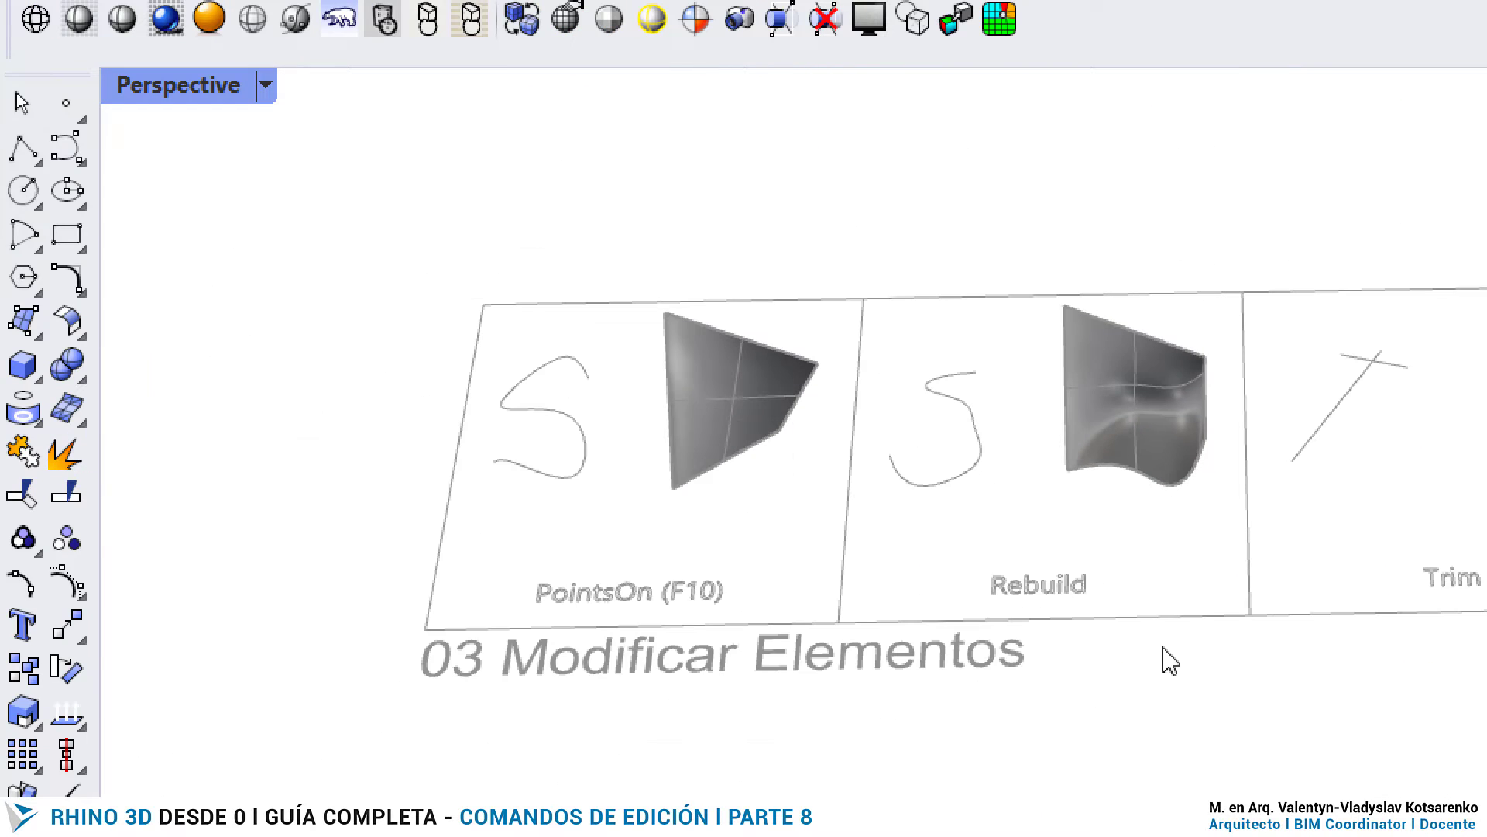
pyautogui.scroll(2, 999, 574)
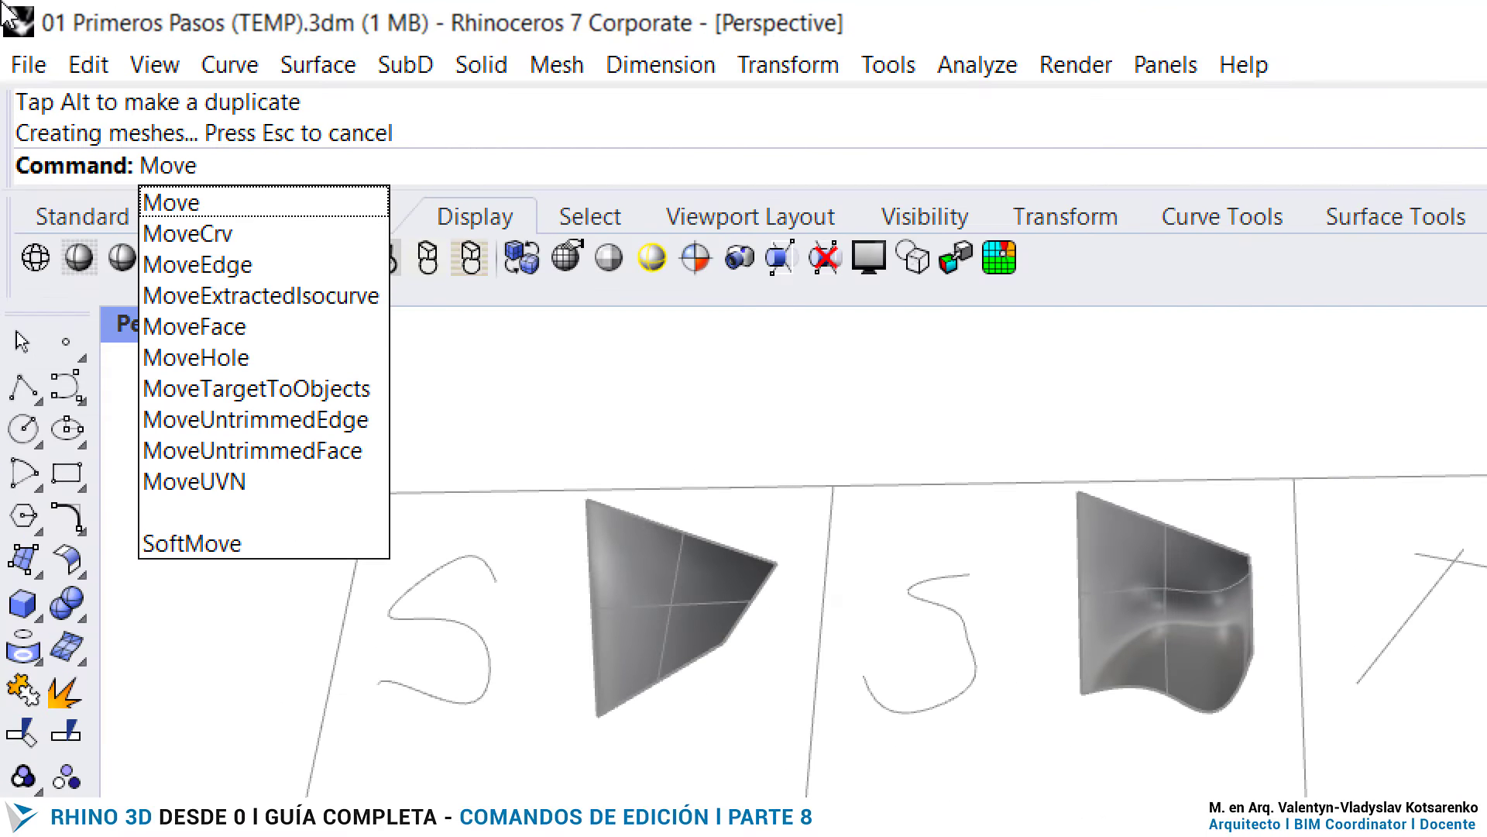
pyautogui.press('Down')
pyautogui.press('Down')
pyautogui.press('BackSpace')
pyautogui.press('BackSpace')
pyautogui.press('BackSpace')
pyautogui.press('BackSpace')
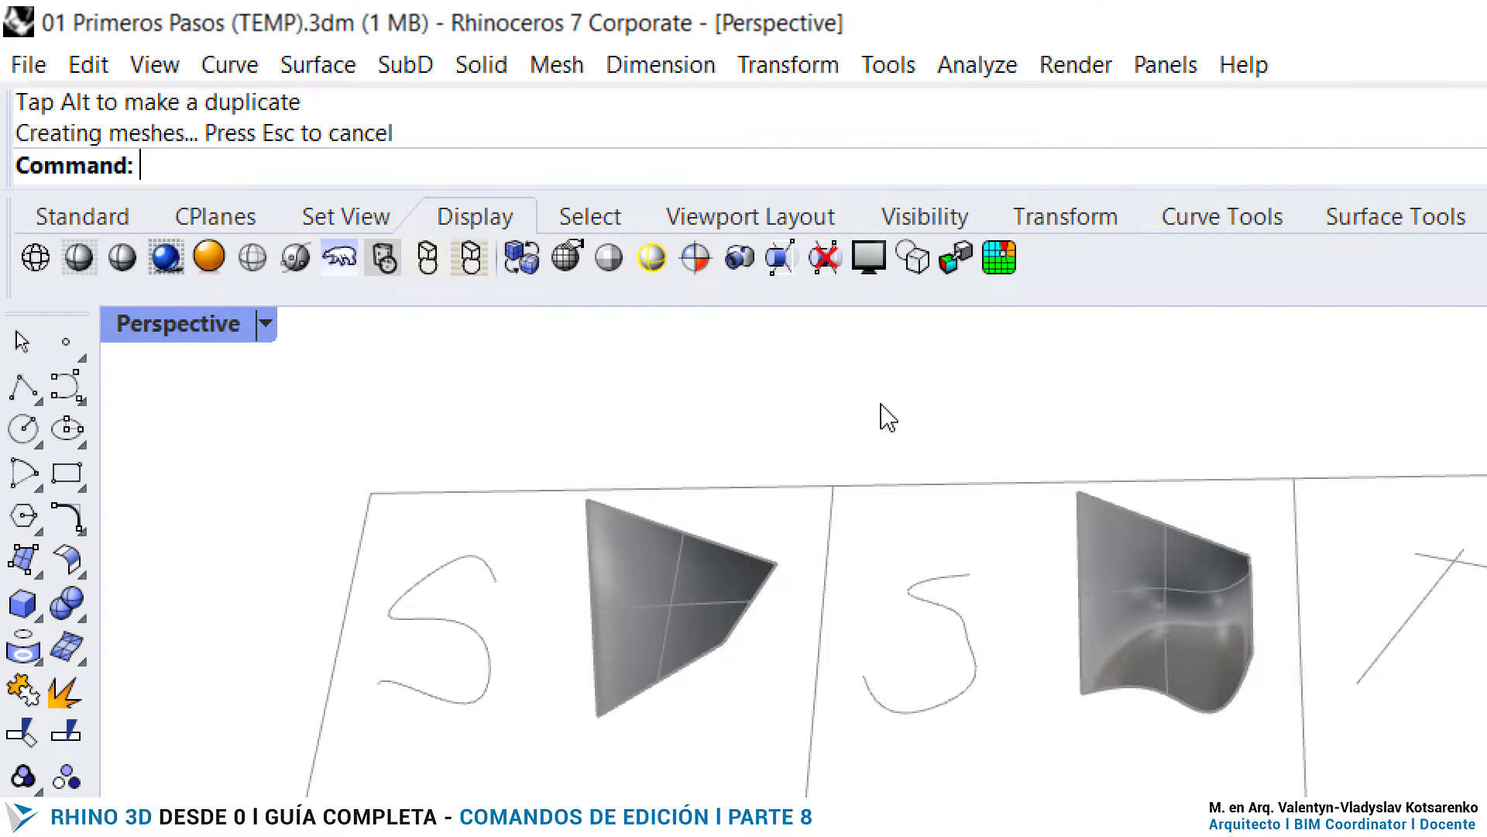
pyautogui.write('Rota')
pyautogui.press('BackSpace')
pyautogui.press('BackSpace')
pyautogui.press('BackSpace')
pyautogui.press('BackSpace')
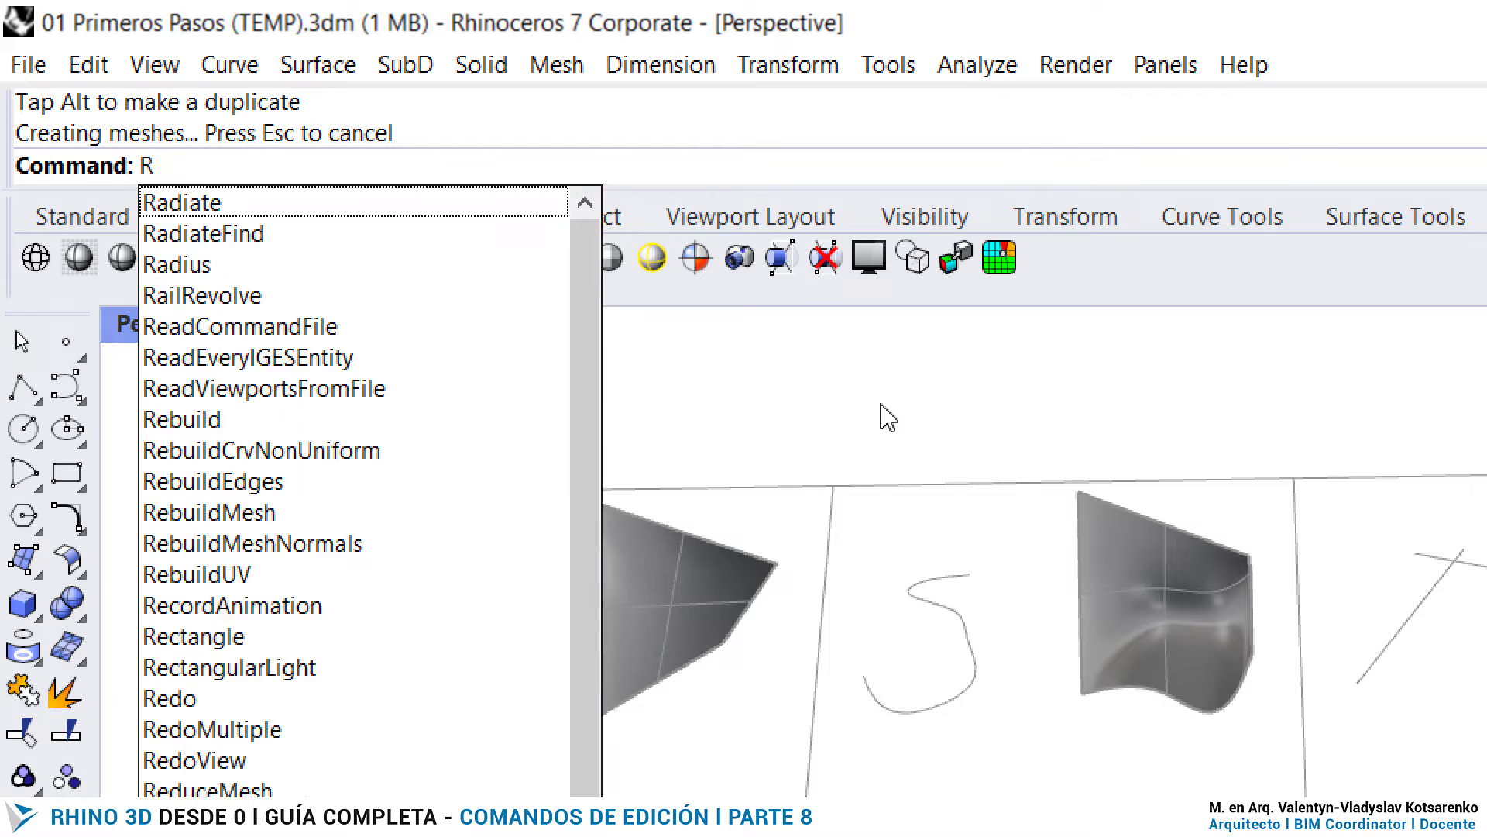
pyautogui.write('Scale')
pyautogui.press('BackSpace')
pyautogui.press('BackSpace')
pyautogui.press('BackSpace')
pyautogui.press('BackSpace')
pyautogui.press('BackSpace')
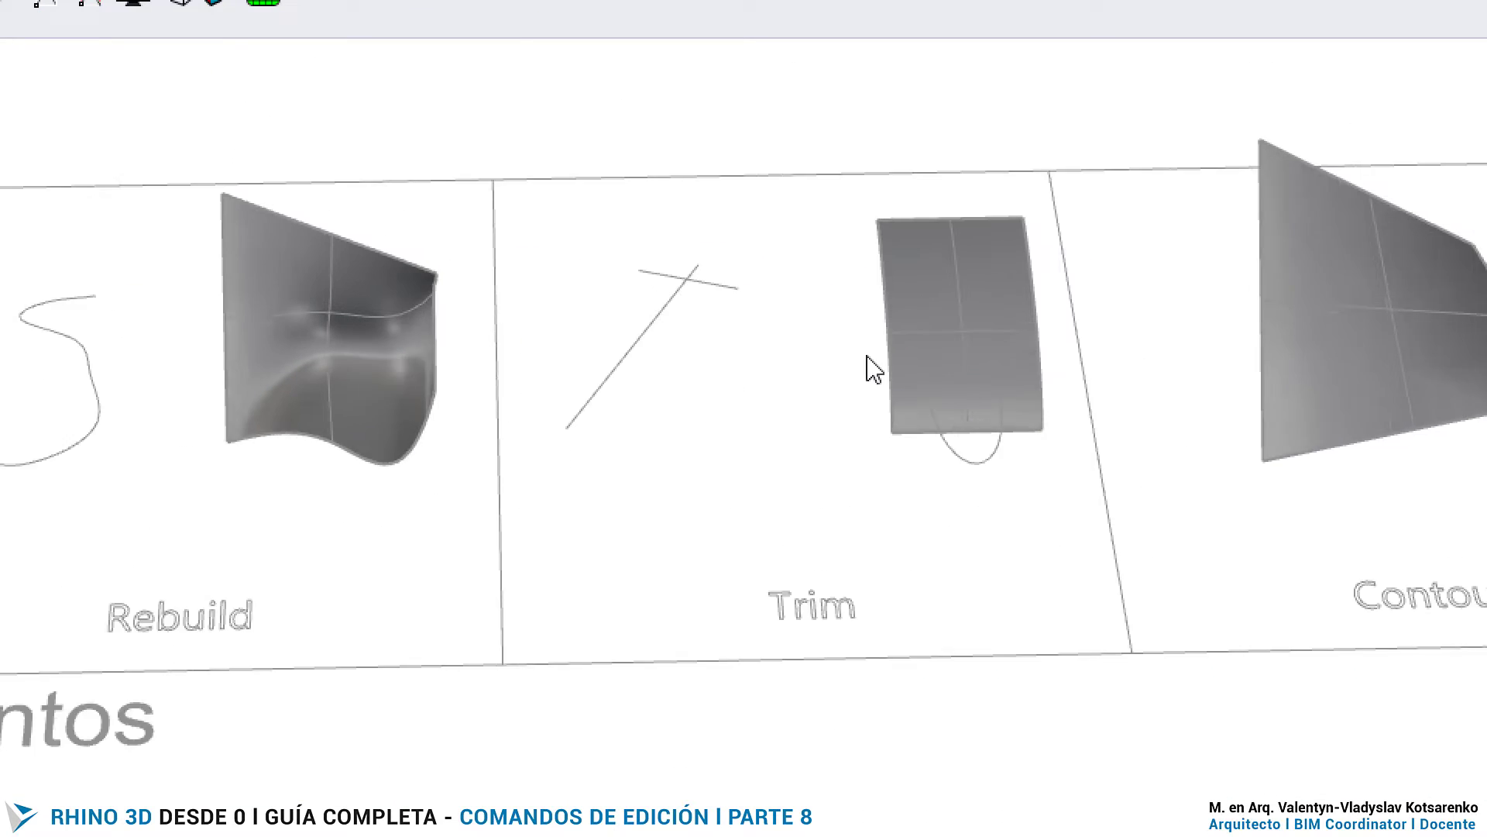
# - Try to trim the overhanging ends of the two crossing lines, using both lines as cutting objects
pyautogui.write('Trim')
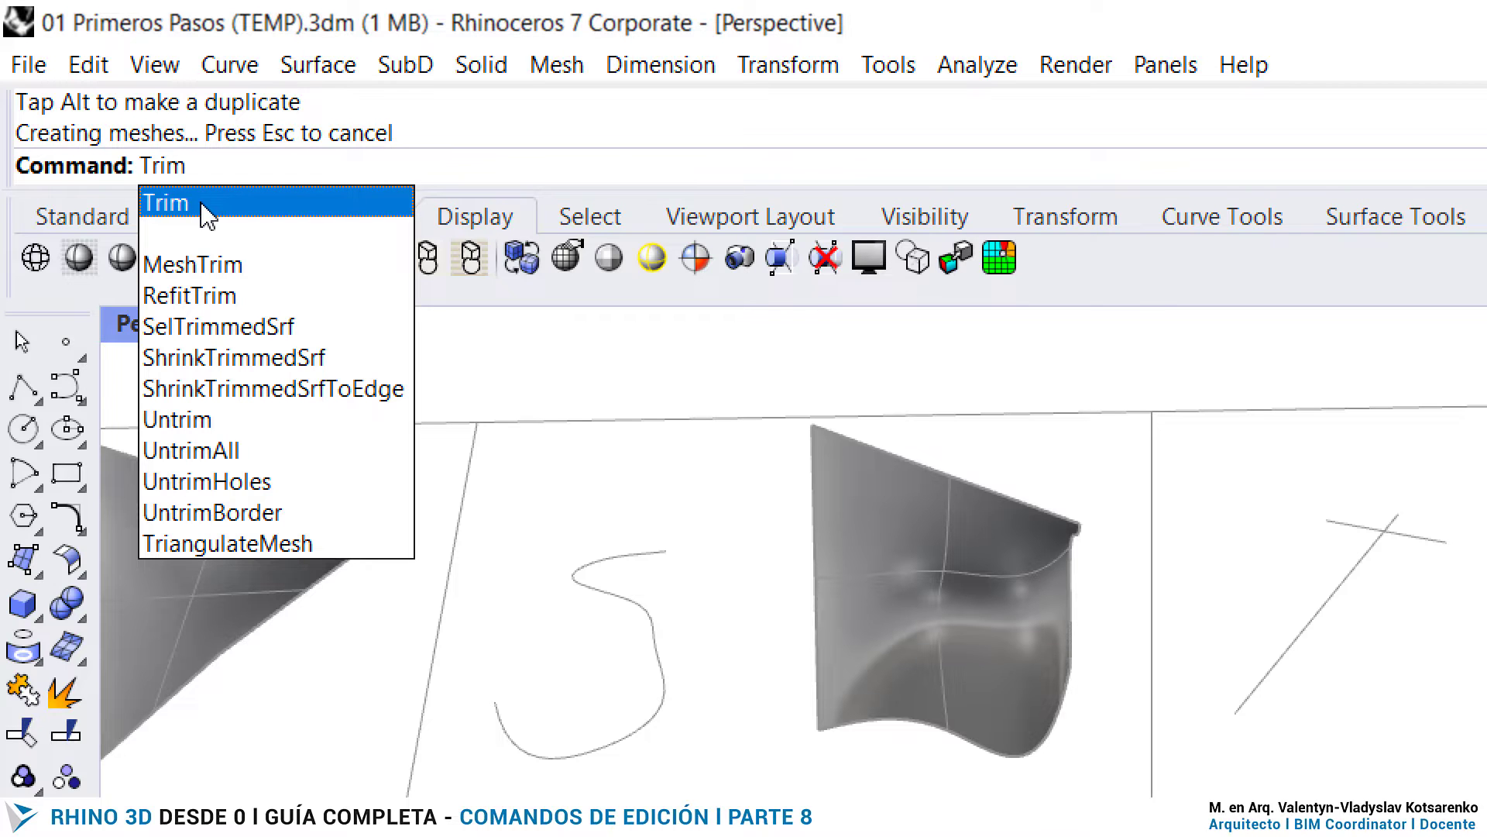
pyautogui.click(201, 205)
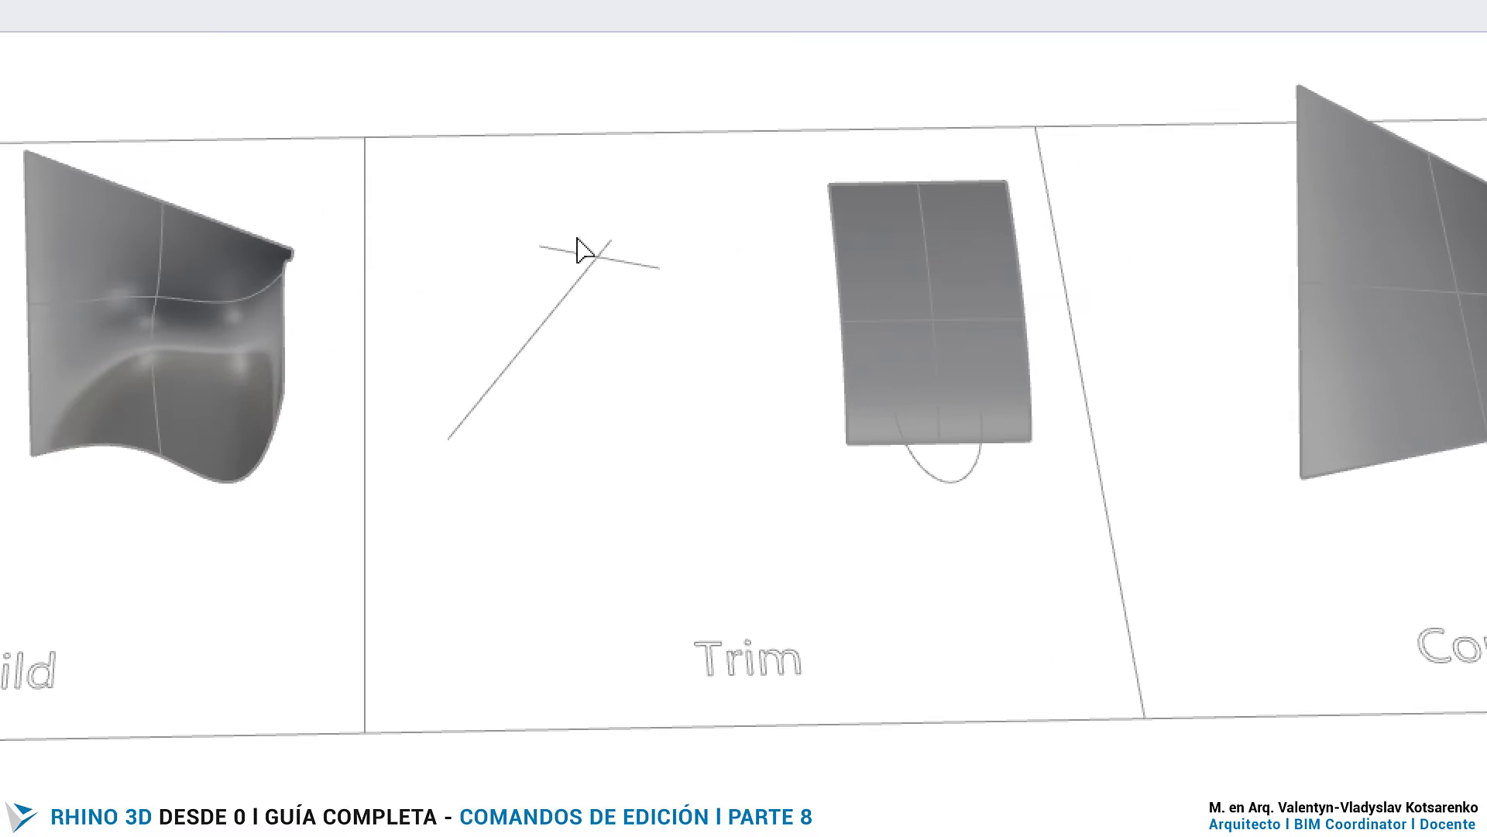
pyautogui.moveTo(629, 309); pyautogui.dragTo(512, 221)
pyautogui.scroll(3, 574, 265)
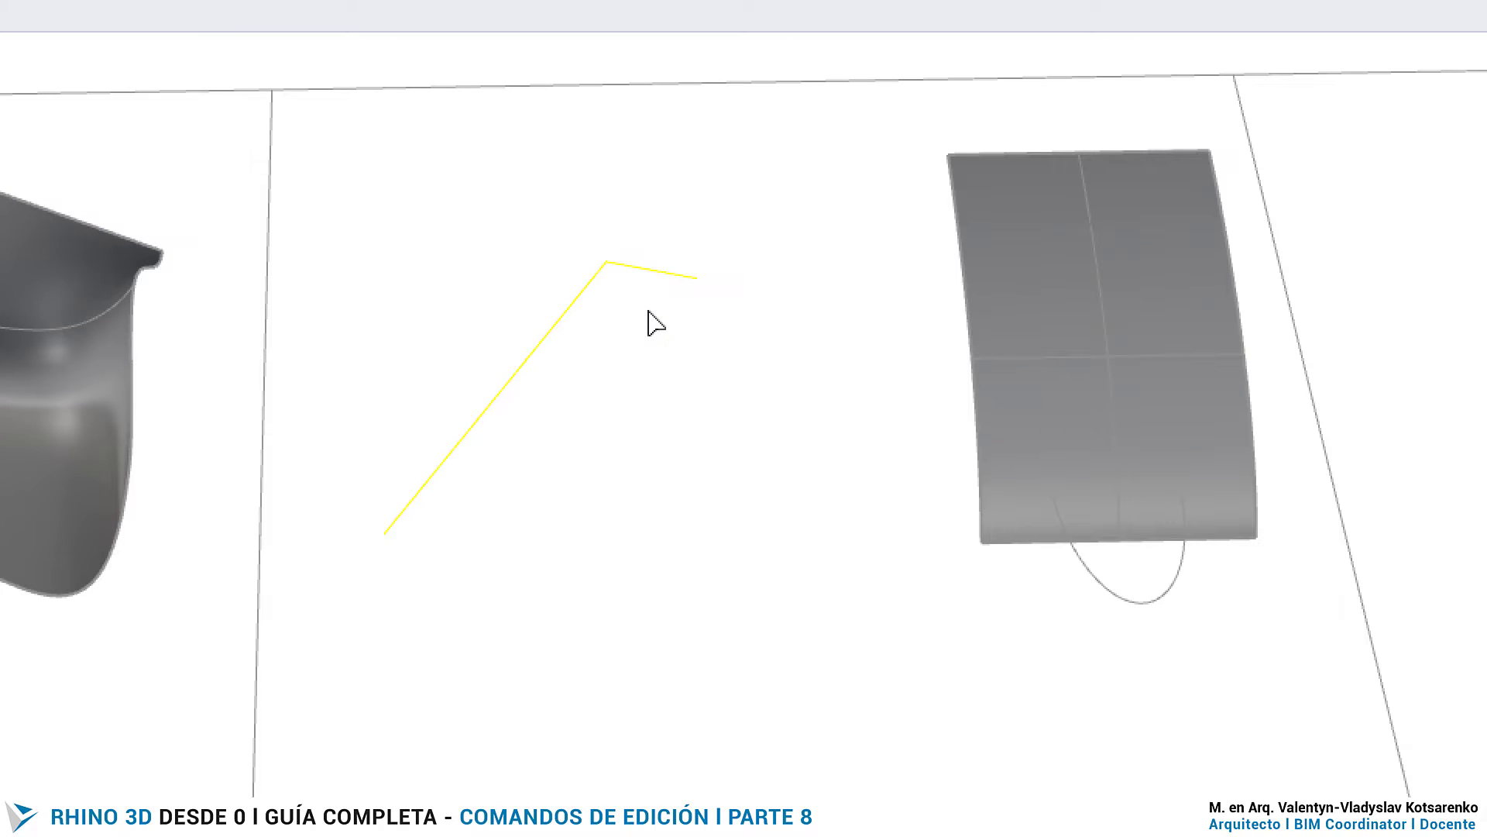
pyautogui.press('Escape')
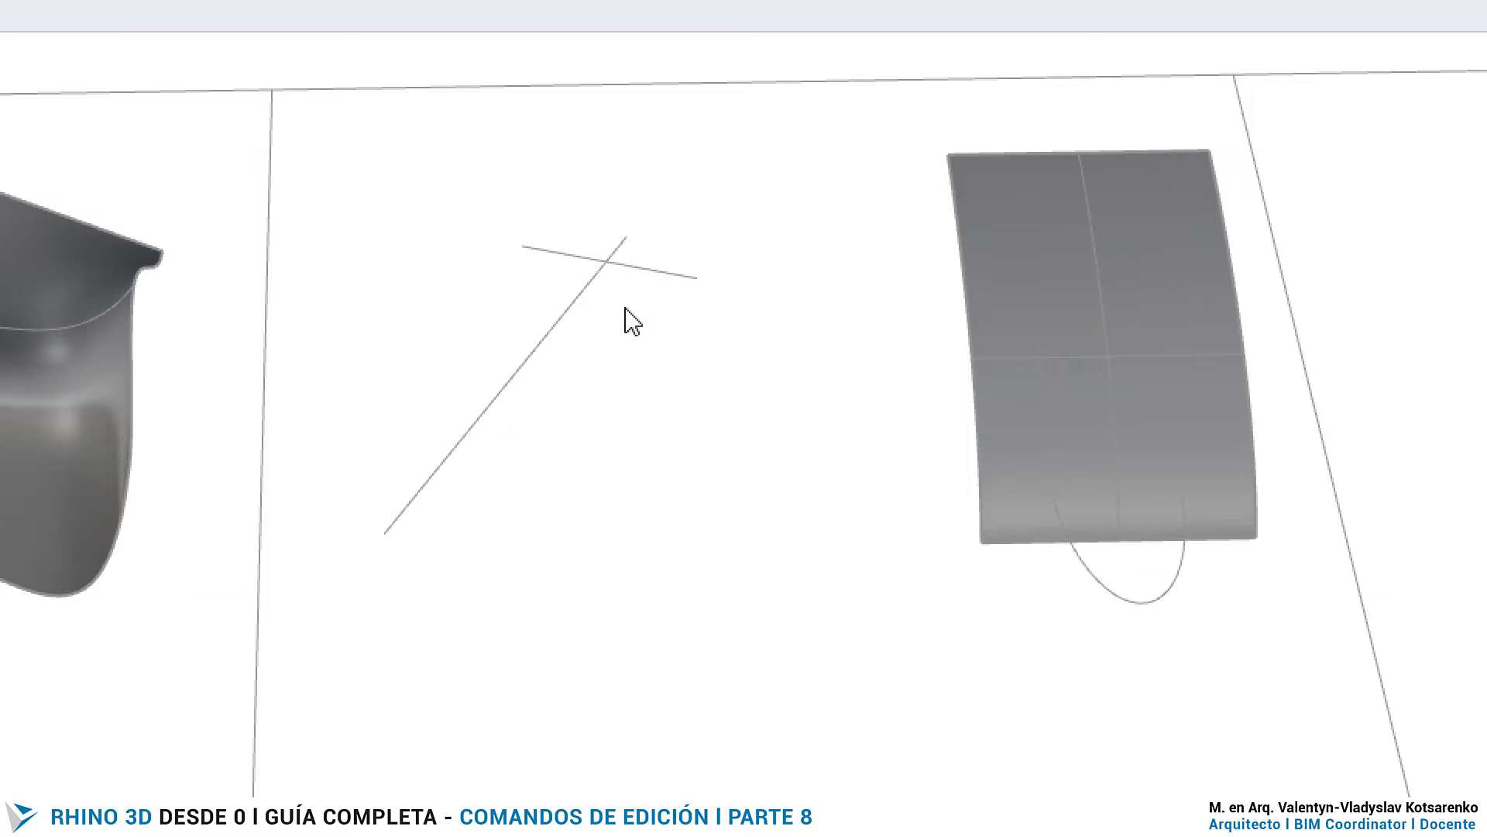
# - Start Trim with the ellipse at the lower edge of the curved surface as the cutting object
pyautogui.scroll(-3, 633, 321)
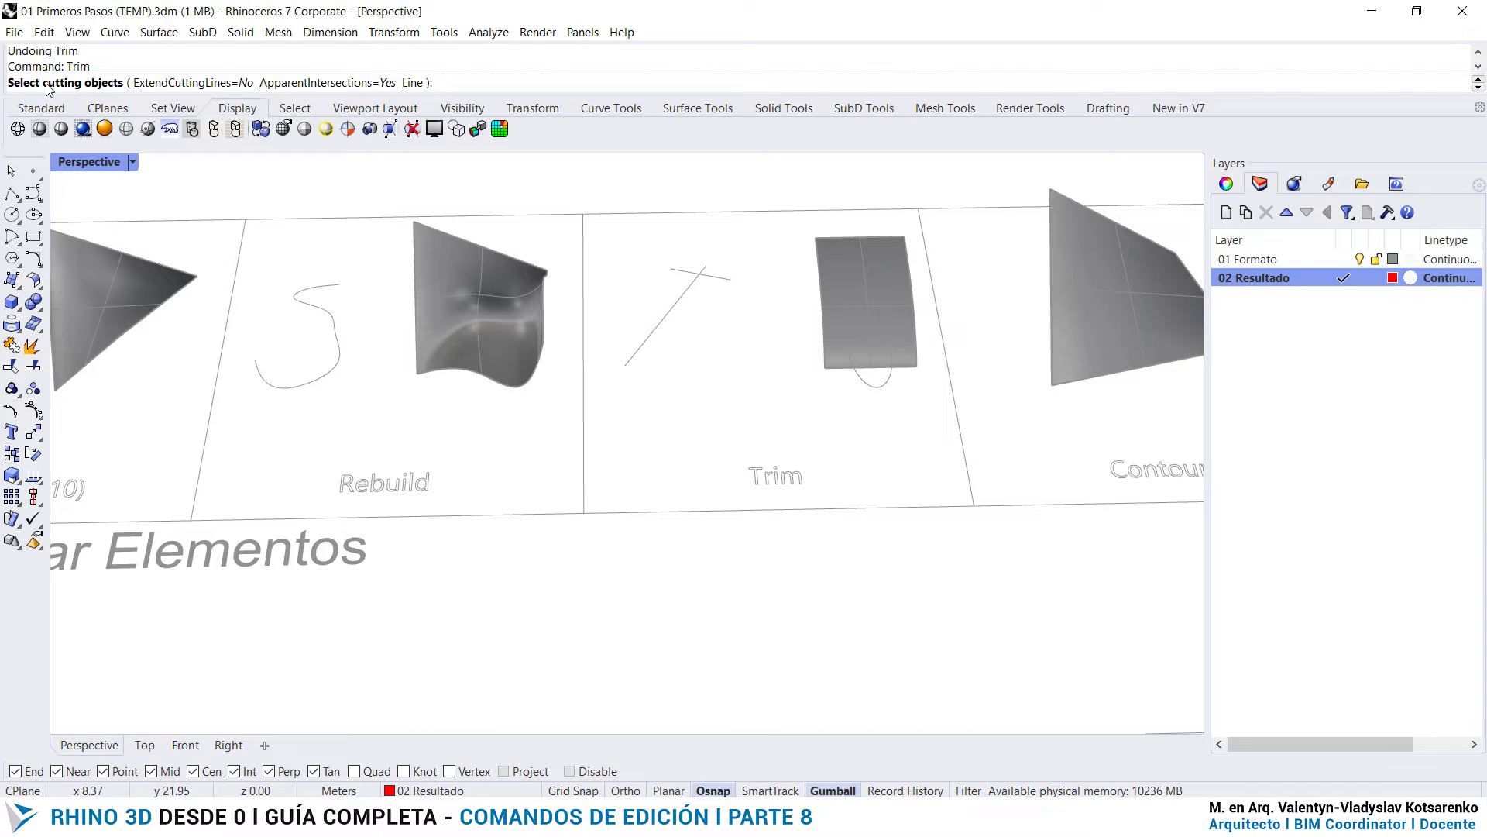
pyautogui.scroll(3, 901, 388)
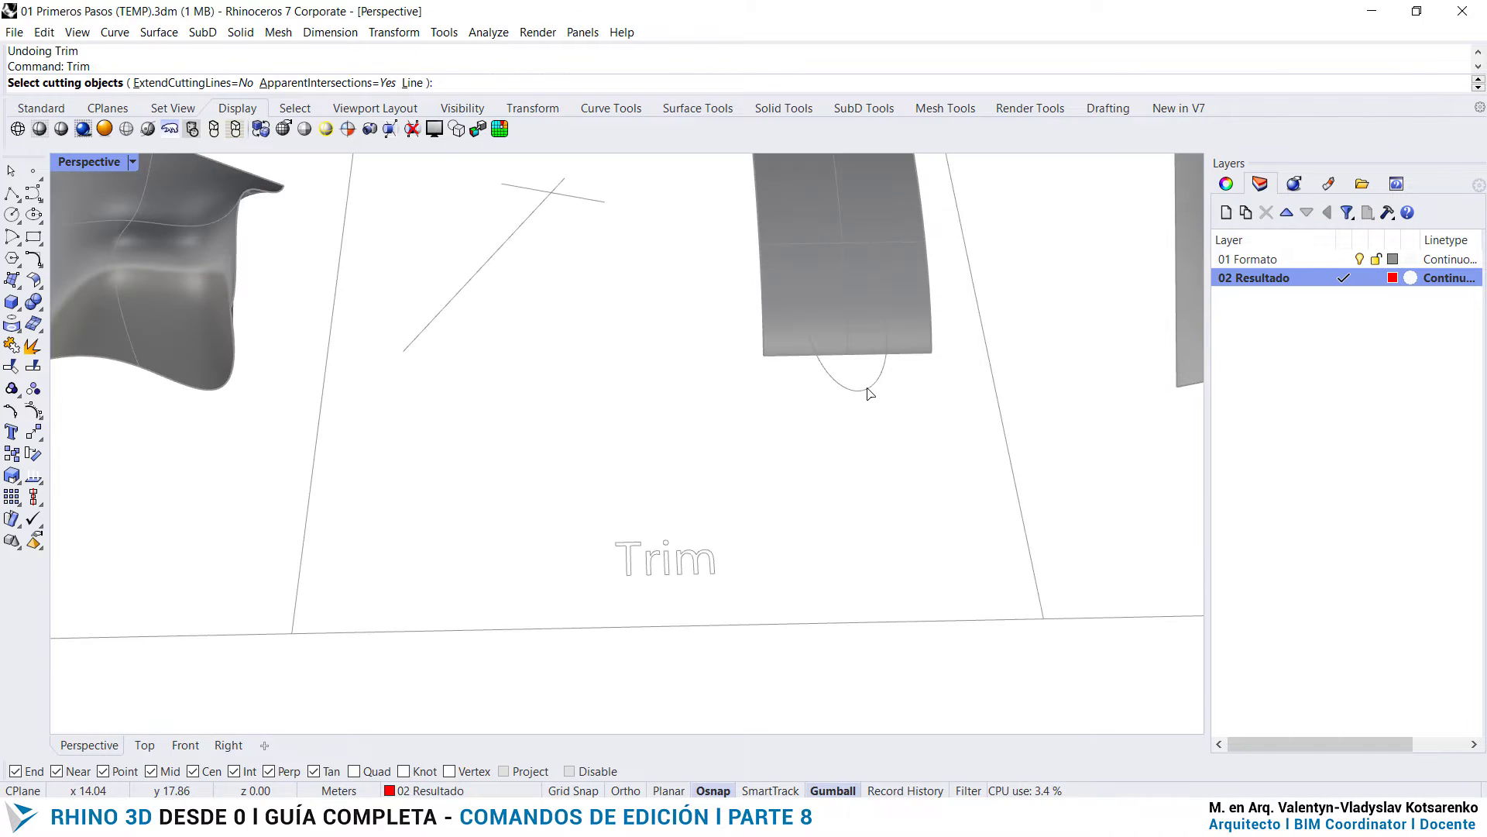
pyautogui.click(869, 390)
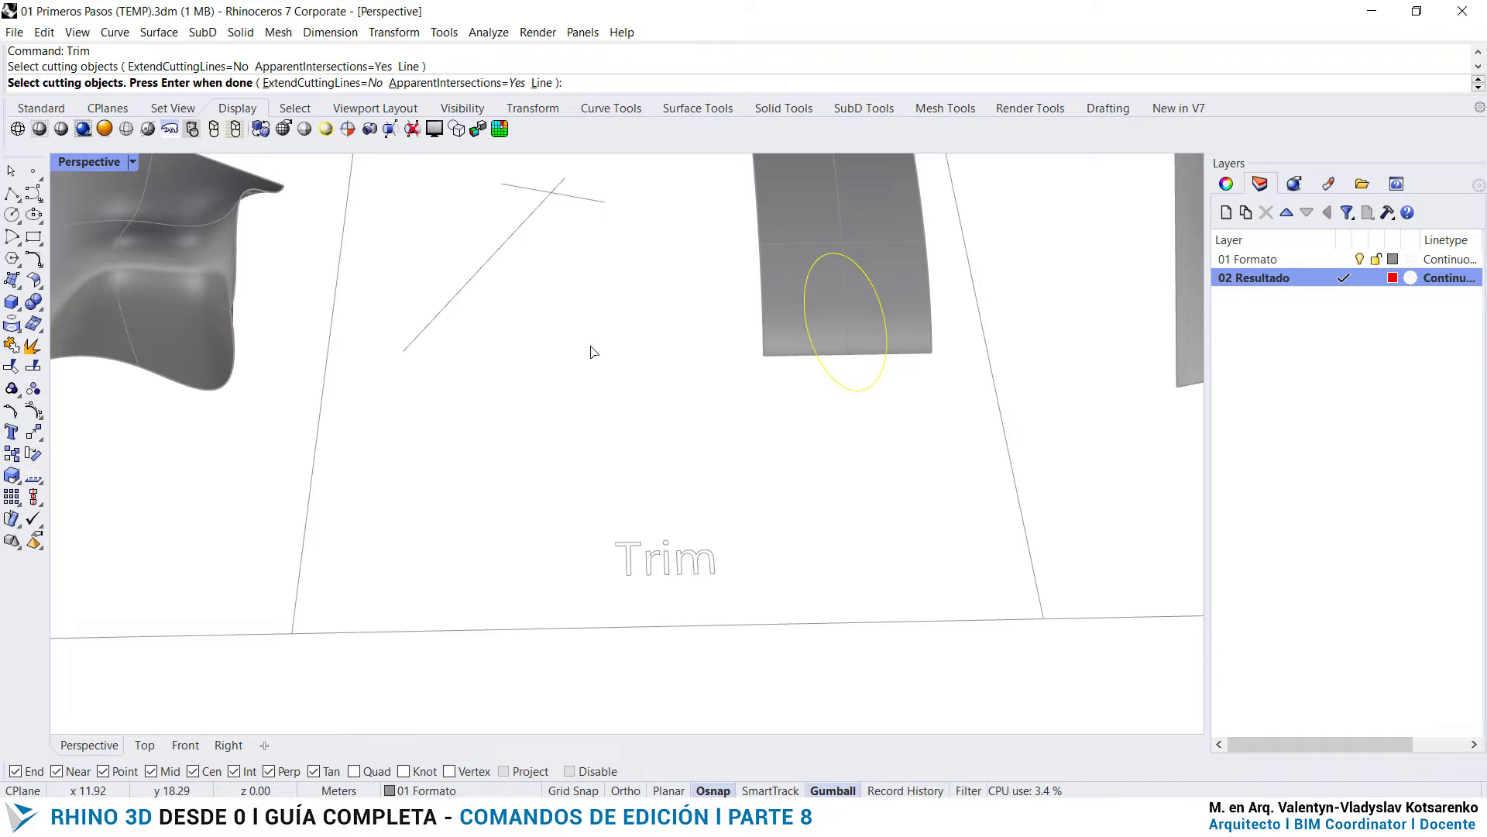
pyautogui.press('Return')
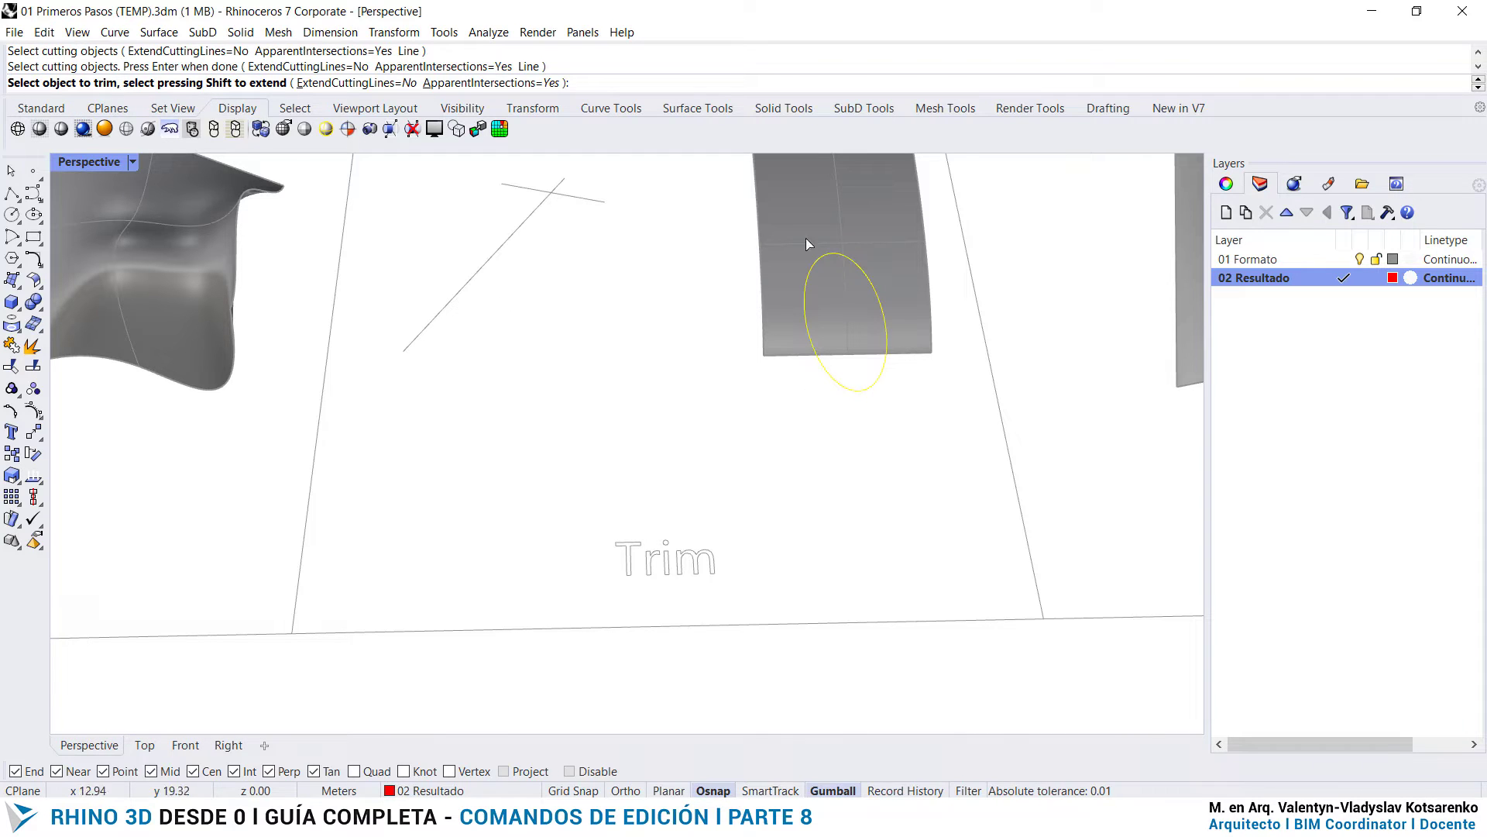
# - Try to trim away the part of the curved surface outside the ellipse
pyautogui.click(913, 281)
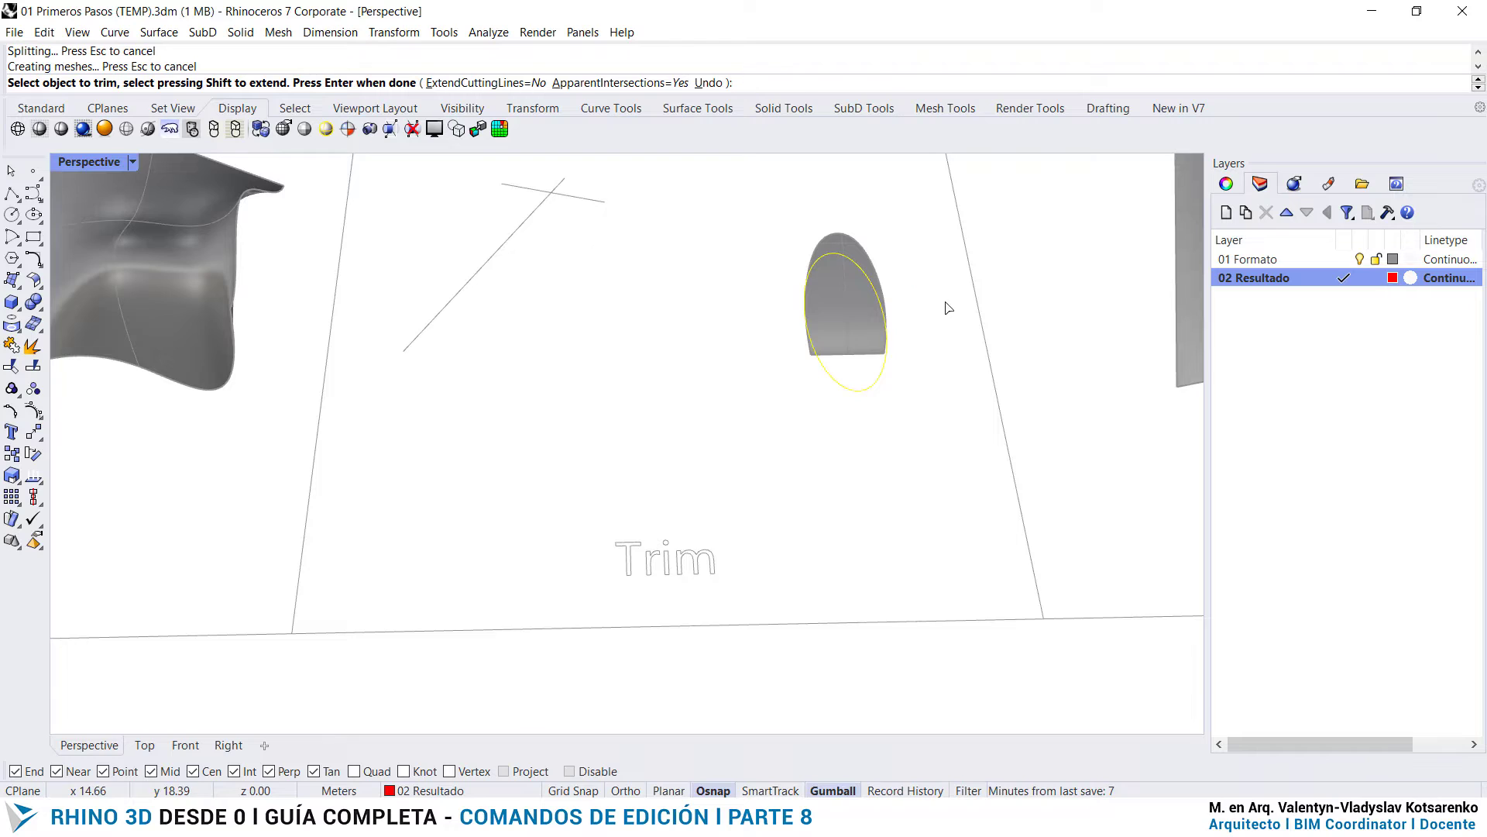
pyautogui.moveTo(946, 309); pyautogui.dragTo(818, 443, button='right')
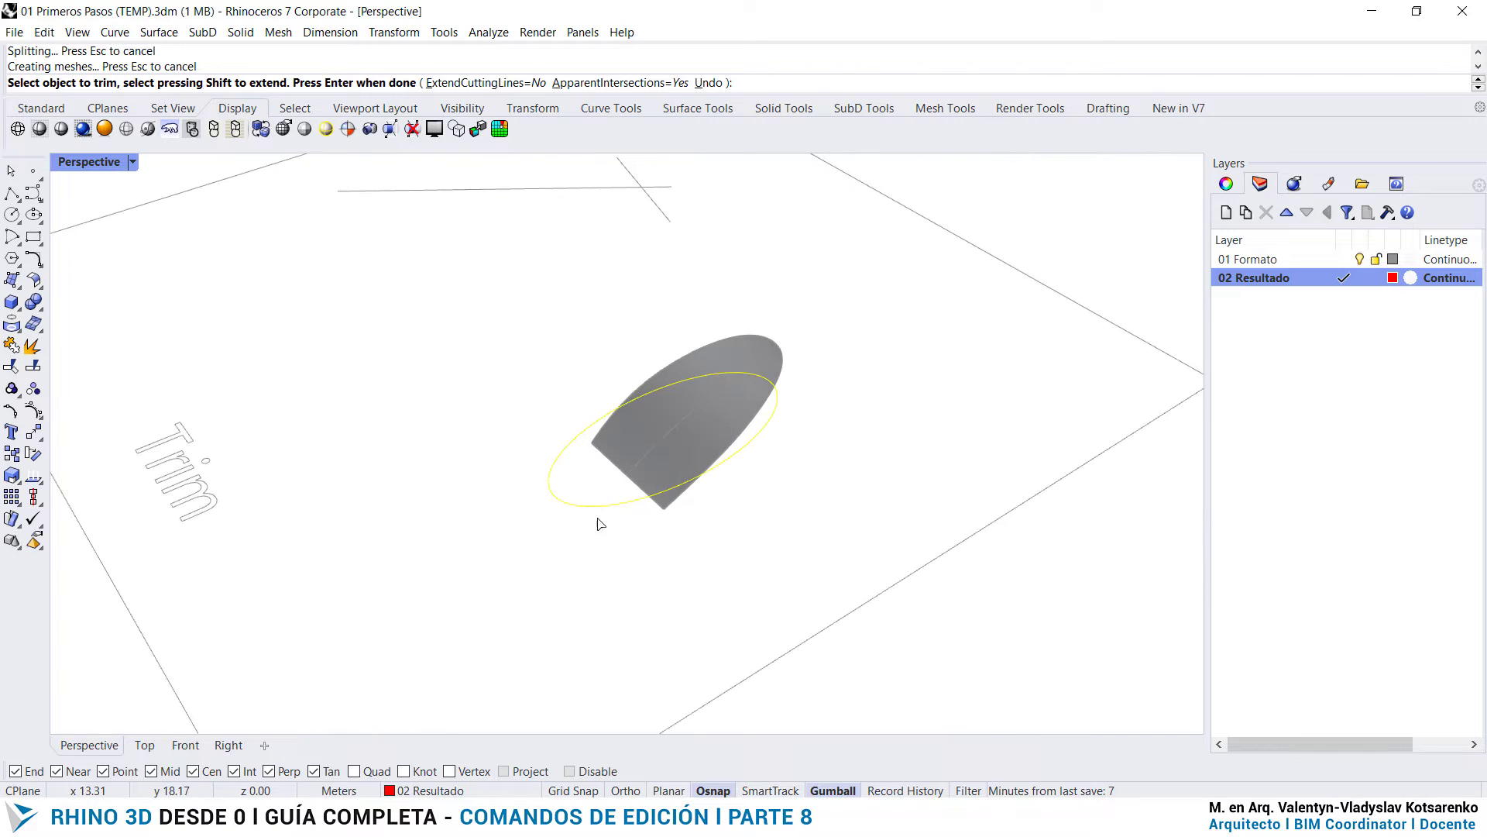
pyautogui.hotkey('ctrl', 'z')
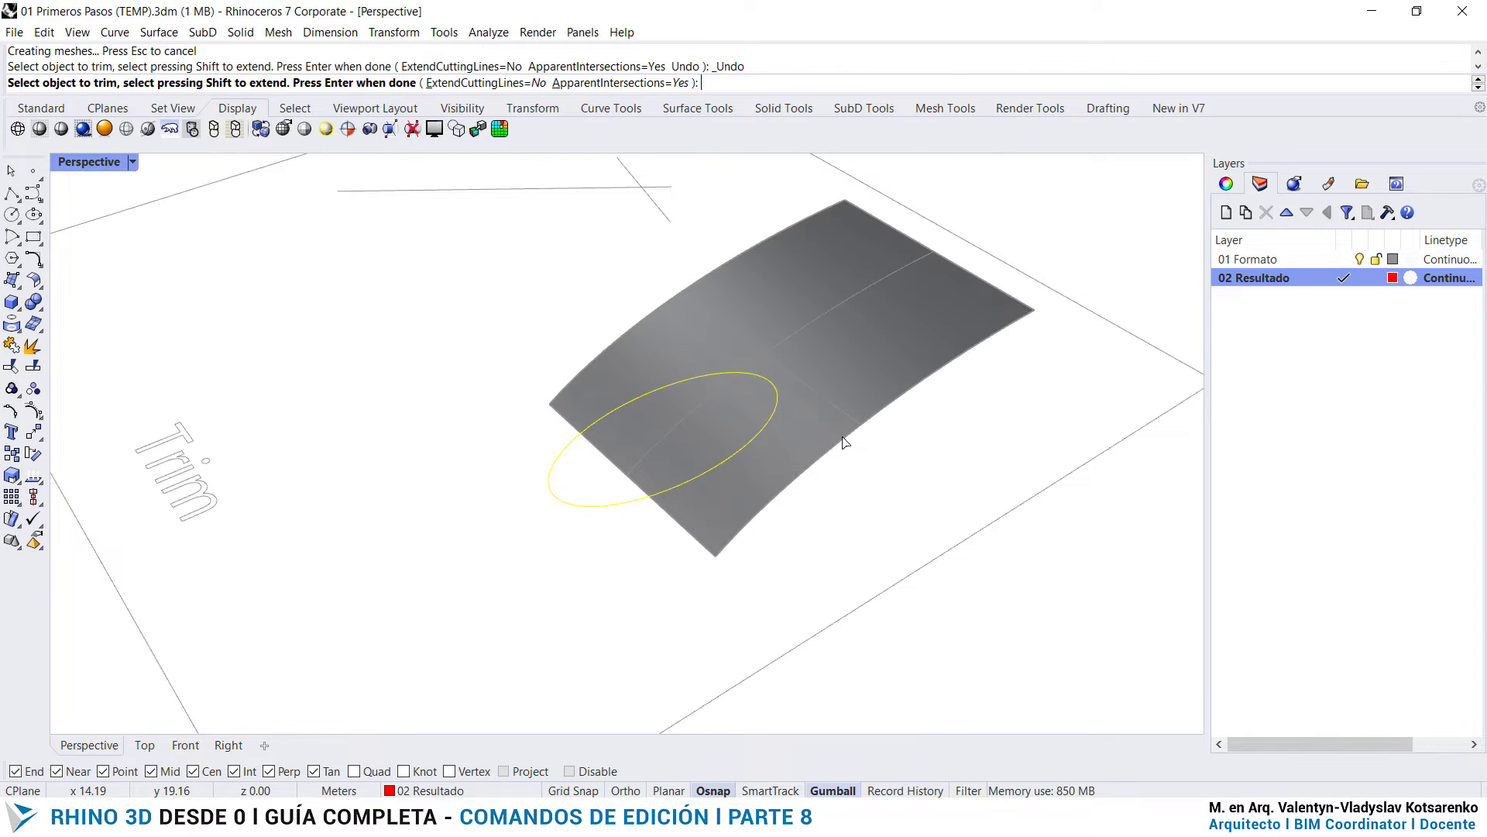
# - Trim away the part of the curved surface inside the ellipse and finish the command
pyautogui.click(685, 430)
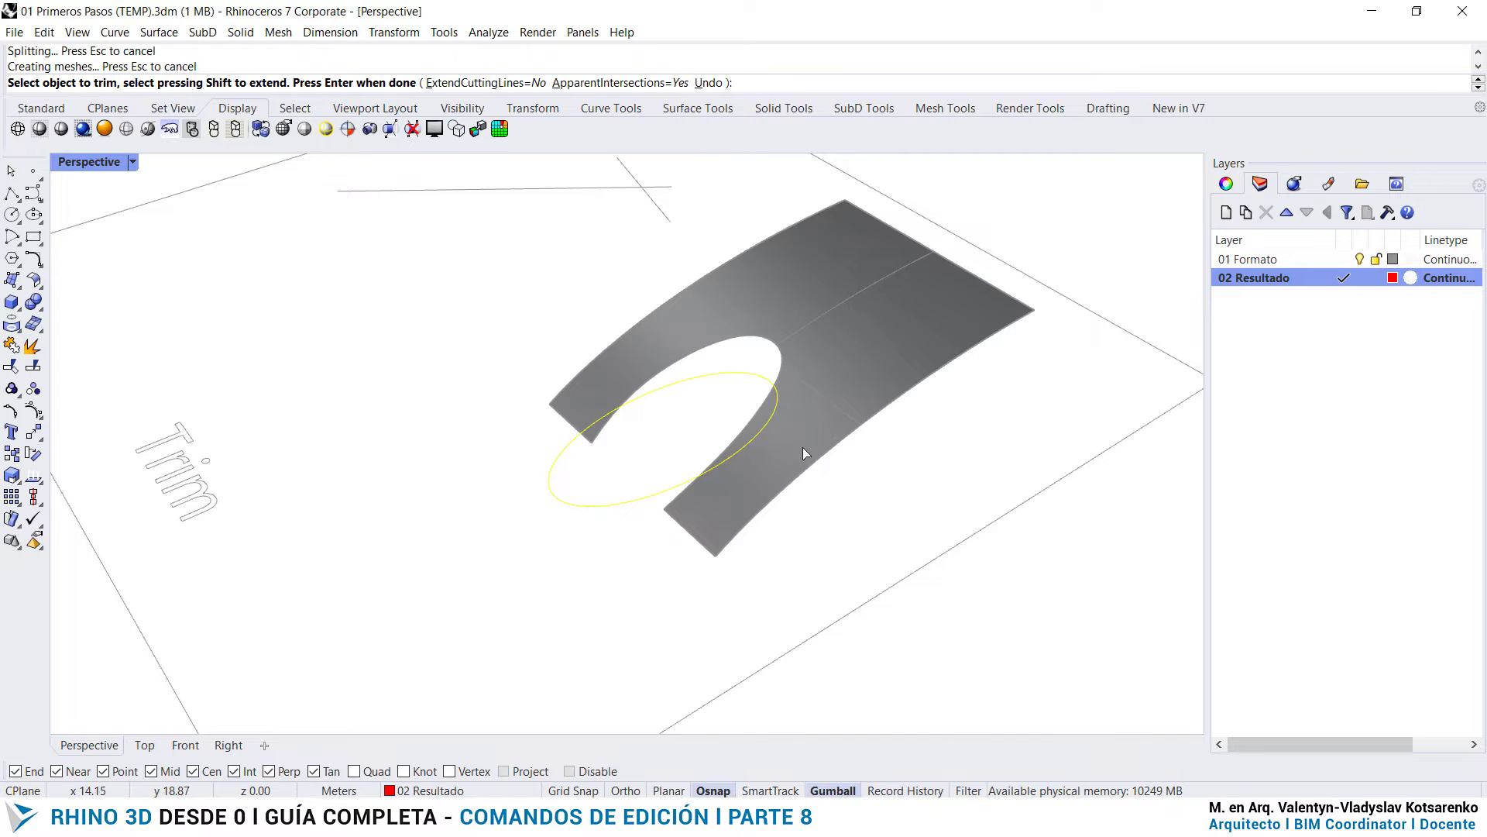
pyautogui.moveTo(684, 379); pyautogui.dragTo(527, 479, button='right')
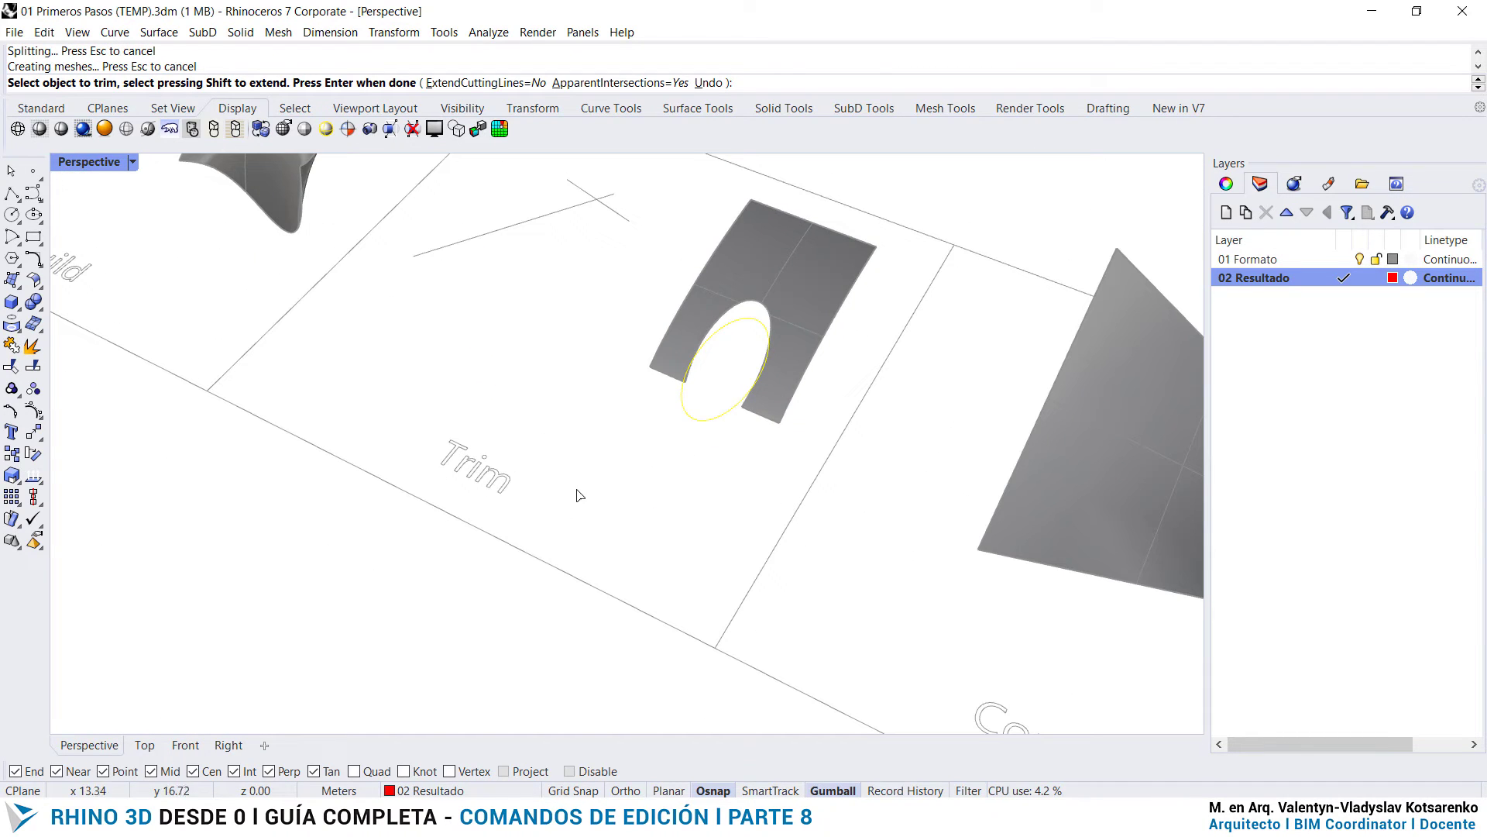
pyautogui.press('Return')
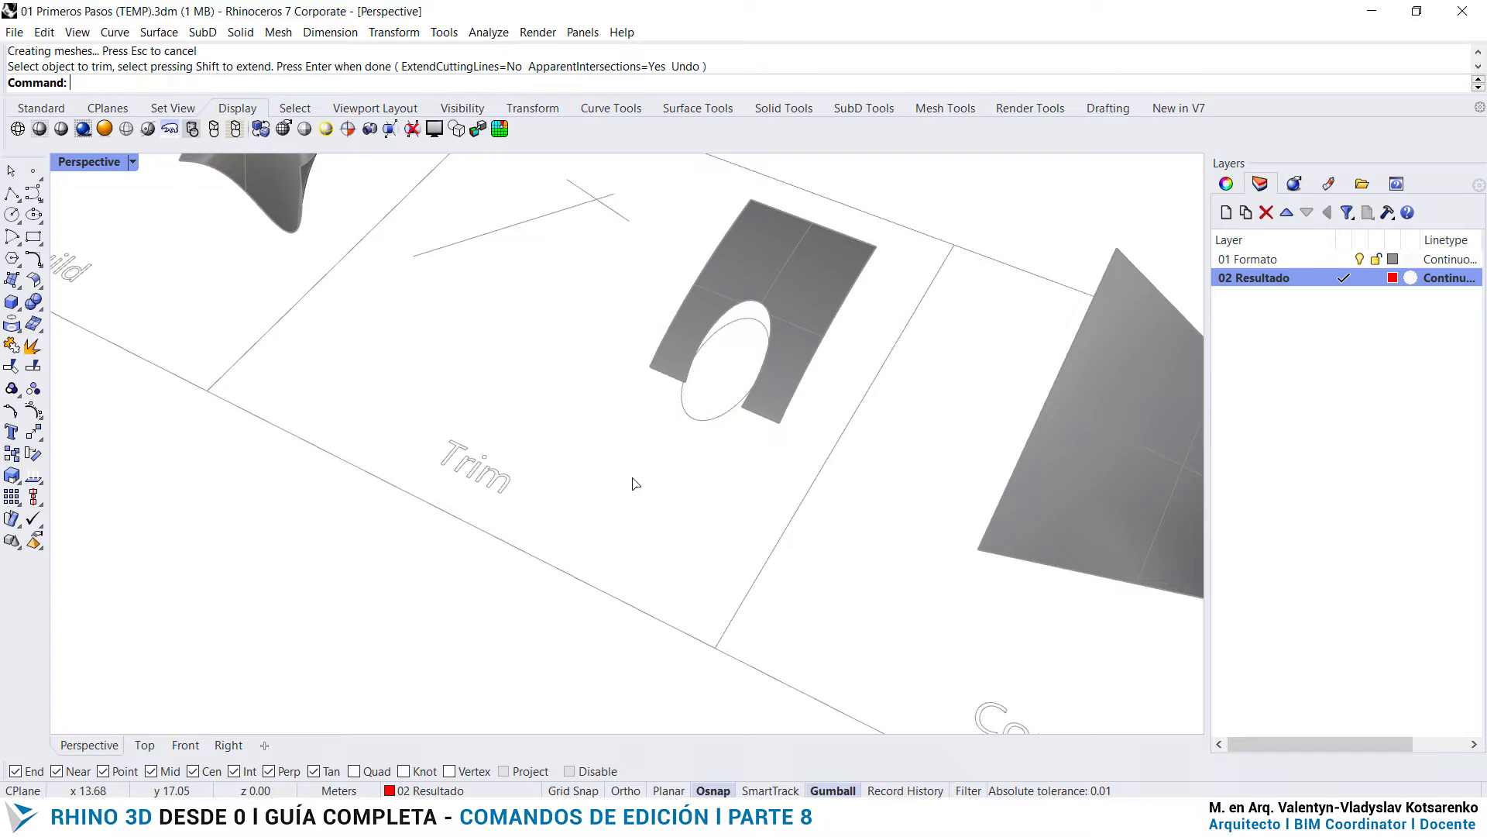
pyautogui.scroll(-5, 542, 313)
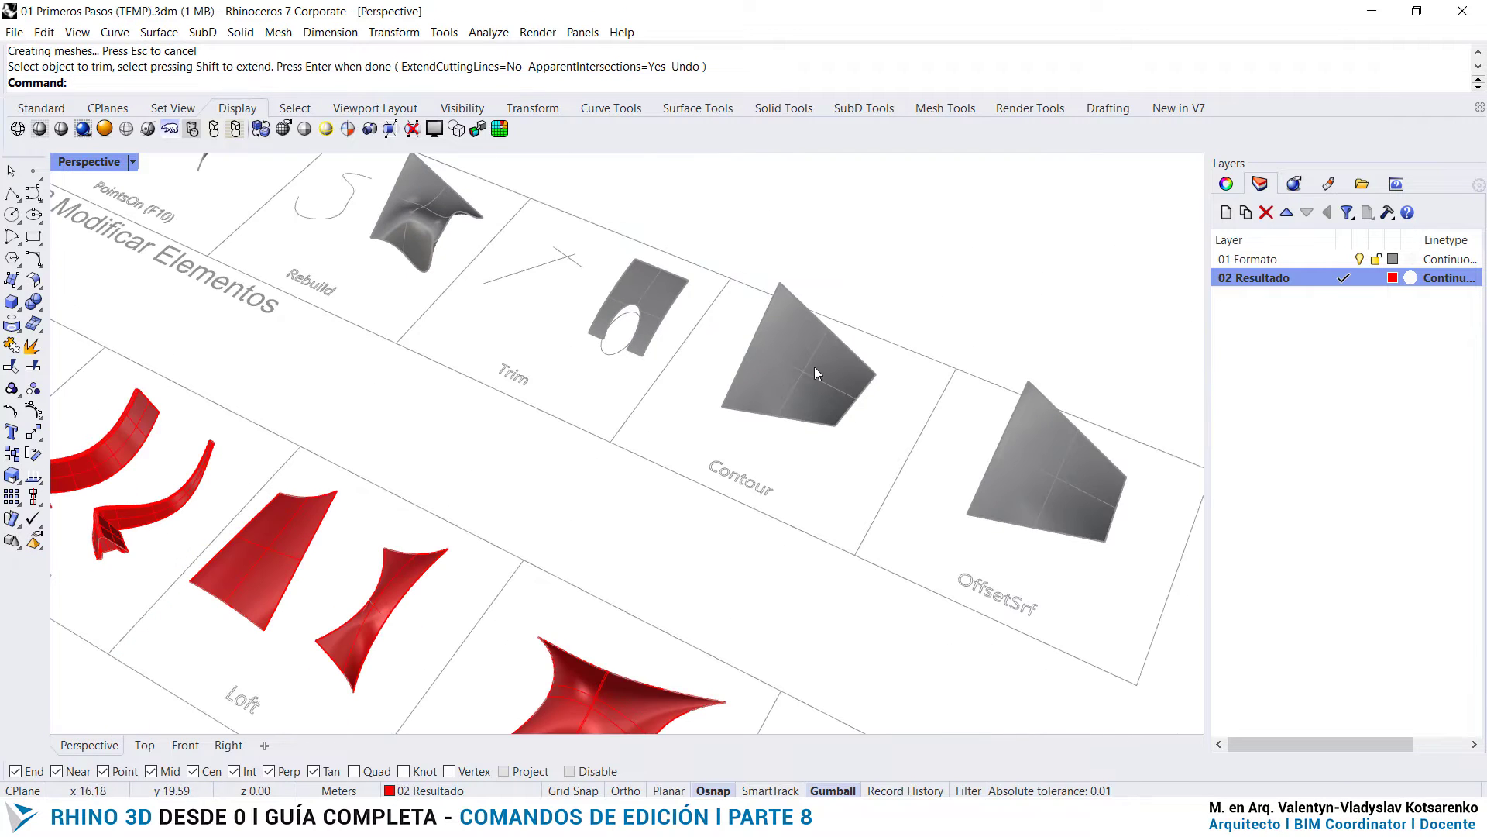
pyautogui.scroll(4, 946, 454)
pyautogui.moveTo(720, 443)
pyautogui.mouseDown(button='right')
pyautogui.moveTo(793, 448)
pyautogui.moveTo(813, 422)
pyautogui.moveTo(704, 448)
pyautogui.mouseUp(button='right')
pyautogui.scroll(2, 847, 369)
pyautogui.click(569, 361)
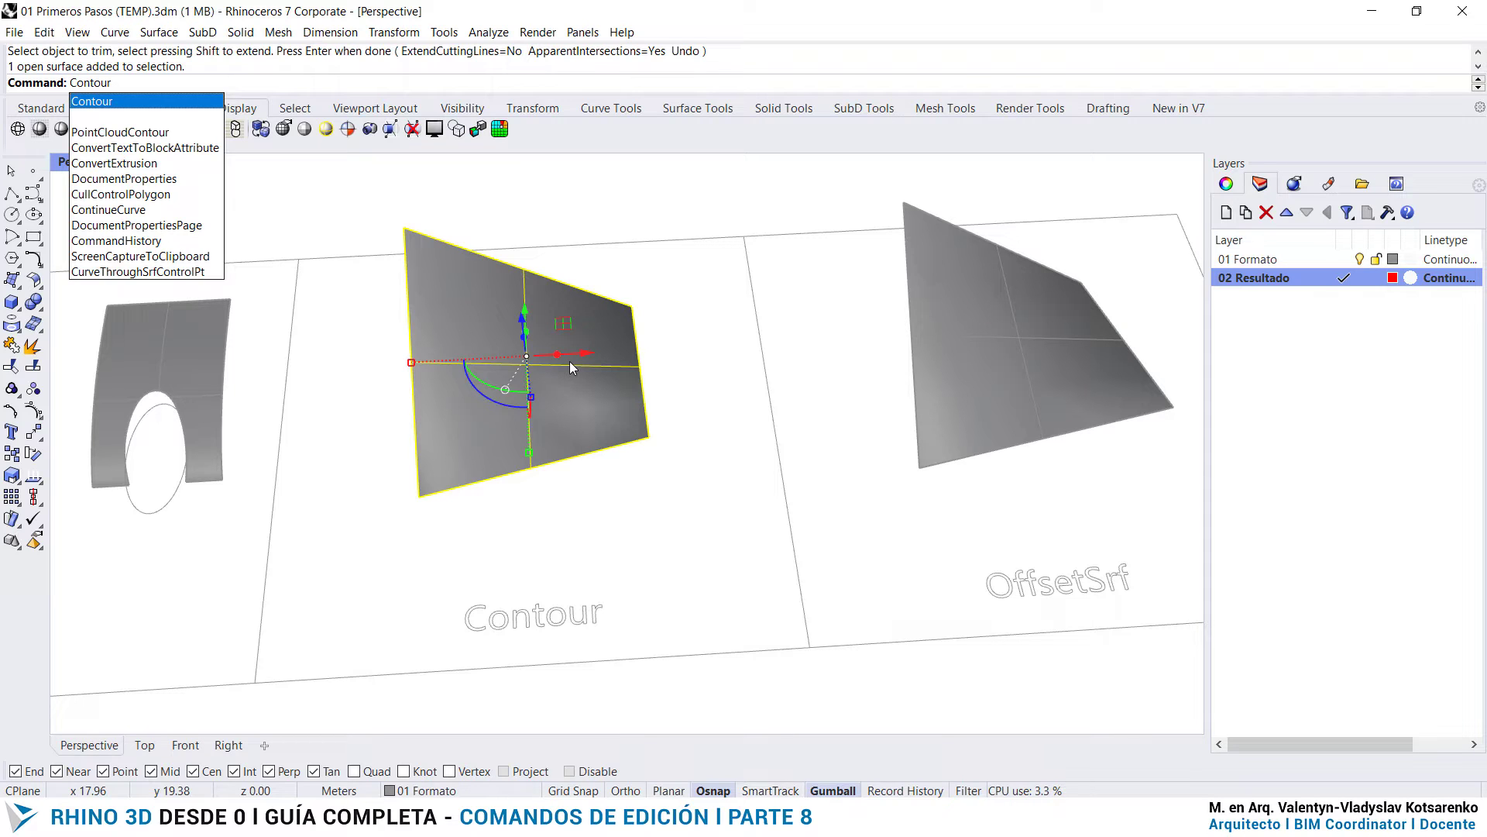
pyautogui.press('Return')
pyautogui.press('Escape')
pyautogui.press('Escape')
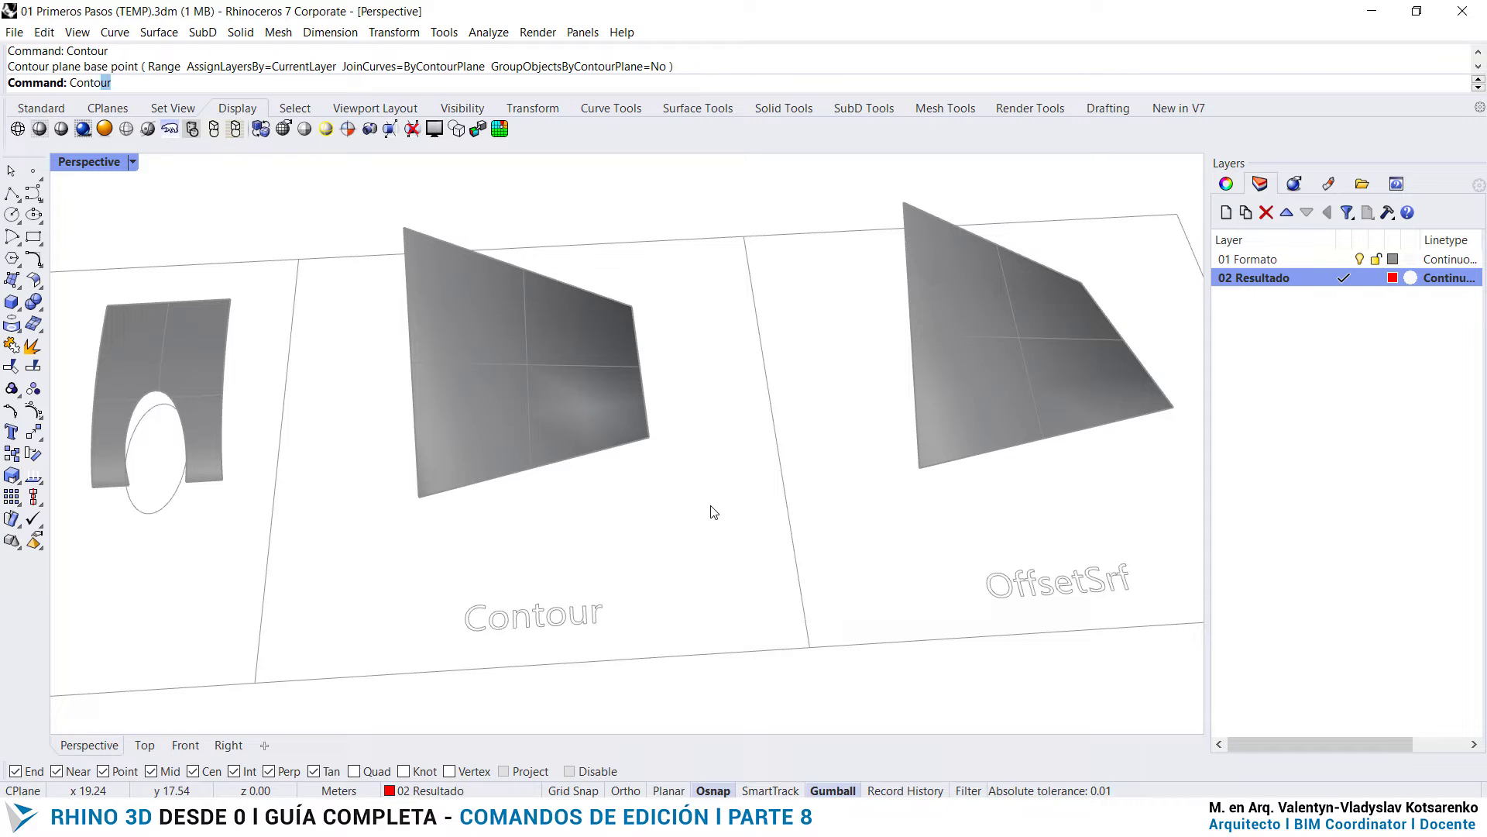
pyautogui.press('Return')
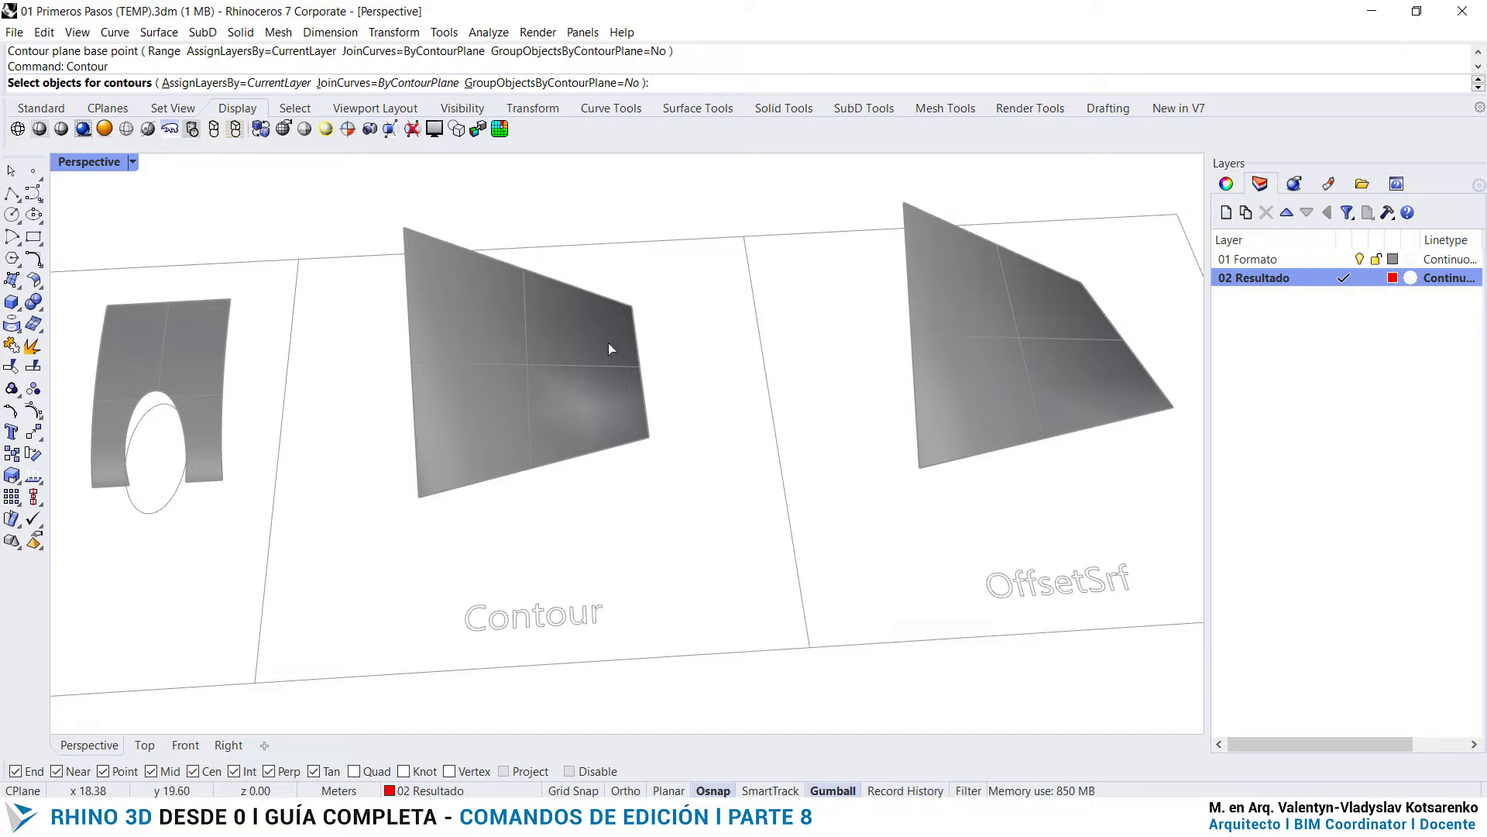
pyautogui.click(609, 344)
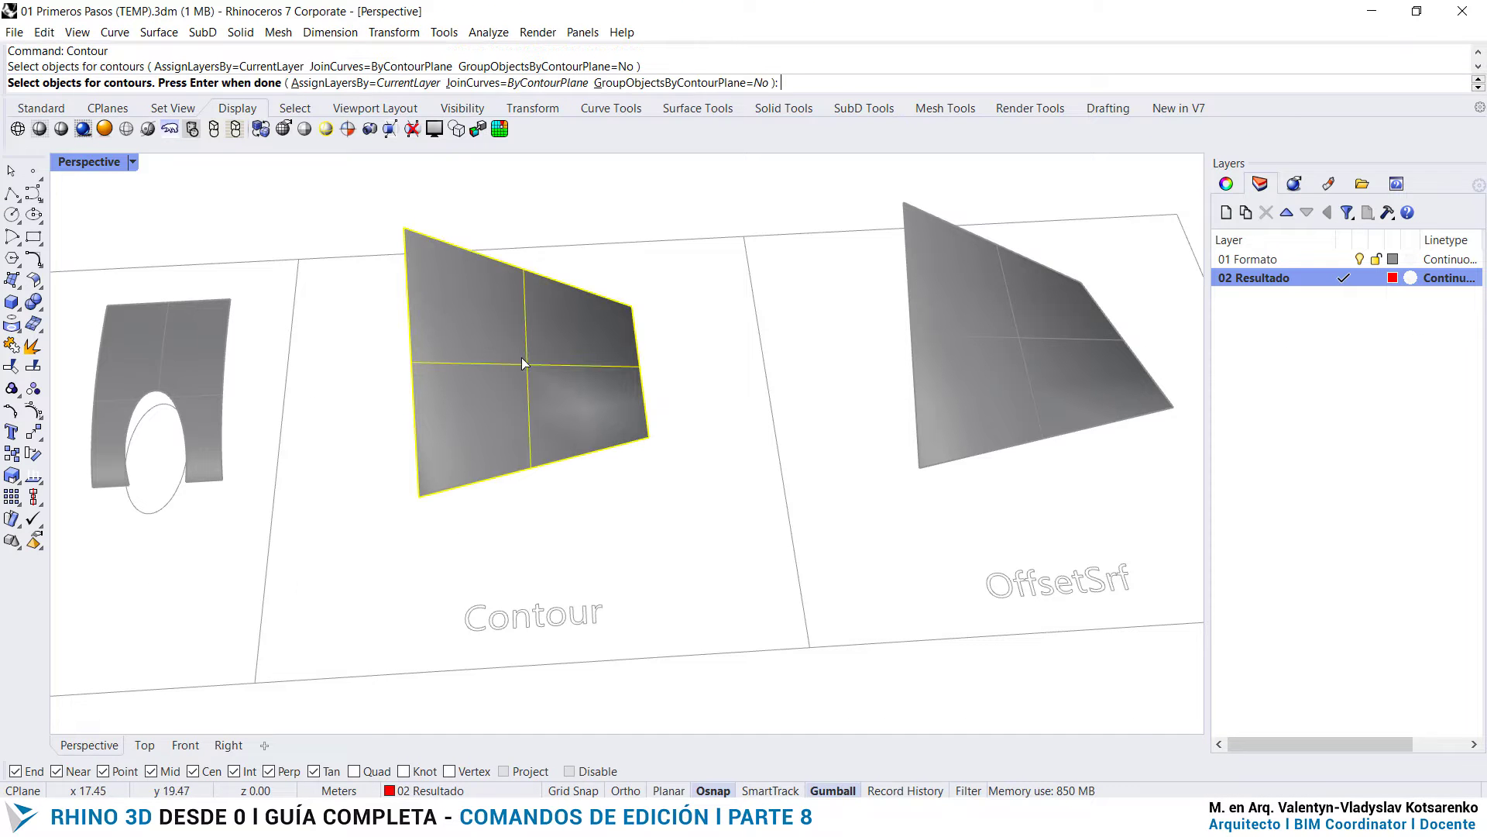
pyautogui.press('Return')
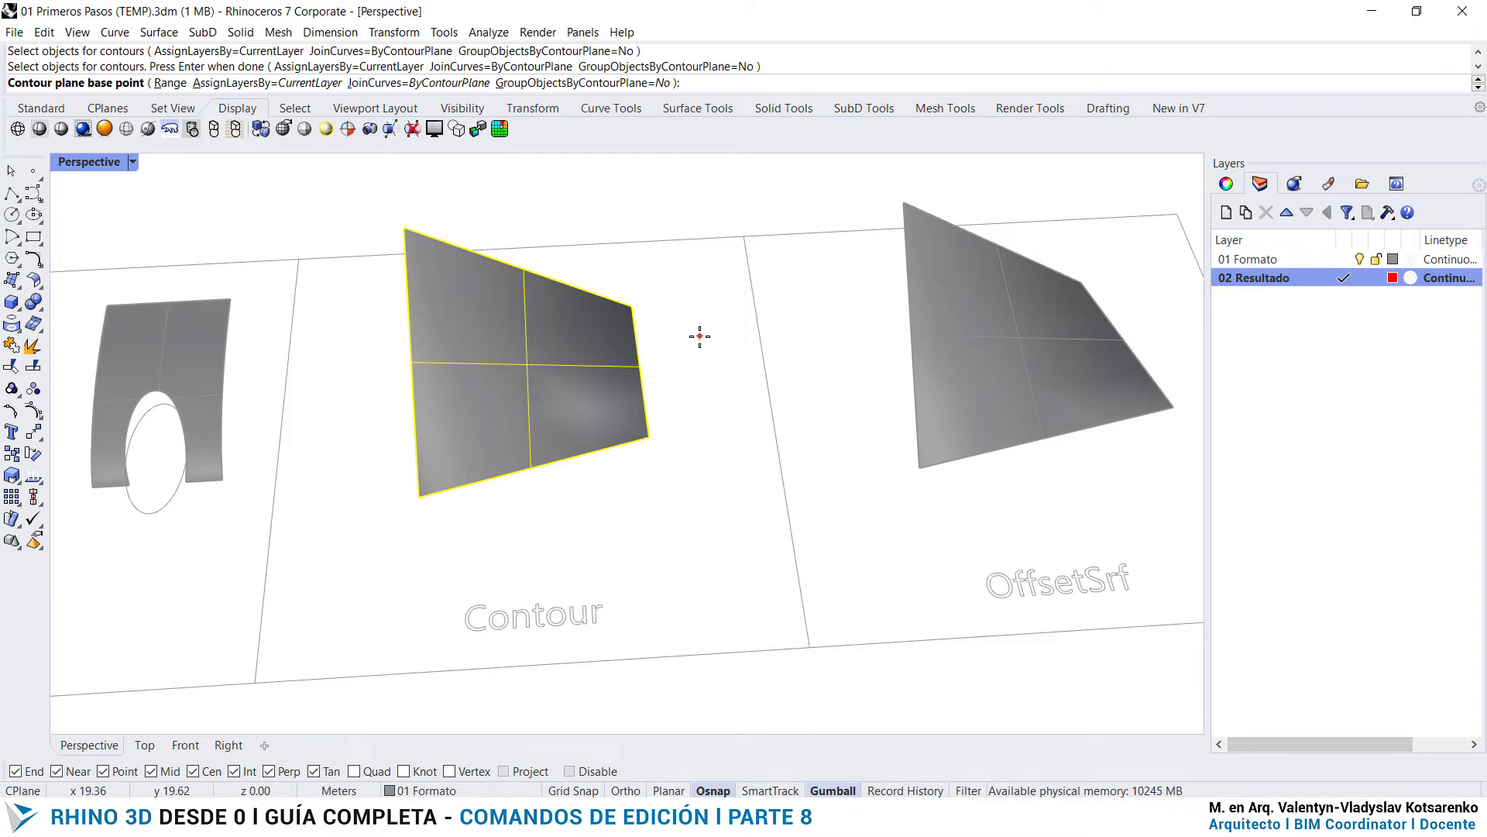
pyautogui.press('Escape')
pyautogui.click(564, 368)
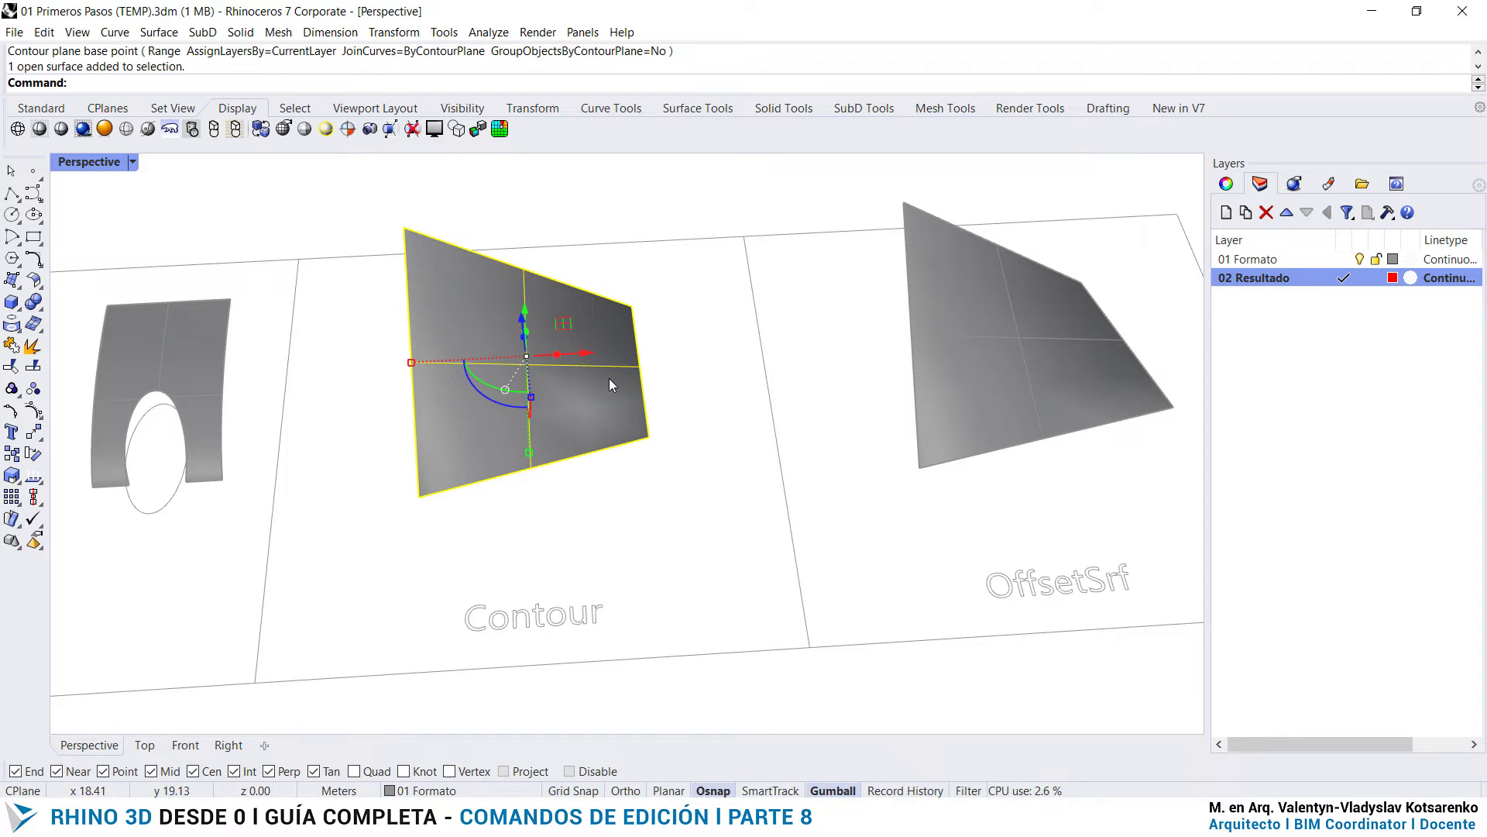
pyautogui.press('Escape')
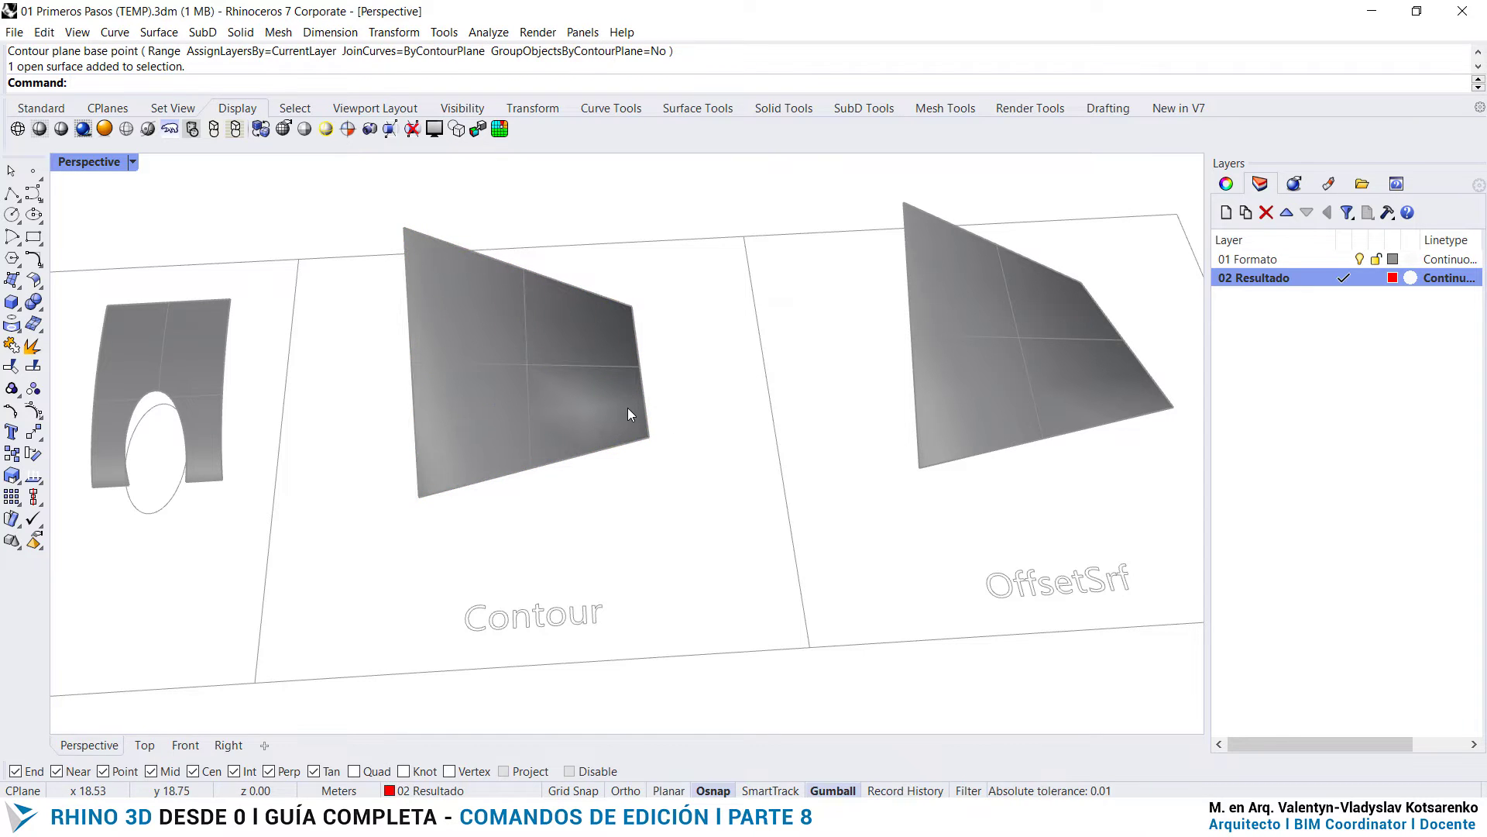
# - Contour the surface above the Contour label every 0.15 m, from a base point in front of it along an Ortho-constrained perpendicular direction
pyautogui.click(628, 414)
pyautogui.write('C')
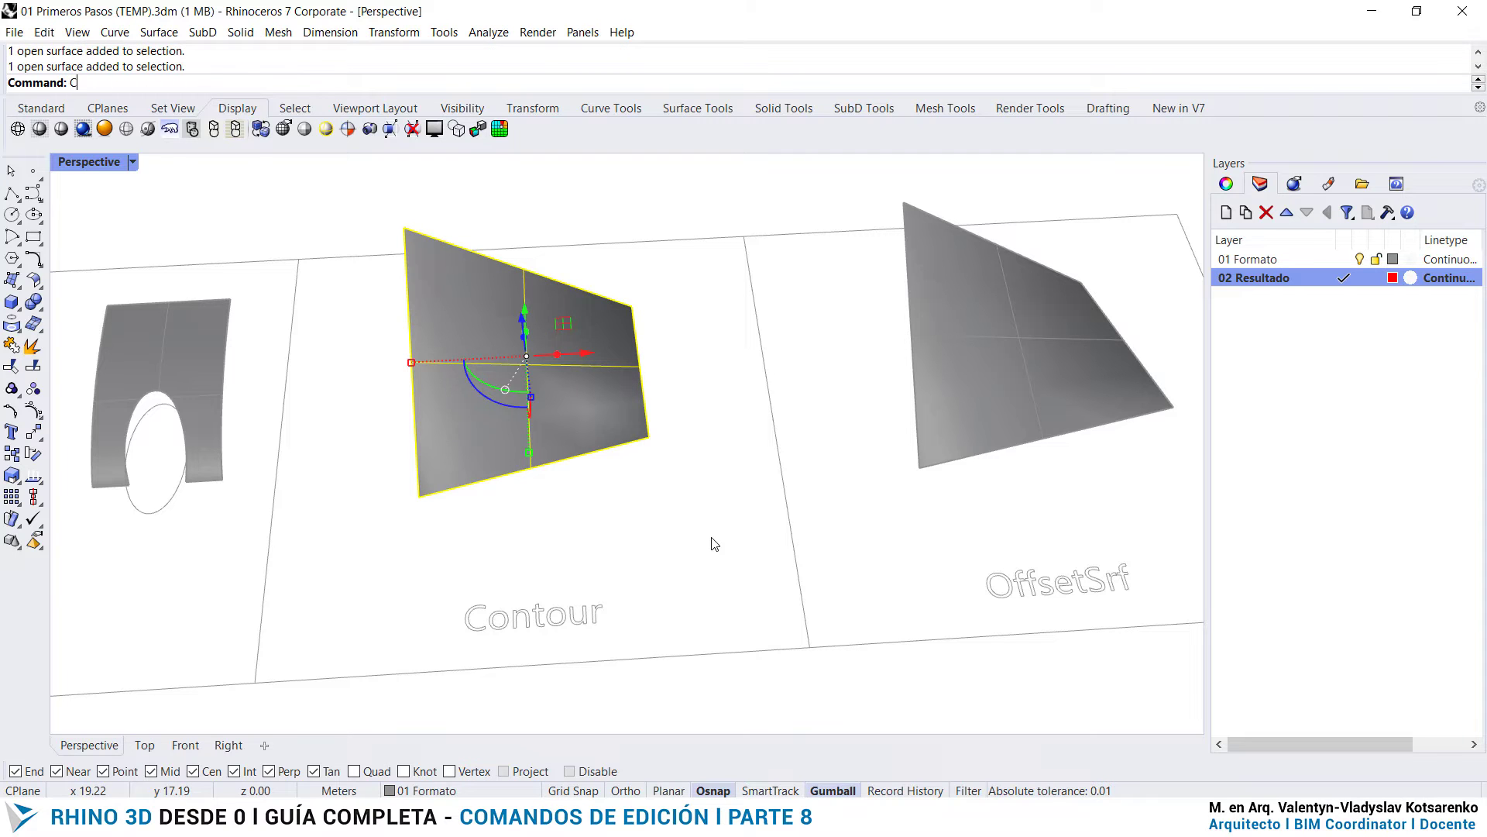
pyautogui.write('ontour')
pyautogui.press('Return')
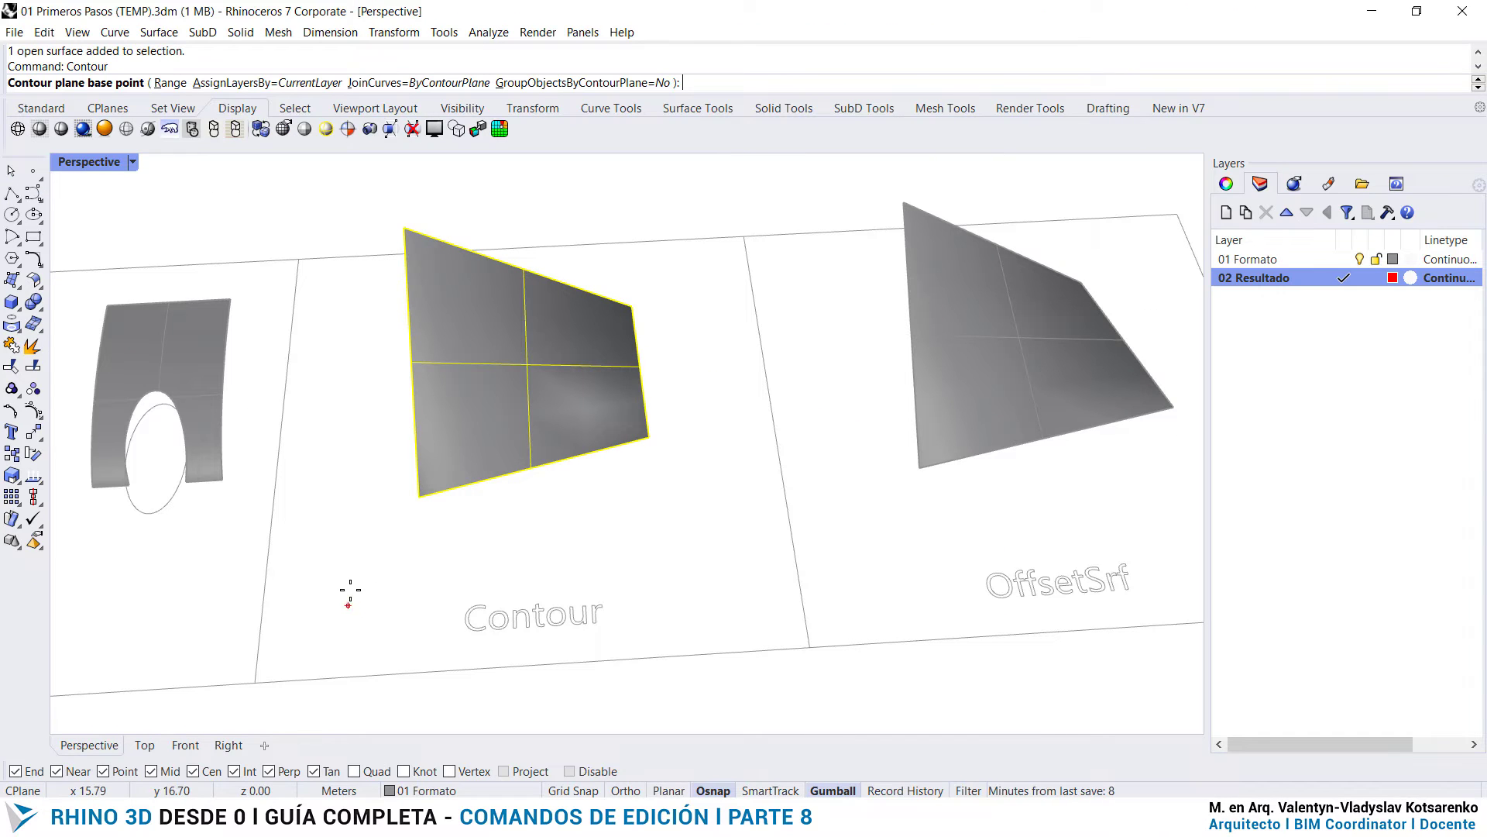
pyautogui.click(346, 600)
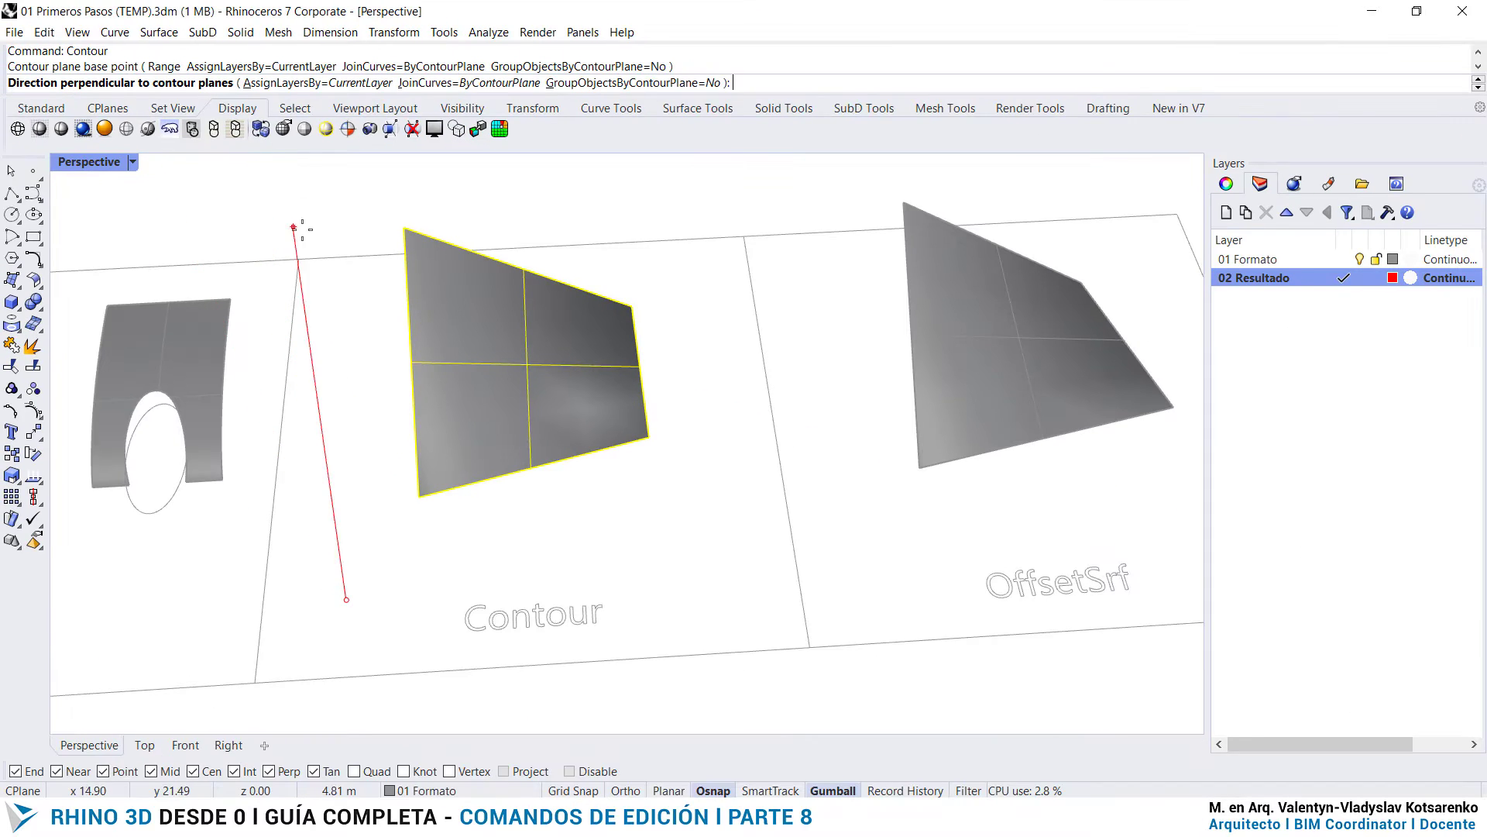
pyautogui.press('F8')
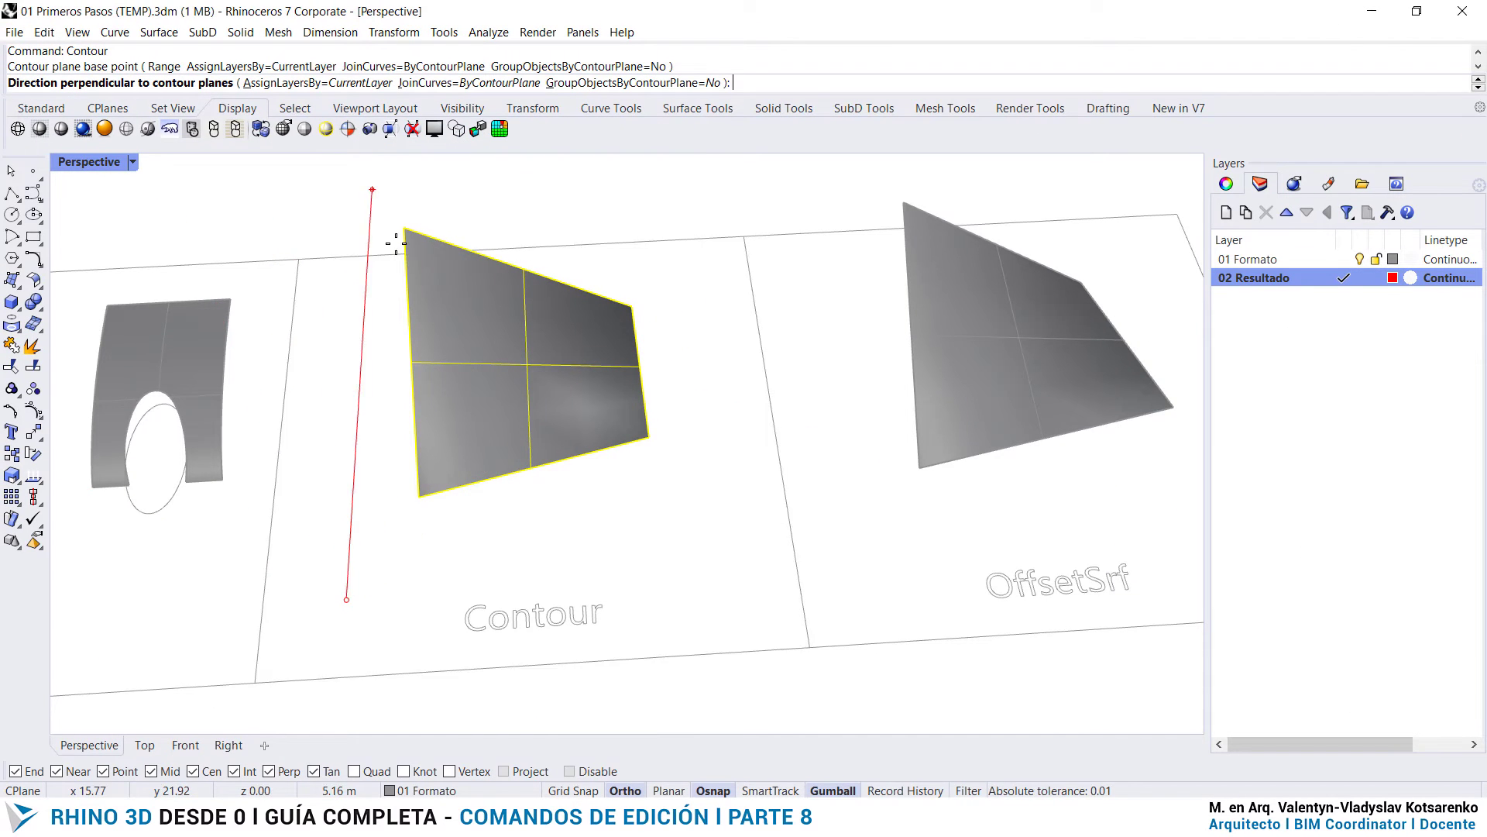
pyautogui.click(371, 278)
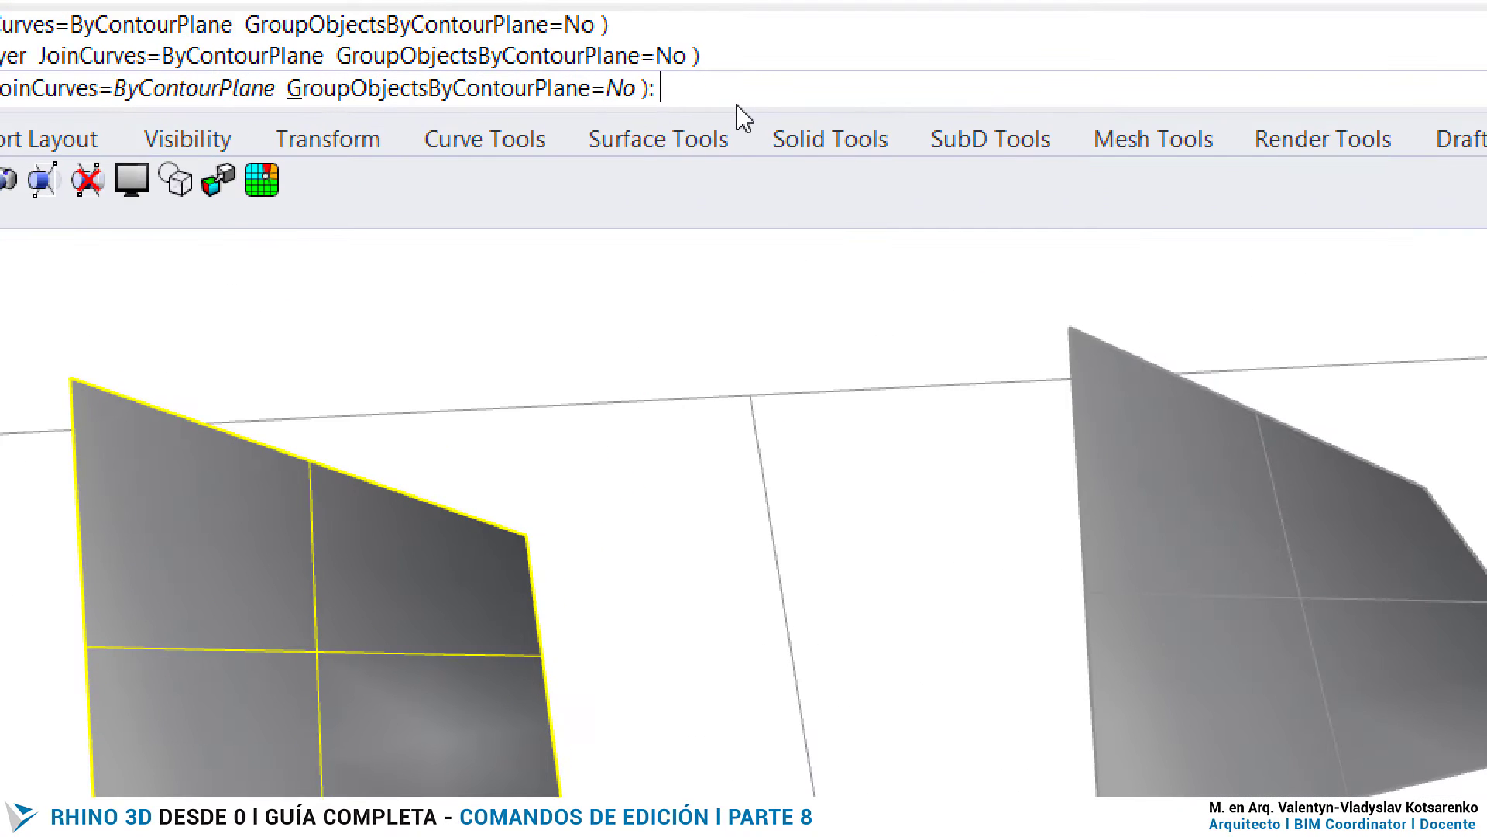
pyautogui.write('.15')
pyautogui.press('Return')
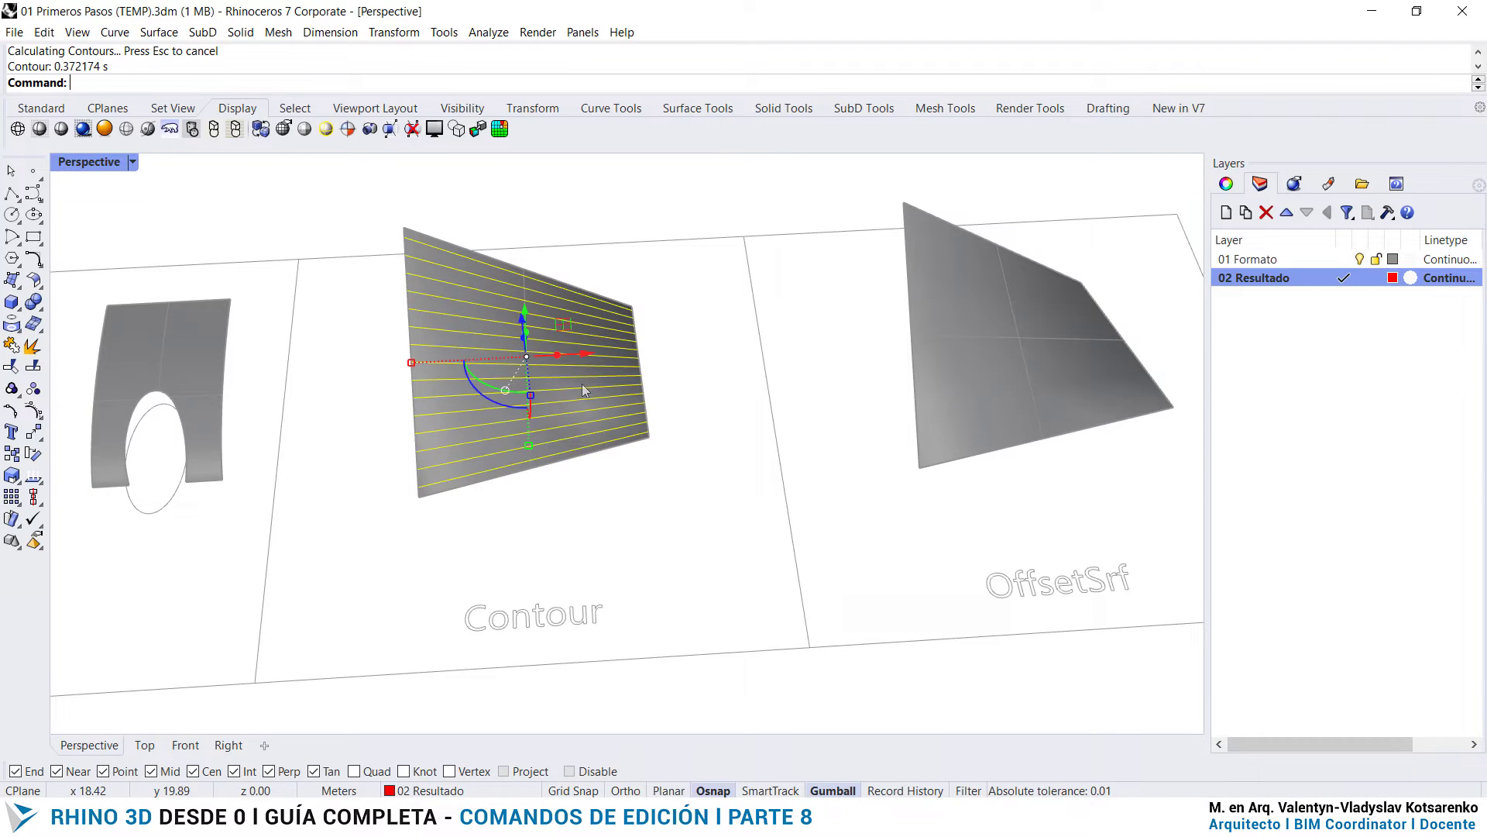
# - Delete the original contoured surface, keeping only its contour curves
pyautogui.moveTo(585, 389); pyautogui.dragTo(446, 353, button='right')
pyautogui.moveTo(843, 285); pyautogui.dragTo(675, 491, button='right')
pyautogui.click(789, 404)
pyautogui.click(761, 375)
pyautogui.press('Delete')
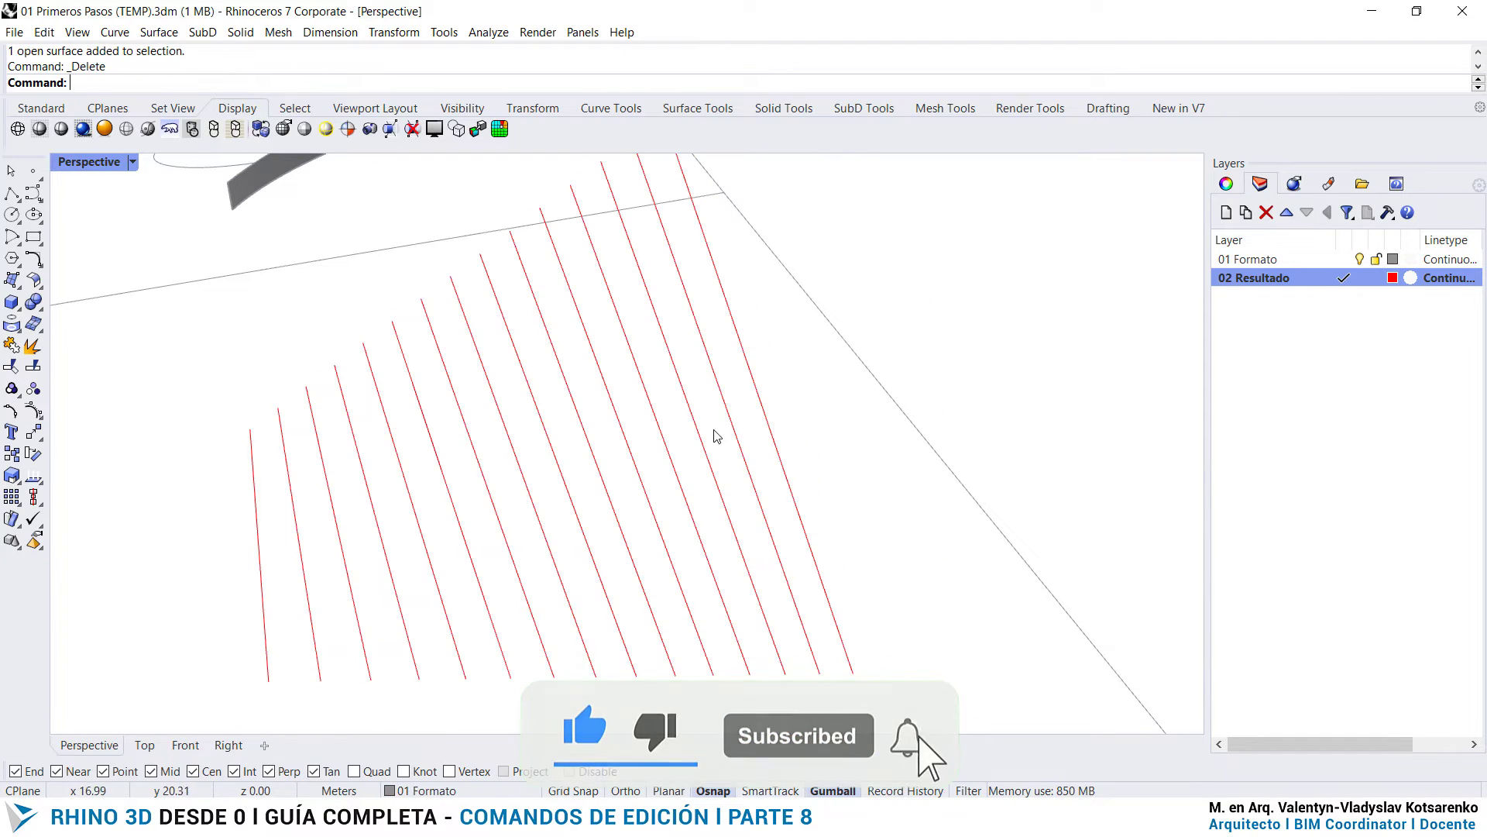
# - Examine the contour lines by selecting several of them individually, then clear the selection
pyautogui.moveTo(509, 572); pyautogui.dragTo(725, 468, button='right')
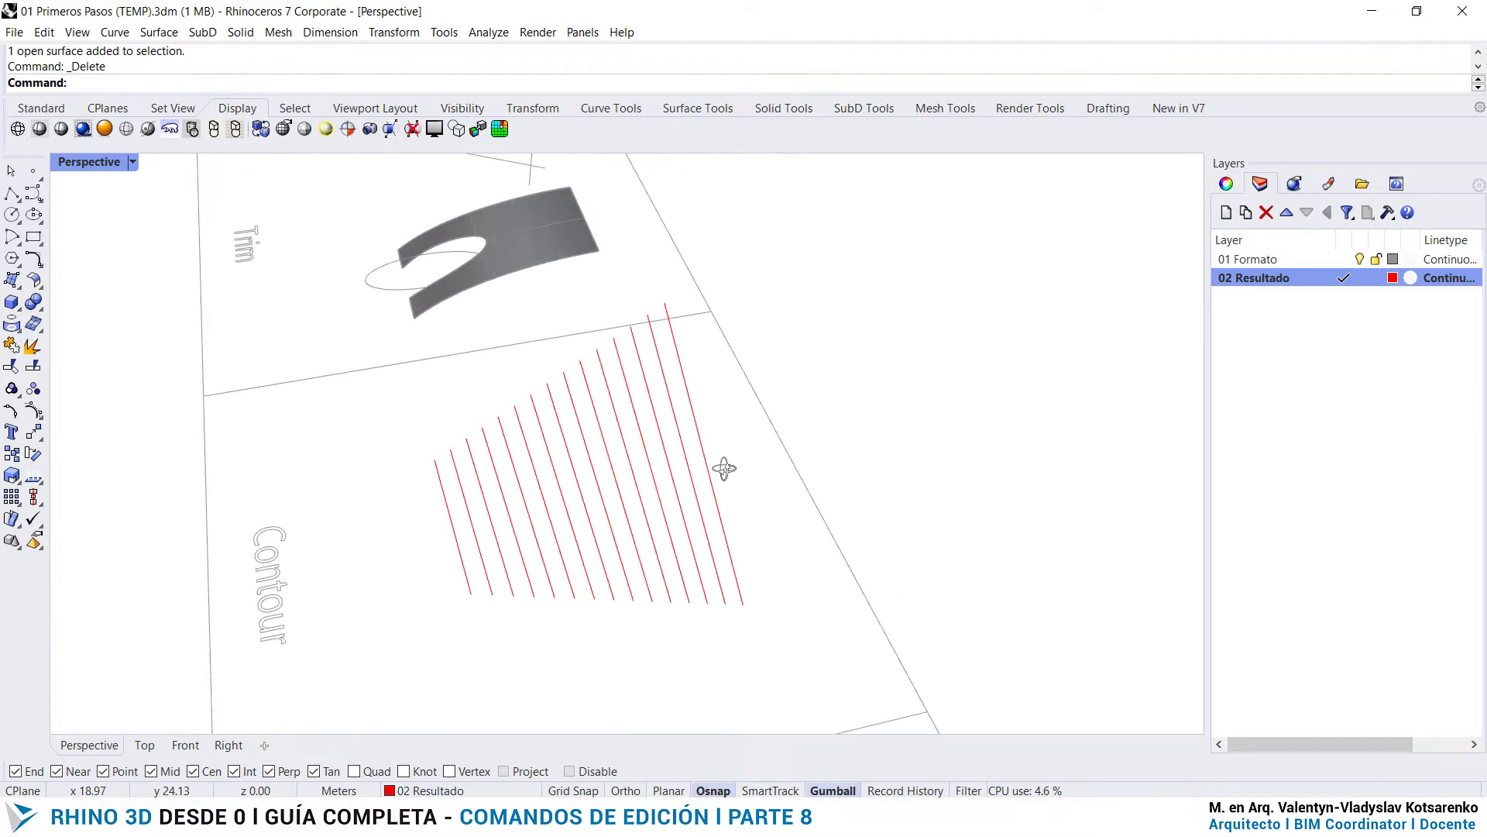
pyautogui.scroll(5, 558, 581)
pyautogui.click(508, 535)
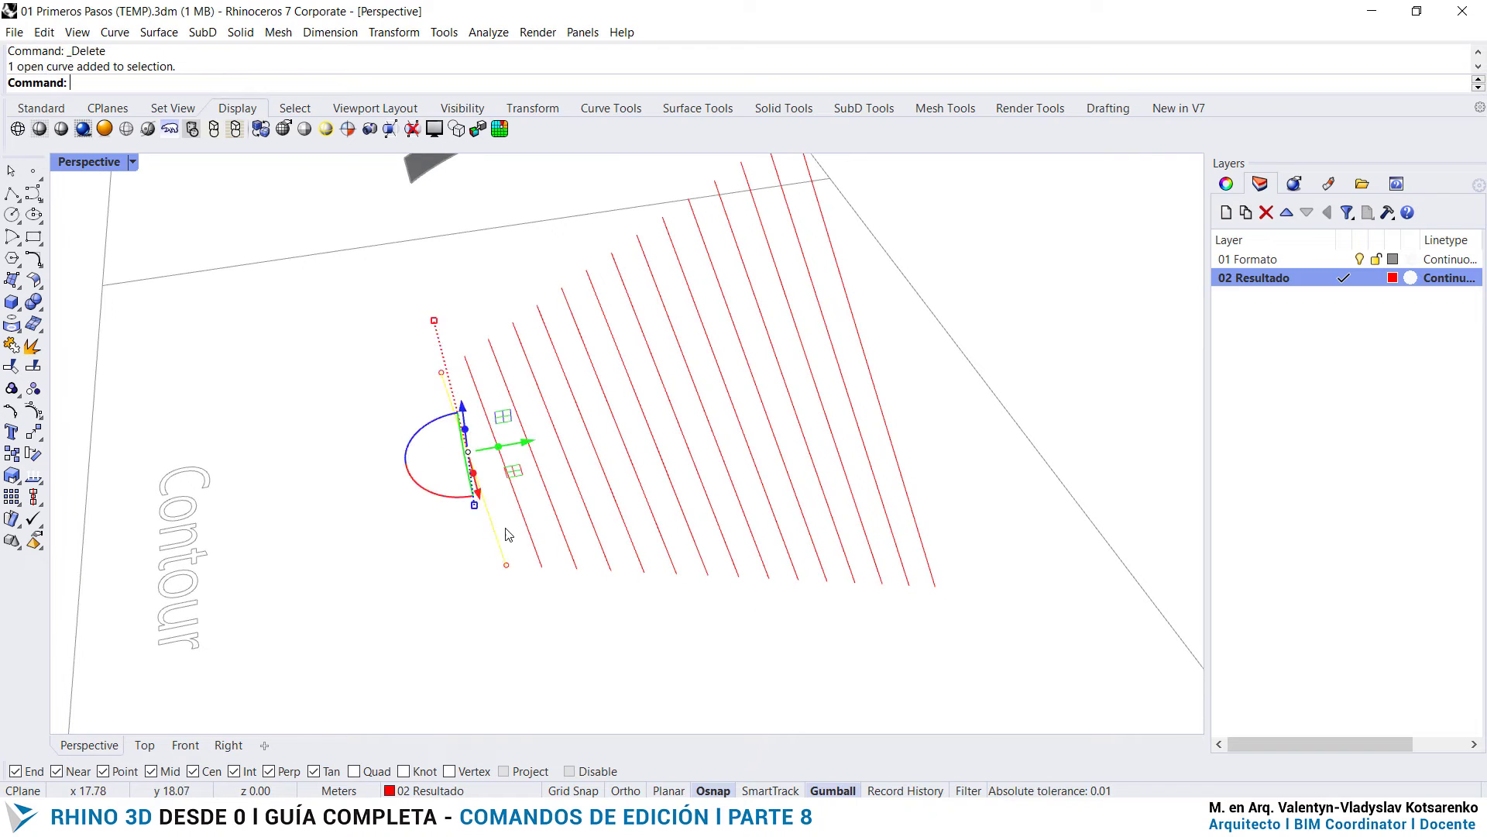
pyautogui.click(530, 535)
pyautogui.click(564, 535)
pyautogui.click(637, 611)
pyautogui.scroll(-4, 538, 491)
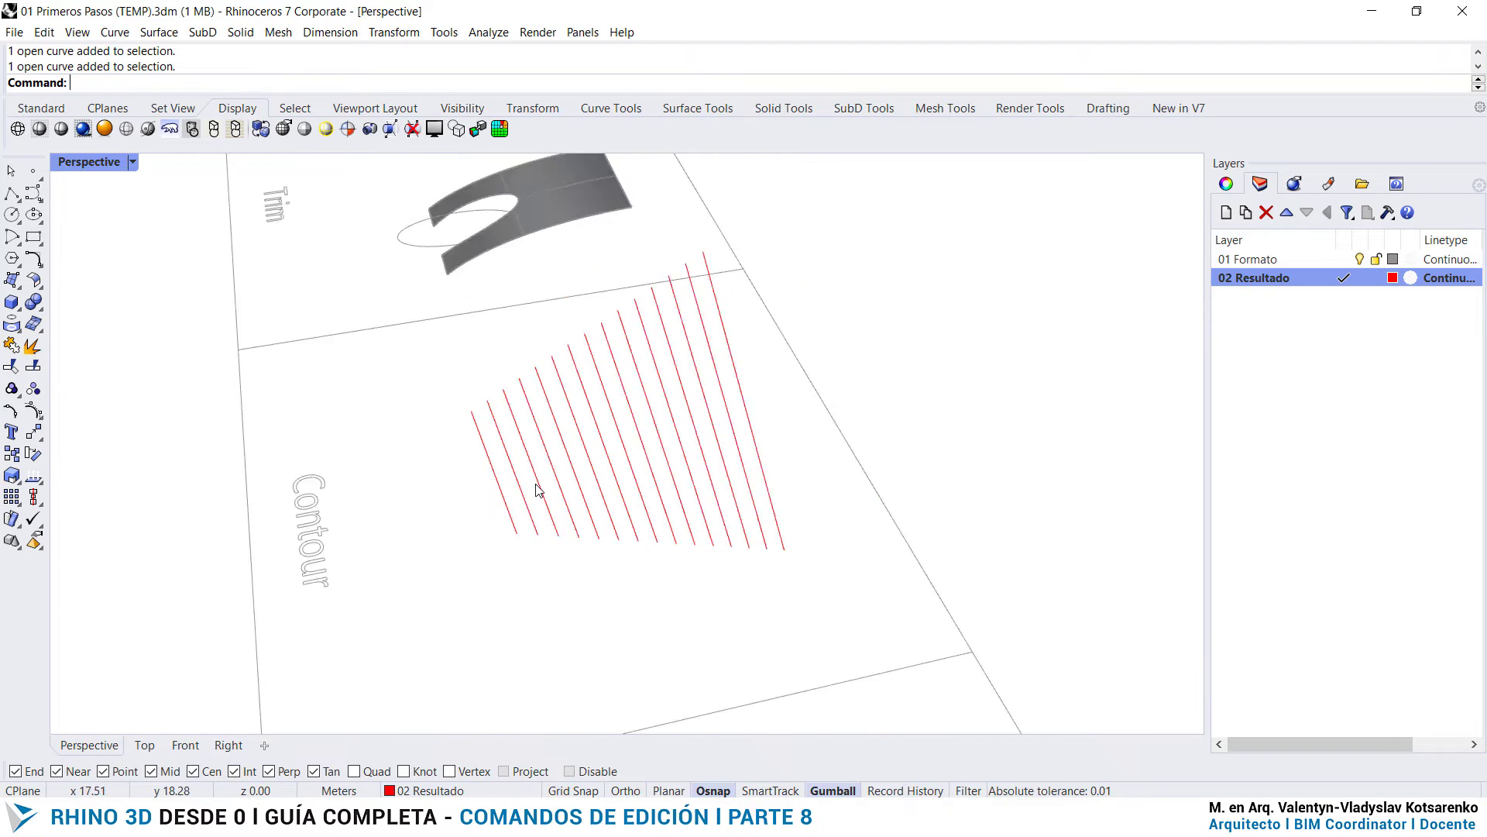
pyautogui.moveTo(537, 491); pyautogui.dragTo(769, 525, button='right')
pyautogui.keyDown('shift'); pyautogui.moveTo(1102, 515); pyautogui.dragTo(716, 453, button='right'); pyautogui.keyUp('shift')
pyautogui.moveTo(755, 437); pyautogui.dragTo(653, 434, button='right')
pyautogui.scroll(2, 648, 425)
pyautogui.click(691, 443)
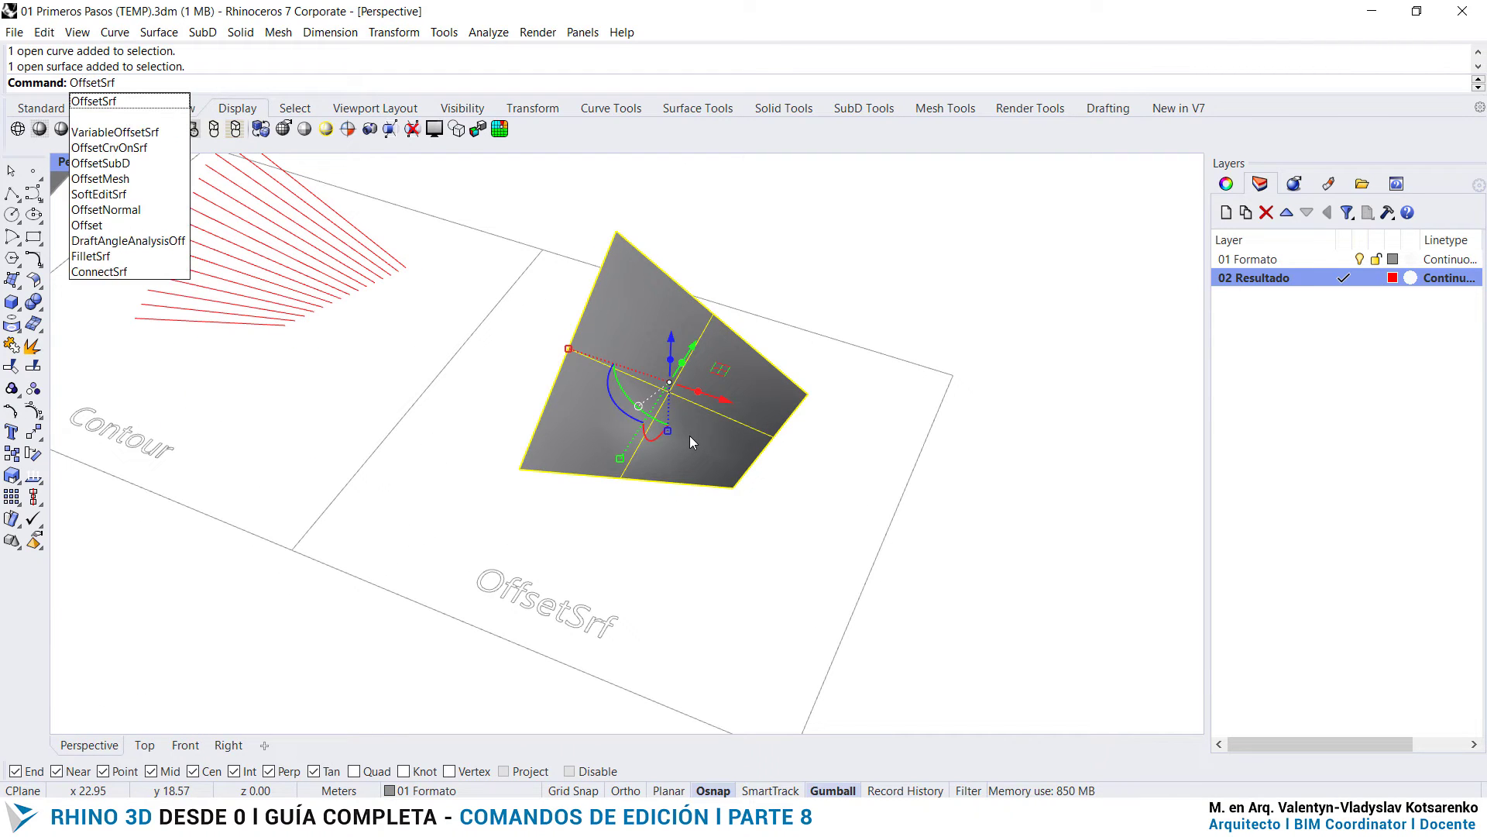
pyautogui.press('Return')
pyautogui.scroll(6, 691, 435)
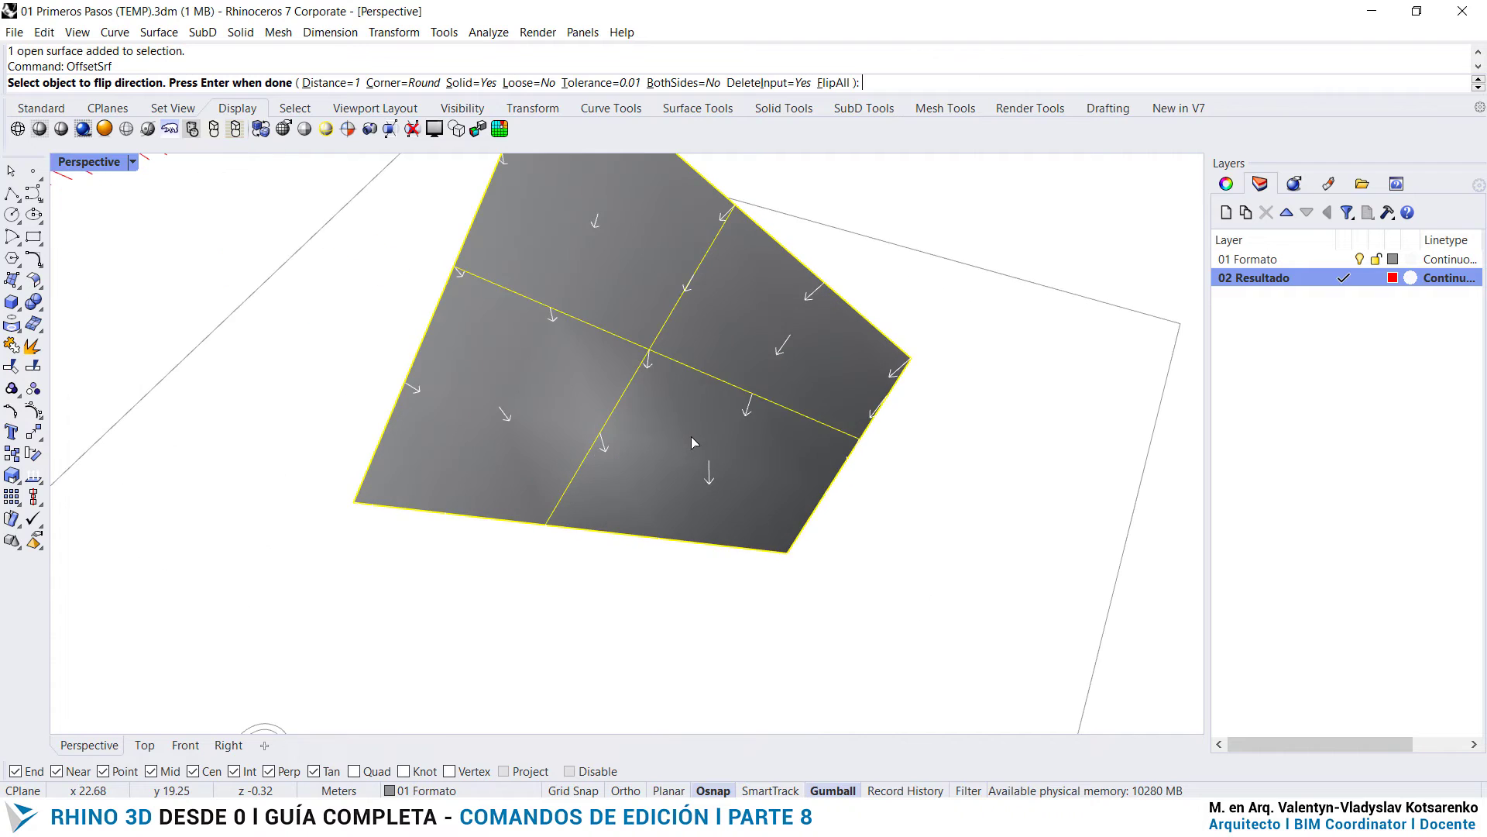
pyautogui.moveTo(724, 488); pyautogui.dragTo(730, 437, button='right')
pyautogui.scroll(-4, 705, 327)
pyautogui.keyDown('shift'); pyautogui.moveTo(638, 332); pyautogui.dragTo(634, 373, button='right'); pyautogui.keyUp('shift')
pyautogui.scroll(2, 635, 378)
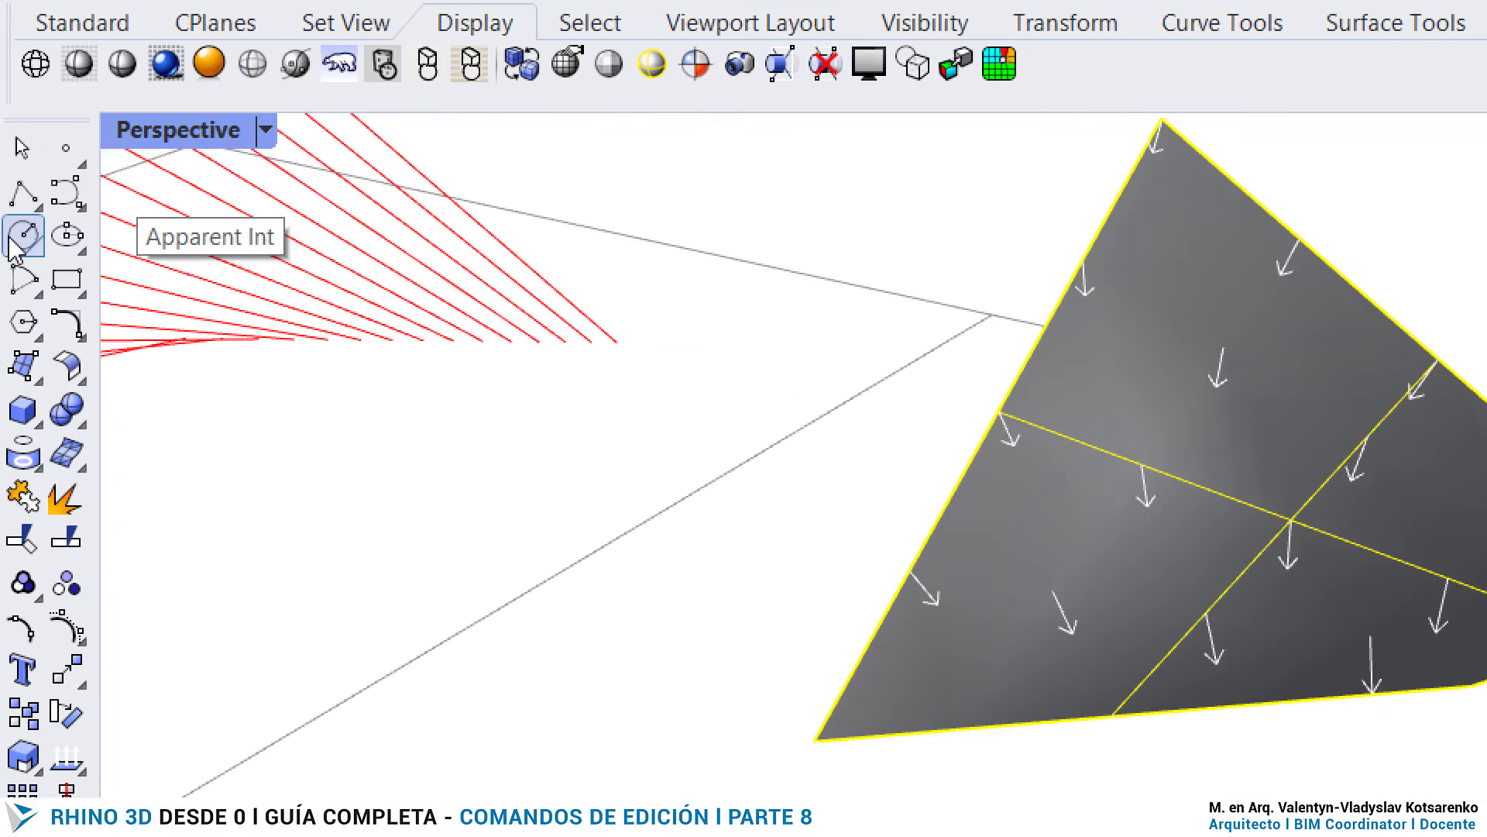
pyautogui.click(81, 207)
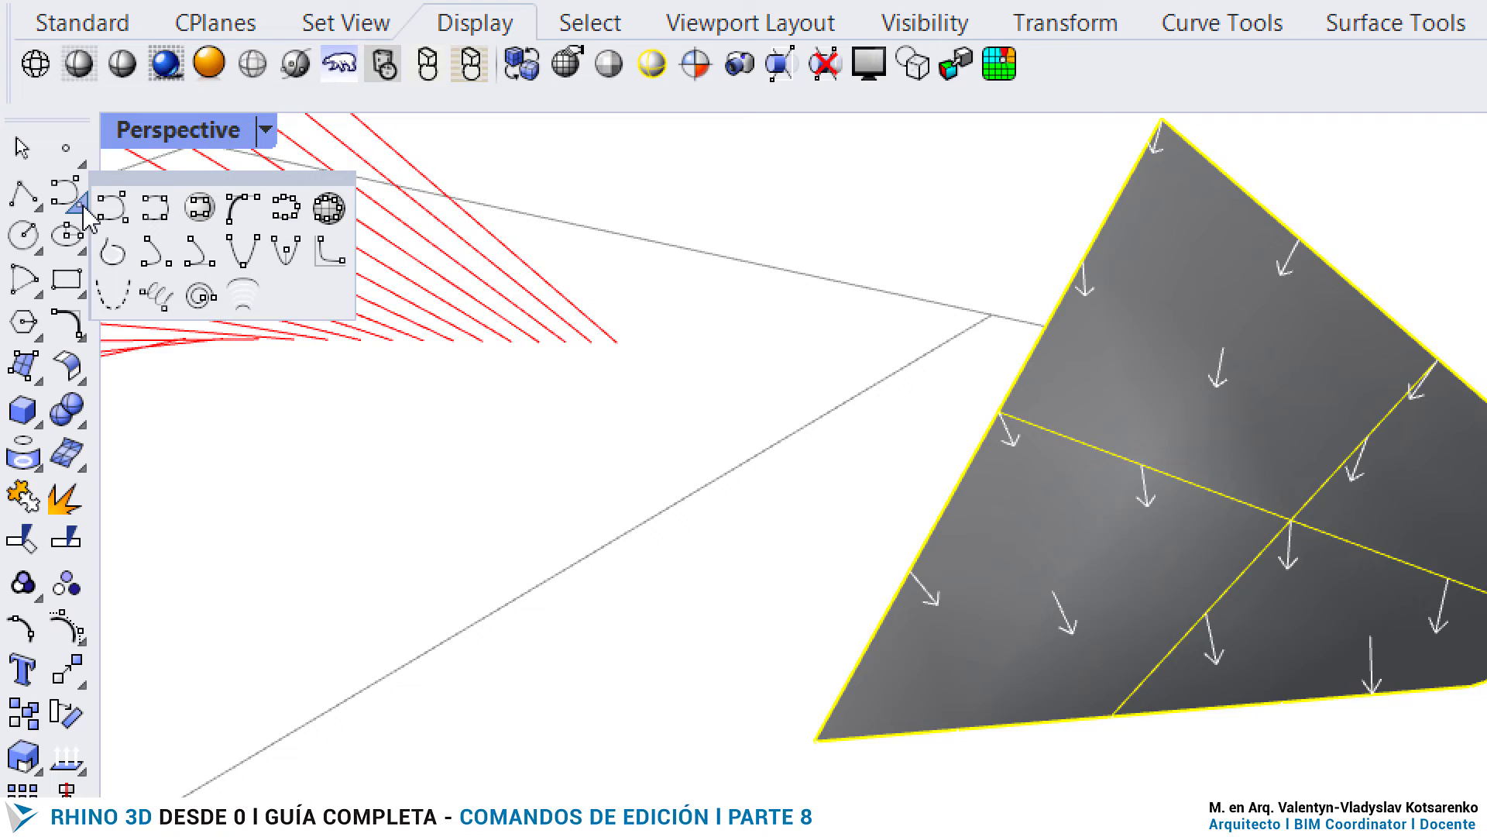
pyautogui.click(78, 250)
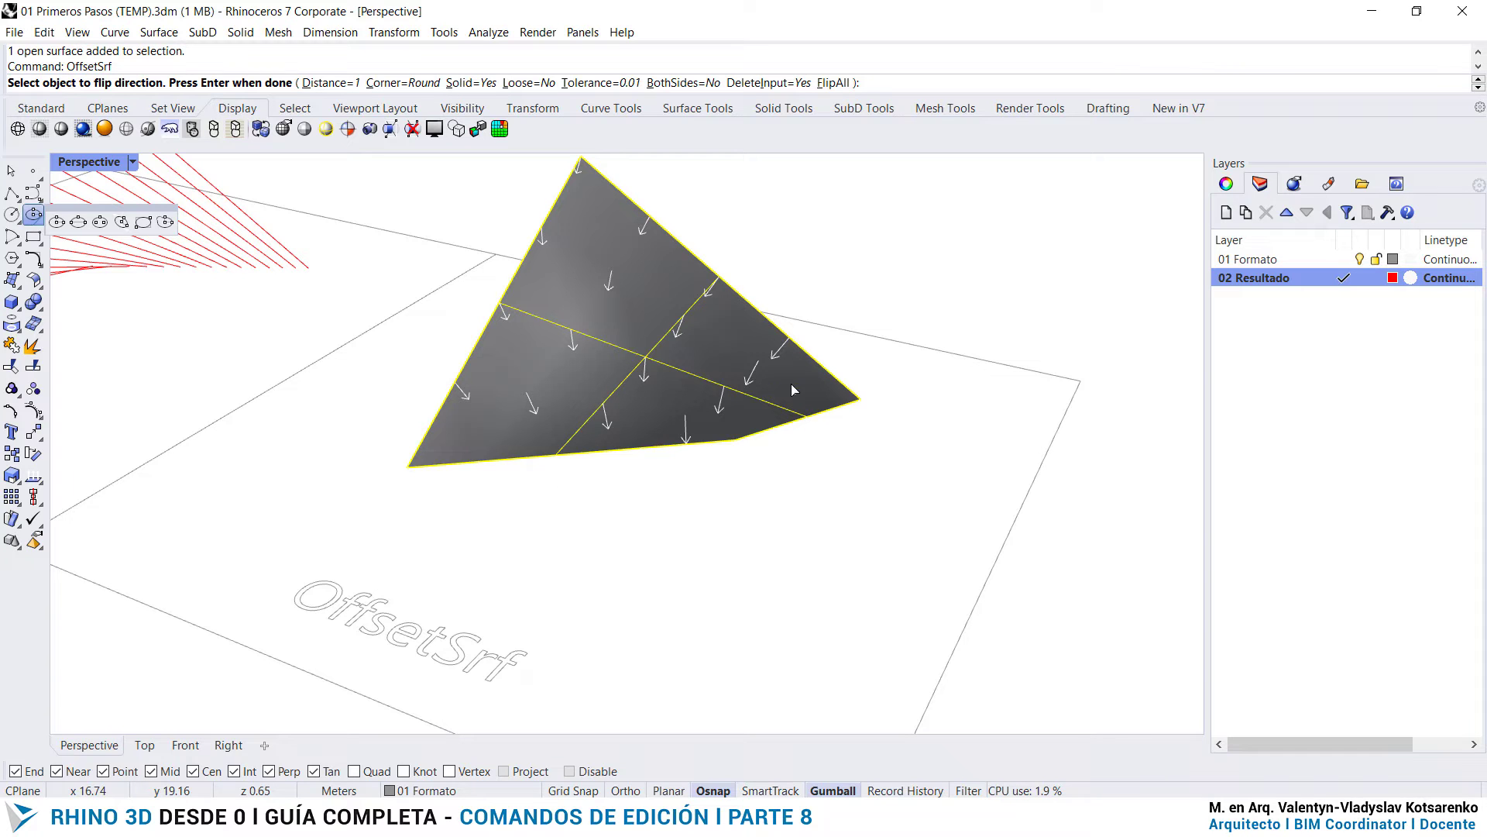
pyautogui.scroll(-3, 734, 423)
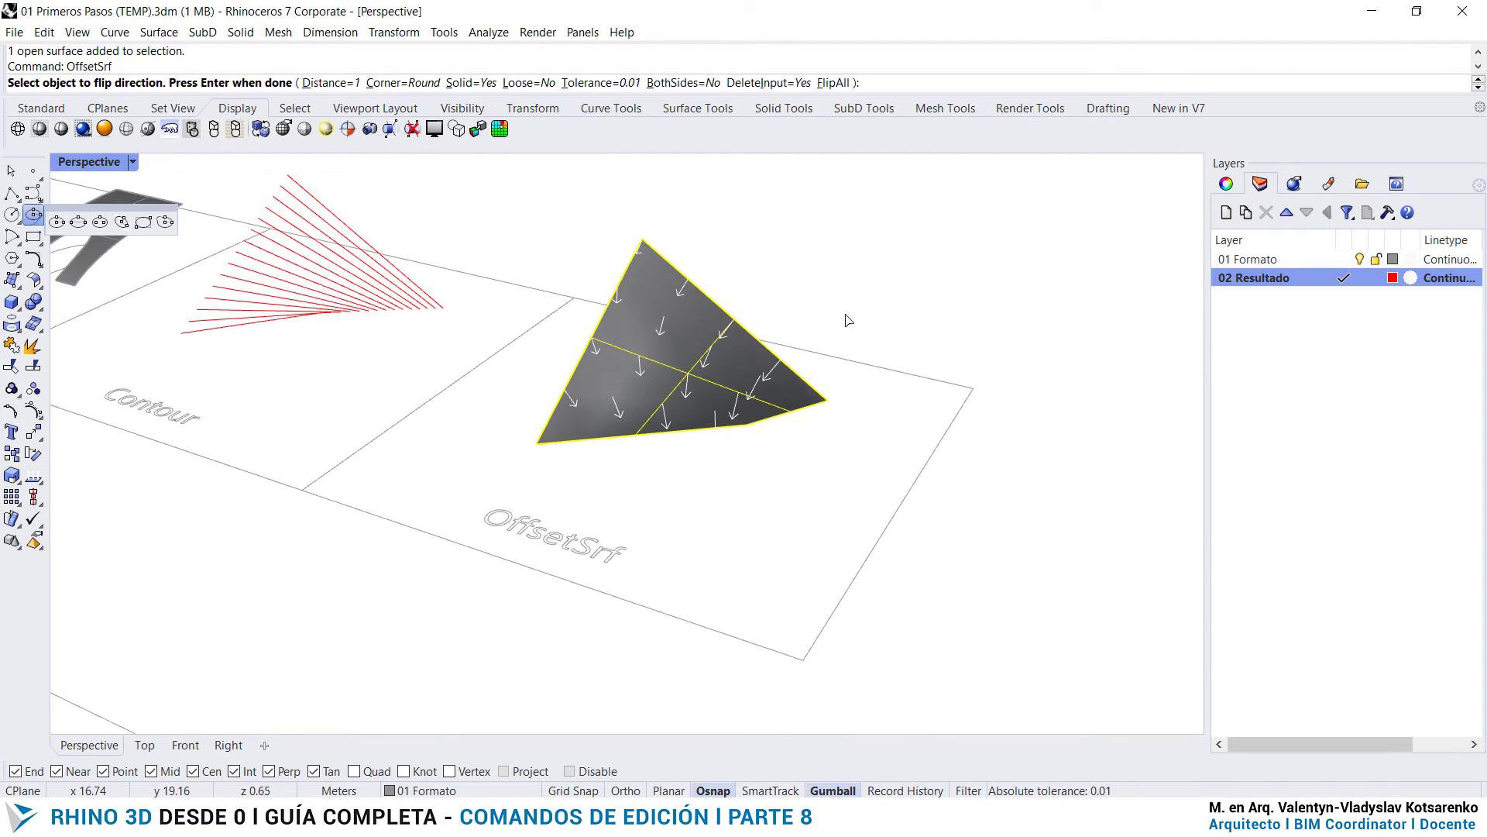
pyautogui.scroll(2, 681, 338)
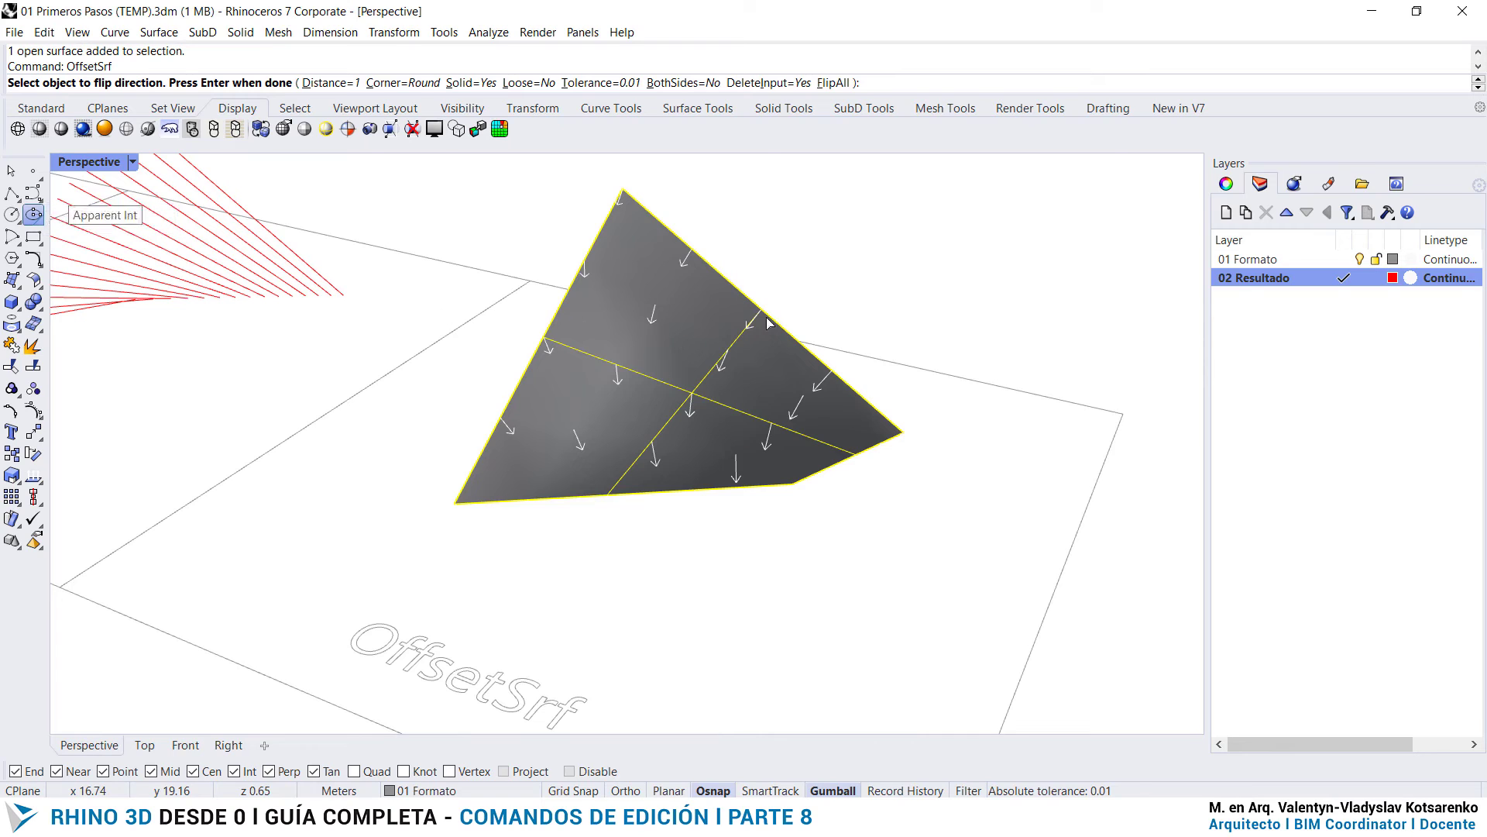
pyautogui.press('Return')
# - Start OffsetSrf on the surface above the OffsetSrf label and set the offset distance to 0.2
pyautogui.click(629, 314)
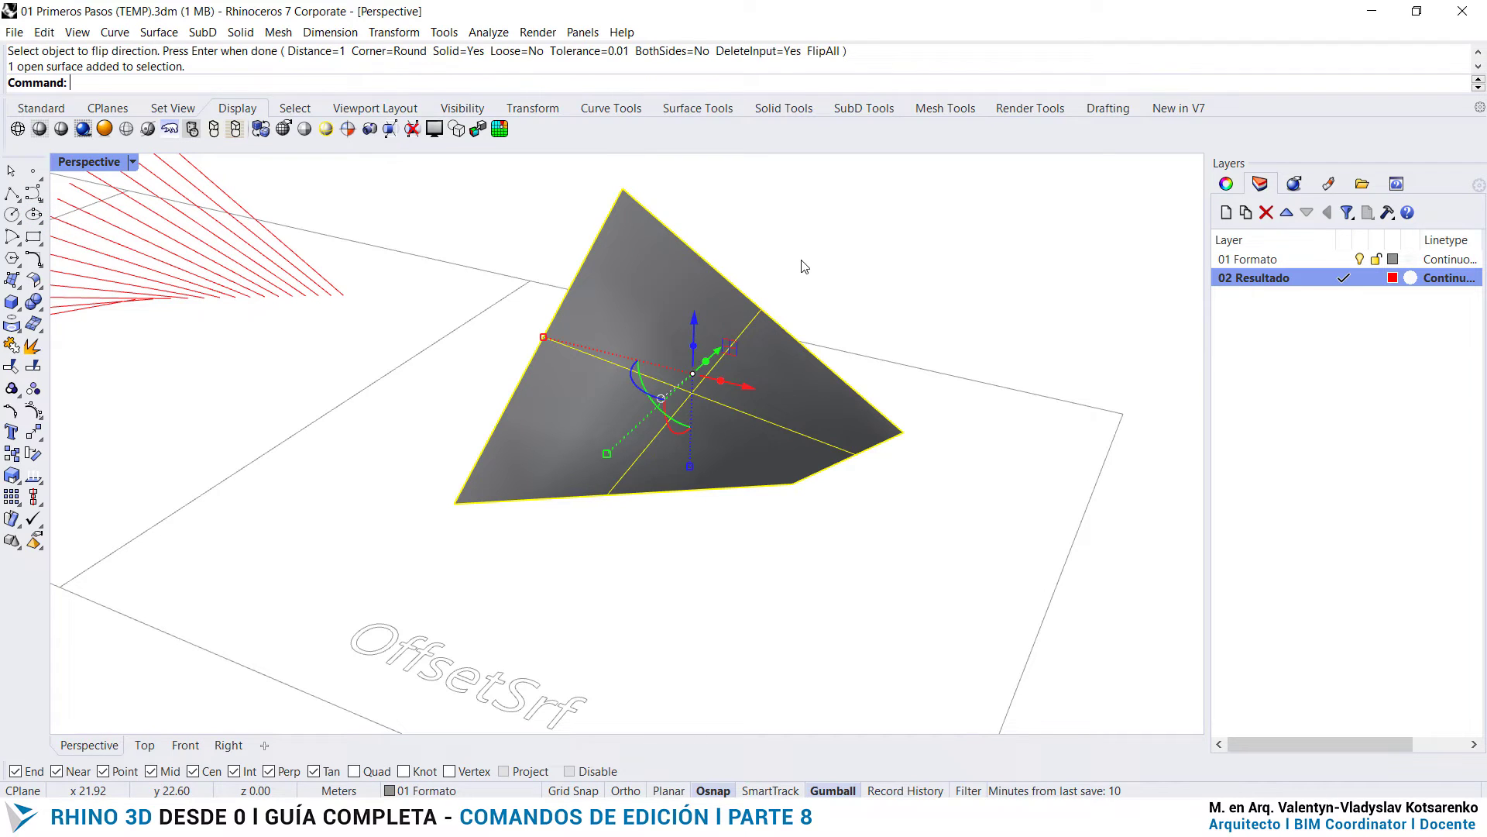
pyautogui.write('OffsetSrf')
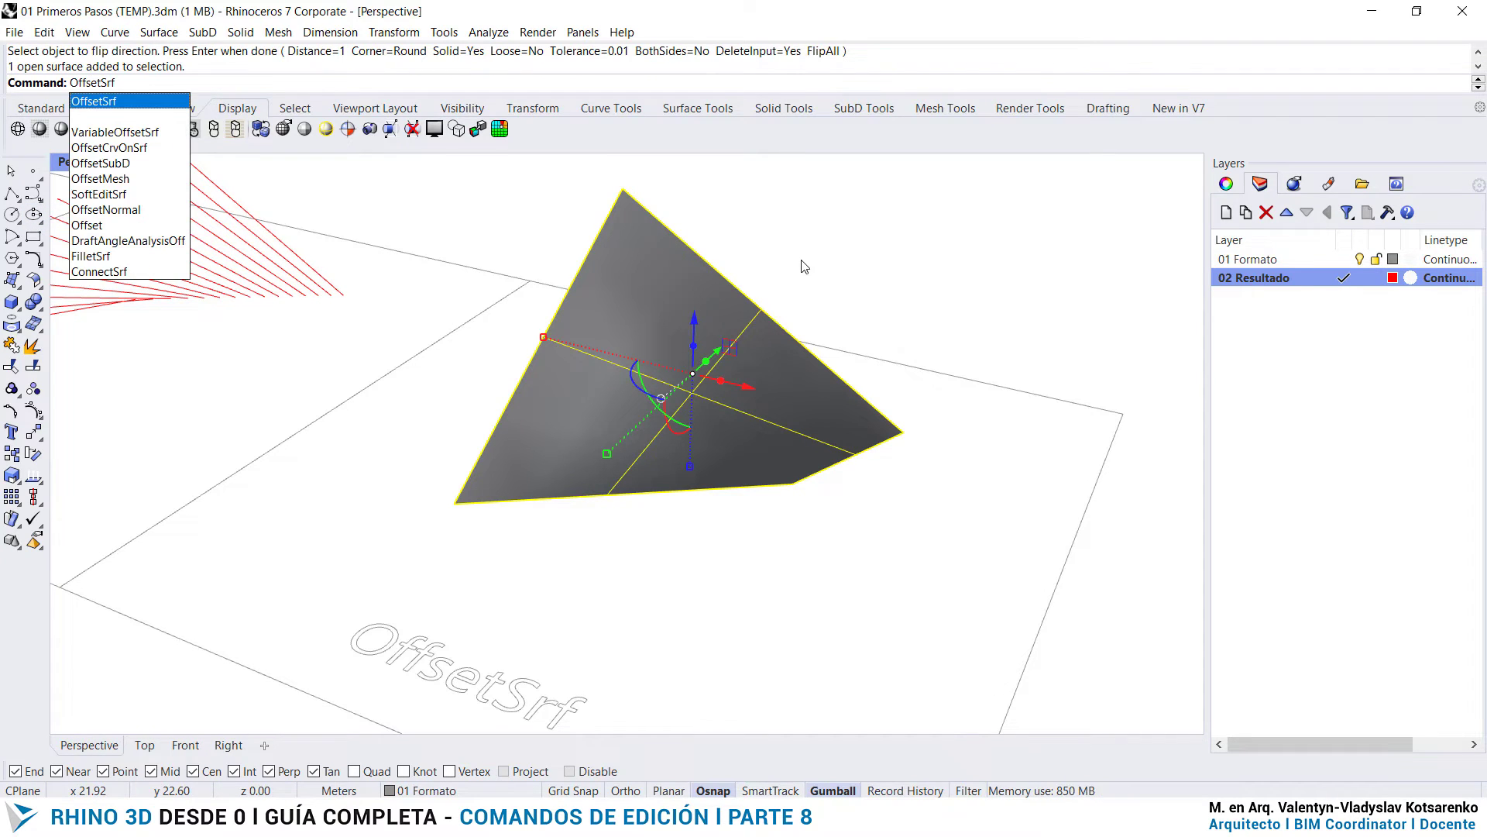
pyautogui.press('Return')
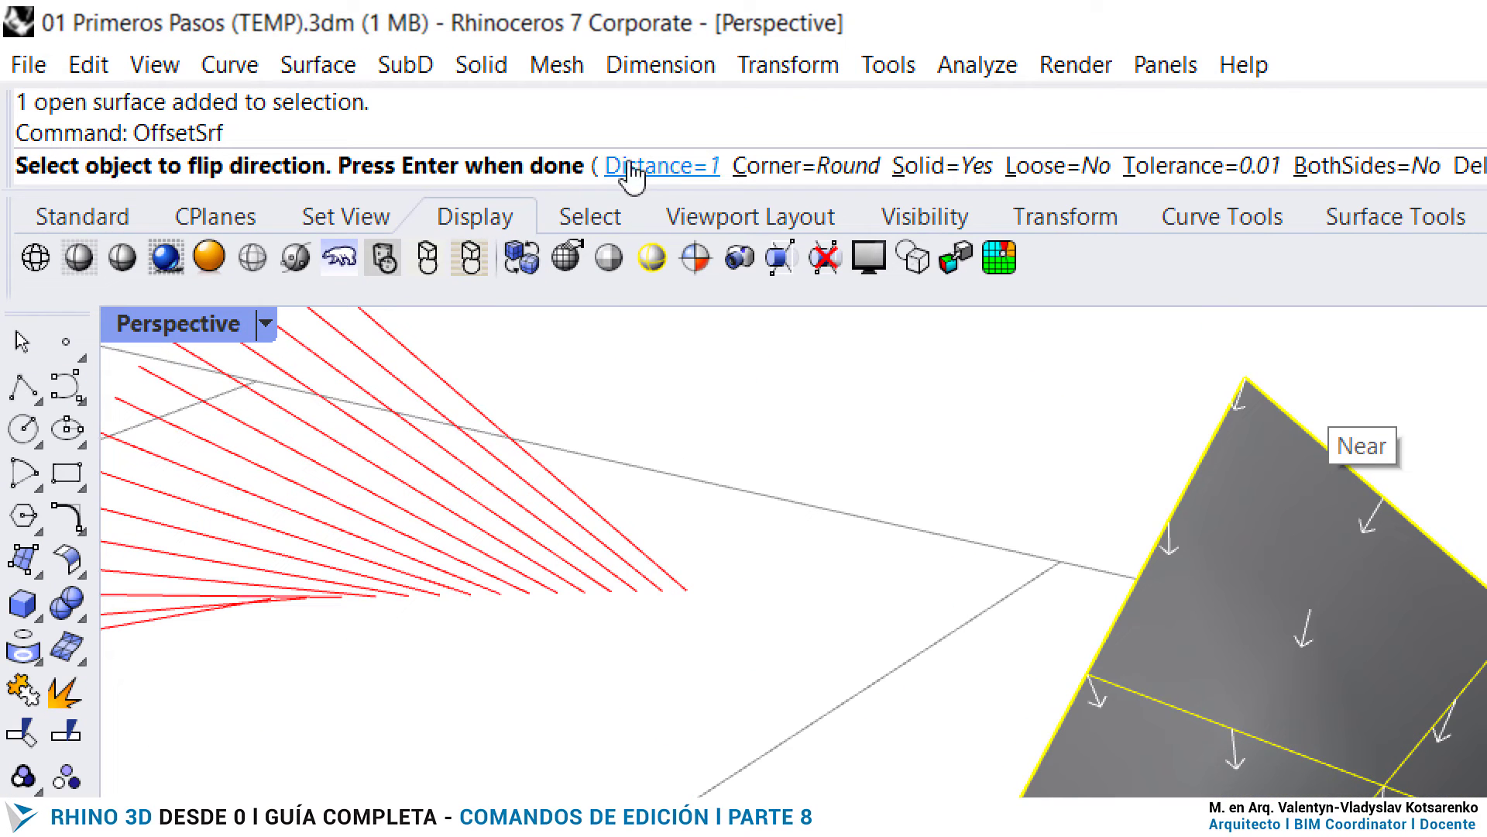
pyautogui.click(688, 167)
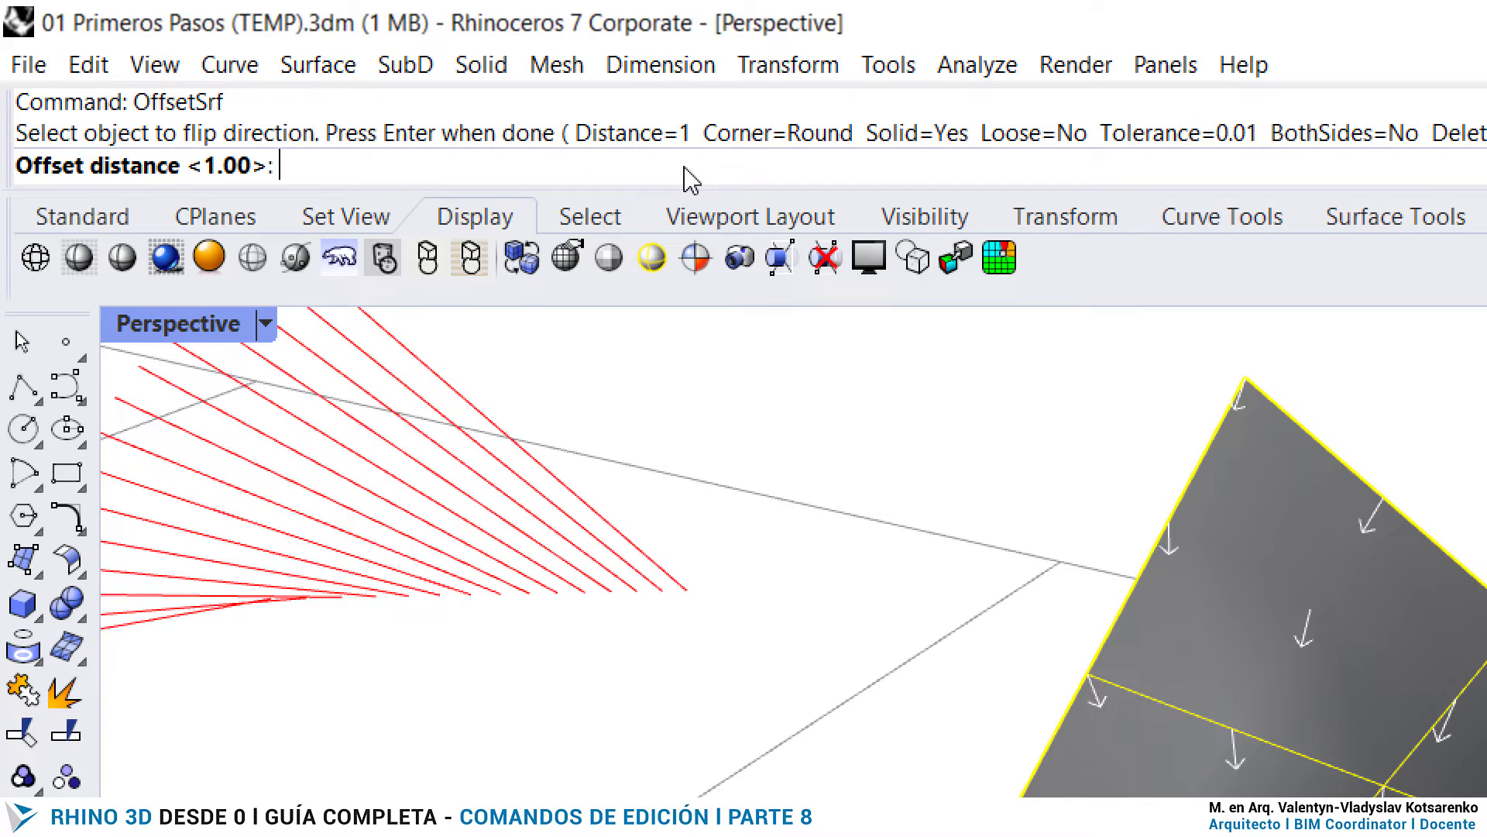
pyautogui.press('Return')
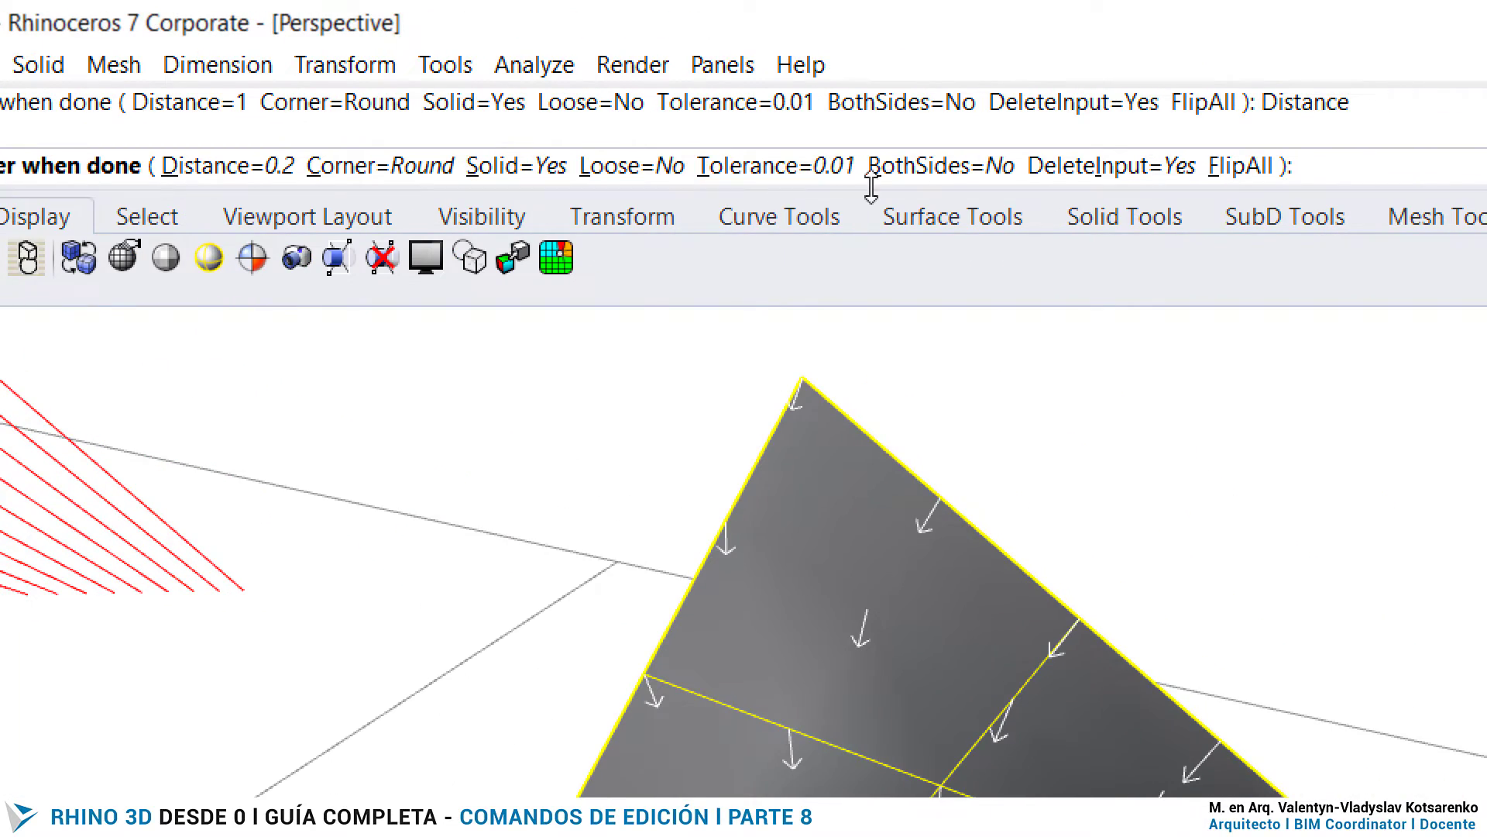
# - Flip the offset direction so its arrows point upward, trying BothSides=Yes and returning it to No
pyautogui.click(1248, 172)
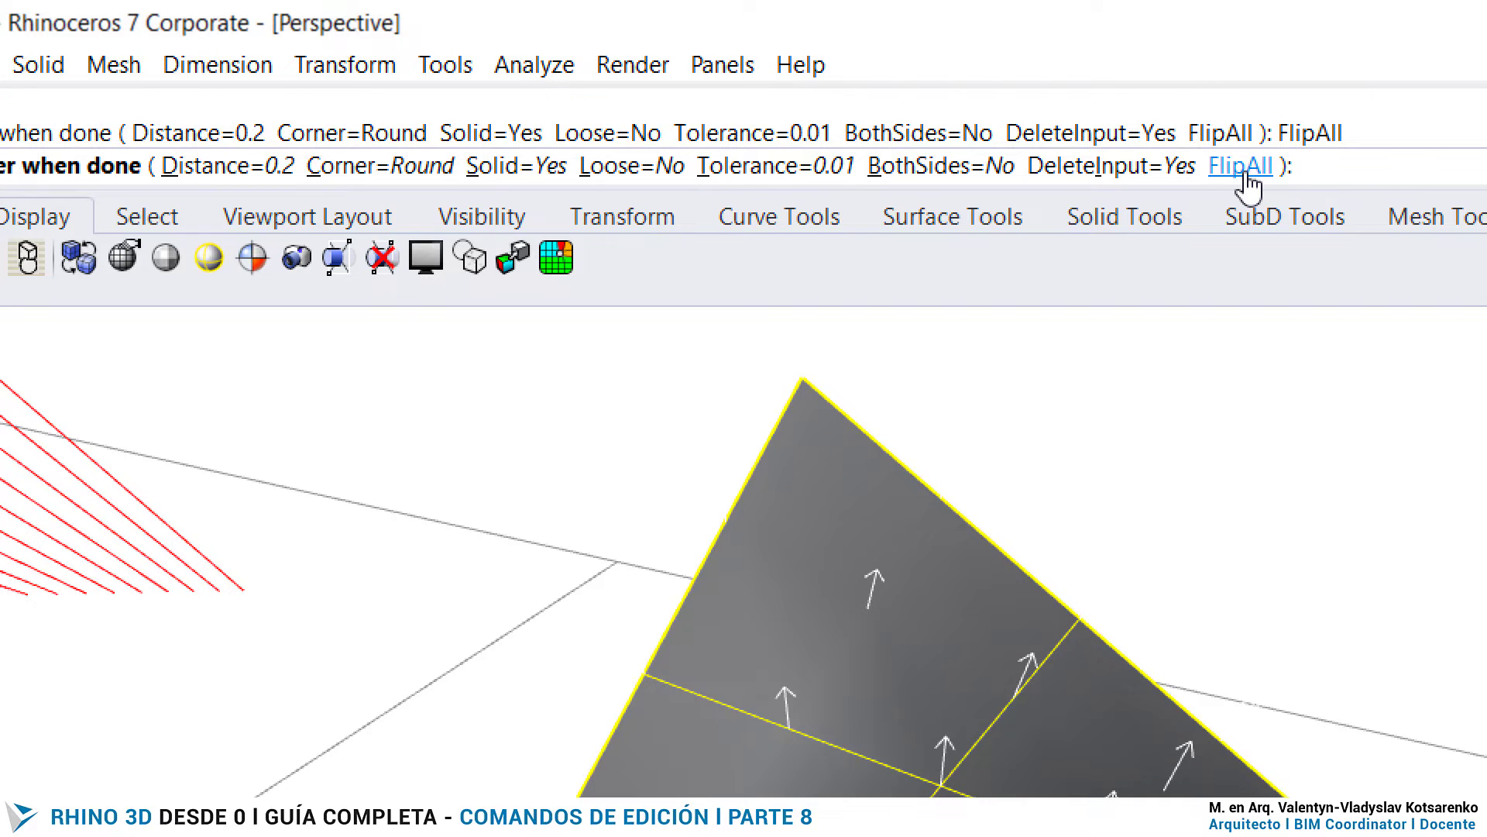
pyautogui.click(953, 177)
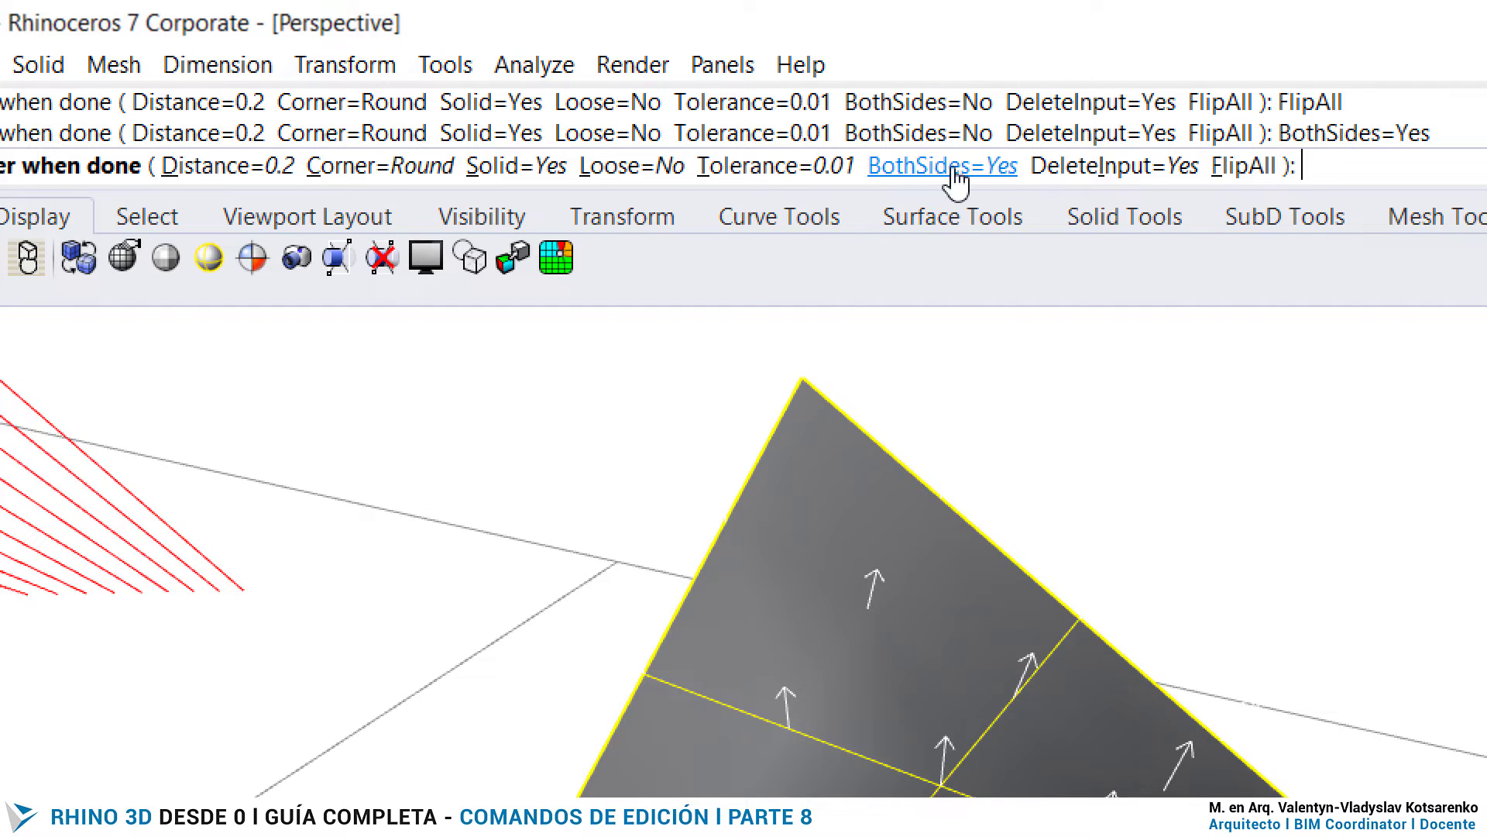
pyautogui.click(953, 178)
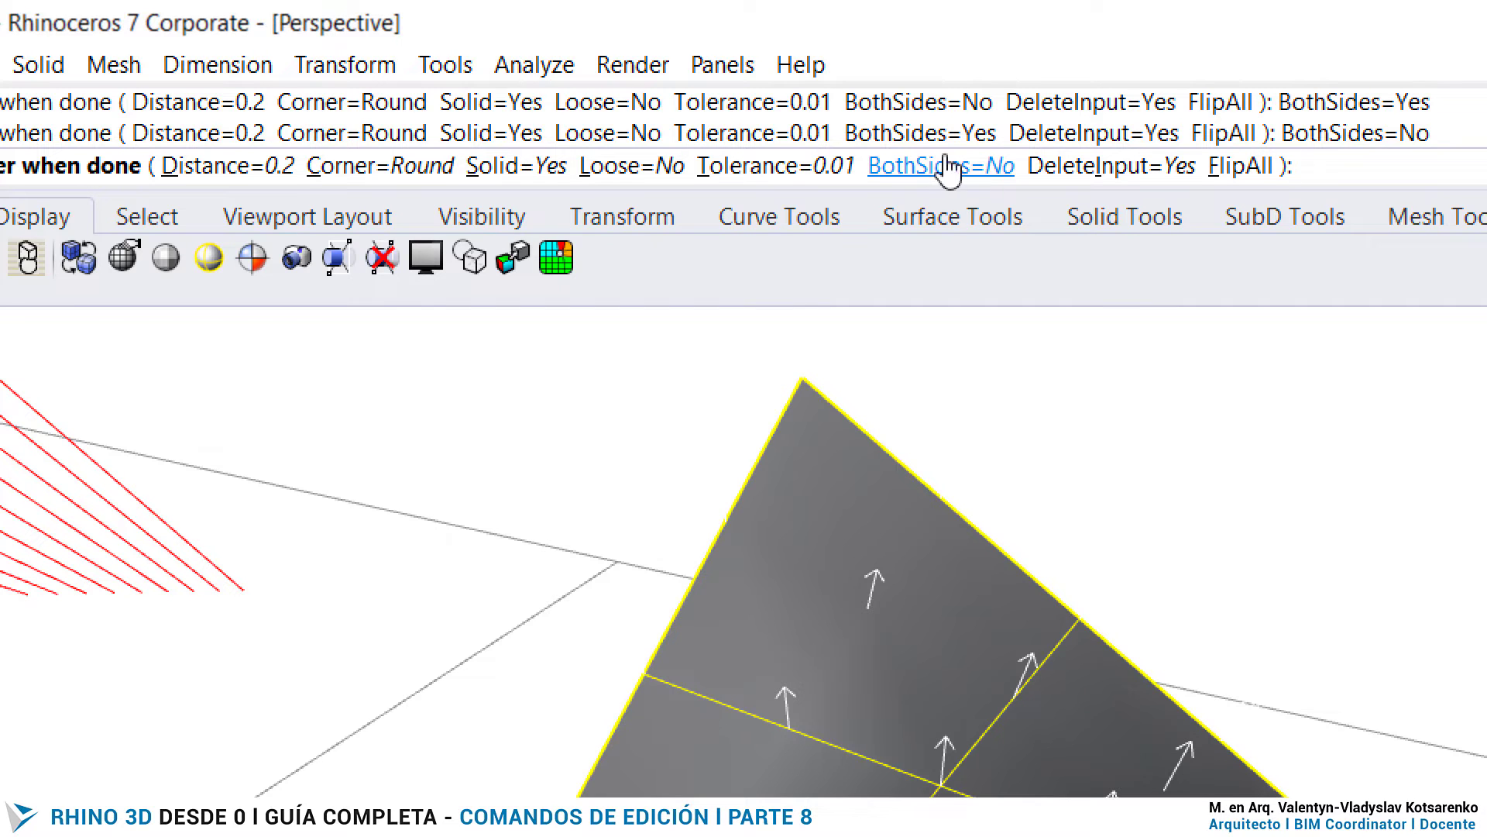
pyautogui.click(1238, 179)
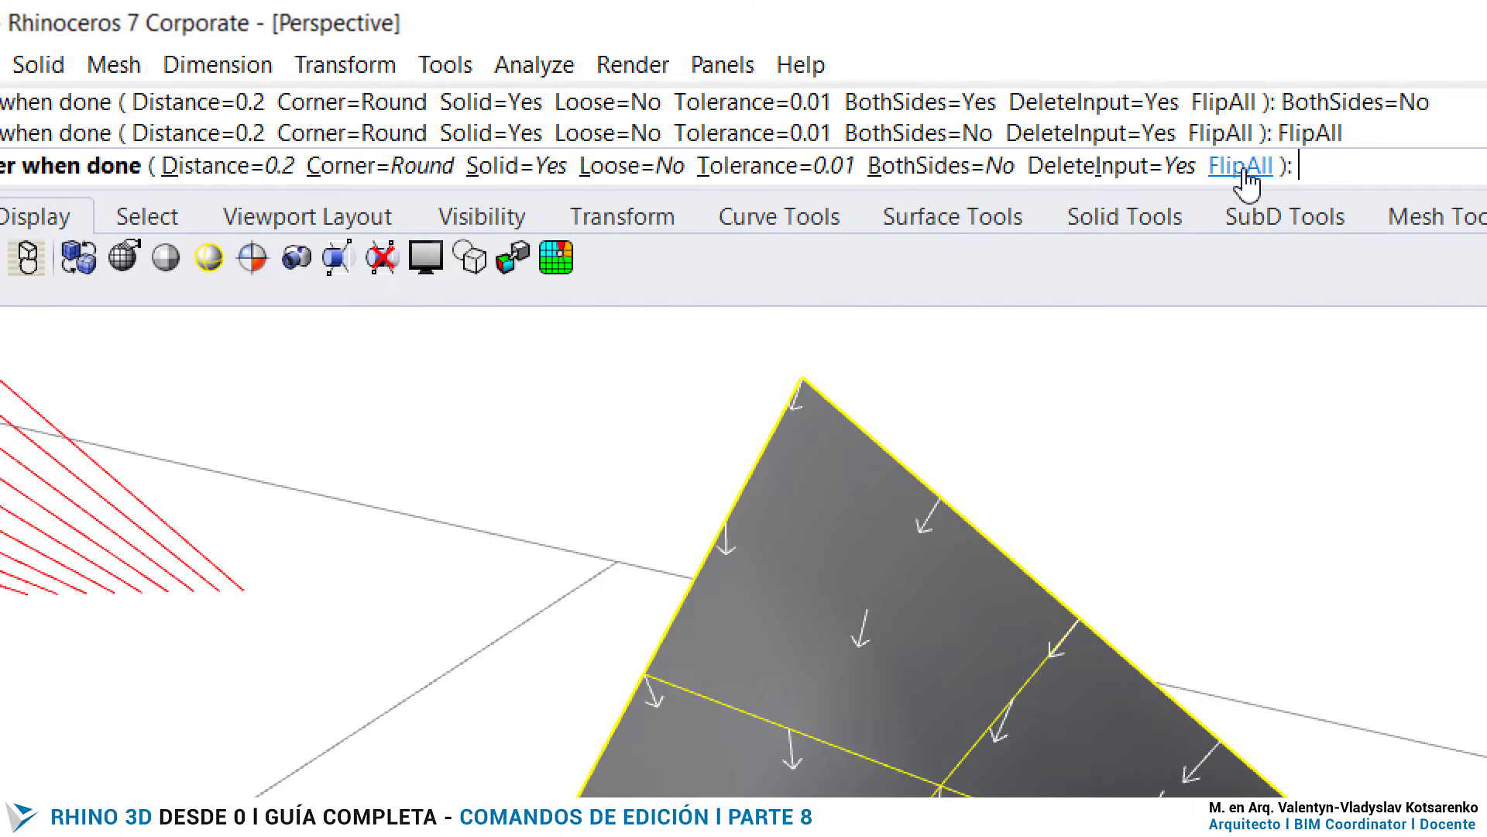
pyautogui.click(1248, 181)
pyautogui.click(1242, 169)
pyautogui.click(1243, 169)
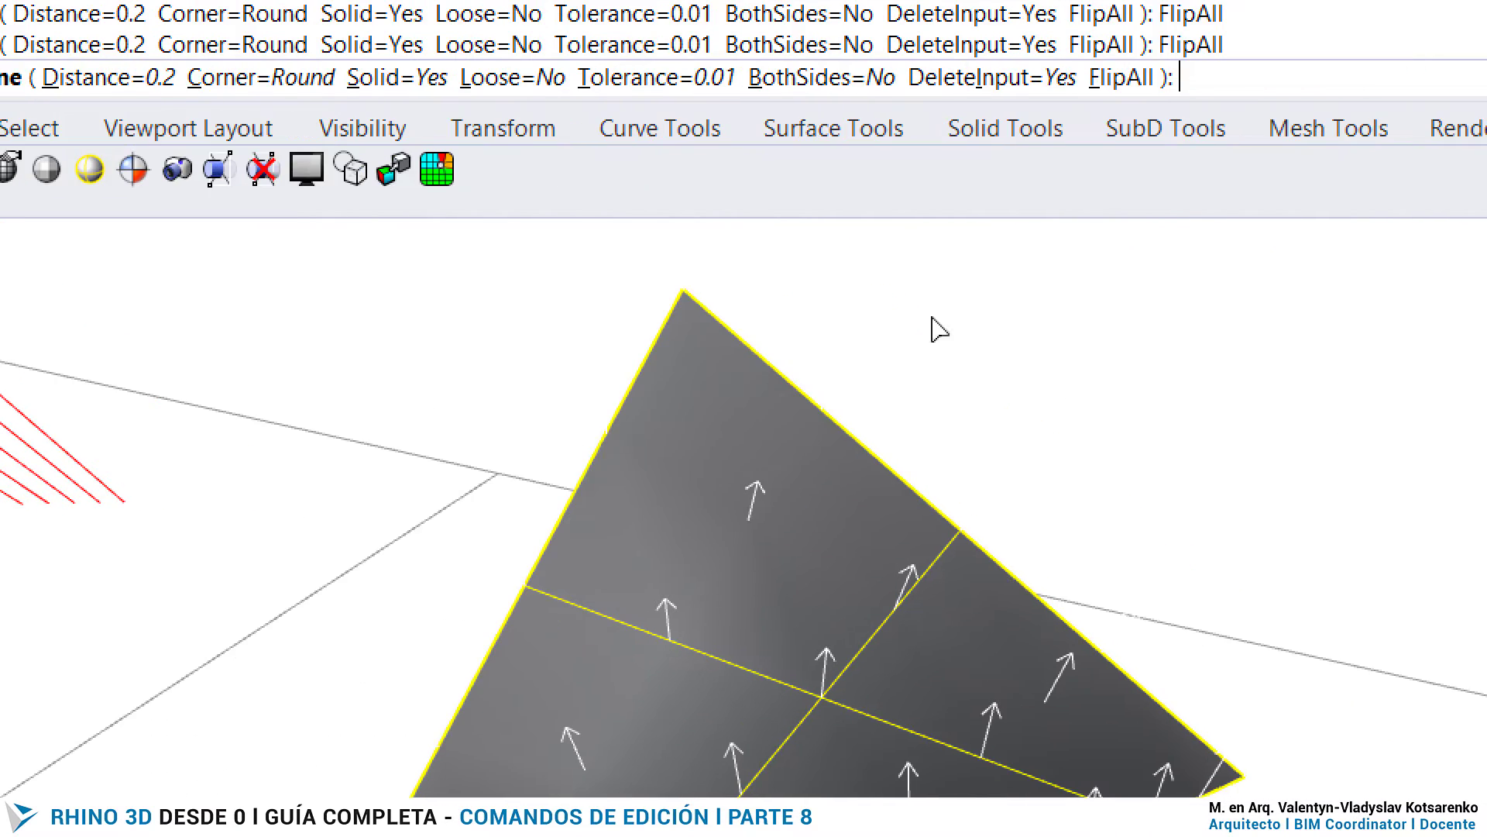
# - Apply the one-sided solid offset to the surface, inspect its thickness along the edge, and undo it
pyautogui.press('Return')
pyautogui.click(1062, 348)
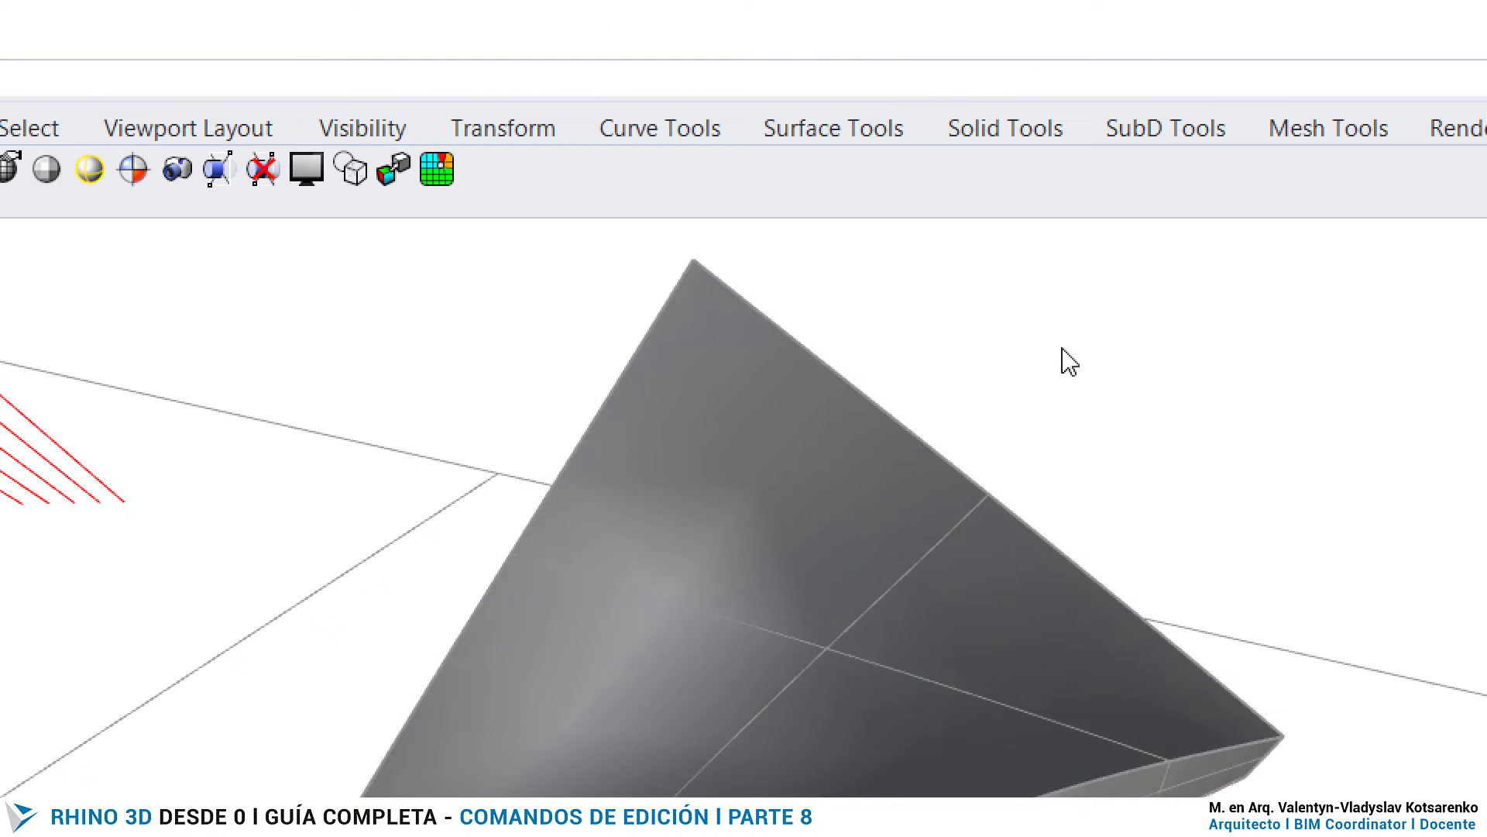
pyautogui.scroll(-5, 901, 328)
pyautogui.scroll(5, 949, 573)
pyautogui.click(943, 524)
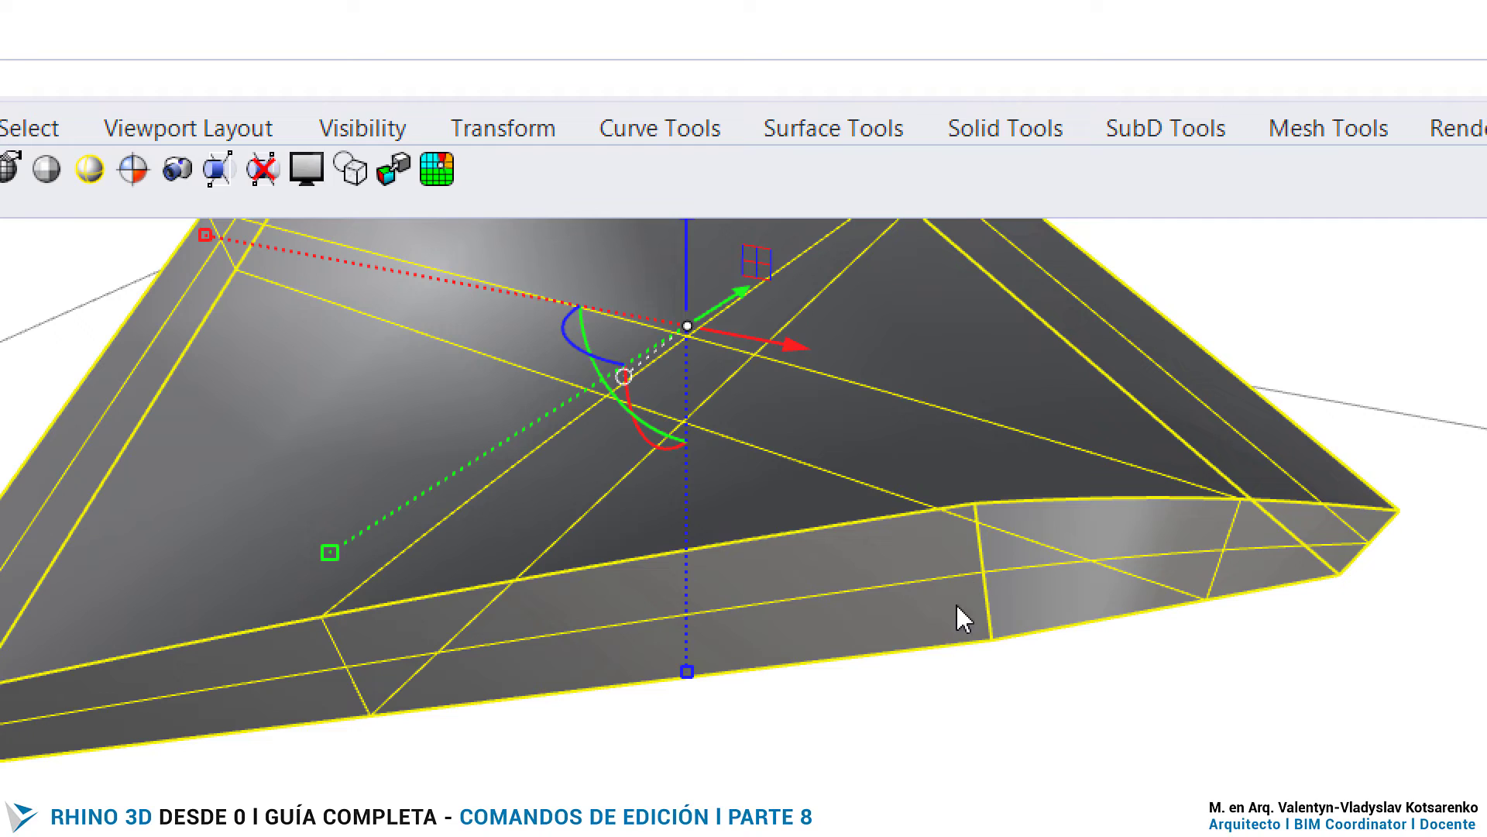
pyautogui.scroll(-5, 747, 329)
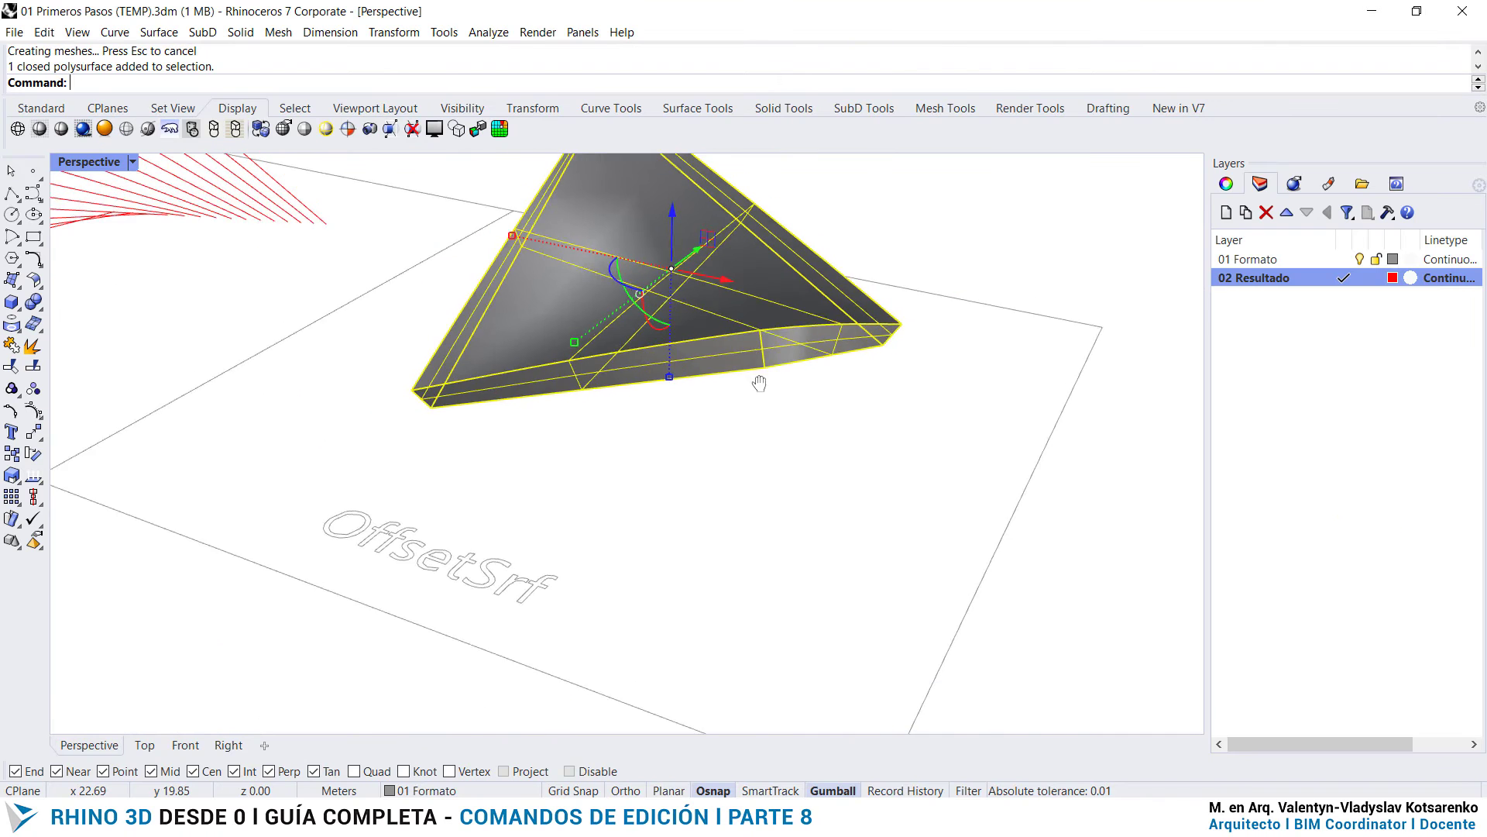
pyautogui.hotkey('ctrl', 'z')
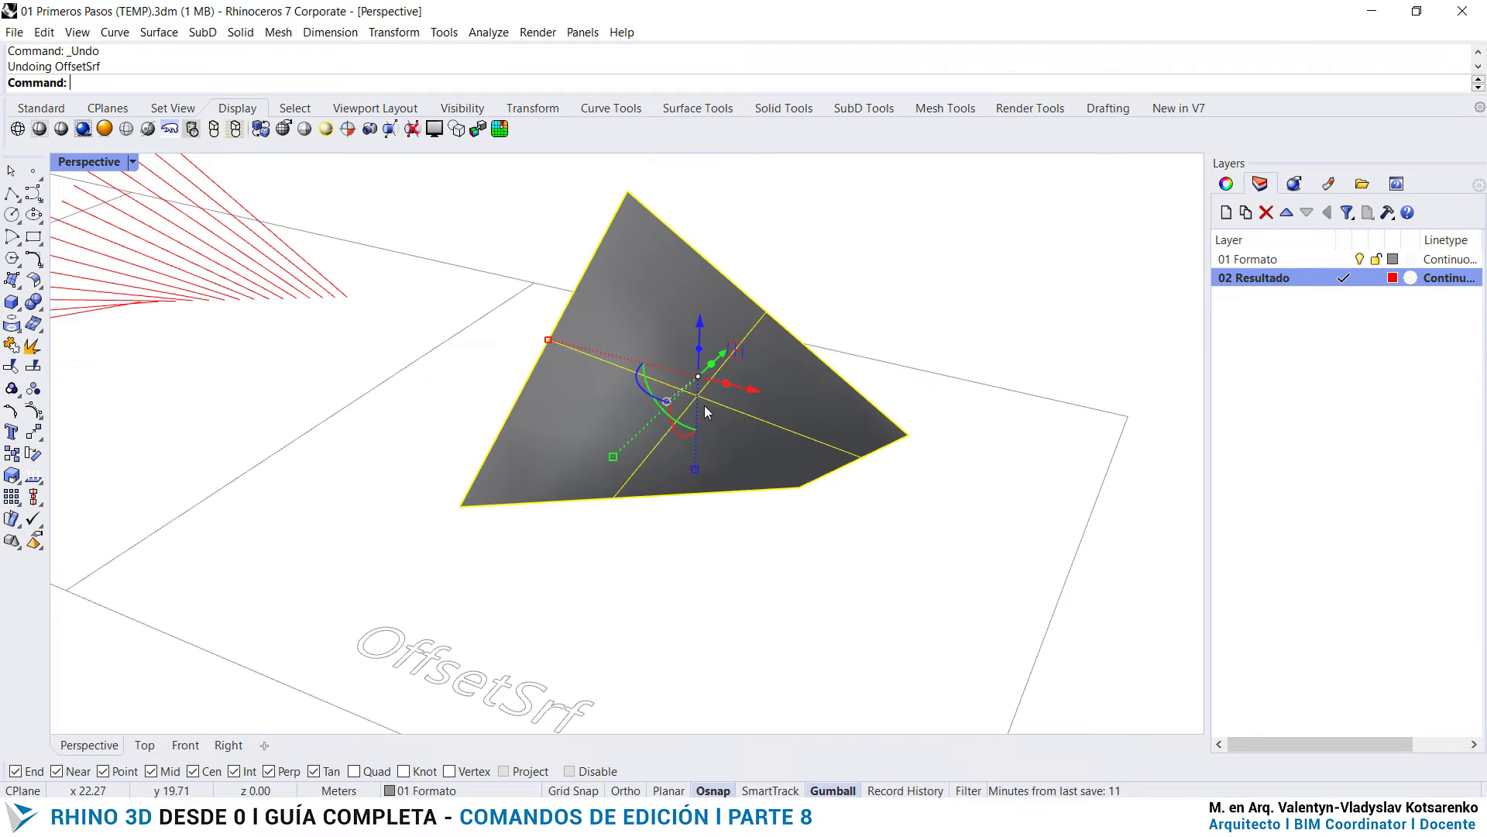
# - Offset the surface again with OffsetSrf at distance 0.2 as a solid, with BothSides=Yes, and clear the selection
pyautogui.write('OffsetSrf')
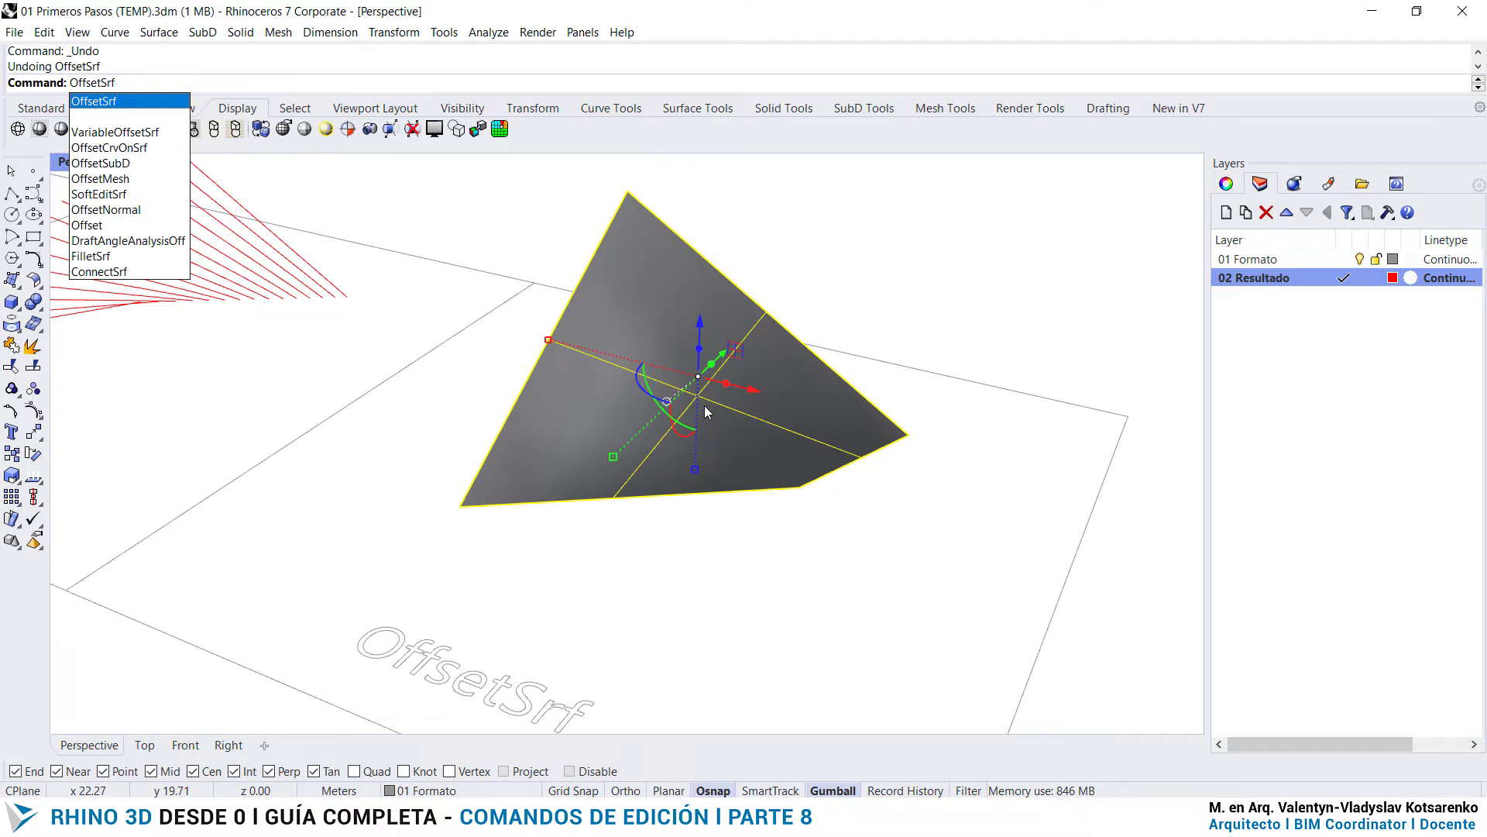
pyautogui.press('Return')
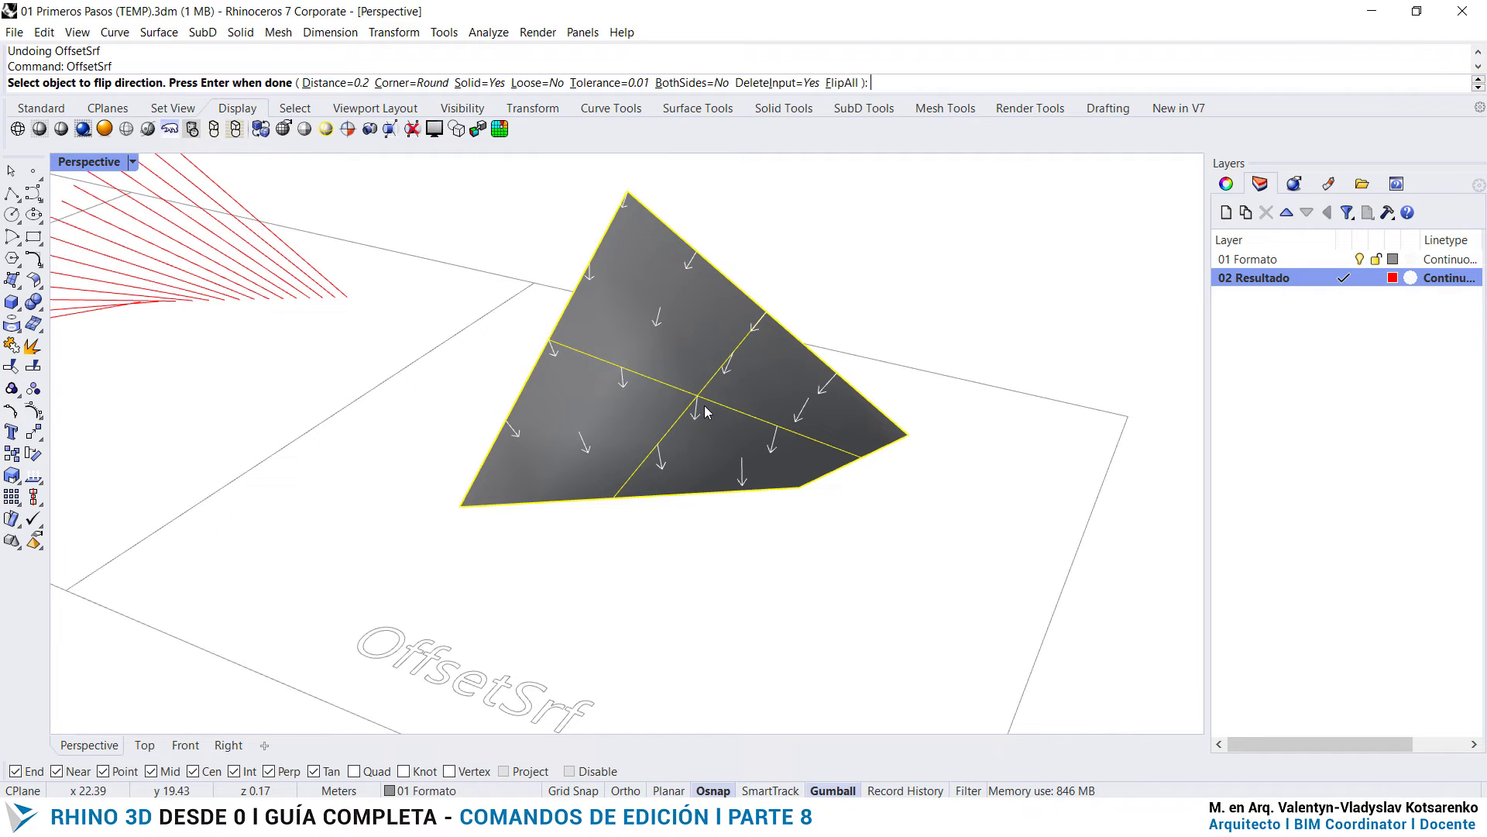
pyautogui.click(843, 83)
pyautogui.click(843, 83)
pyautogui.click(843, 83)
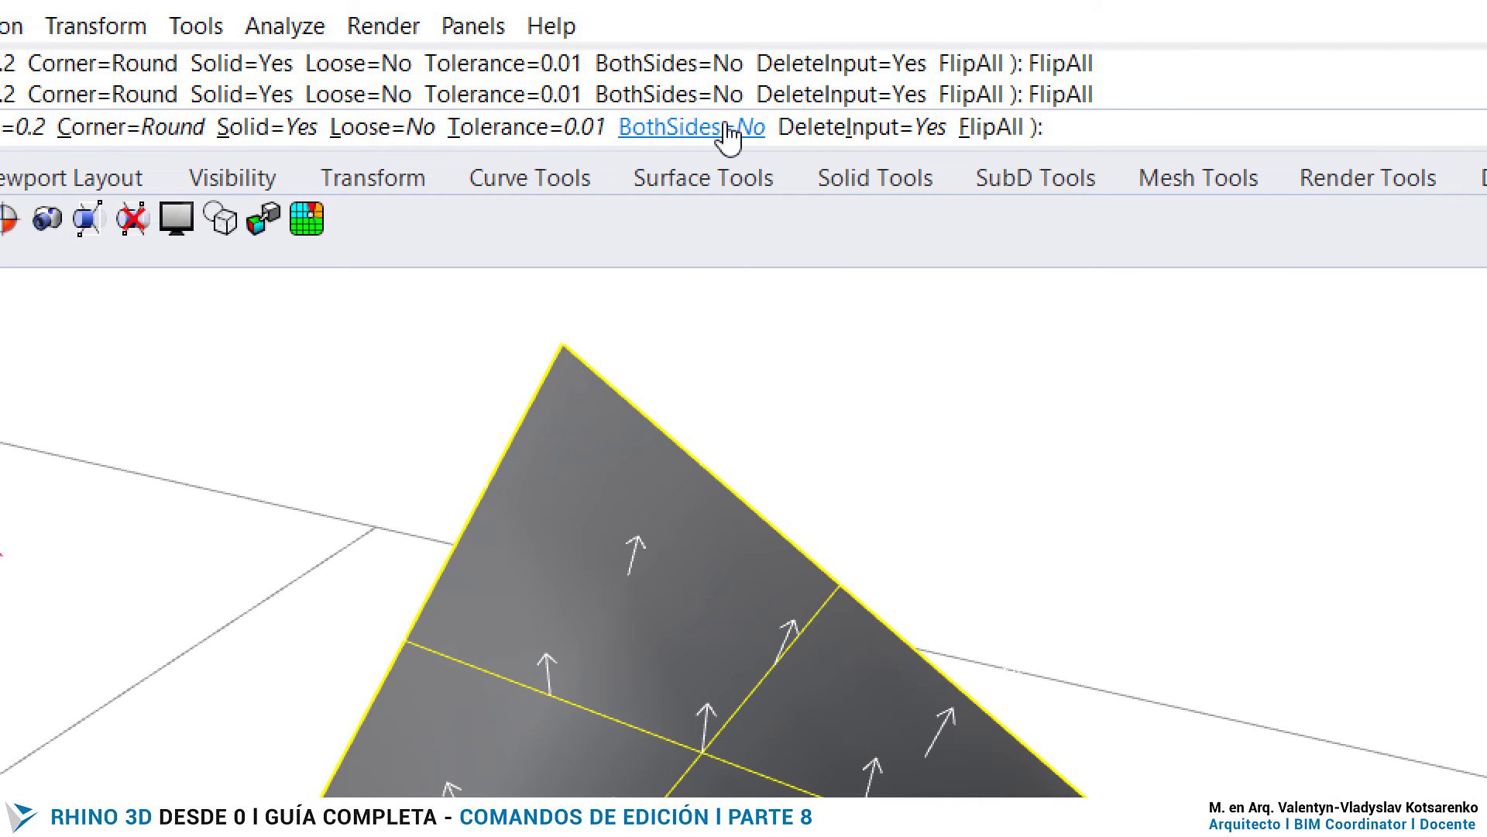
pyautogui.click(729, 130)
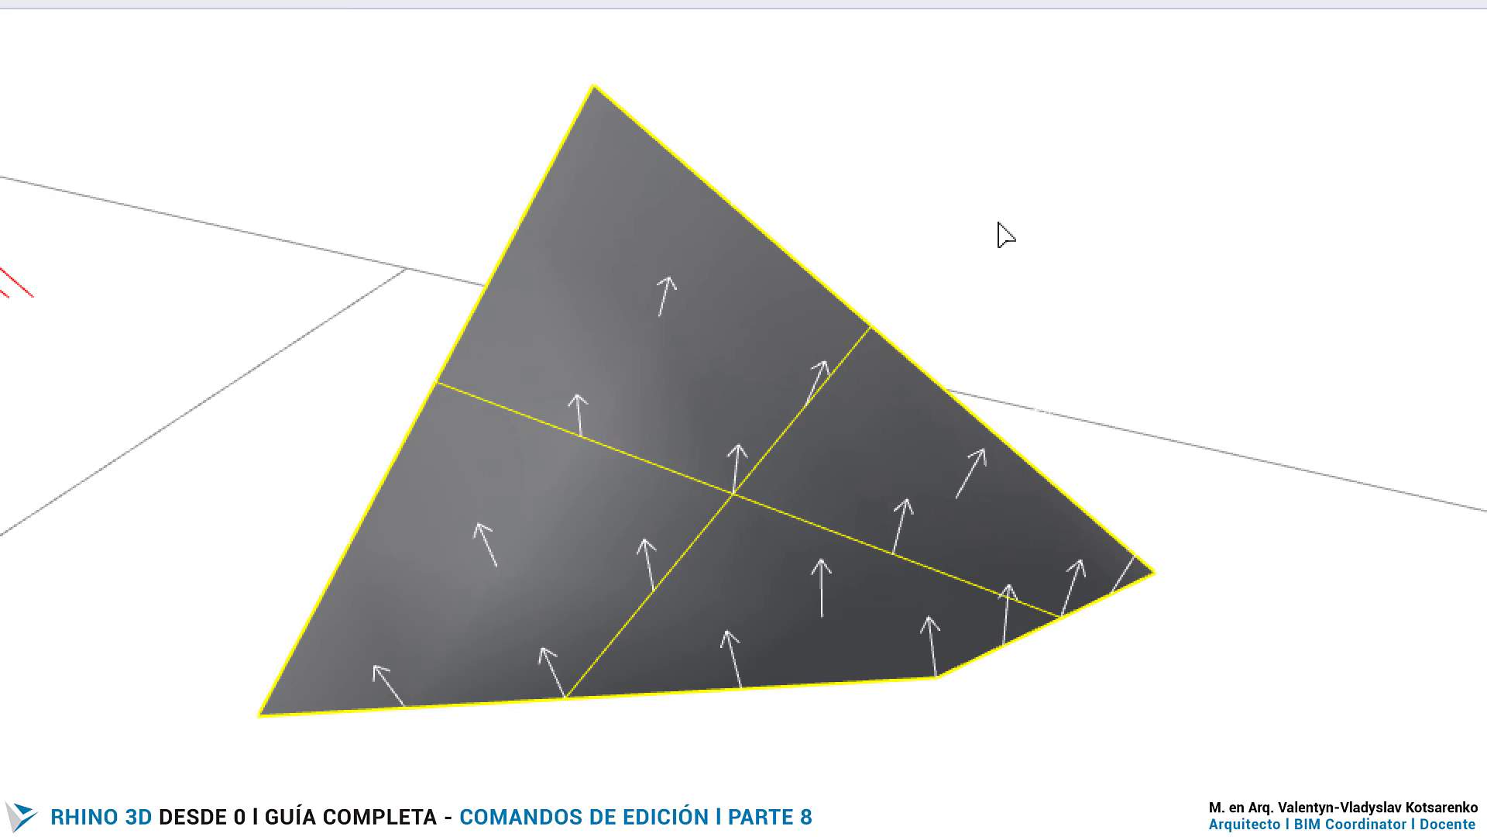
pyautogui.press('Return')
pyautogui.scroll(-3, 989, 212)
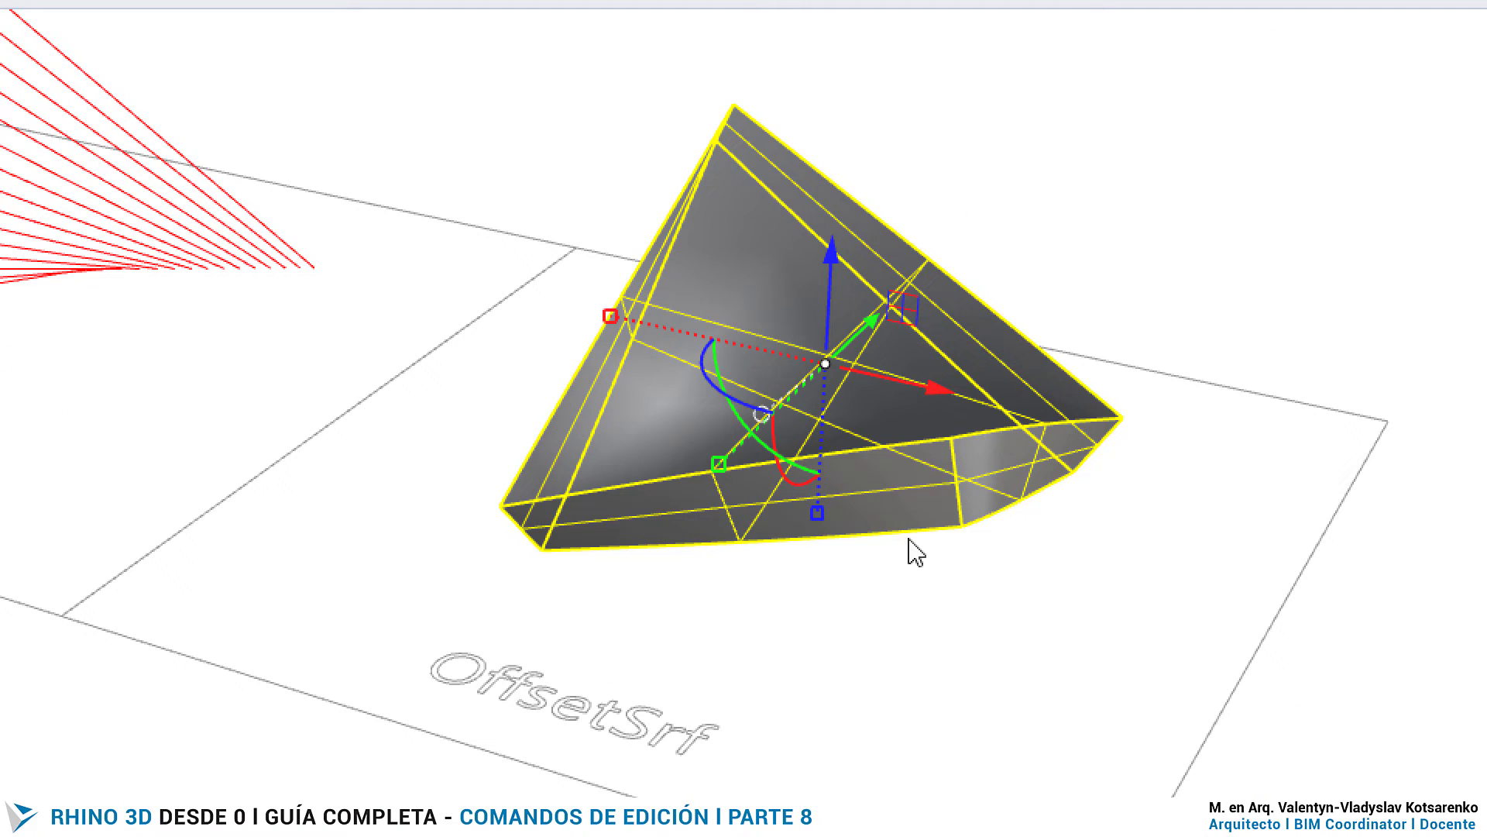
pyautogui.click(920, 654)
pyautogui.scroll(-5, 1038, 579)
pyautogui.scroll(5, 352, 405)
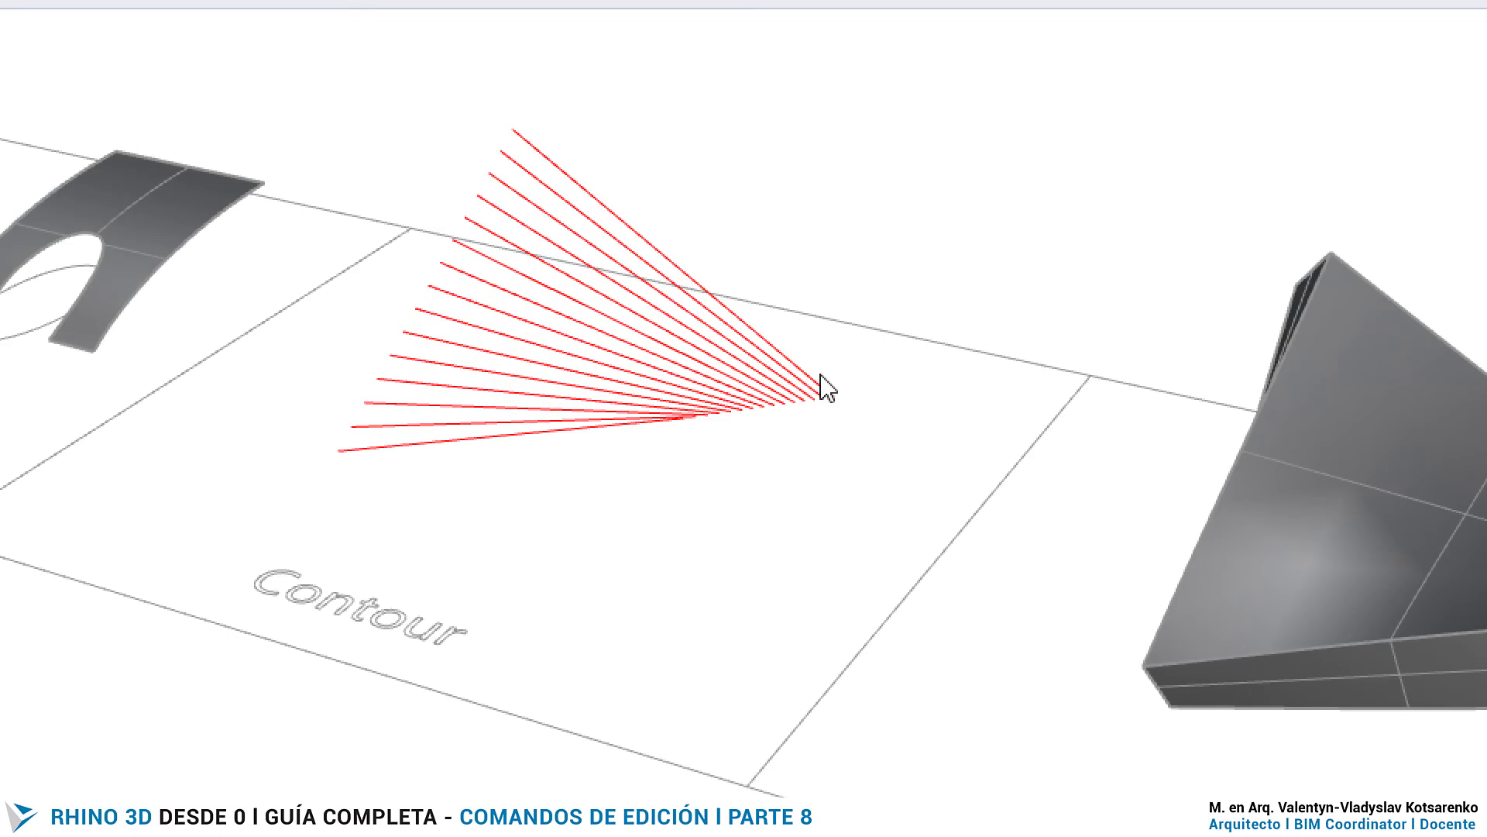
pyautogui.moveTo(819, 374); pyautogui.dragTo(842, 521, button='right')
pyautogui.moveTo(1012, 615); pyautogui.dragTo(382, 381)
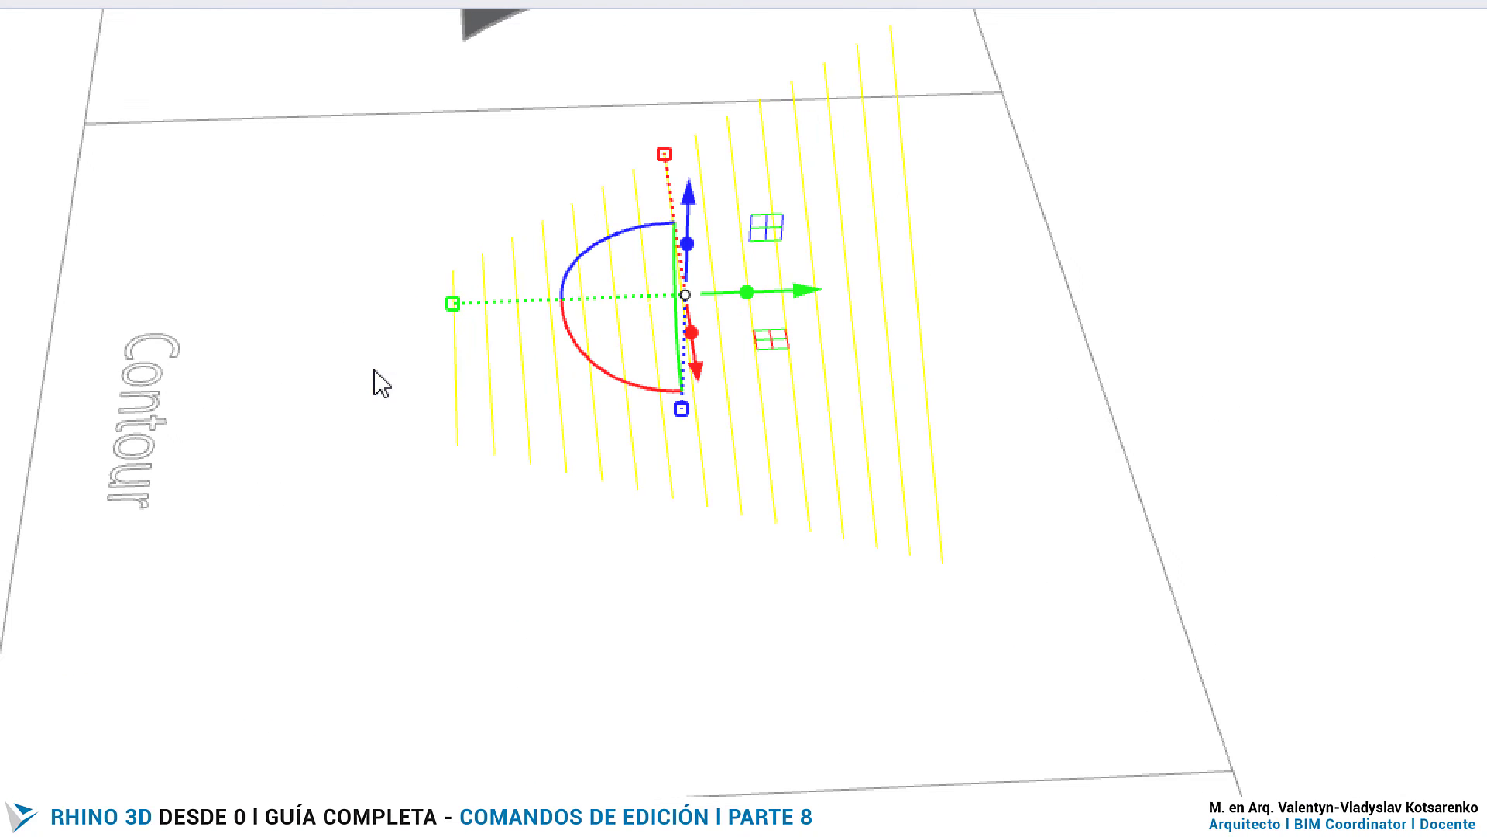
pyautogui.write('Extend')
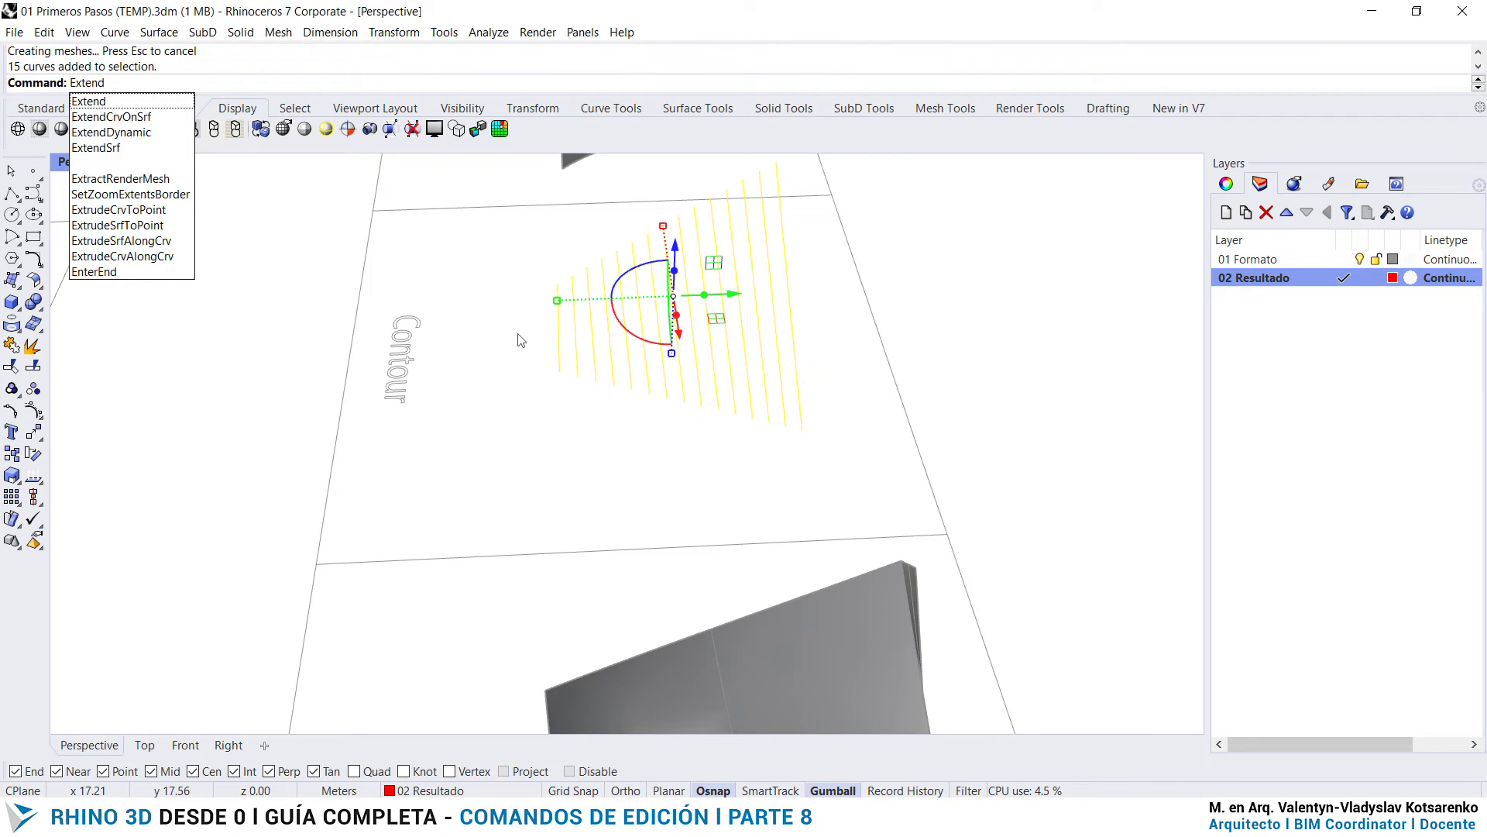
pyautogui.press('Down')
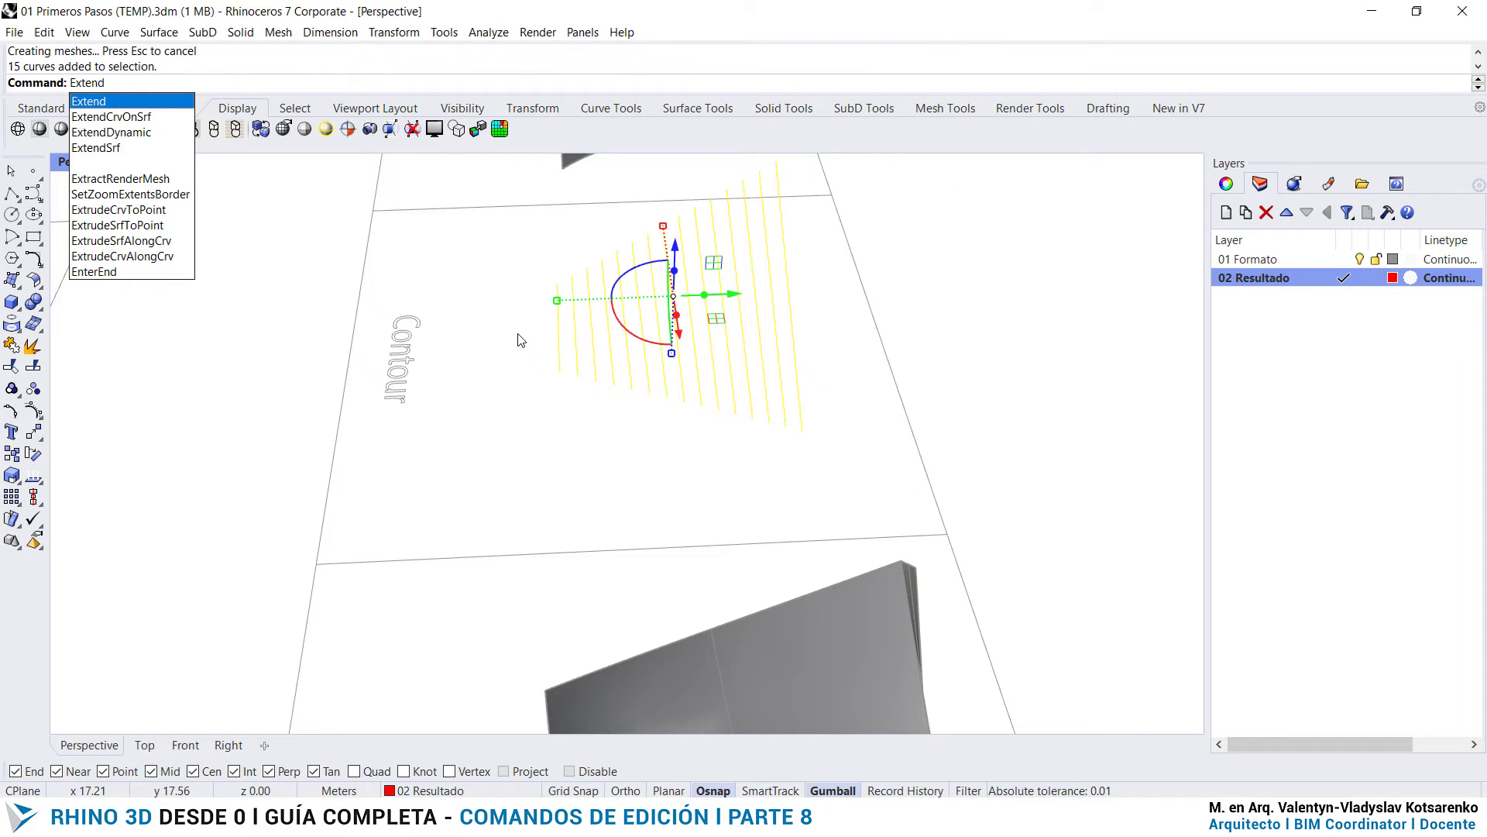
pyautogui.press('Return')
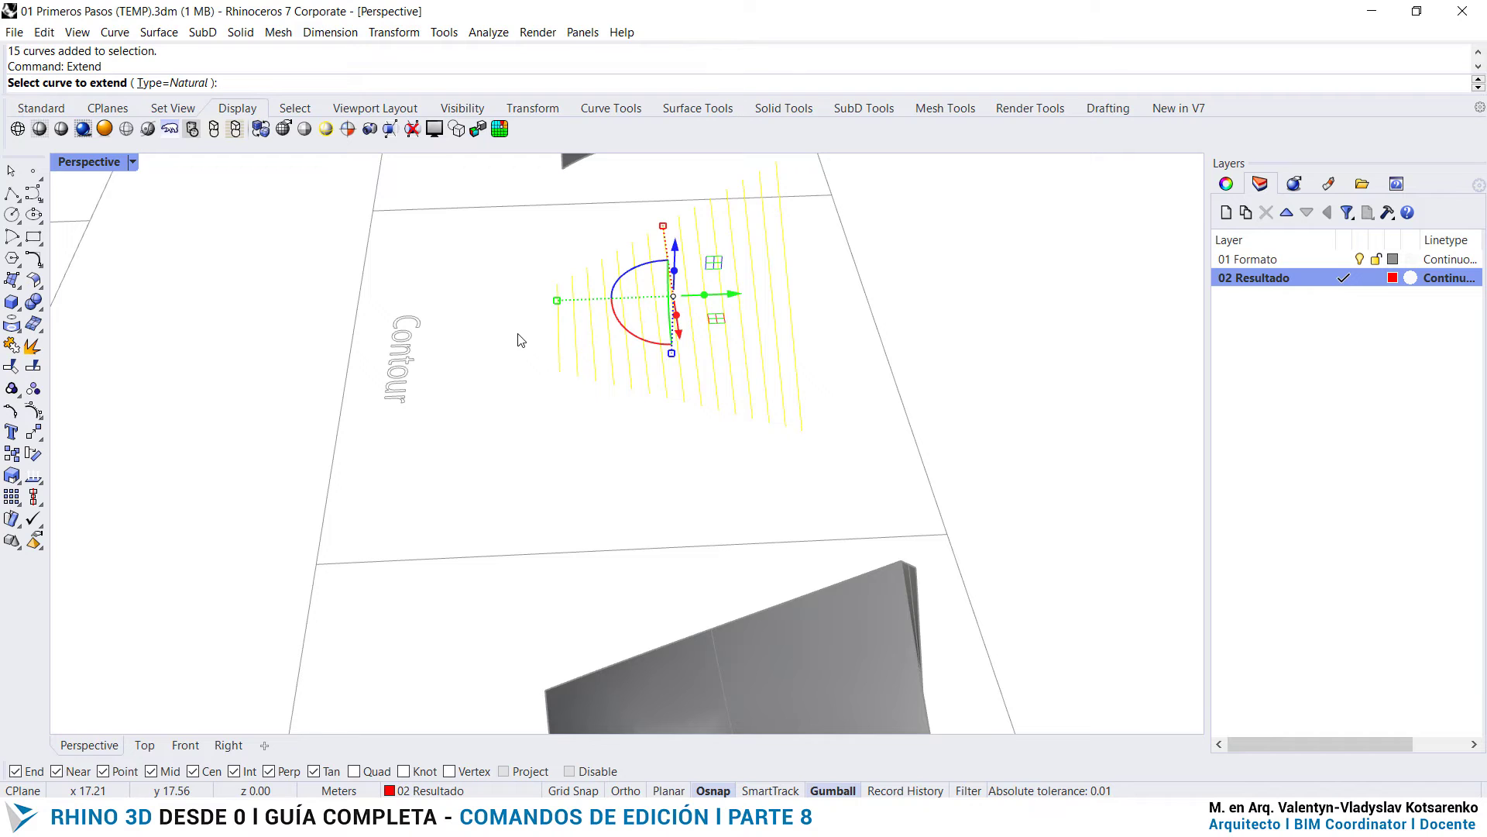
pyautogui.scroll(2, 504, 251)
pyautogui.moveTo(571, 382); pyautogui.dragTo(836, 502, button='right')
pyautogui.press('Escape')
pyautogui.press('Escape')
# - Select all the contour curves and extrude them vertically about 0.2 m as surfaces with ExtrudeCrv
pyautogui.moveTo(915, 532); pyautogui.dragTo(512, 371)
pyautogui.write('extrudeCrv')
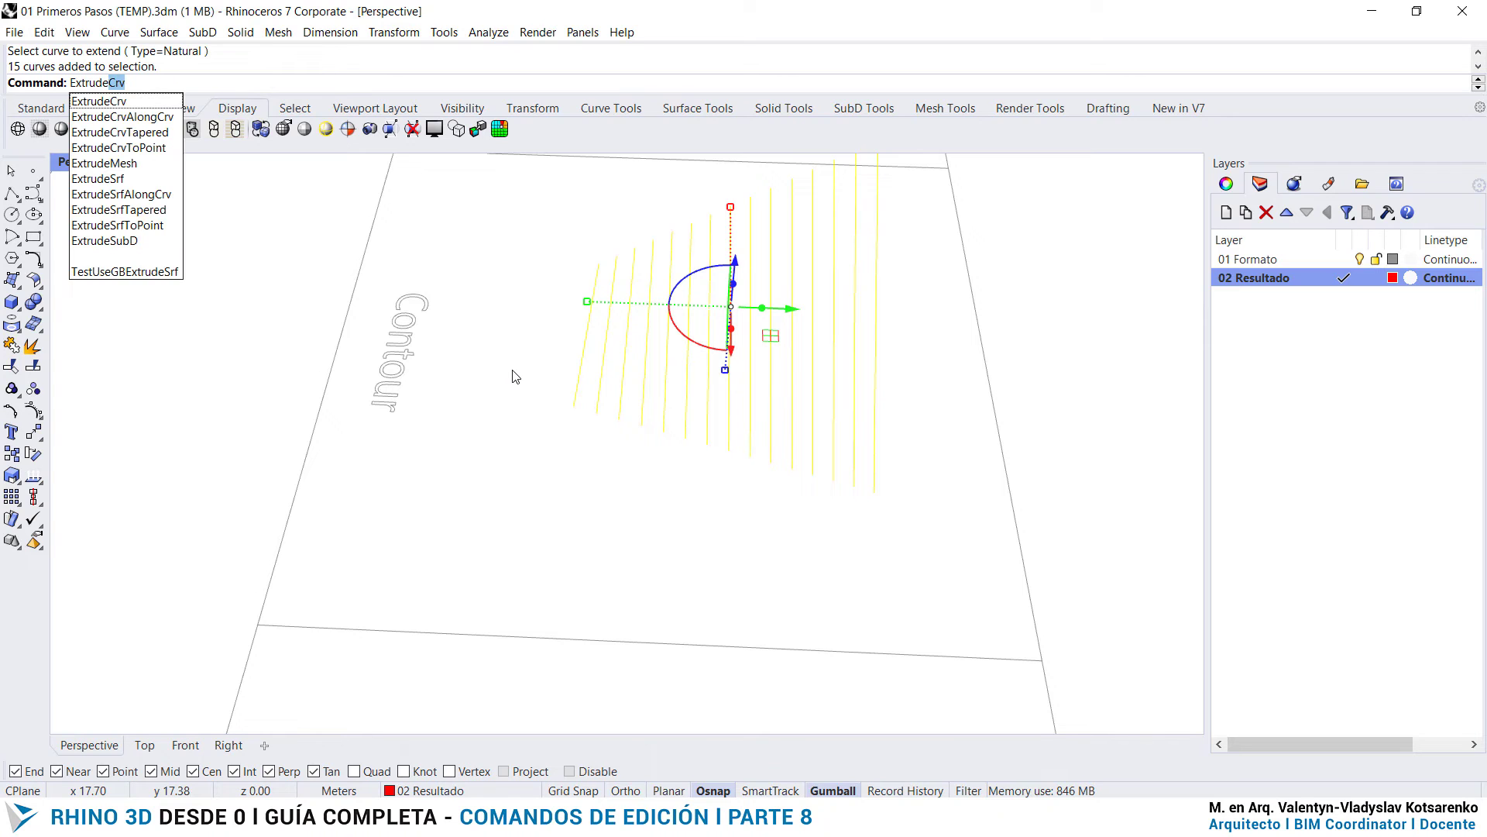
pyautogui.press('Return')
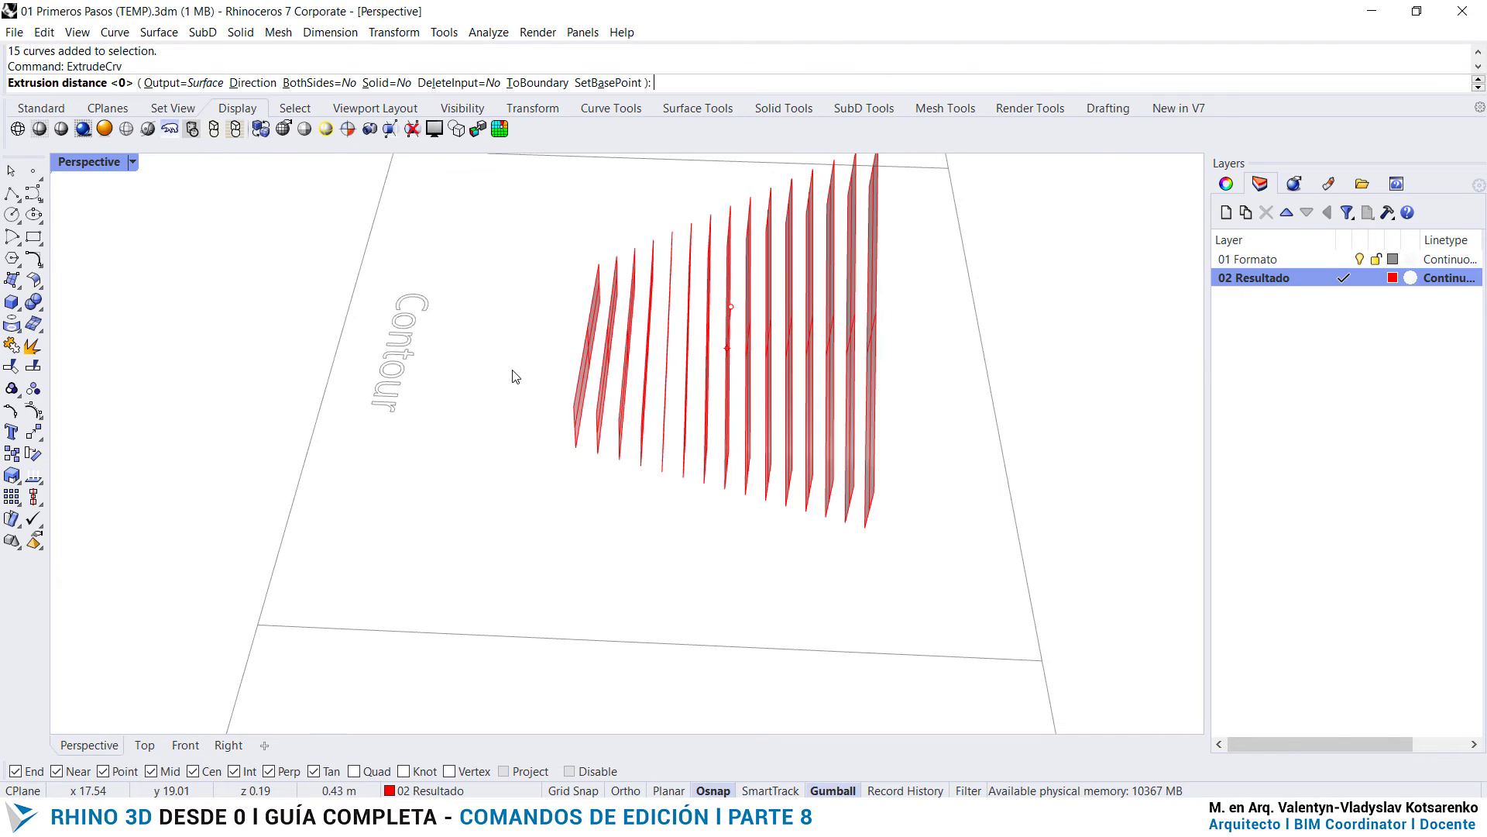
pyautogui.moveTo(515, 376); pyautogui.dragTo(866, 310, button='right')
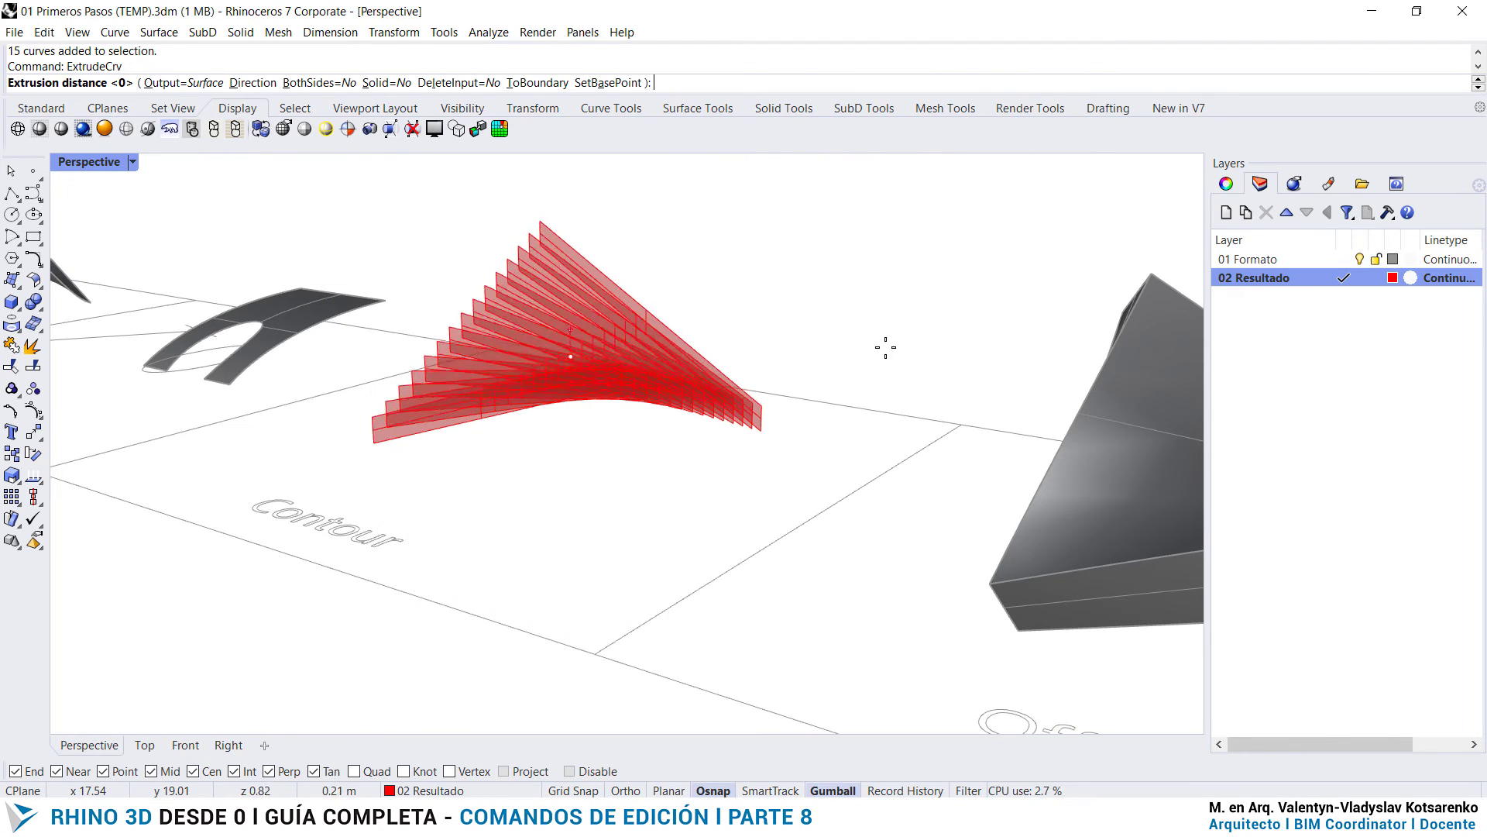
pyautogui.click(945, 358)
pyautogui.moveTo(933, 364); pyautogui.dragTo(700, 508, button='right')
pyautogui.click(673, 536)
pyautogui.scroll(-5, 647, 539)
# - Thicken the extruded contour surfaces into solids with OffsetSrf at distance 0.05, with BothSides=Yes
pyautogui.moveTo(835, 413); pyautogui.dragTo(850, 518, button='right')
pyautogui.moveTo(926, 571); pyautogui.dragTo(426, 418)
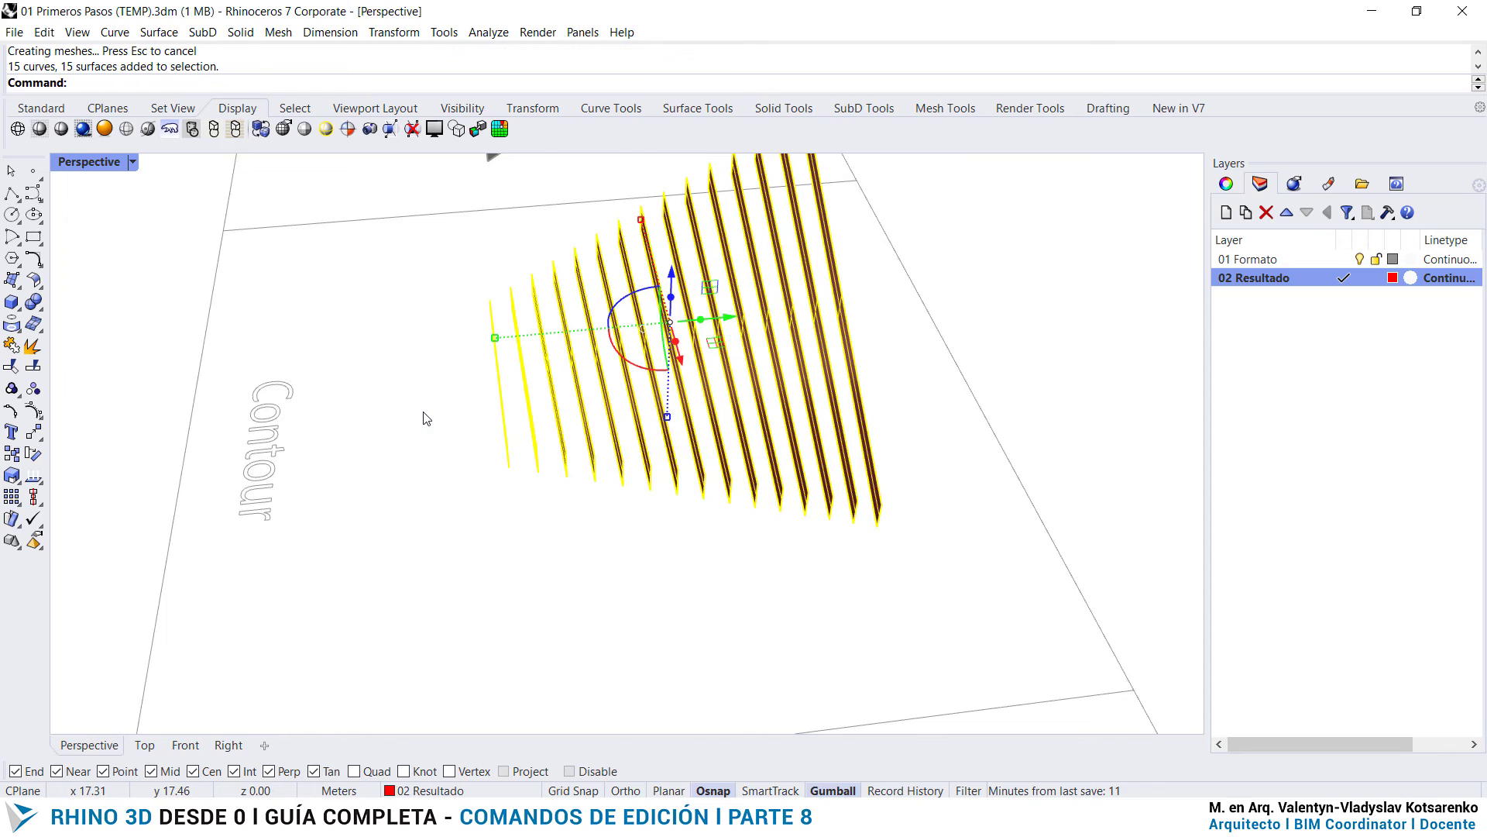
pyautogui.write('rf')
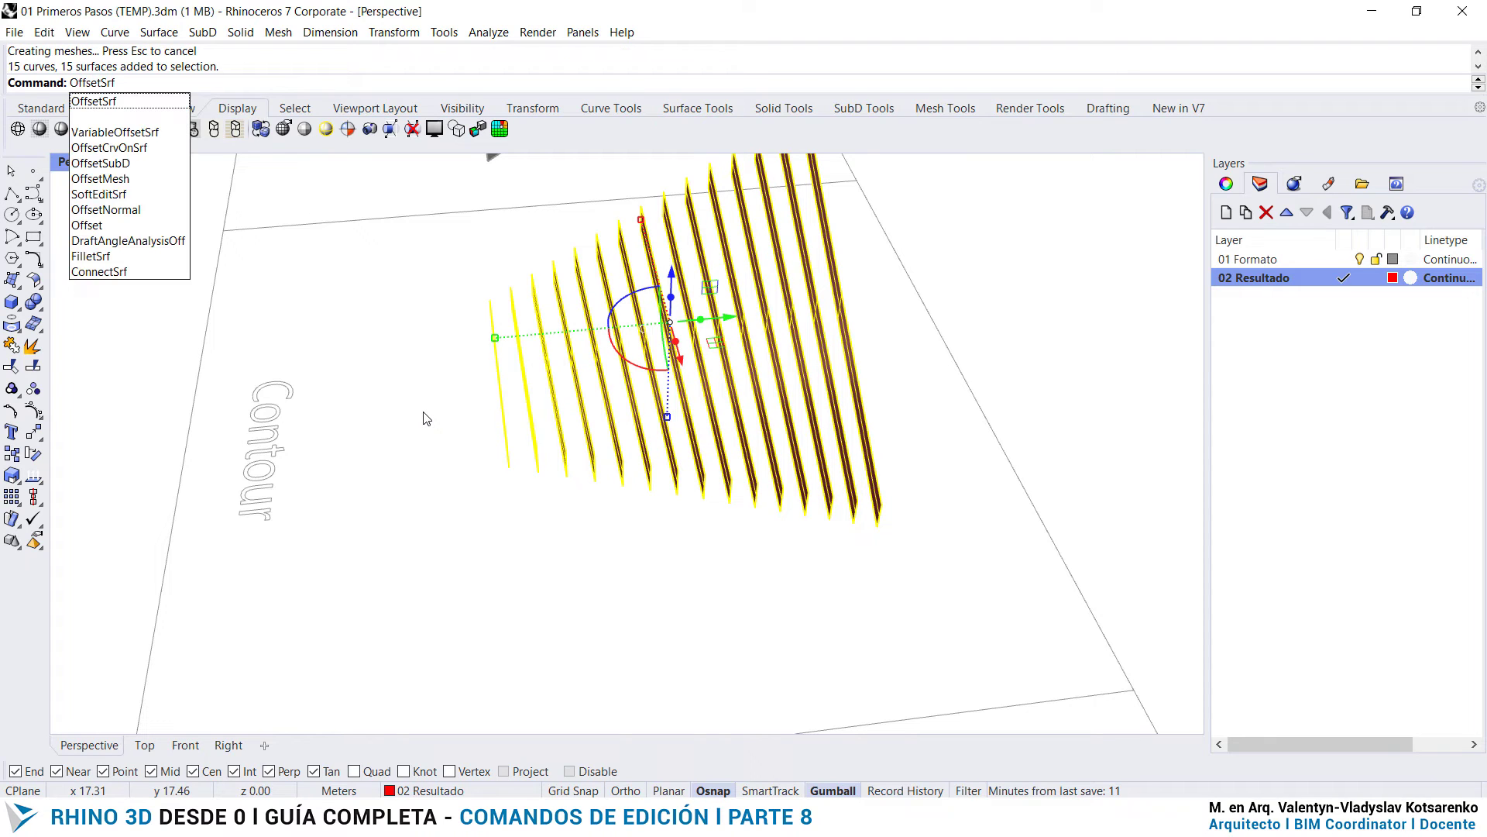
pyautogui.press('Return')
pyautogui.moveTo(571, 544); pyautogui.dragTo(449, 181, button='right')
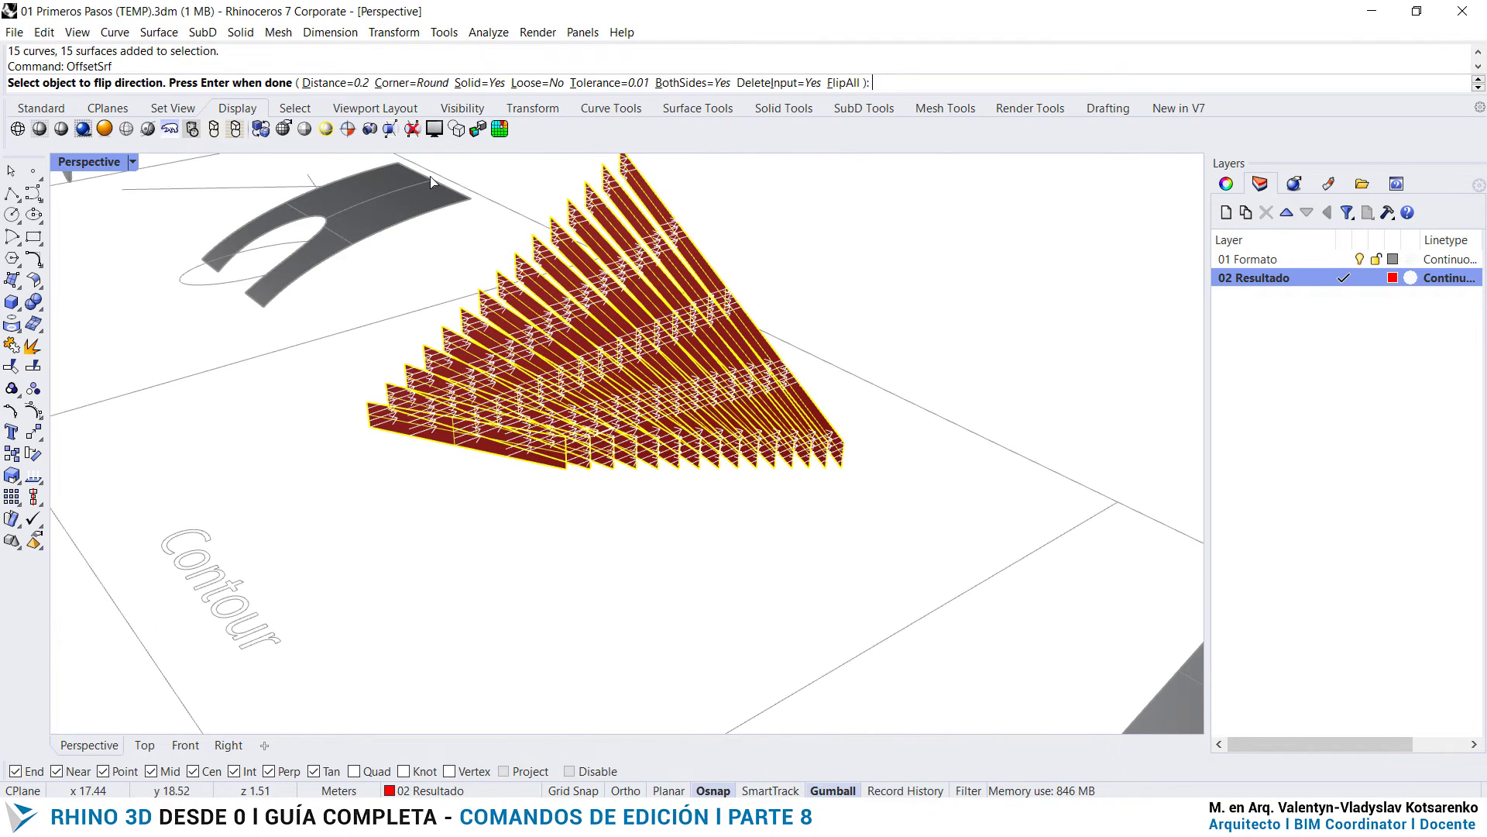
pyautogui.click(333, 82)
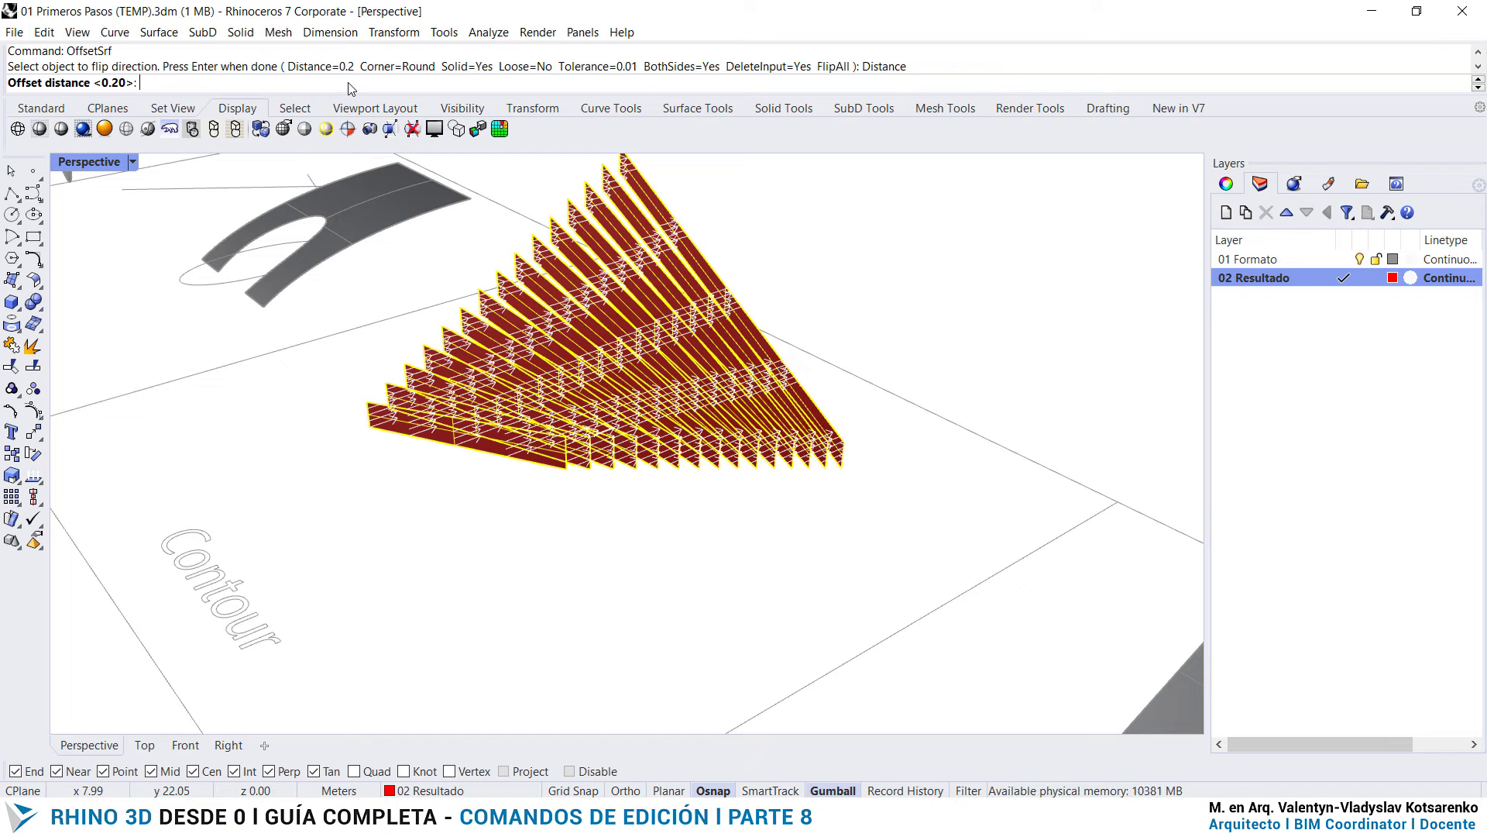
pyautogui.press('Return')
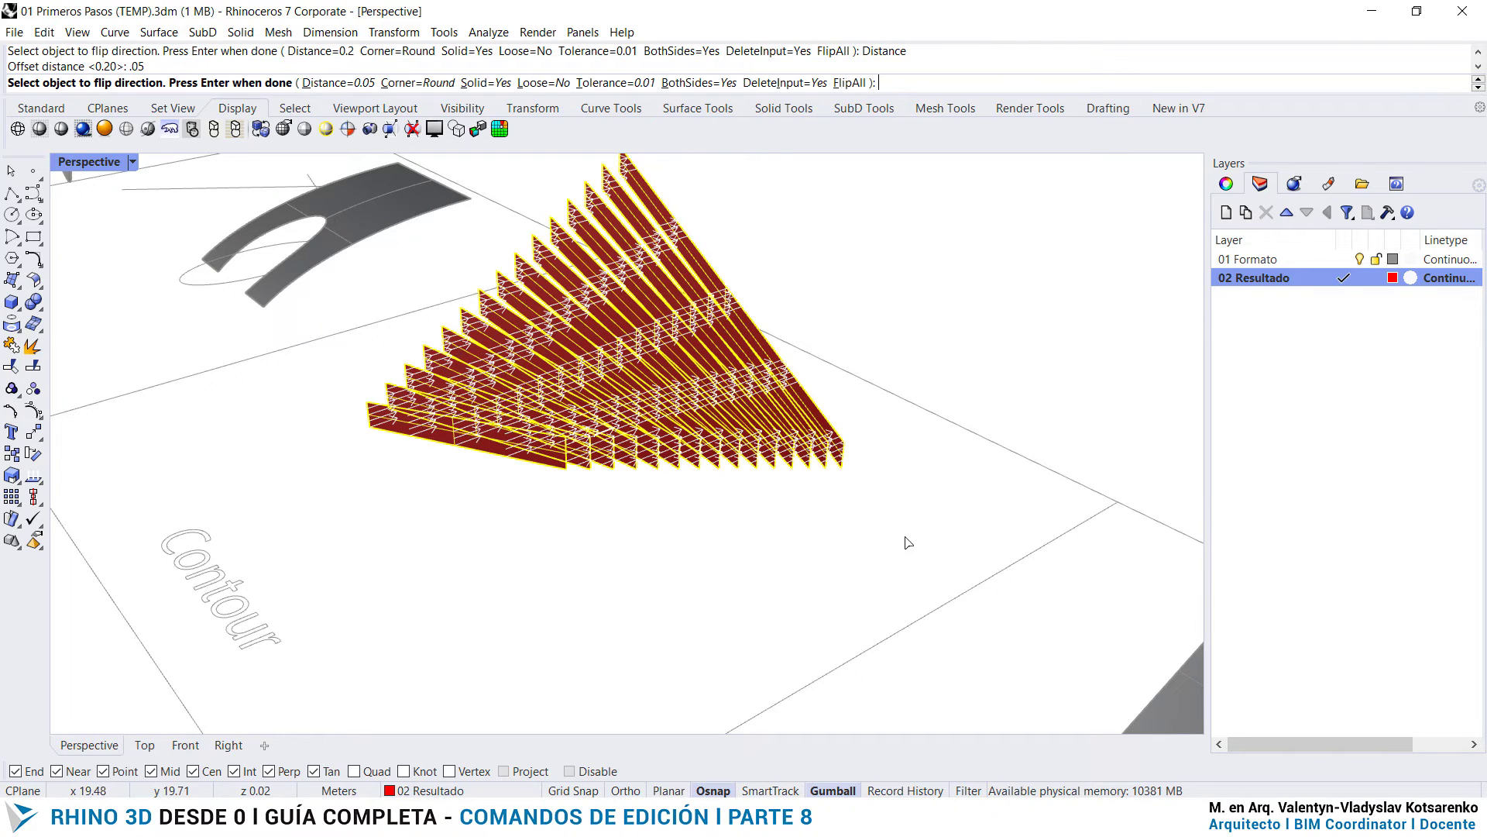
pyautogui.press('Return')
# - Inspect the thickened contour ribs from several angles and review the full sheet of exercises
pyautogui.moveTo(713, 545); pyautogui.dragTo(839, 613, button='right')
pyautogui.moveTo(1133, 376); pyautogui.dragTo(841, 357, button='right')
pyautogui.scroll(4, 810, 416)
pyautogui.moveTo(809, 416)
pyautogui.mouseDown(button='right')
pyautogui.moveTo(700, 421)
pyautogui.moveTo(836, 415)
pyautogui.moveTo(815, 303)
pyautogui.moveTo(867, 383)
pyautogui.moveTo(811, 393)
pyautogui.mouseUp(button='right')
pyautogui.scroll(-9, 813, 304)
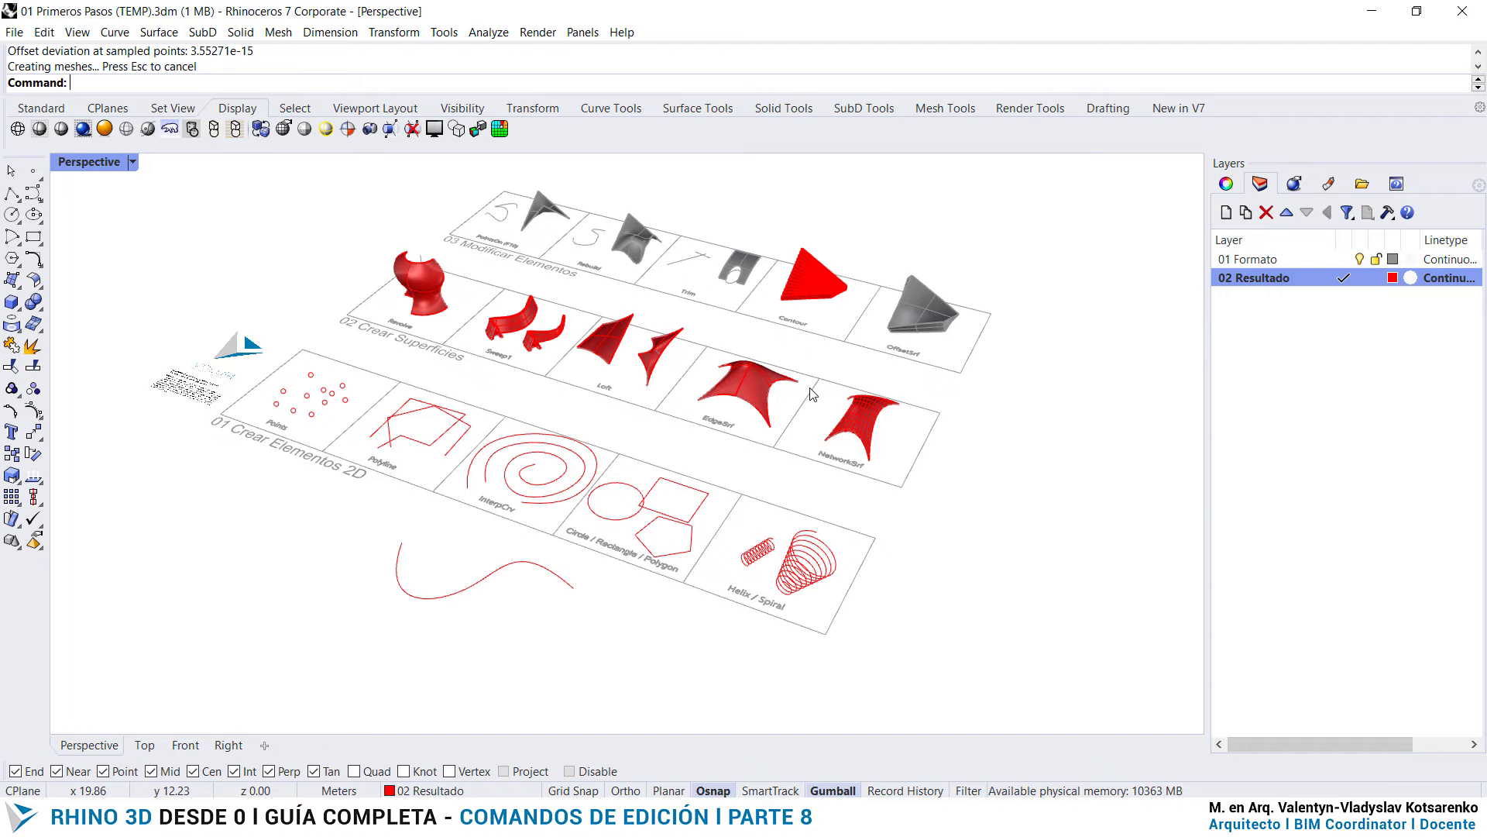
# - Start the Join command with the whole exercise sheet in view
pyautogui.scroll(2, 812, 395)
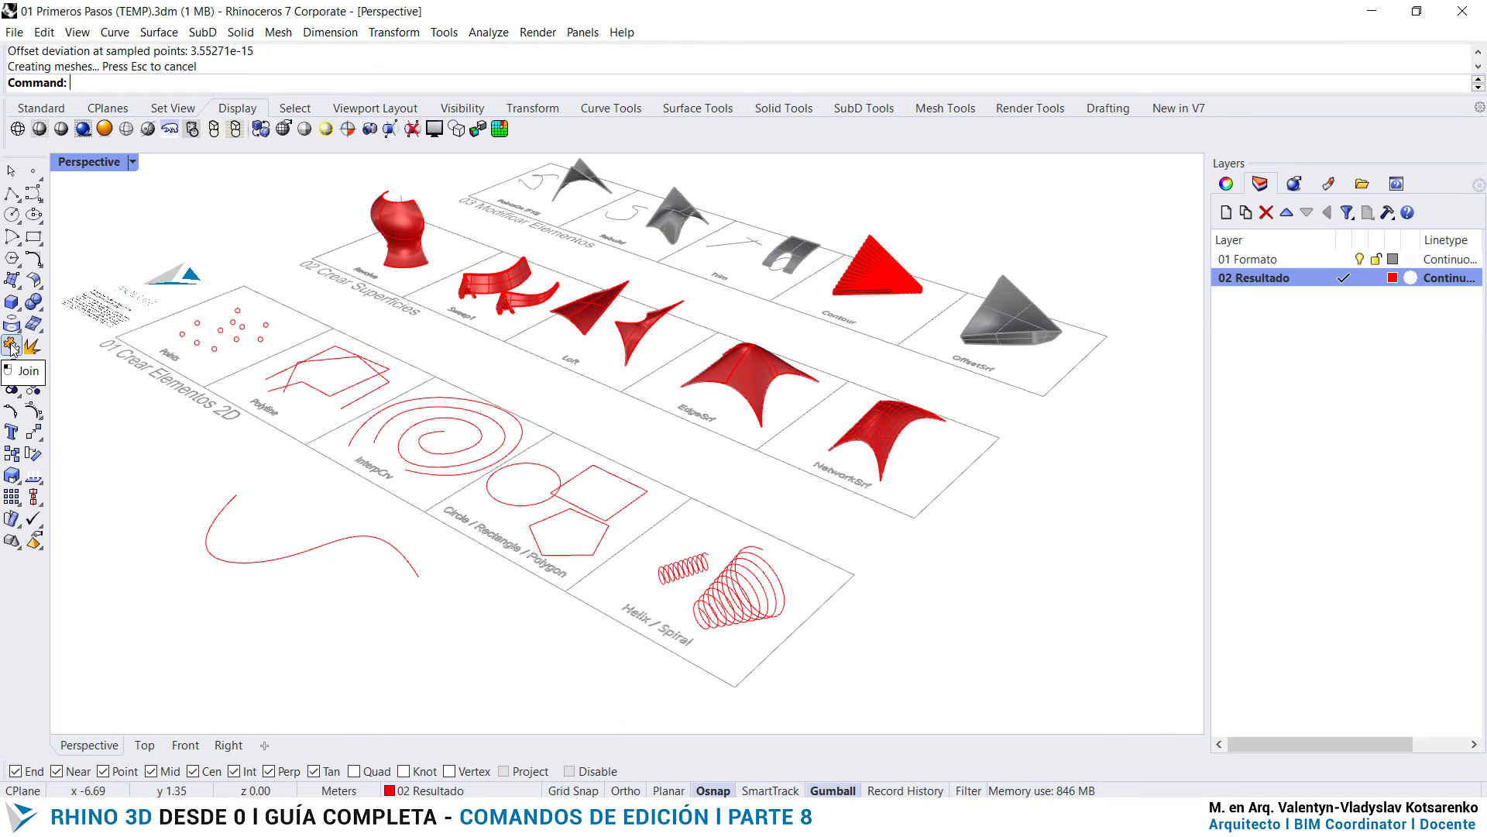
pyautogui.click(11, 346)
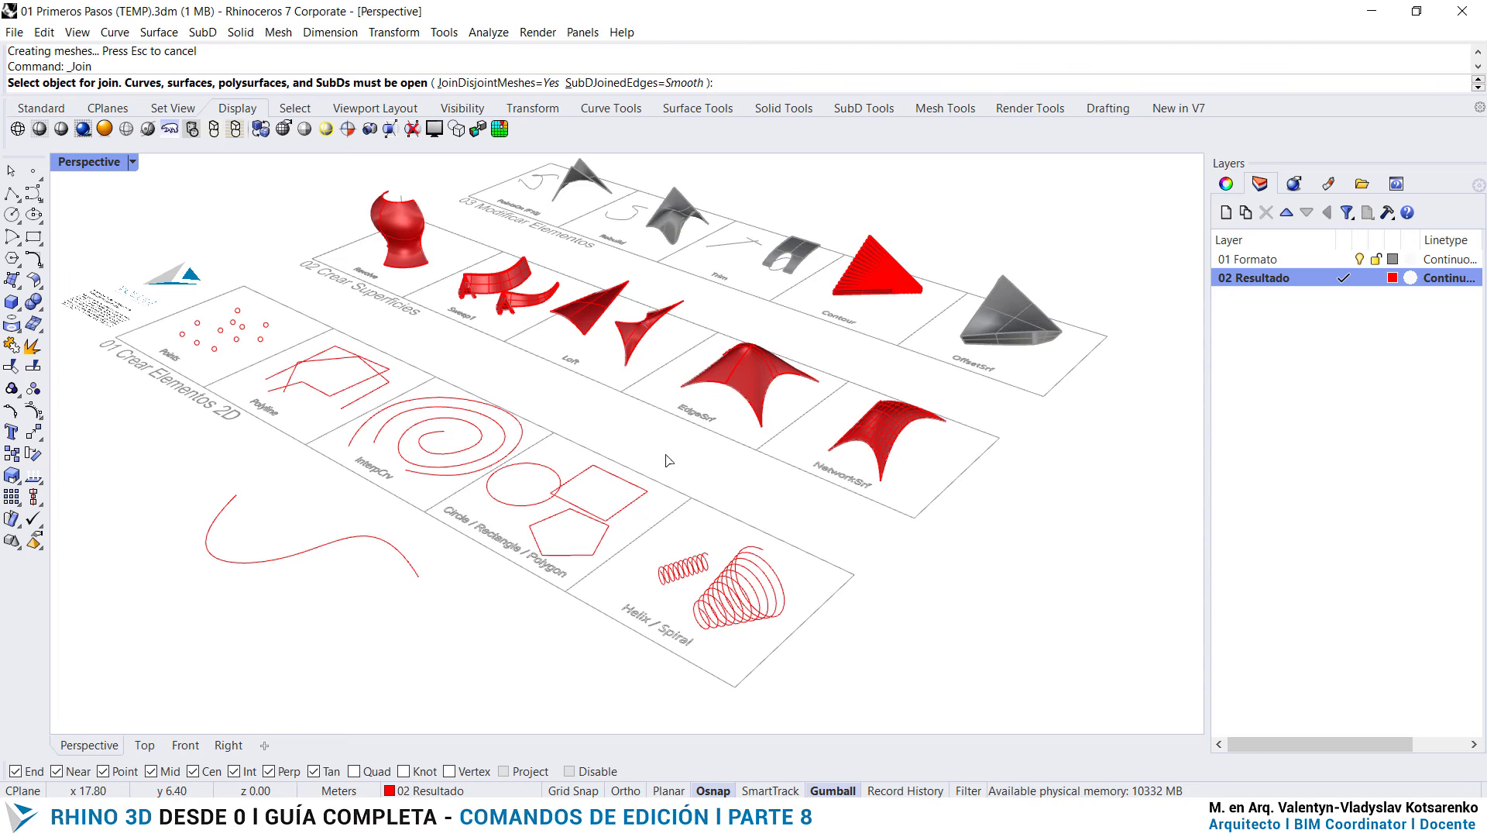
pyautogui.scroll(-2, 680, 466)
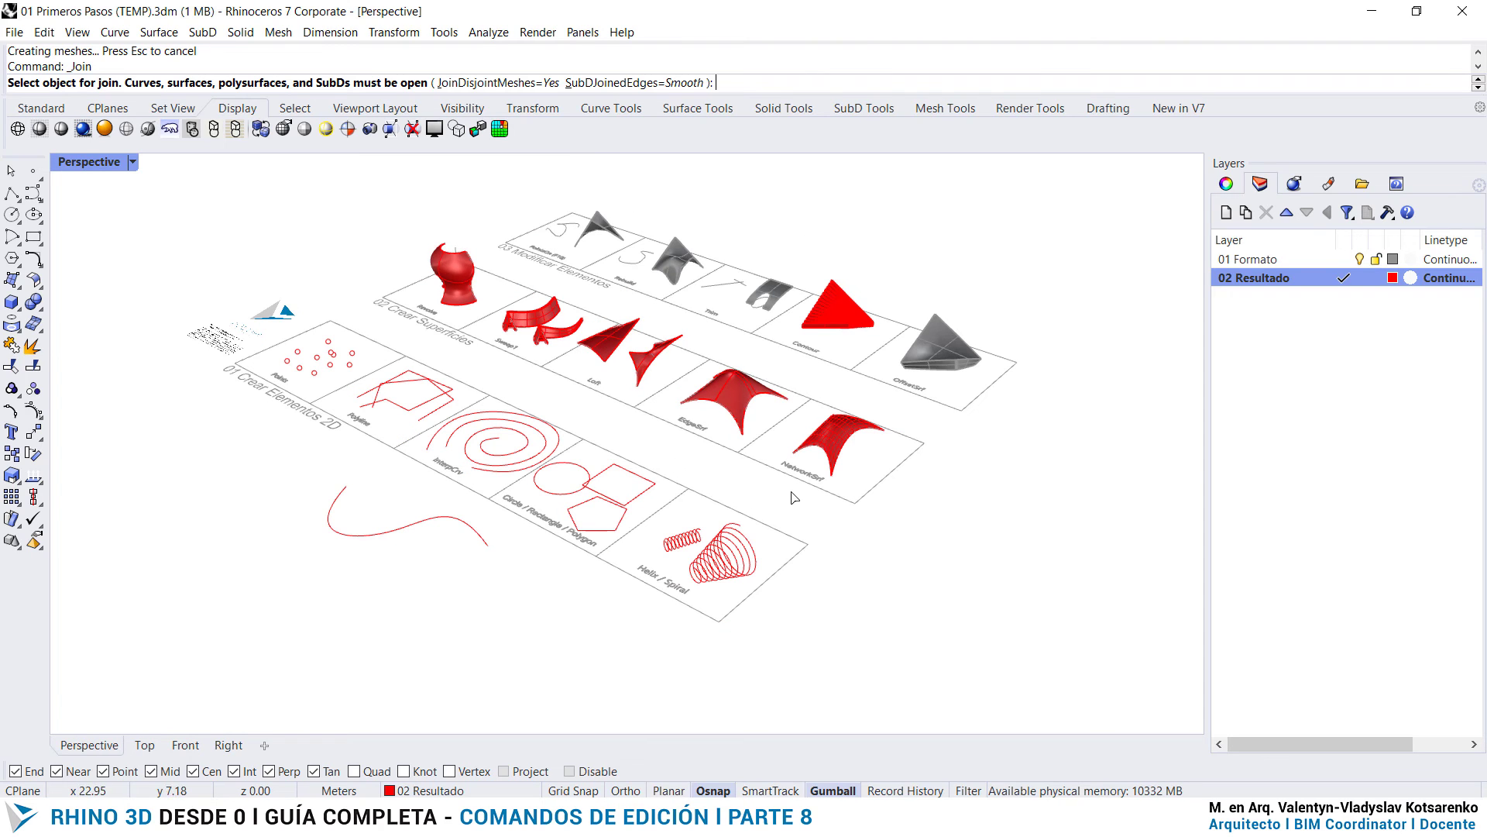
pyautogui.scroll(2, 786, 504)
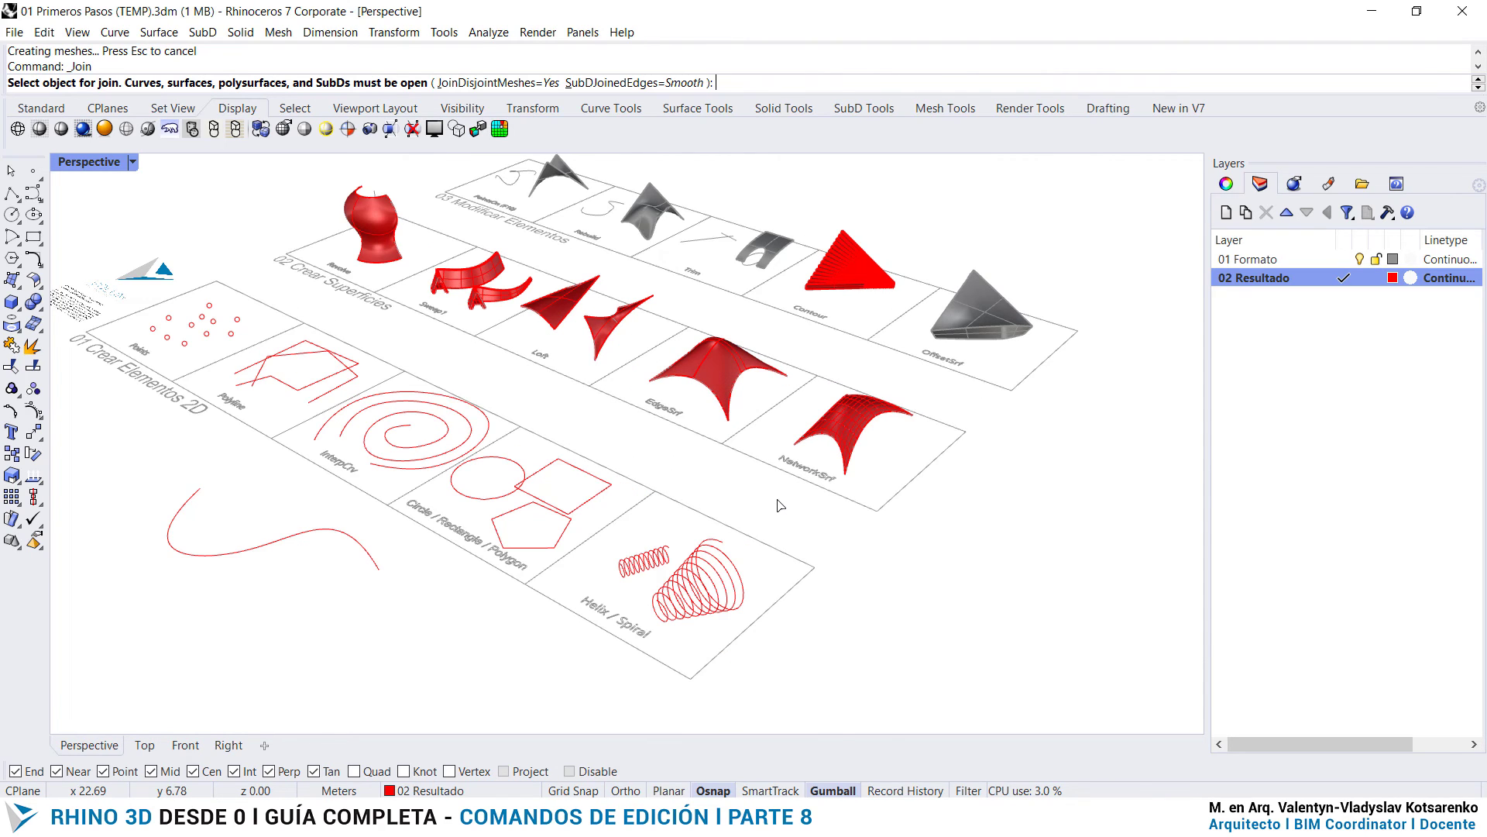
pyautogui.moveTo(893, 527); pyautogui.dragTo(823, 511, button='right')
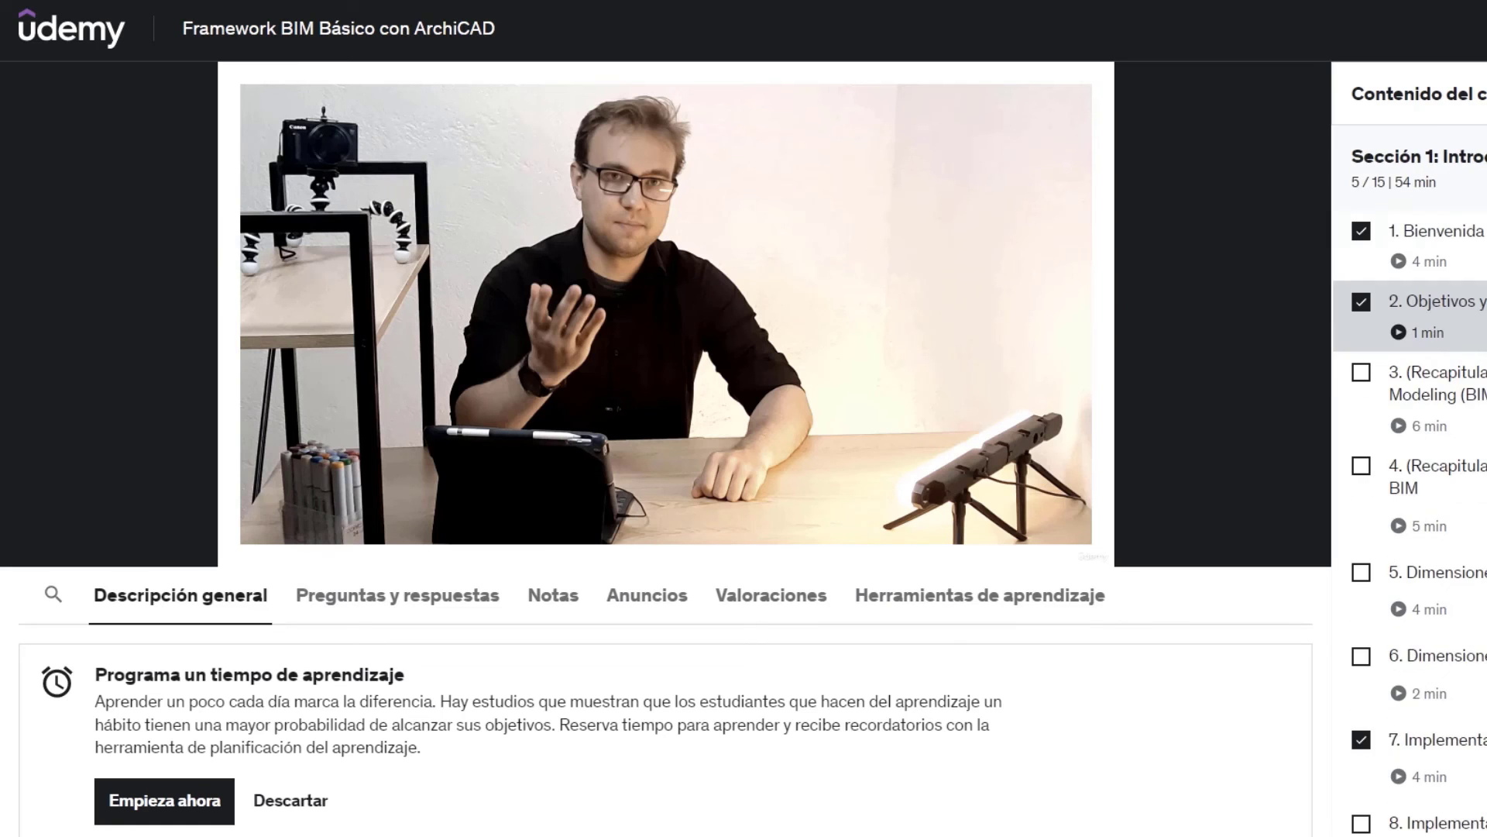
# - Switch to the browser and look through the Framework BIM Básico con ArchiCAD lessons and the Rhinoceros + Grasshopper + Archicad course page
pyautogui.scroll(-7, 1409, 464)
pyautogui.click(1421, 456)
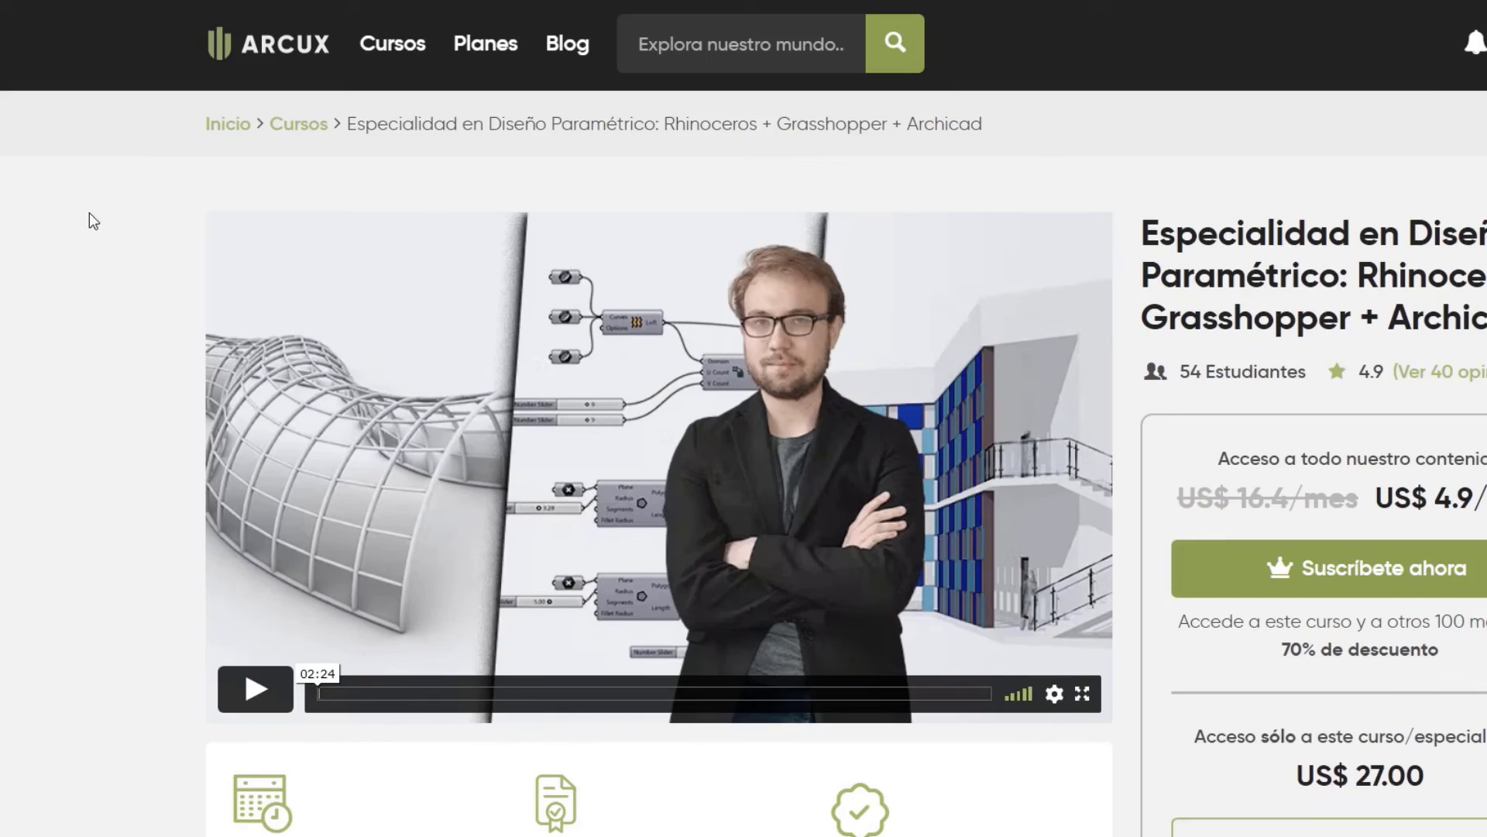
pyautogui.scroll(-15, 85, 271)
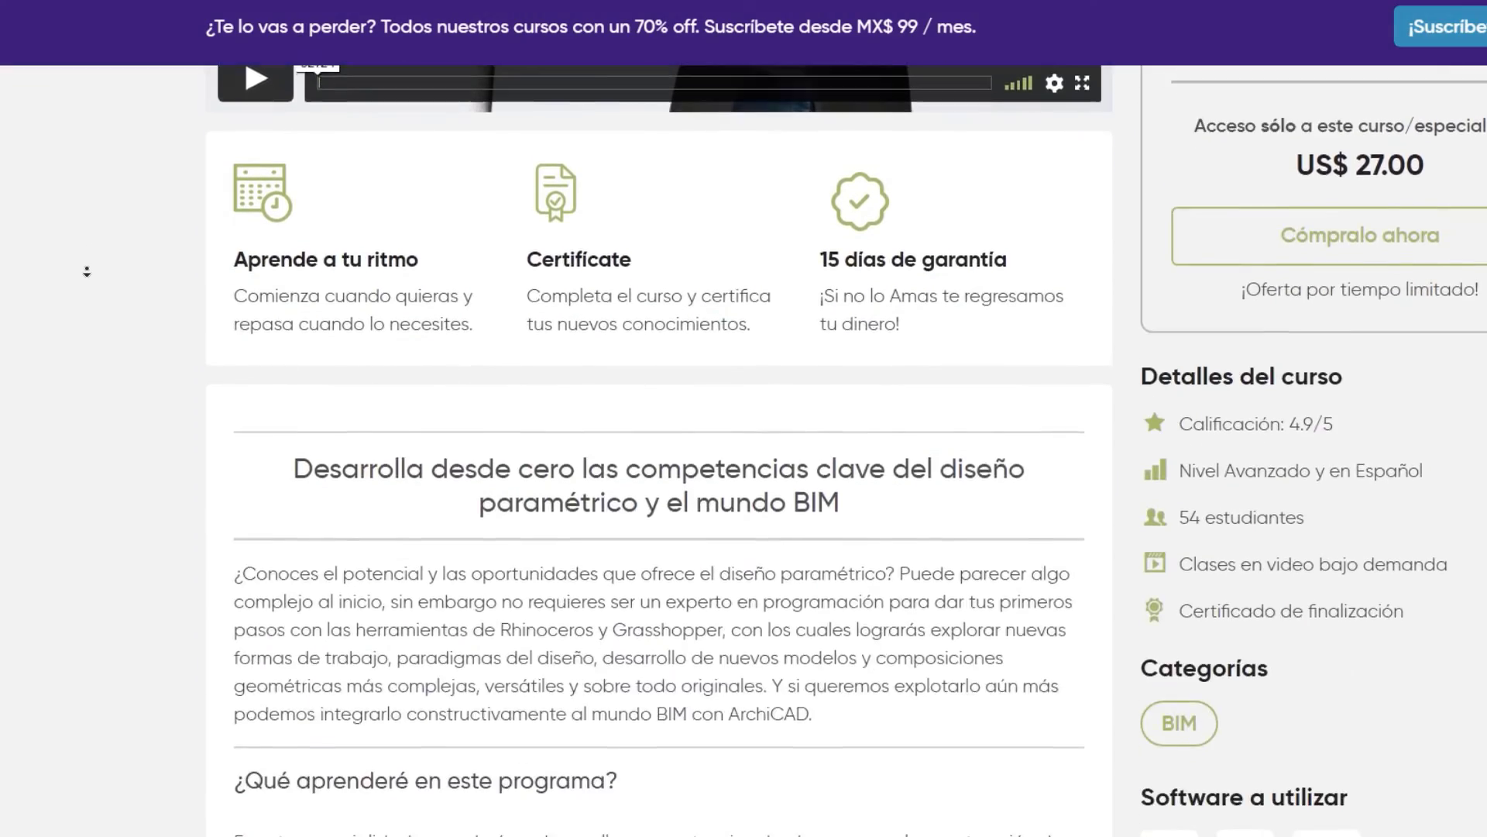
pyautogui.scroll(-15, 87, 271)
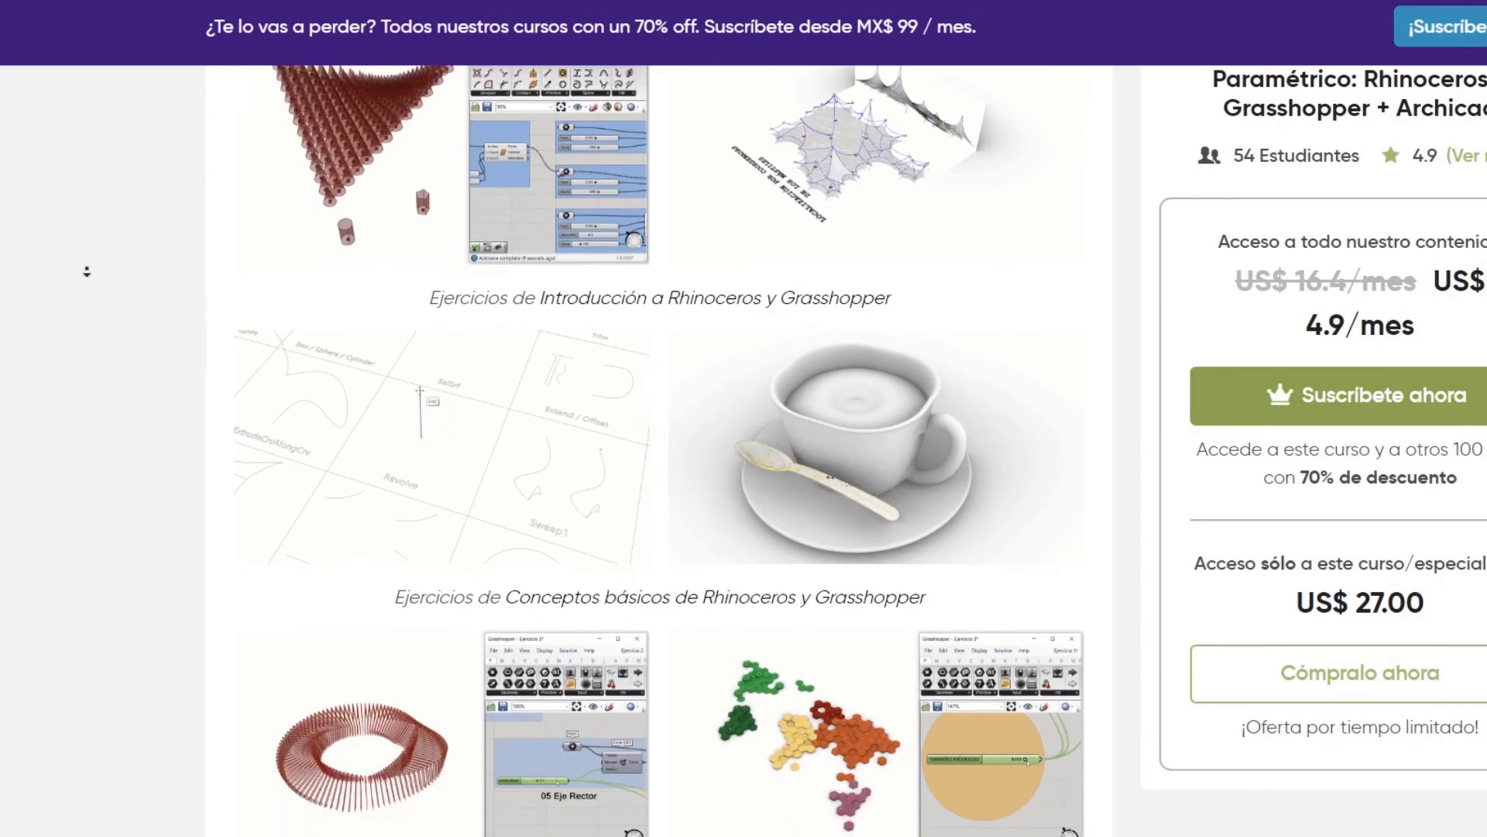
pyautogui.scroll(-15, 86, 271)
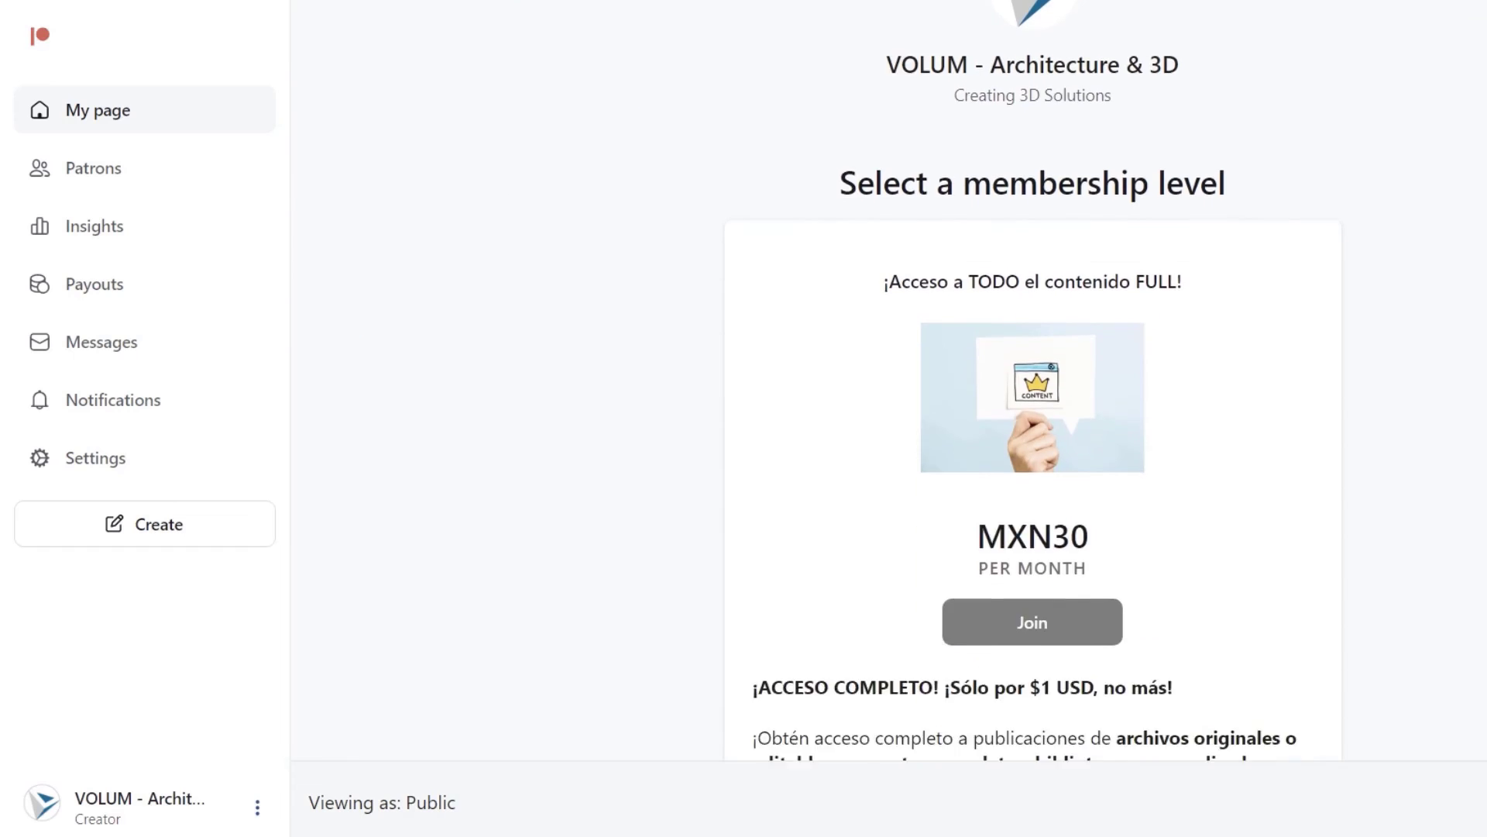
# - Look through the membership level and posts on the VOLUM - Architecture & 3D Patreon page
pyautogui.scroll(-6, 888, 419)
pyautogui.scroll(-7, 888, 419)
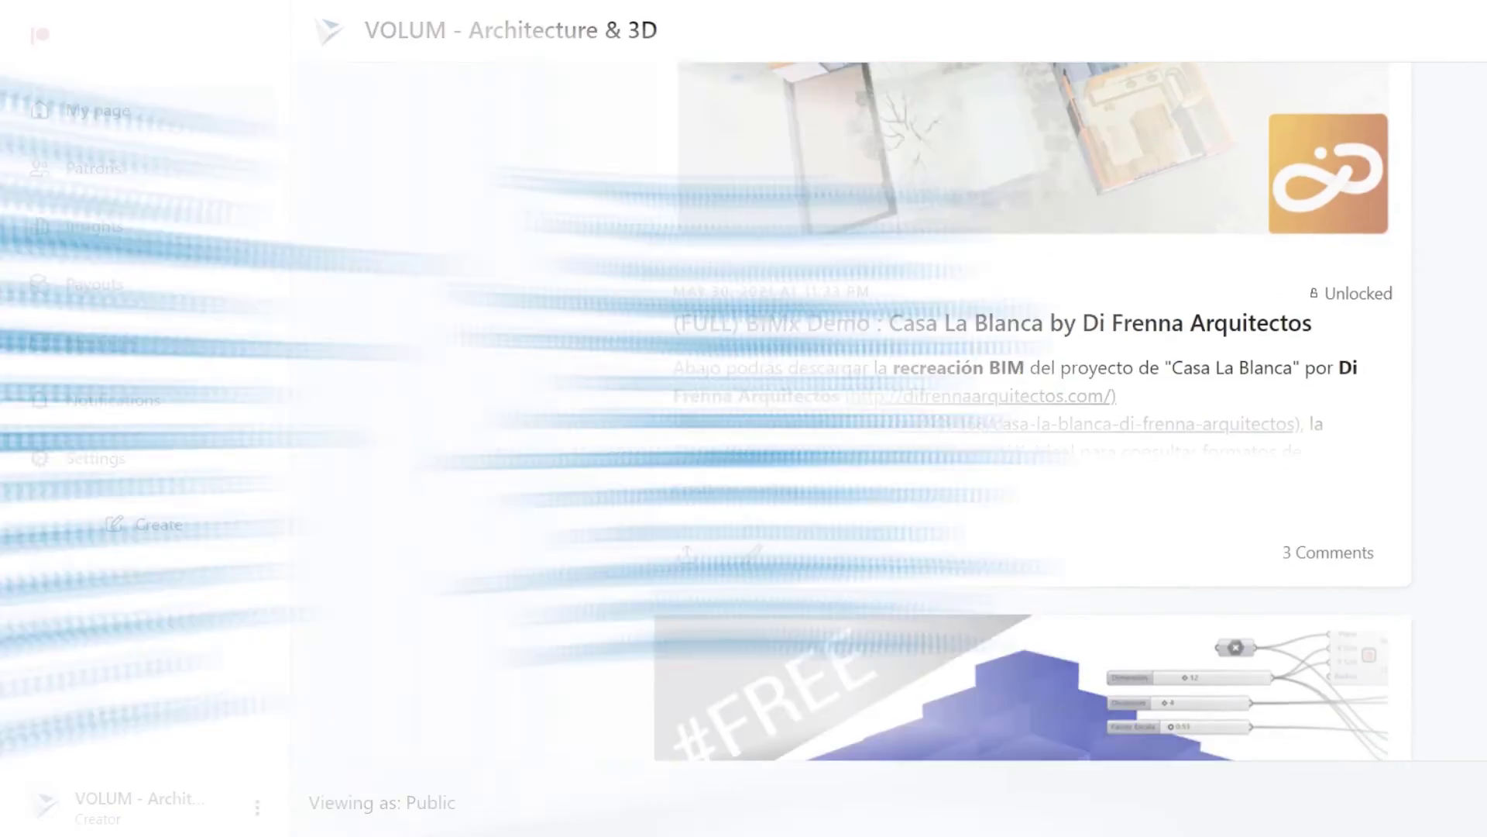
pyautogui.scroll(-7, 1033, 410)
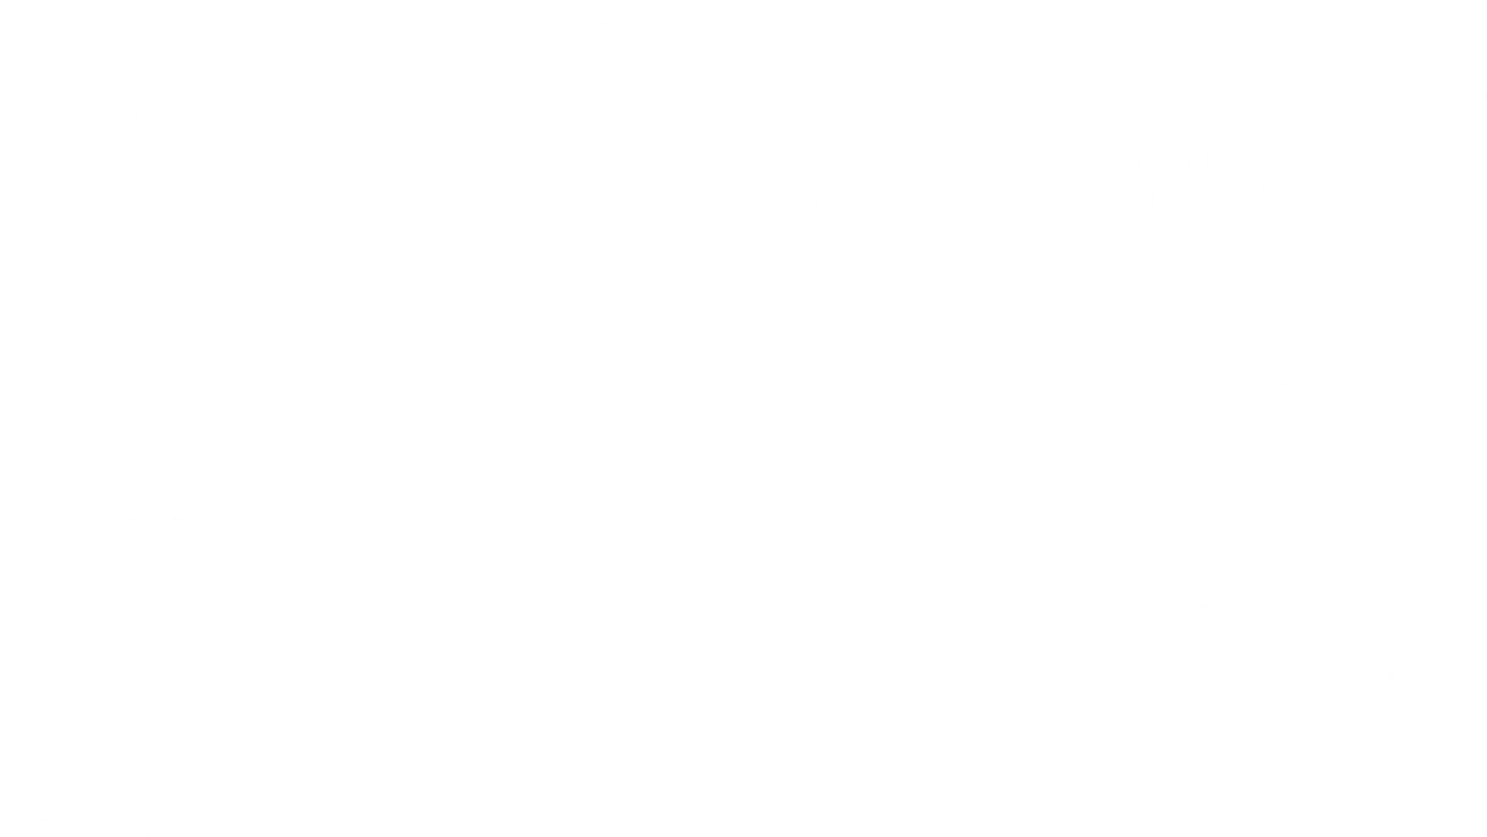